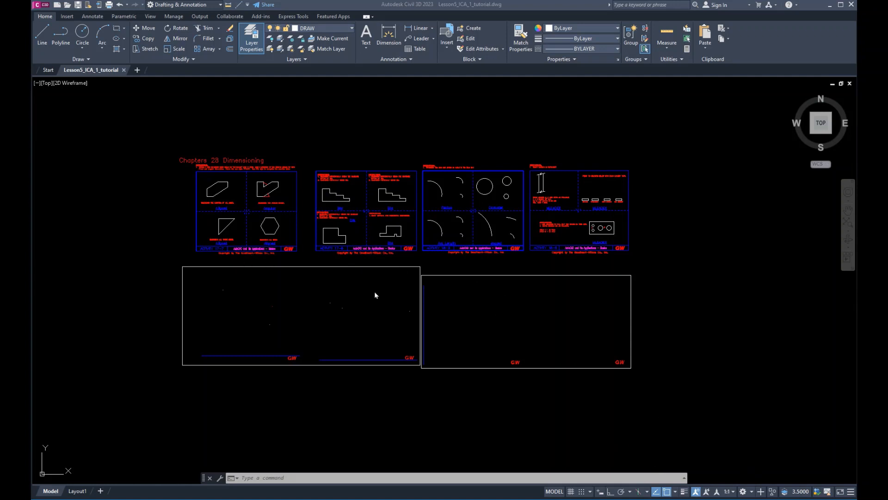
# Examine the Chapter 28 dimensioning exercises and compare them with the solution sheets drawn below them
pyautogui.scroll(6, 253, 301)
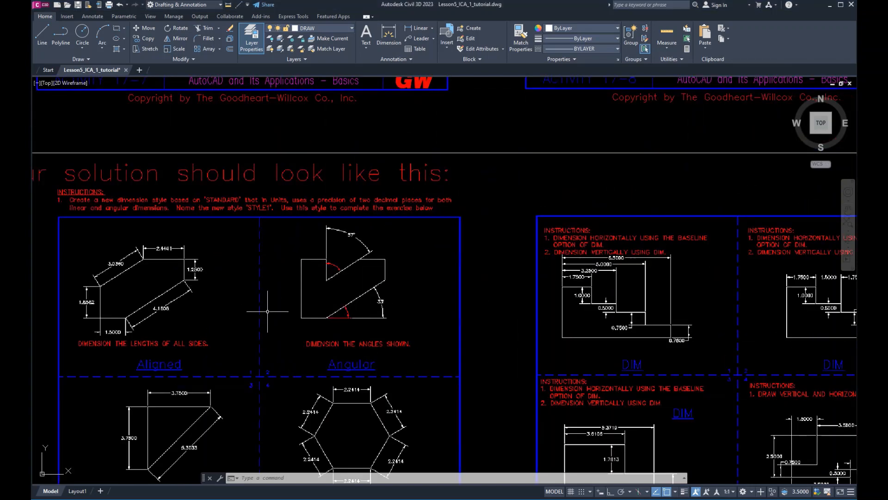
pyautogui.moveTo(220, 305)
pyautogui.mouseDown(button='middle')
pyautogui.moveTo(327, 318)
pyautogui.moveTo(370, 358)
pyautogui.moveTo(406, 350)
pyautogui.mouseUp(button='middle')
pyautogui.scroll(2, 303, 343)
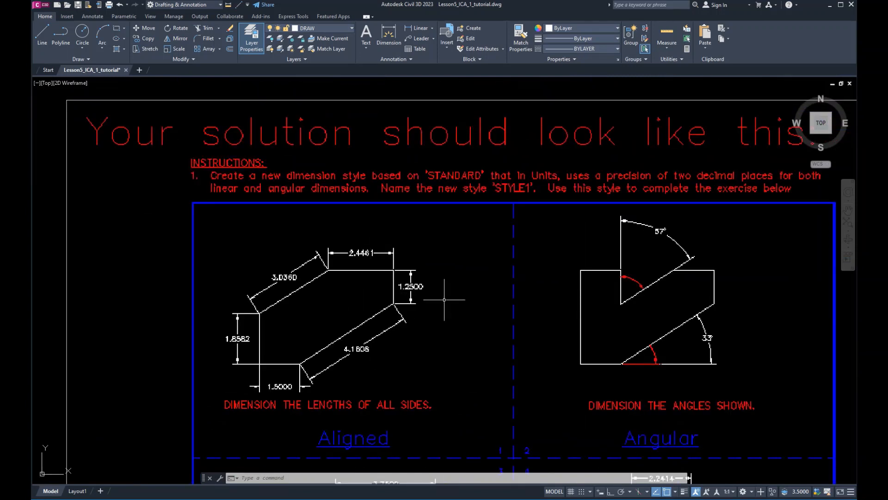
pyautogui.scroll(-2, 448, 279)
pyautogui.moveTo(453, 267); pyautogui.dragTo(436, 354, button='middle')
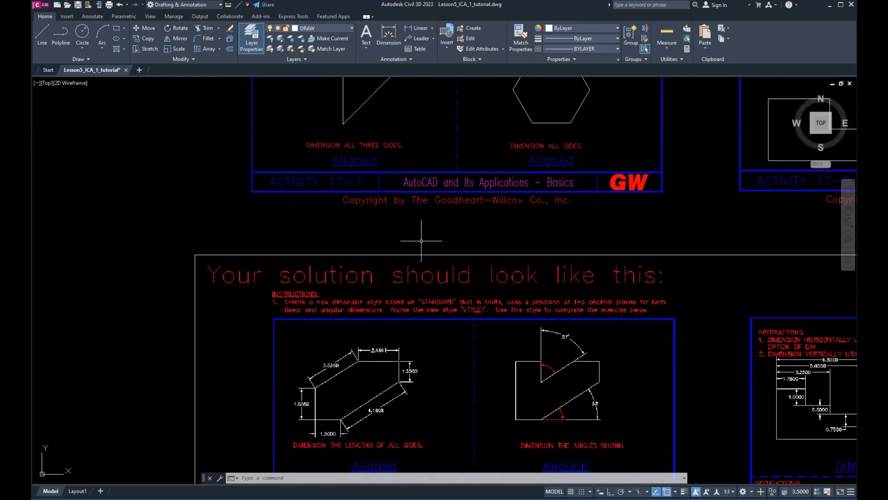
pyautogui.moveTo(420, 251); pyautogui.dragTo(400, 460, button='middle')
pyautogui.moveTo(358, 227); pyautogui.dragTo(355, 301, button='middle')
pyautogui.scroll(4, 339, 230)
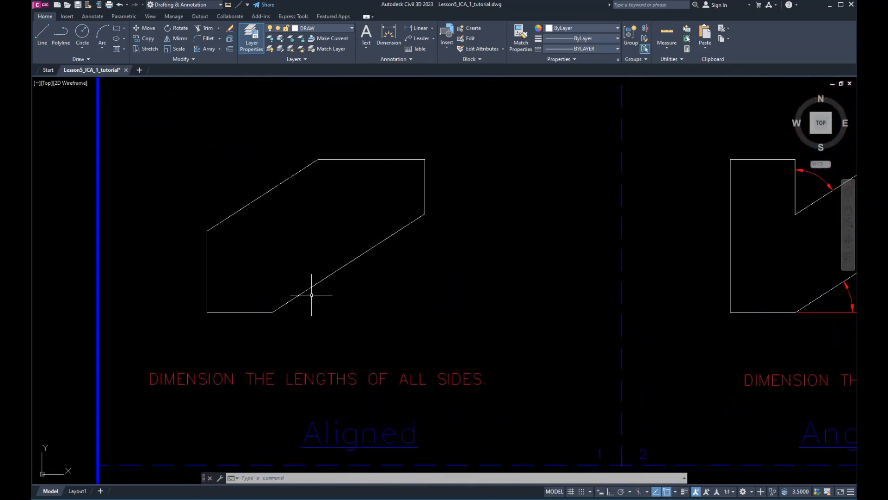
pyautogui.scroll(-3, 329, 327)
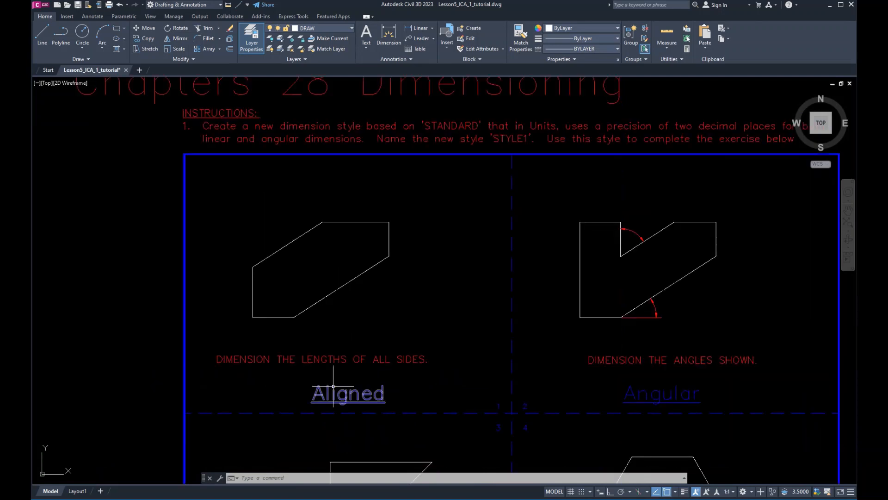
pyautogui.moveTo(323, 406); pyautogui.dragTo(356, 220, button='middle')
pyautogui.moveTo(345, 382); pyautogui.dragTo(372, 167, button='middle')
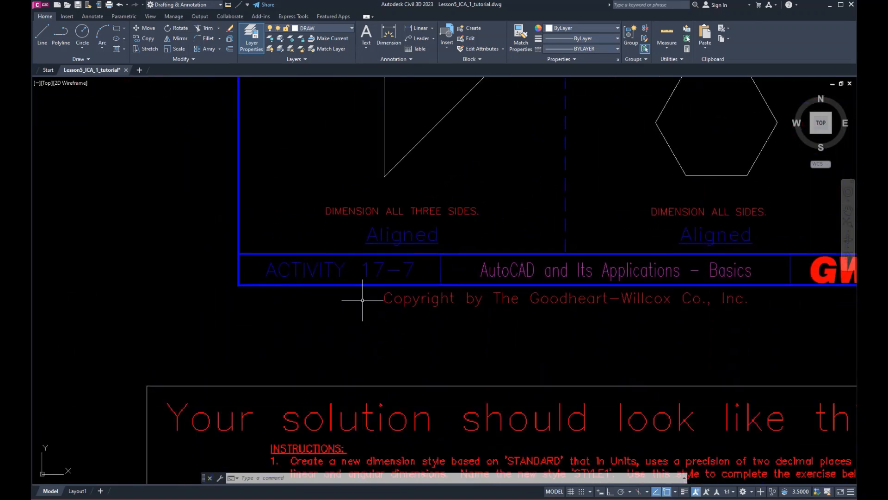
pyautogui.moveTo(368, 391); pyautogui.dragTo(413, 101, button='middle')
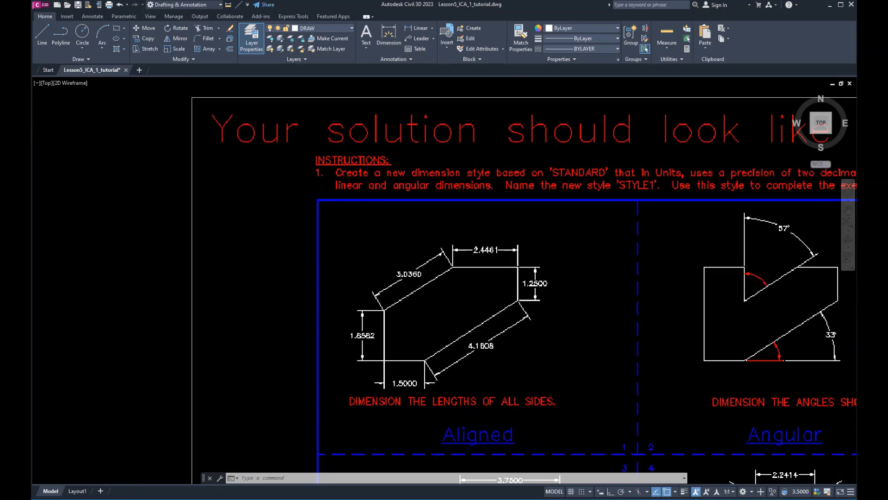
pyautogui.scroll(-5, 495, 419)
pyautogui.moveTo(479, 274)
pyautogui.mouseDown(button='middle')
pyautogui.moveTo(401, 347)
pyautogui.moveTo(341, 355)
pyautogui.moveTo(326, 283)
pyautogui.moveTo(313, 276)
pyautogui.mouseUp(button='middle')
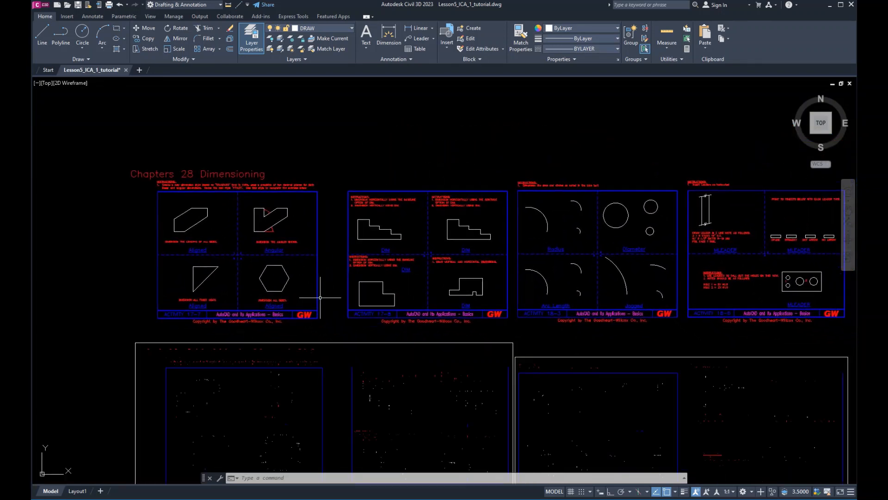
# Choose the Drafting & Annotation workspace
pyautogui.click(220, 6)
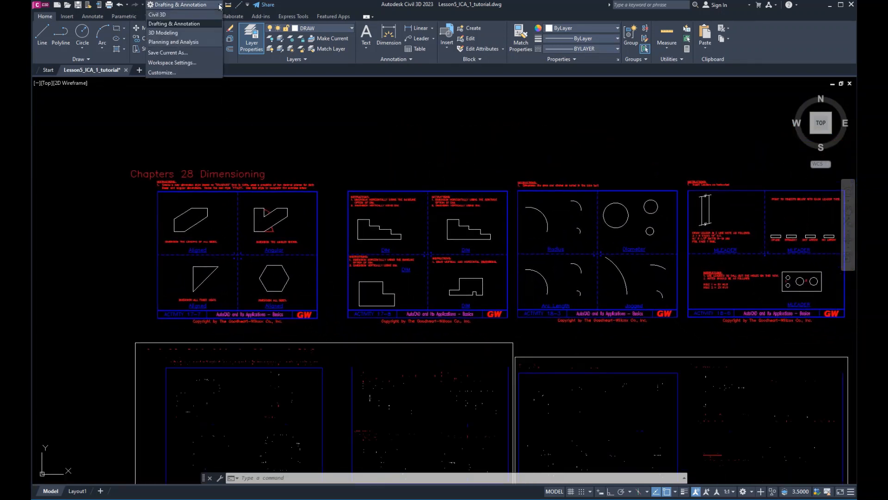
pyautogui.click(181, 25)
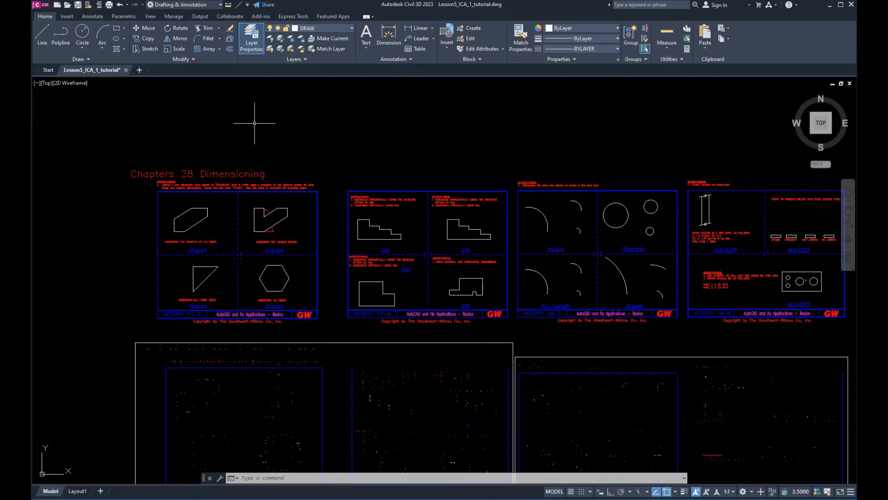
# Examine the dimensioning tools for the first exercise sheet, including the linear dimension types and the Continue and Baseline options
pyautogui.scroll(3, 269, 268)
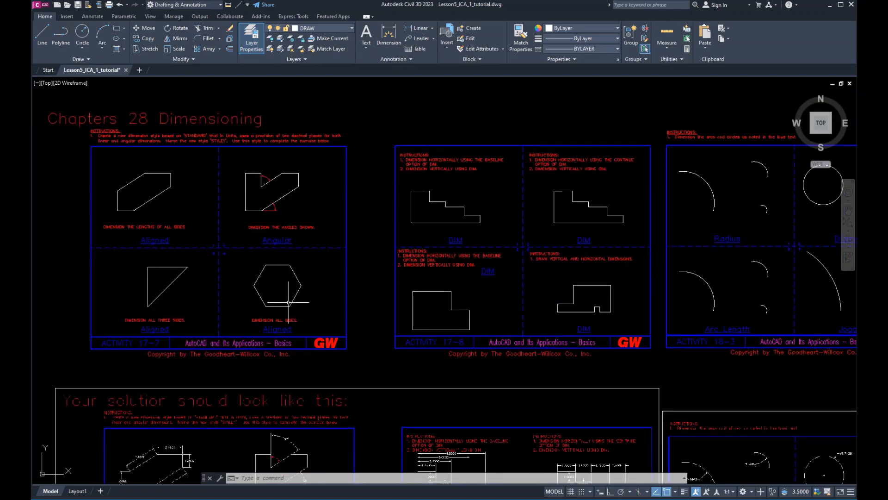
pyautogui.moveTo(180, 226); pyautogui.dragTo(256, 231, button='middle')
pyautogui.scroll(4, 245, 232)
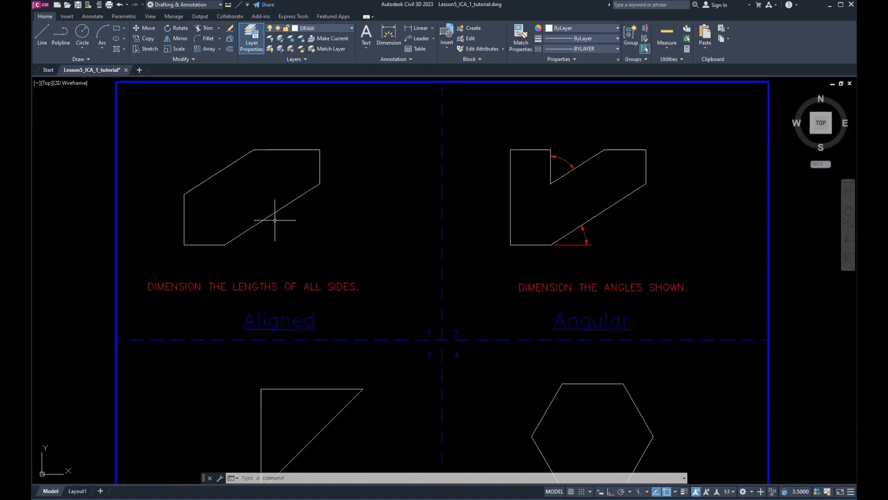
pyautogui.moveTo(337, 235); pyautogui.dragTo(322, 295, button='middle')
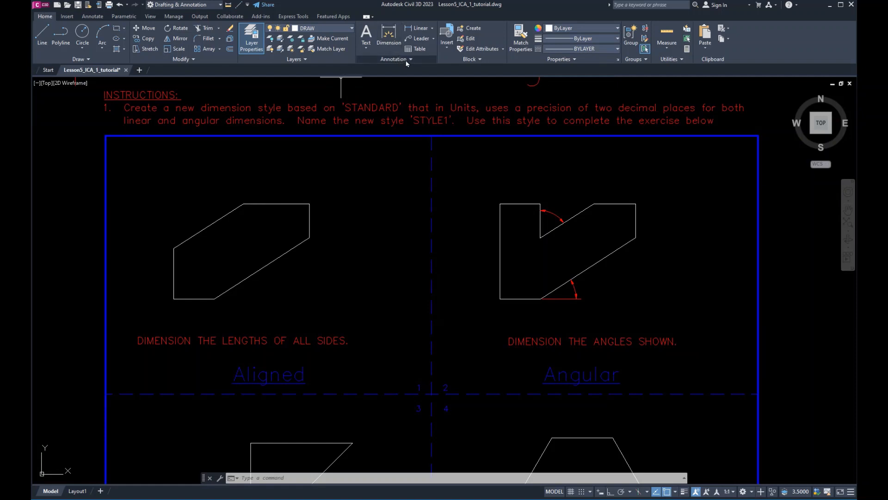
pyautogui.click(92, 17)
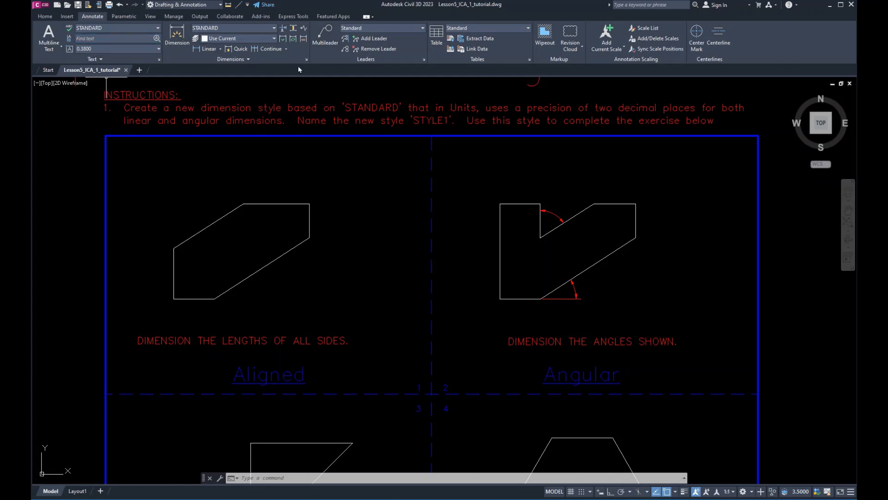
pyautogui.click(246, 59)
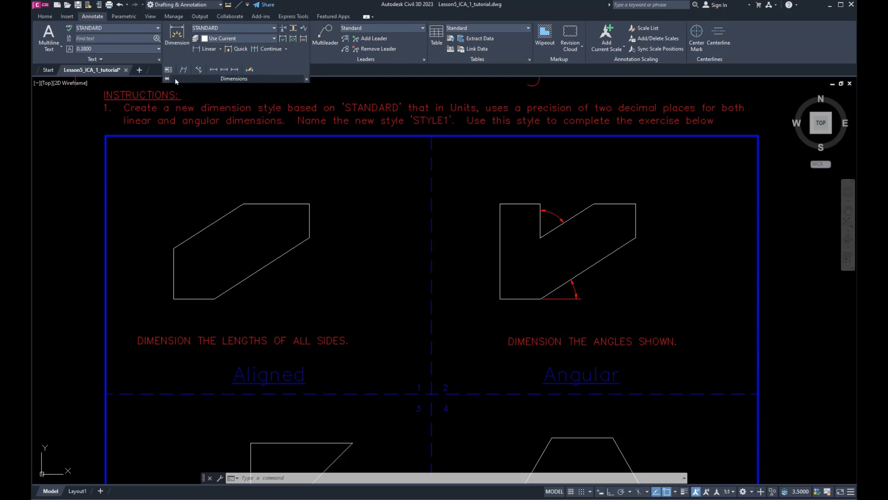
pyautogui.click(220, 49)
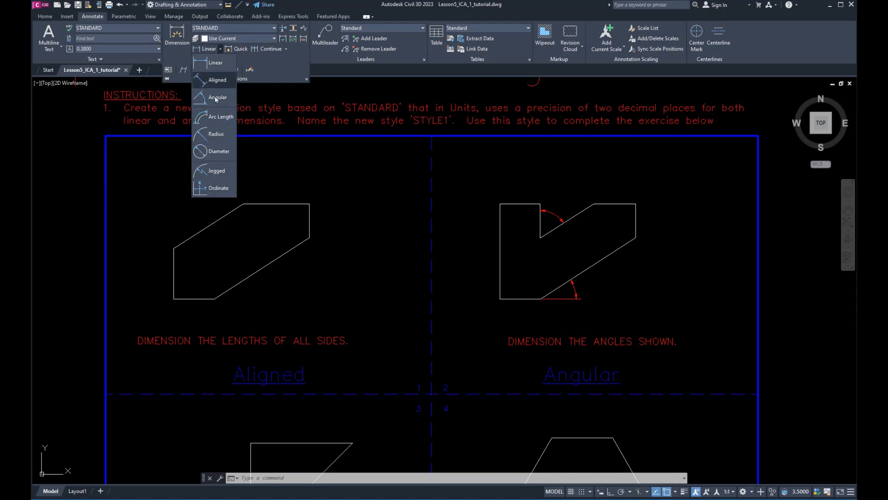
pyautogui.click(178, 33)
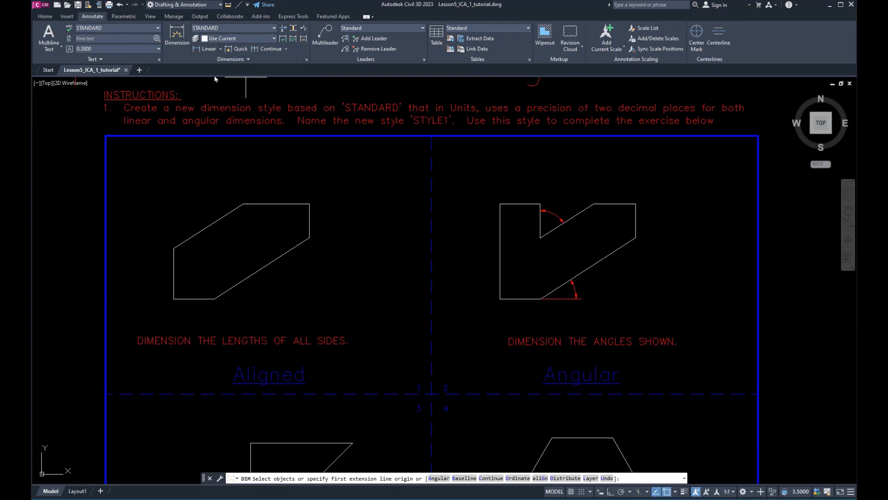
pyautogui.click(220, 49)
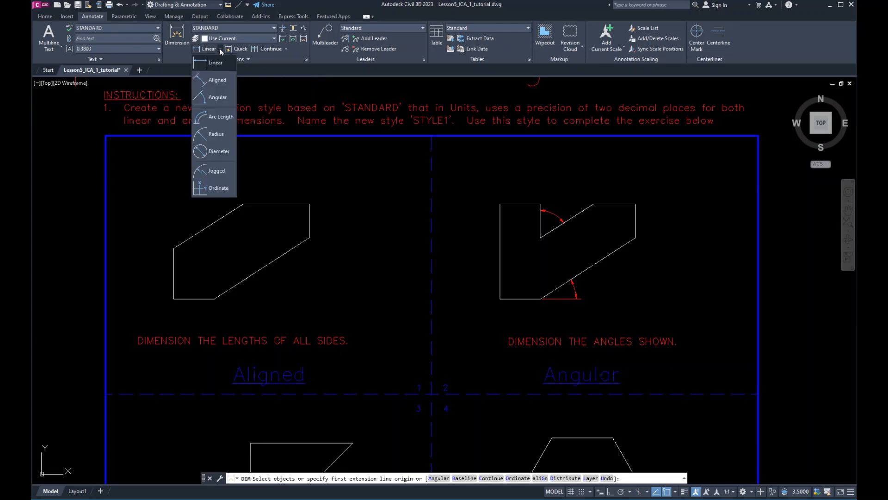
pyautogui.click(221, 50)
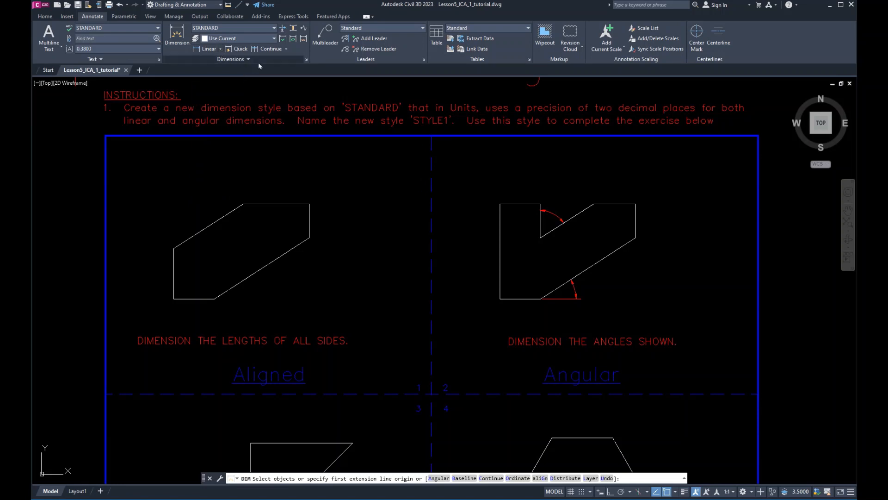
pyautogui.click(286, 49)
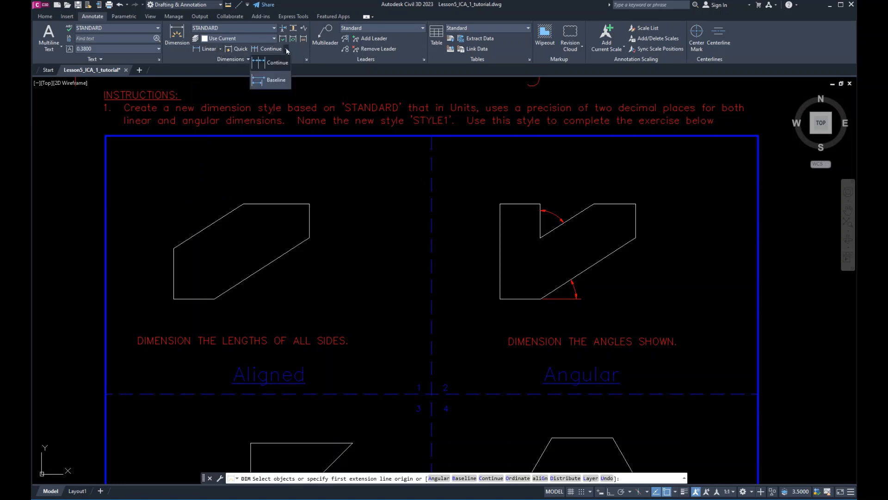
pyautogui.click(275, 79)
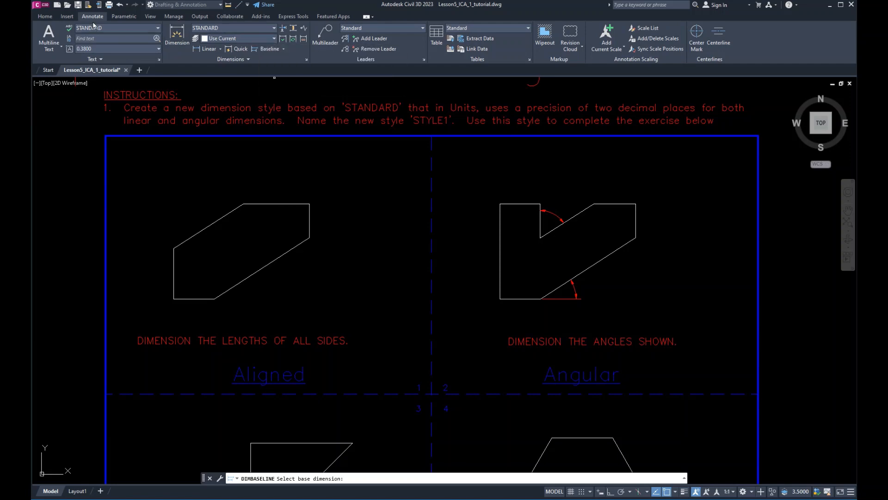
# Open the STANDARD dimension style for modification in the Dimension Style Manager
pyautogui.click(274, 29)
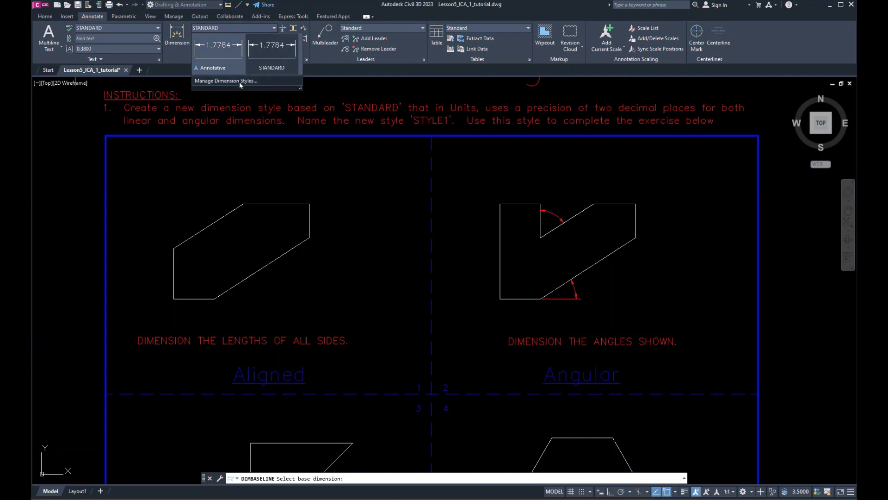
pyautogui.click(239, 81)
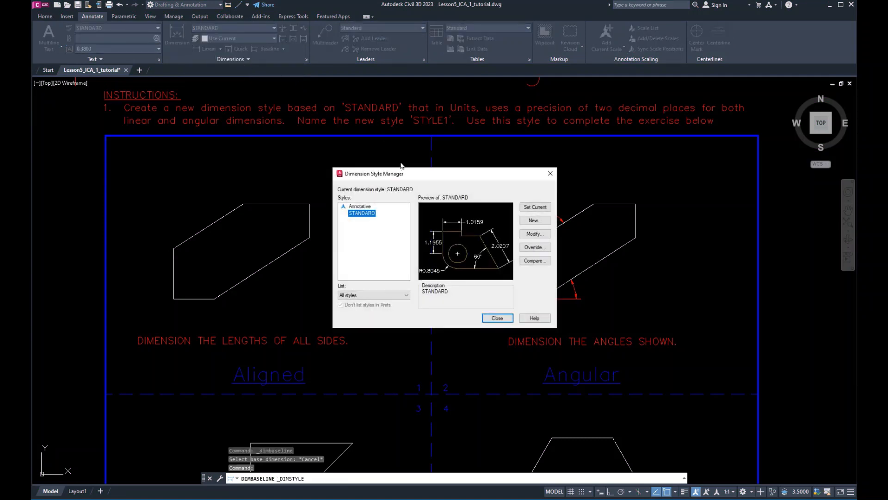
pyautogui.moveTo(427, 173); pyautogui.dragTo(385, 113)
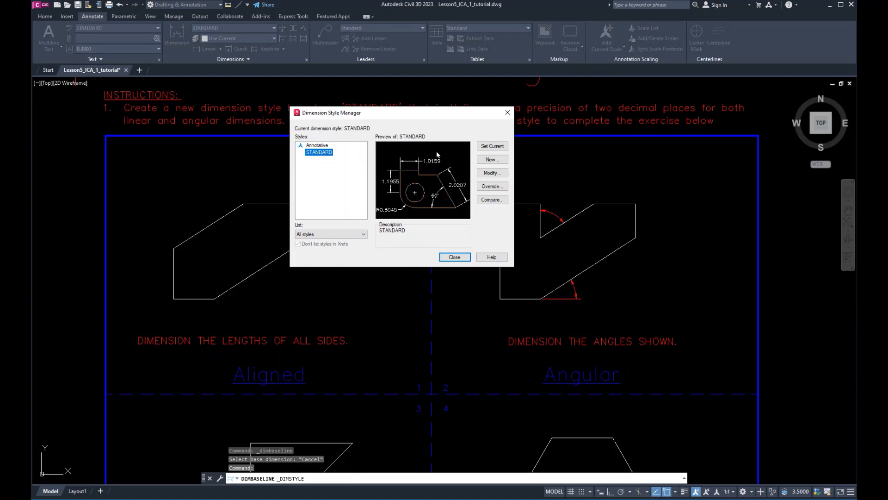
pyautogui.click(489, 174)
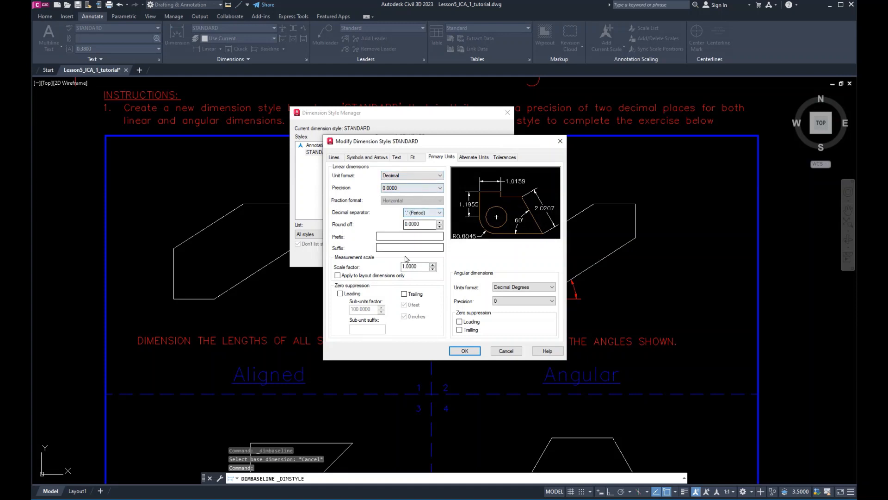
# Review the line, text and fit settings of the STANDARD dimension style
pyautogui.click(335, 157)
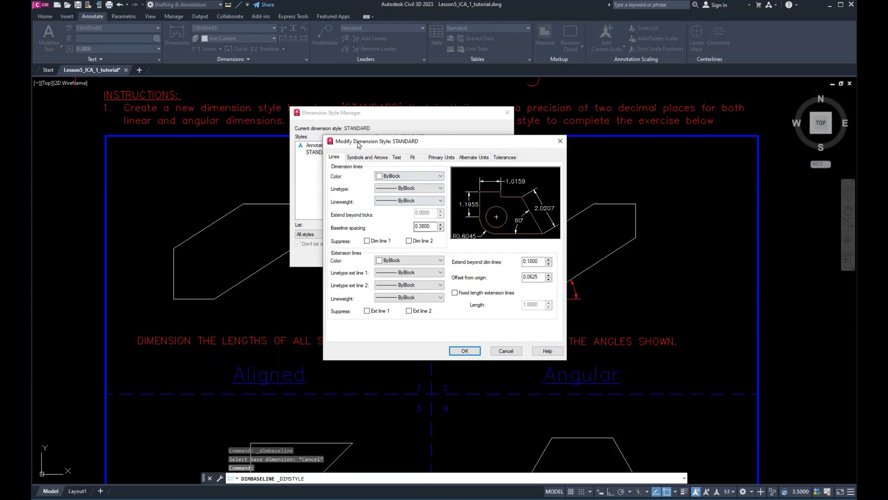
pyautogui.click(397, 159)
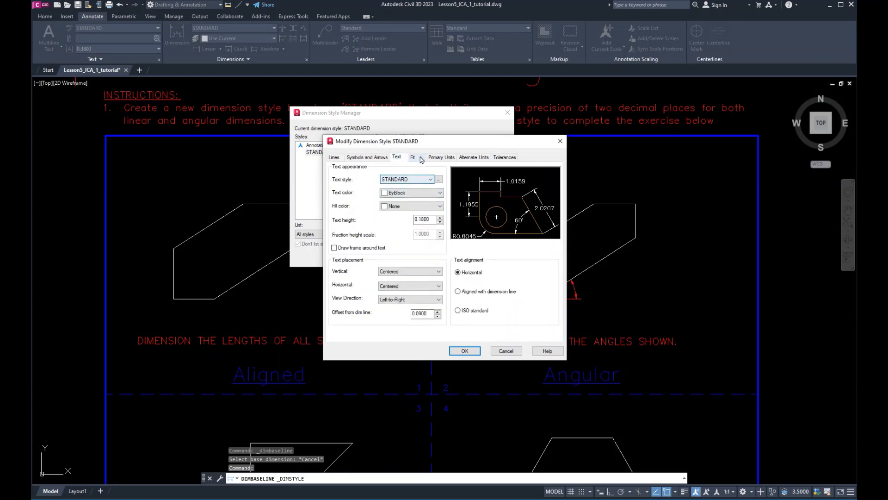
pyautogui.click(413, 158)
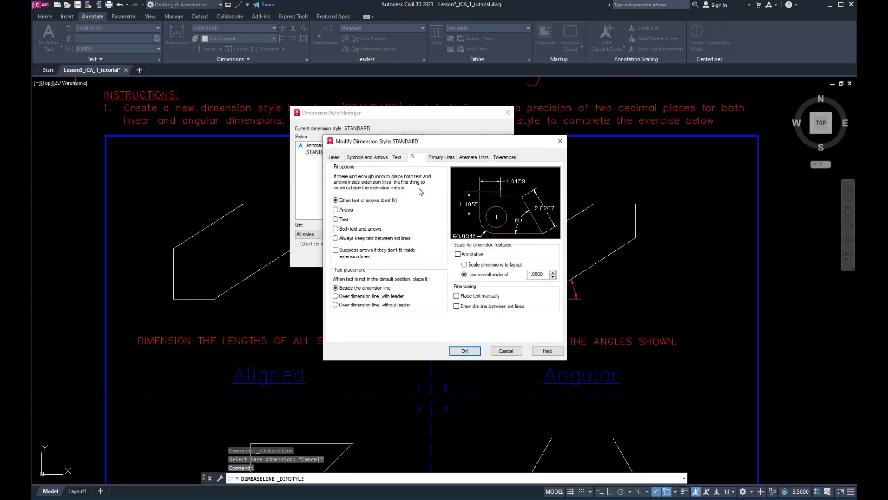
# Try a linear precision of 0.000 in the primary units, and set it back to 0.0000
pyautogui.click(439, 160)
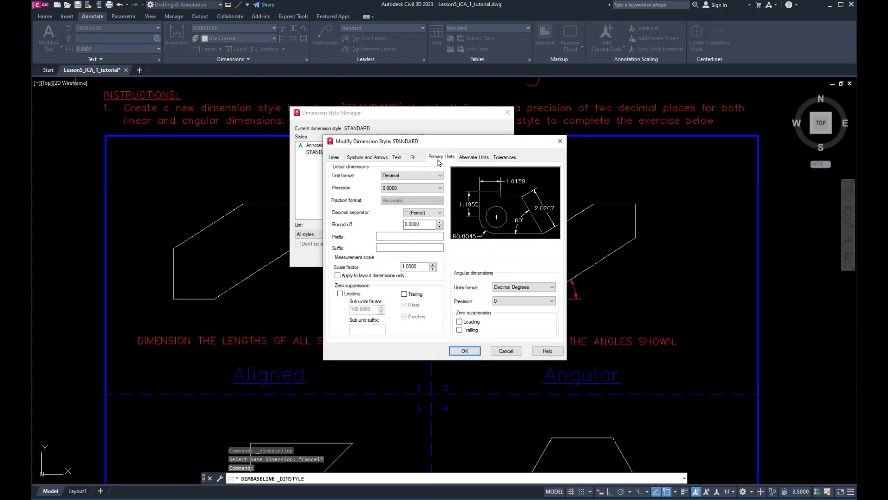
pyautogui.click(439, 187)
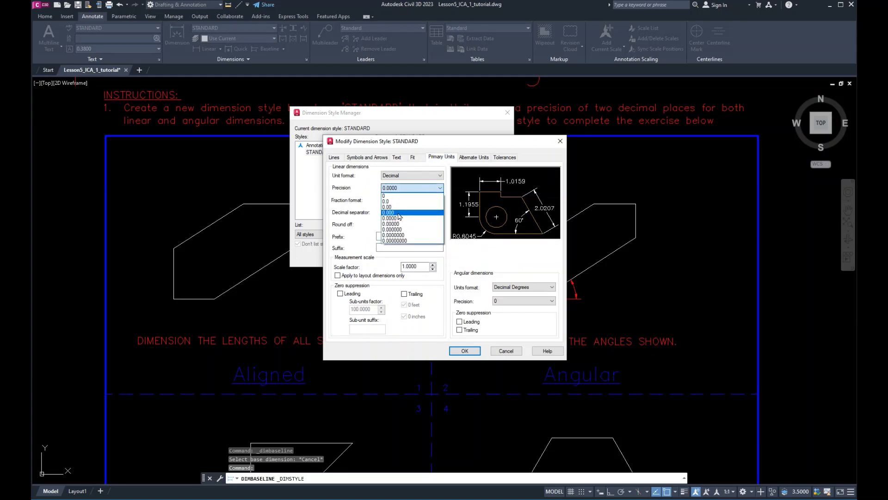
pyautogui.click(399, 213)
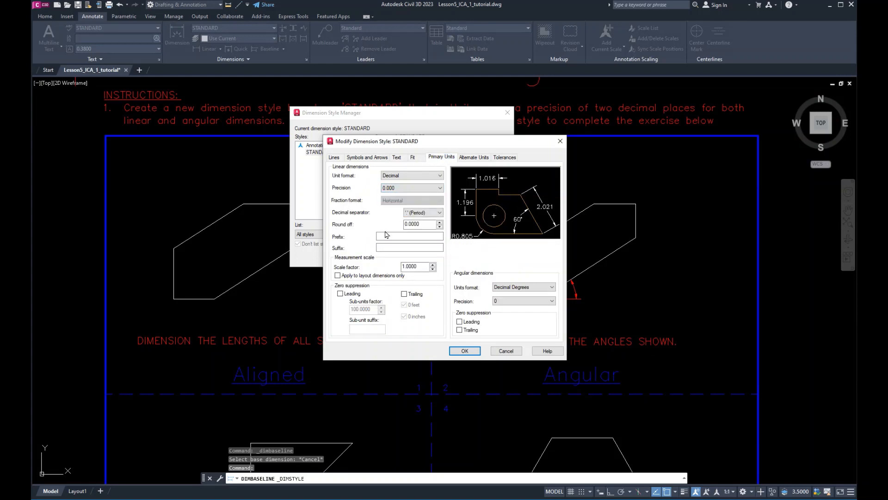
pyautogui.click(430, 189)
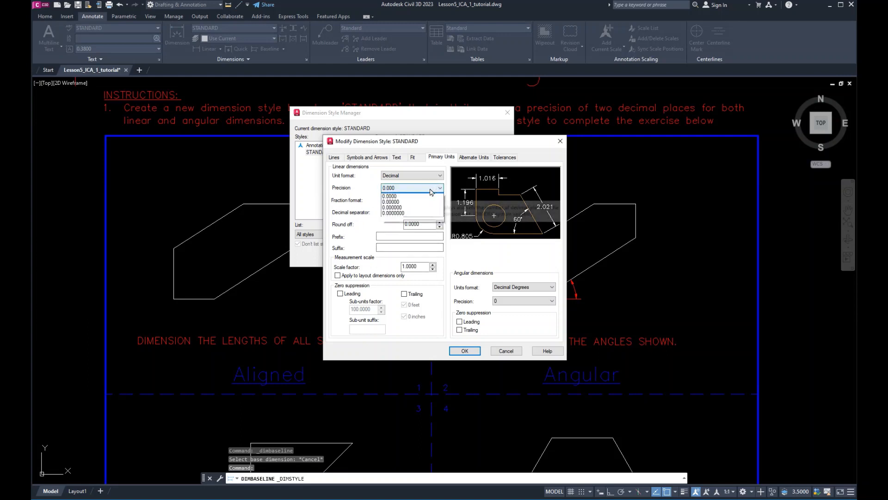
pyautogui.click(406, 197)
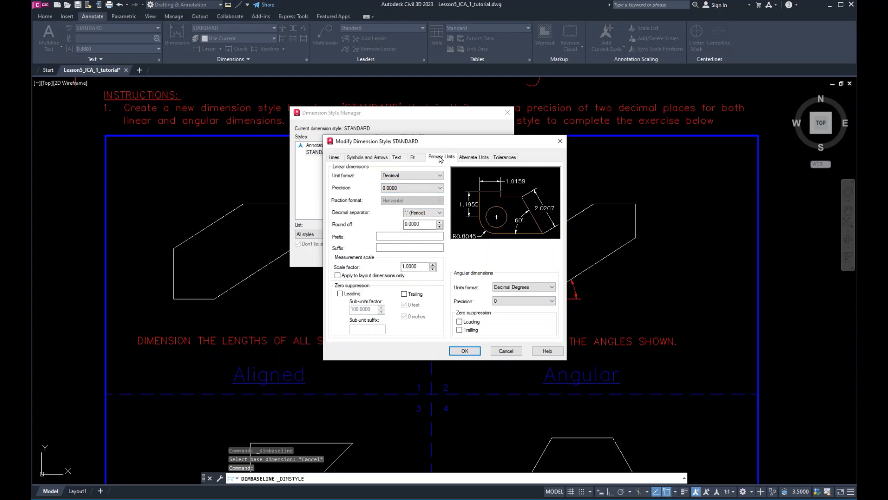
# Review the tolerance and line settings of the STANDARD dimension style, and close the Dimension Style Manager
pyautogui.click(480, 160)
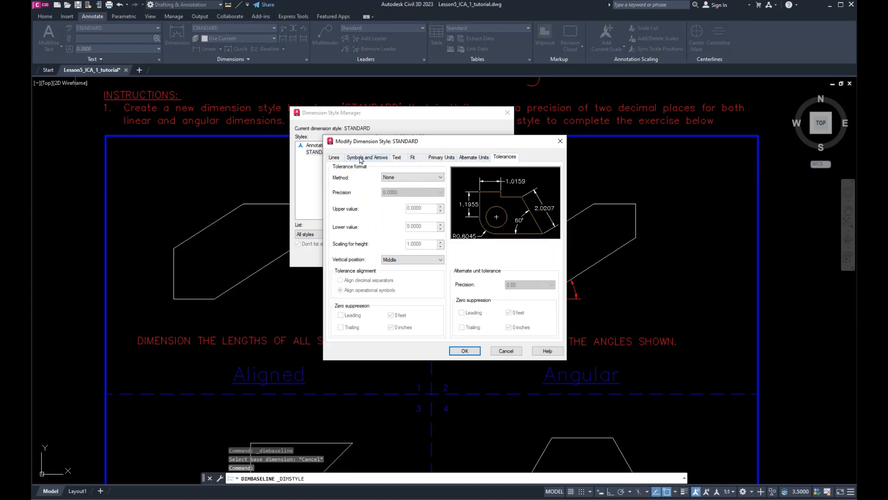
pyautogui.click(334, 157)
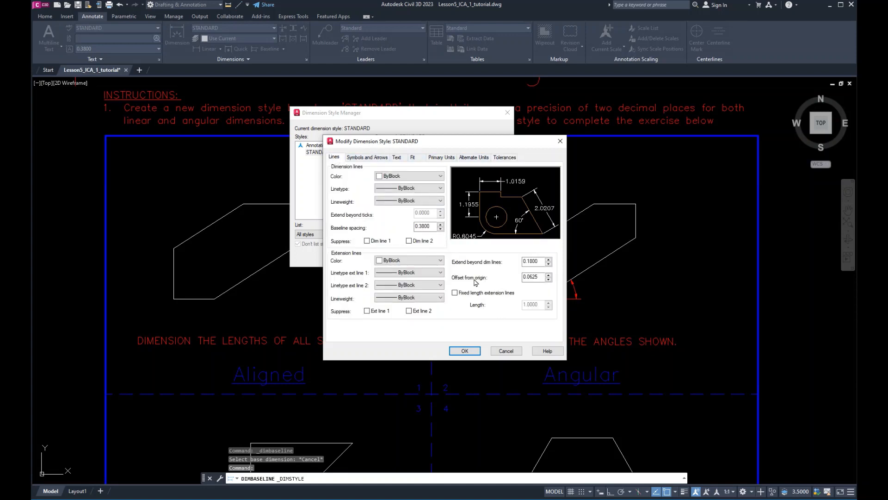
pyautogui.click(464, 351)
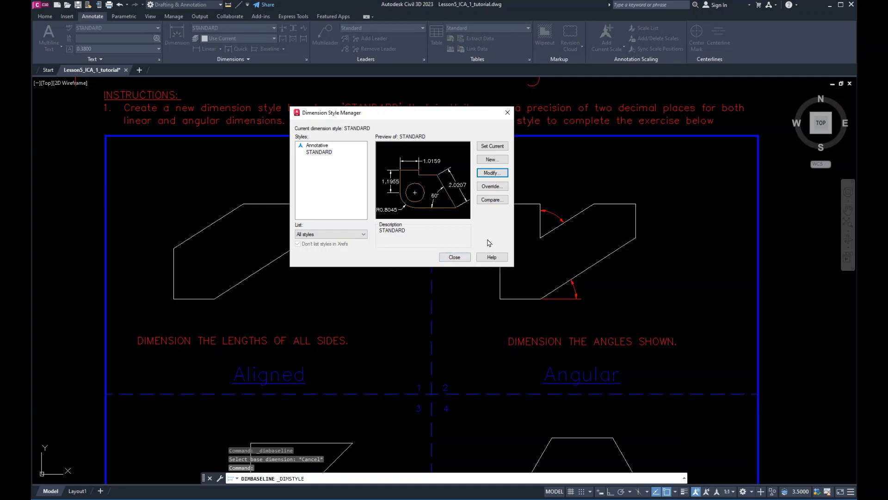
pyautogui.click(454, 258)
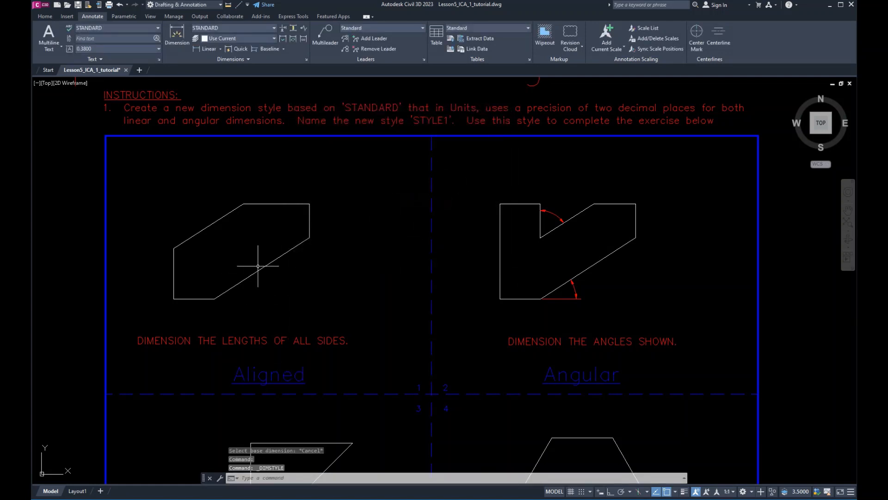
# Add an aligned dimension above the upper-left slanted side of the shape in the first Aligned exercise
pyautogui.click(220, 49)
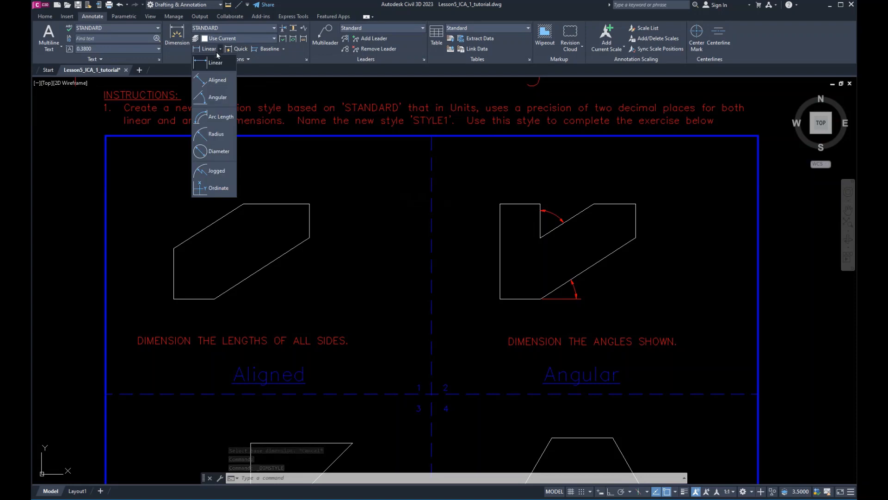
pyautogui.click(214, 80)
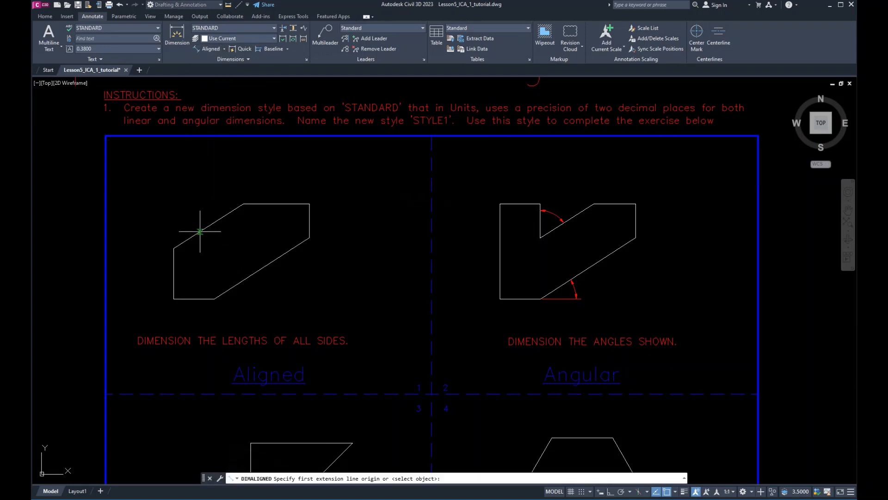
pyautogui.click(175, 247)
pyautogui.click(246, 204)
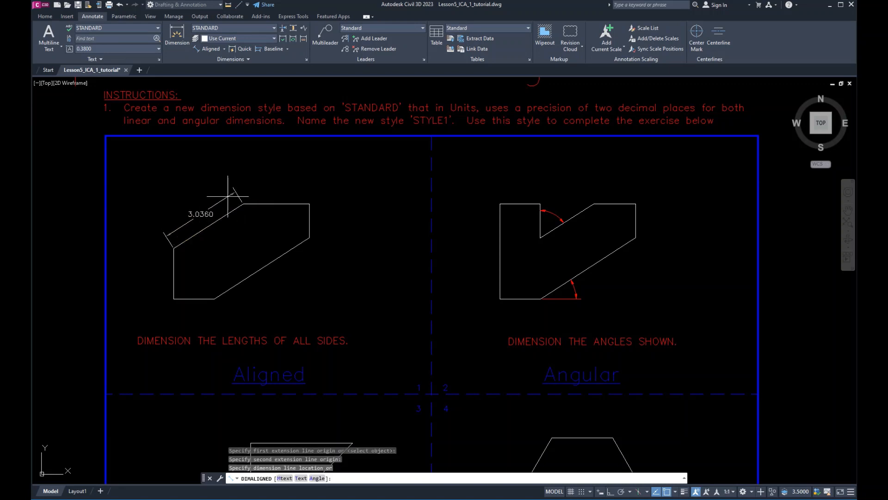
pyautogui.click(223, 190)
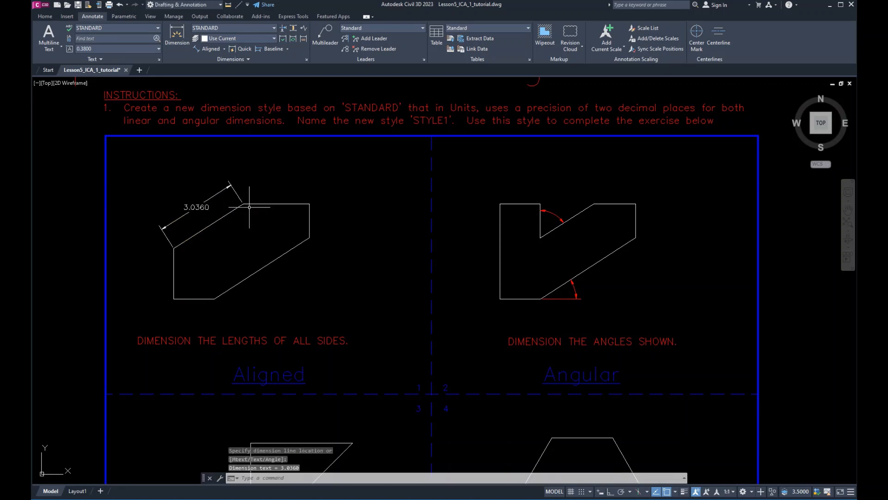
# Examine the placed aligned dimension and compare it with the sample solution below the exercise sheet
pyautogui.scroll(3, 196, 215)
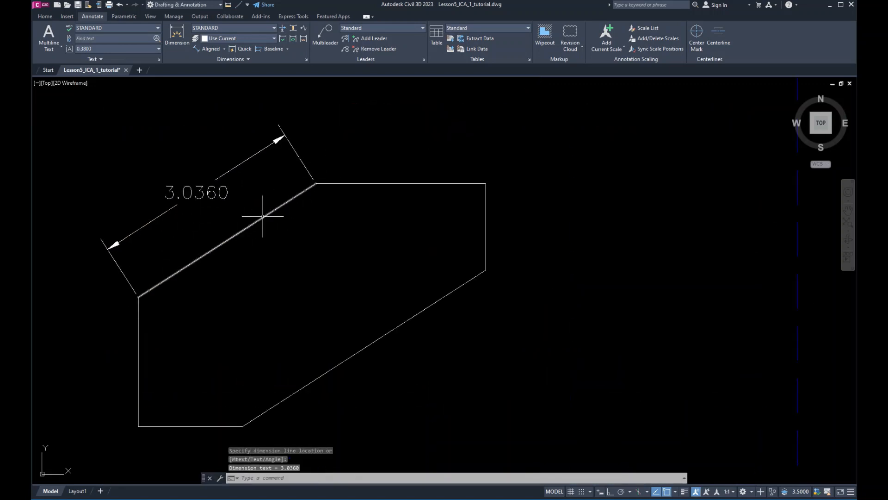
pyautogui.moveTo(262, 214); pyautogui.dragTo(396, 232, button='middle')
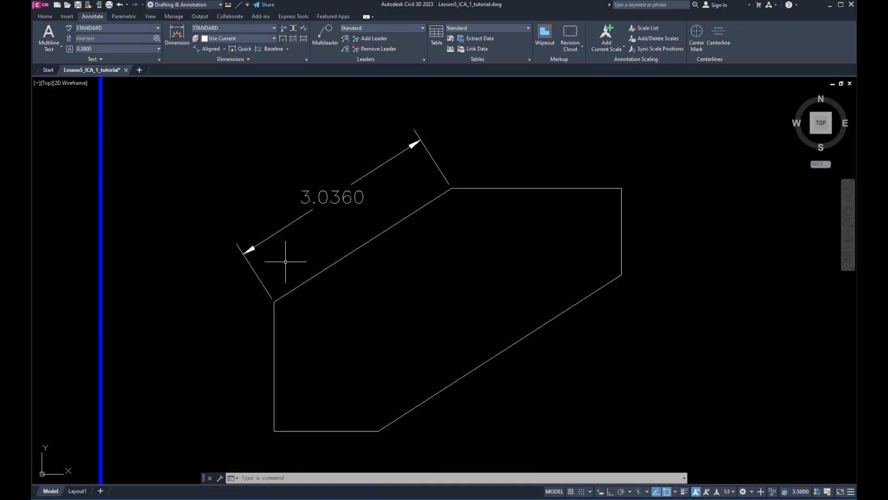
pyautogui.scroll(-6, 370, 240)
pyautogui.moveTo(369, 348); pyautogui.dragTo(374, 225, button='middle')
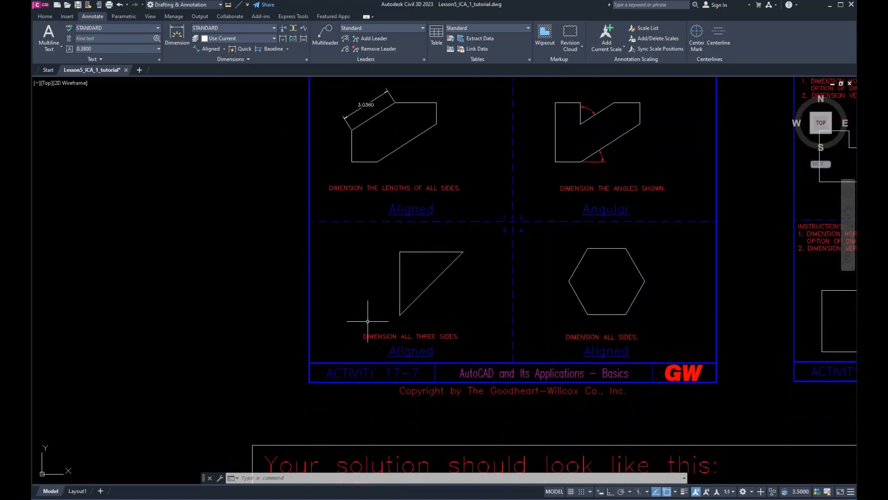
pyautogui.moveTo(385, 394); pyautogui.dragTo(413, 138, button='middle')
pyautogui.scroll(5, 421, 289)
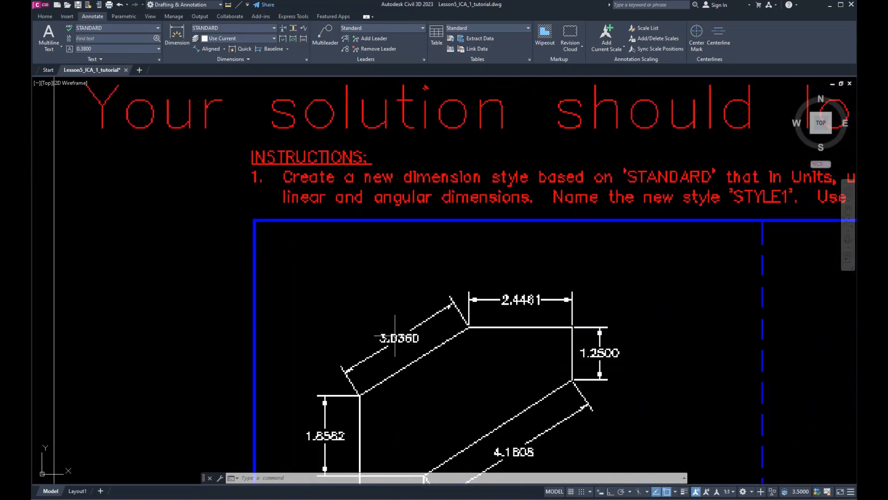
pyautogui.scroll(-8, 411, 324)
pyautogui.scroll(5, 440, 168)
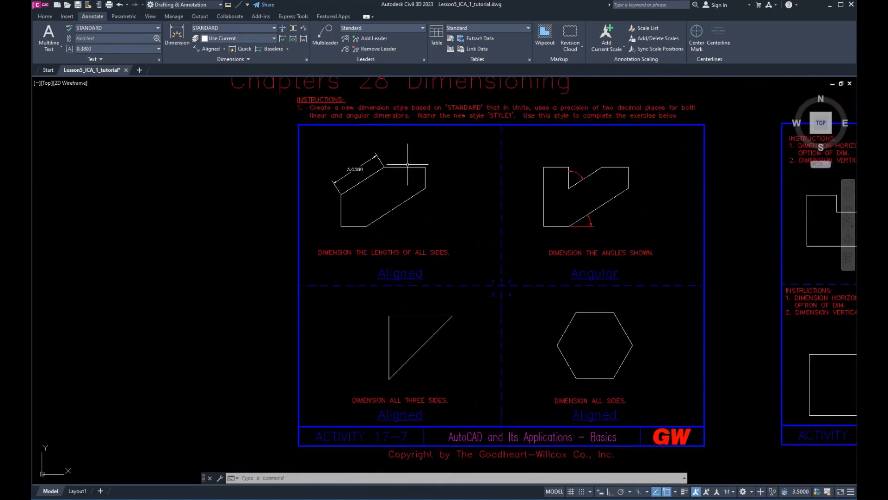
pyautogui.scroll(2, 407, 222)
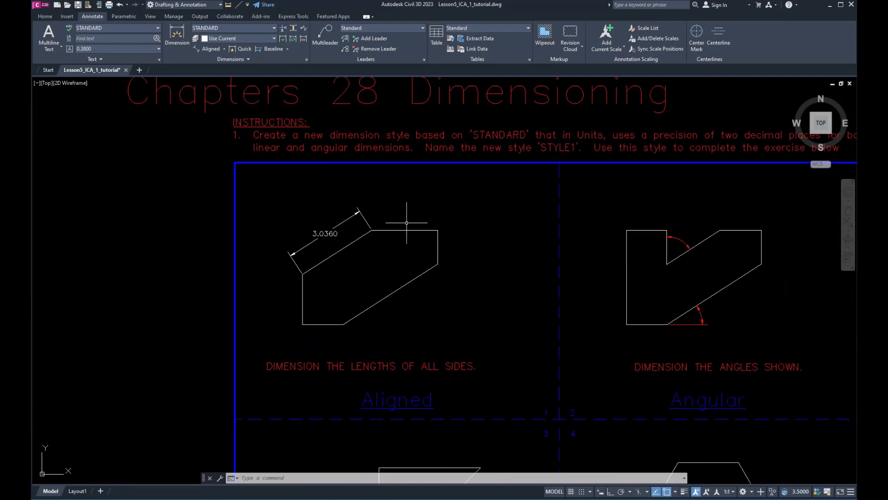
# Add an aligned dimension above the top horizontal side of the shape in the first Aligned exercise
pyautogui.click(210, 48)
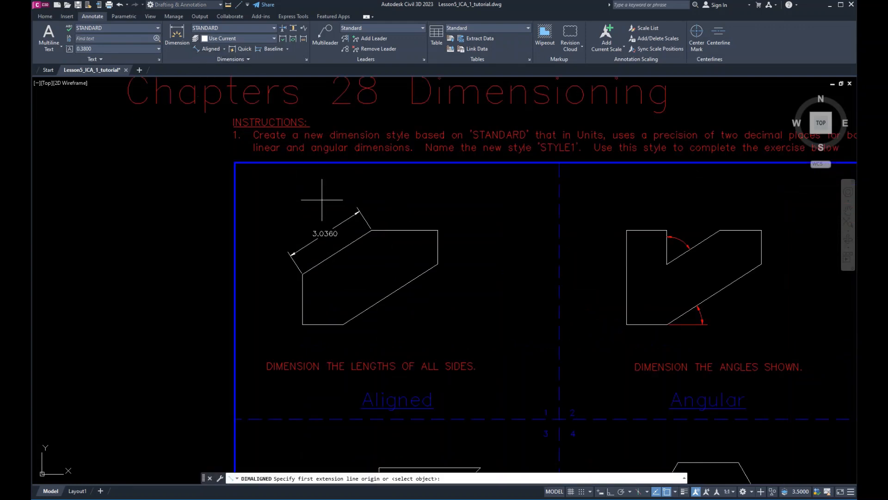
pyautogui.click(370, 230)
pyautogui.click(437, 229)
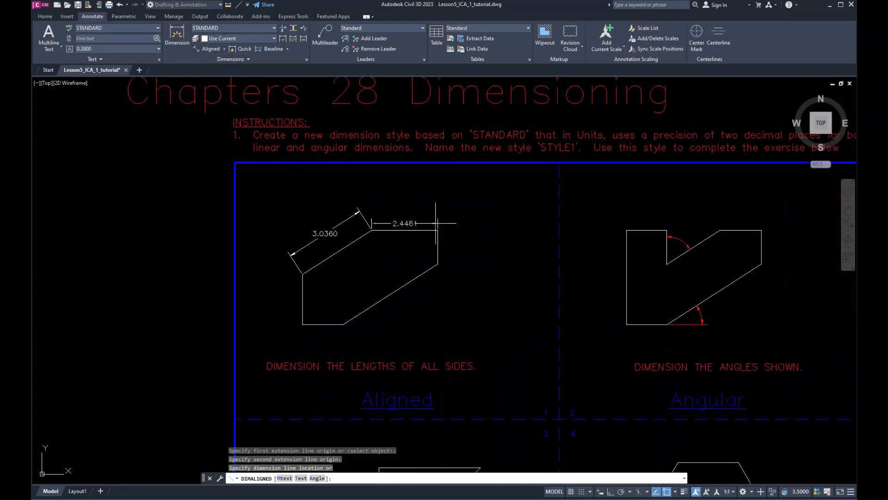
pyautogui.click(433, 211)
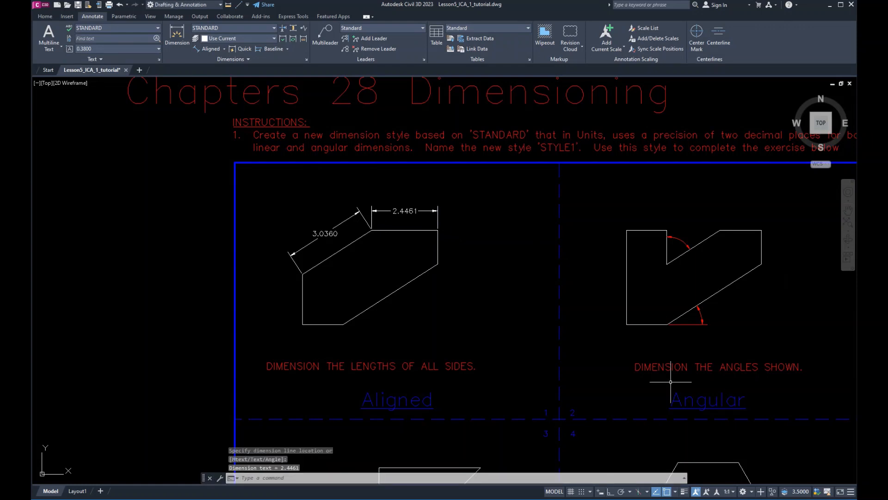
# Check the enabled object snaps and add an aligned dimension outside the shape's short right vertical side
pyautogui.click(676, 492)
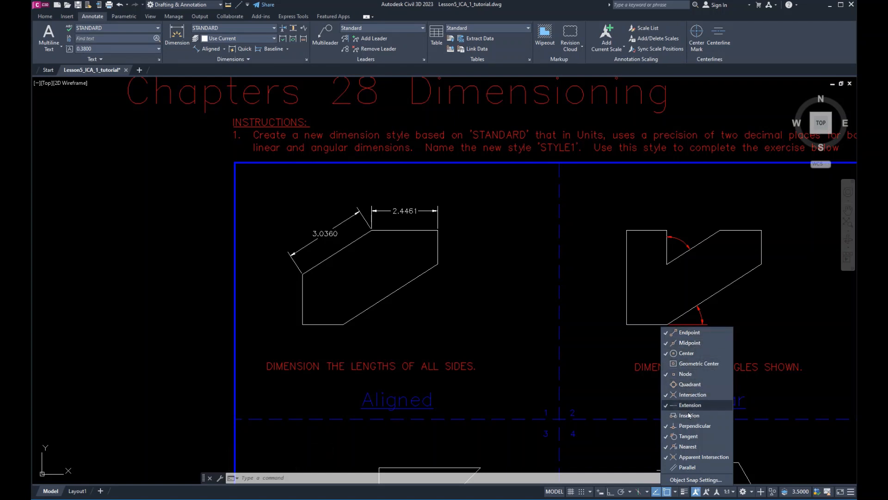
pyautogui.click(607, 381)
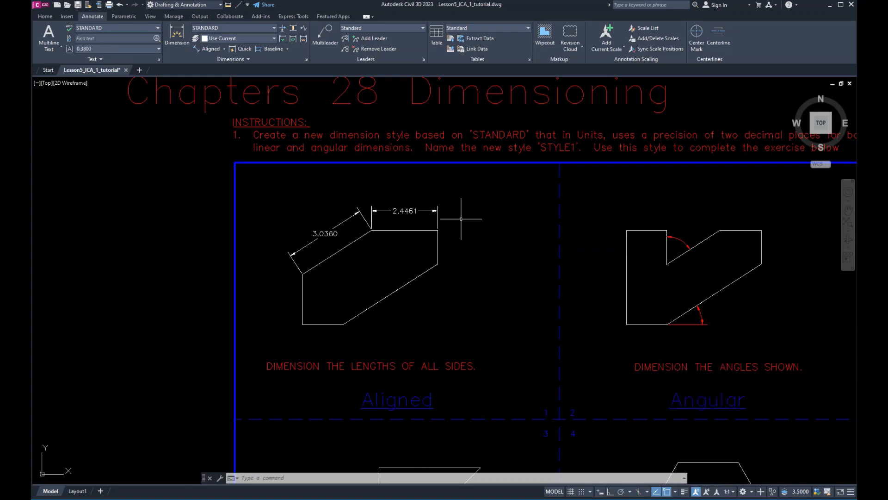
pyautogui.click(194, 49)
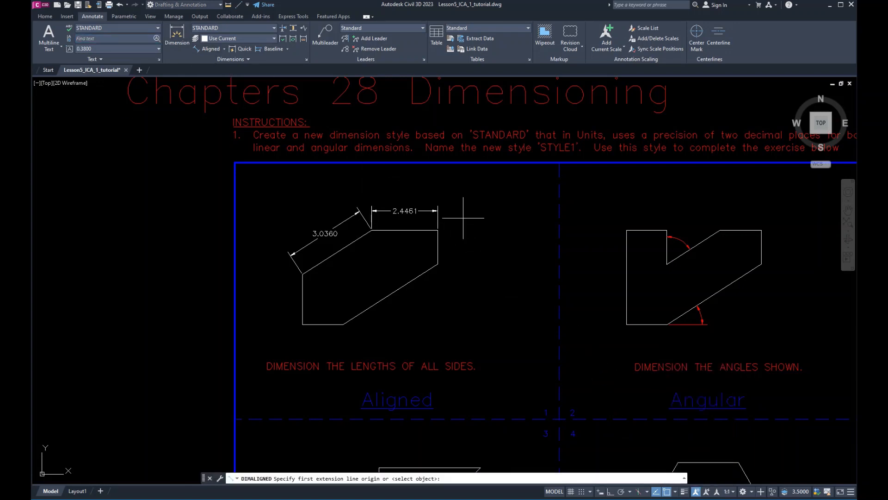
pyautogui.click(437, 230)
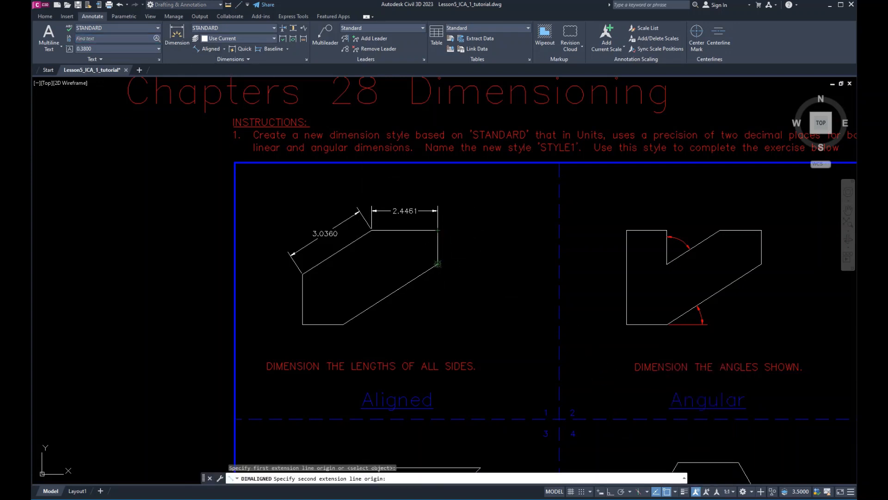
pyautogui.click(437, 264)
pyautogui.click(458, 246)
# Add an aligned dimension below the long lower-right slanted side of the same shape
pyautogui.press('Return')
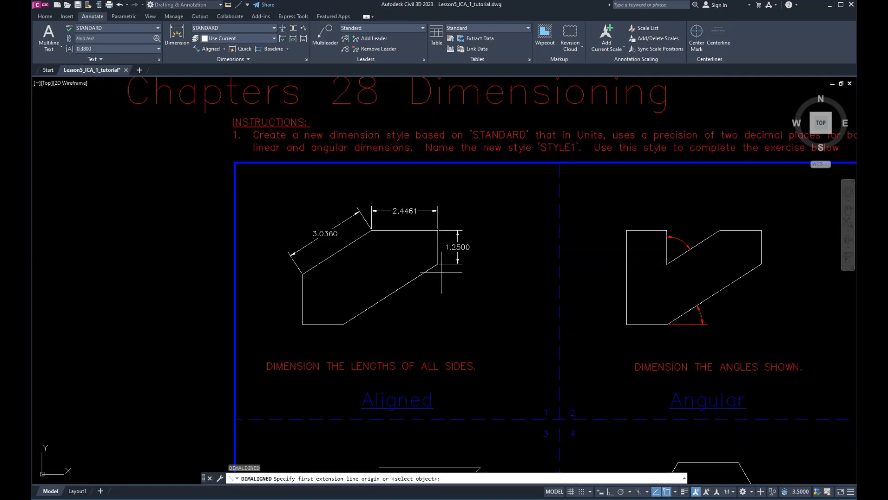
pyautogui.click(437, 264)
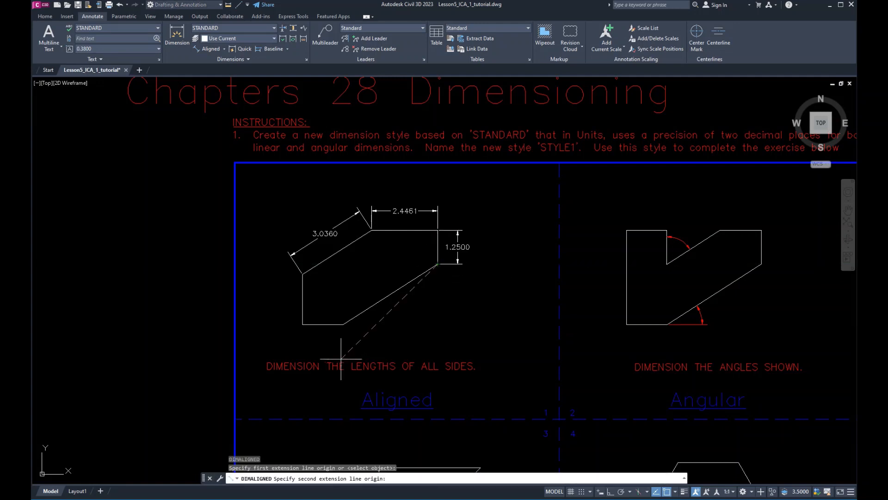
pyautogui.click(343, 324)
pyautogui.click(403, 309)
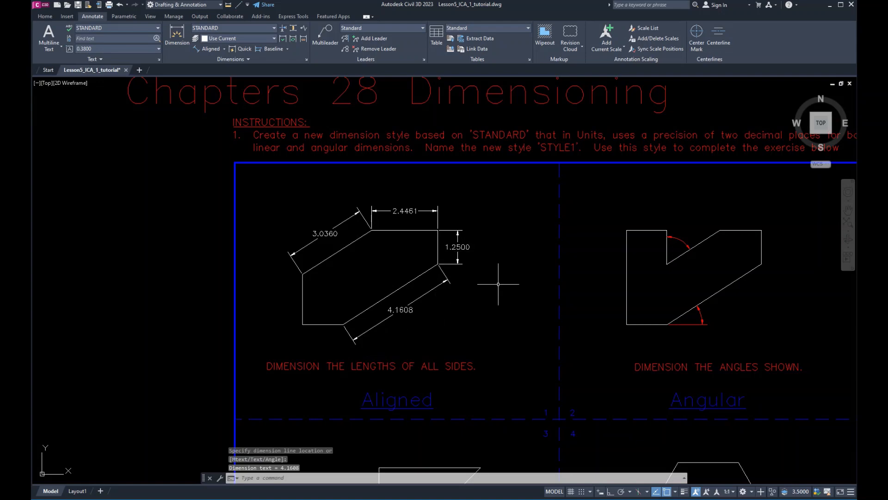
# Add an angular dimension between the notch's vertical and slanted edges in the Angular exercise, placing its arc above the shape
pyautogui.scroll(-2, 493, 288)
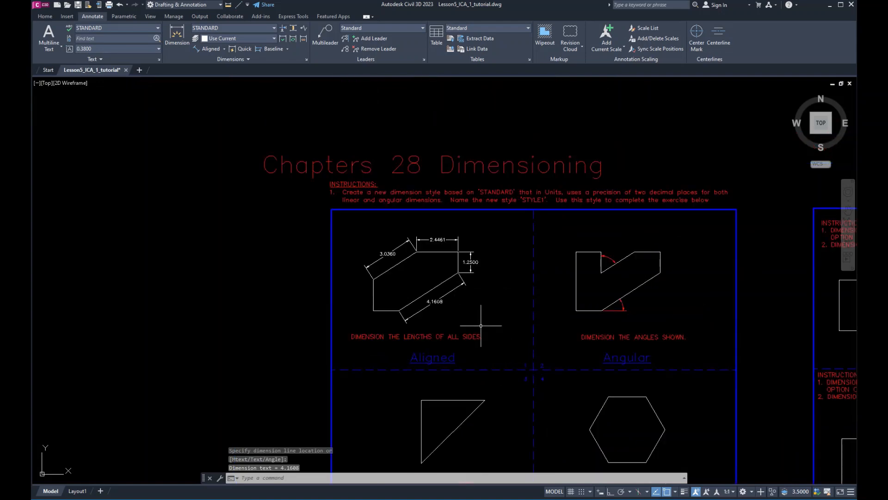
pyautogui.moveTo(480, 323); pyautogui.dragTo(410, 305, button='middle')
pyautogui.scroll(2, 553, 290)
pyautogui.moveTo(544, 295); pyautogui.dragTo(503, 317, button='middle')
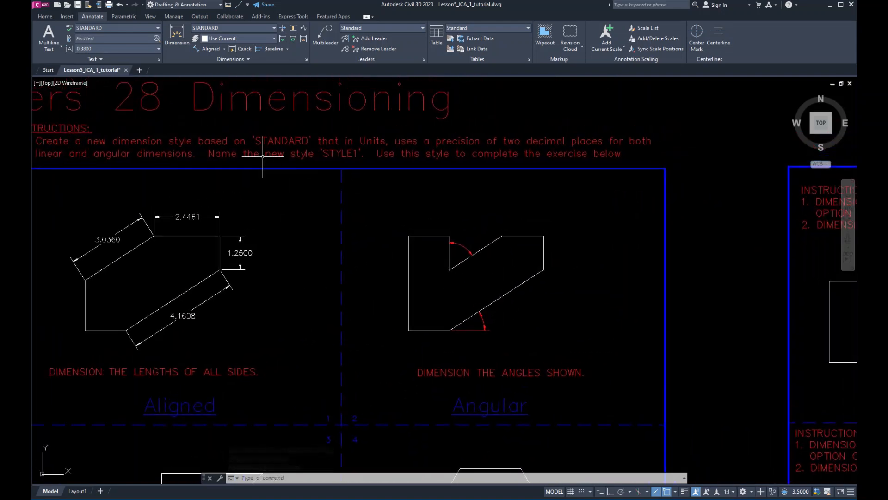
pyautogui.click(218, 49)
pyautogui.click(224, 49)
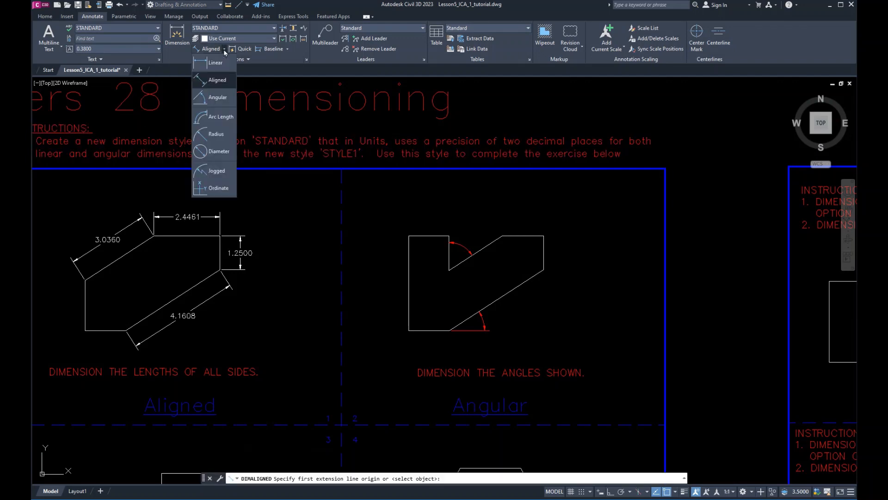
pyautogui.click(218, 99)
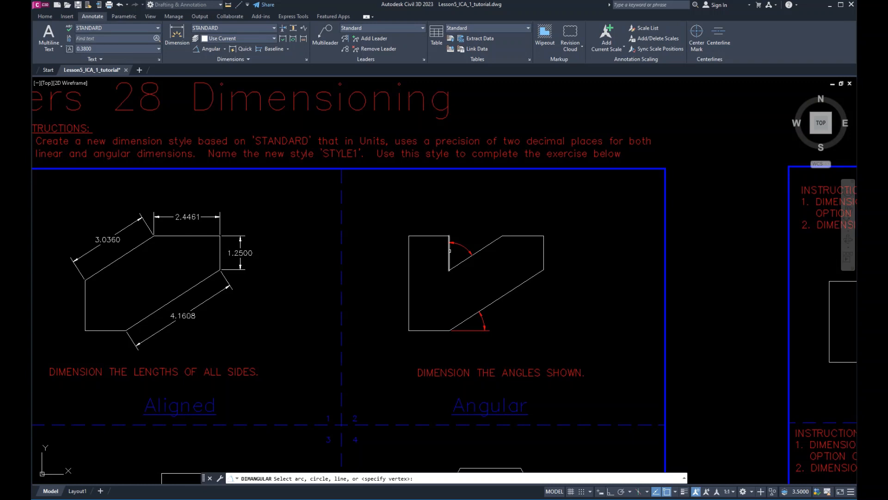
pyautogui.click(449, 250)
pyautogui.click(463, 261)
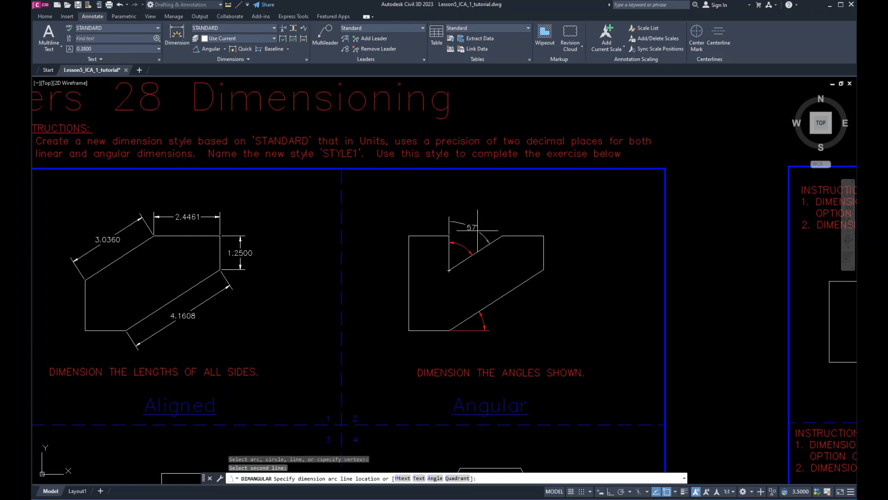
pyautogui.click(490, 199)
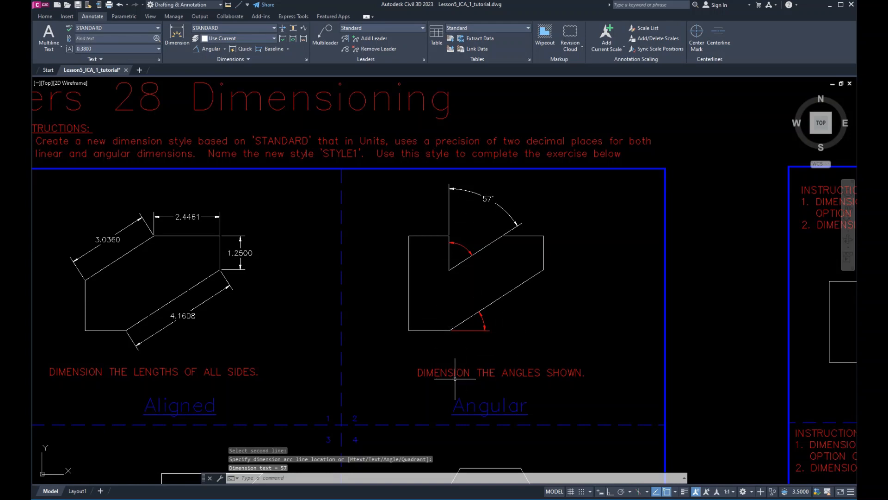
# Examine the remaining Activity 17-7 shapes and the Baseline and Continue dimensioning instructions on the Activity 17-8 sheet
pyautogui.scroll(-2, 522, 411)
pyautogui.moveTo(537, 373)
pyautogui.mouseDown(button='middle')
pyautogui.moveTo(479, 319)
pyautogui.moveTo(470, 292)
pyautogui.mouseUp(button='middle')
pyautogui.moveTo(355, 393); pyautogui.dragTo(453, 280, button='middle')
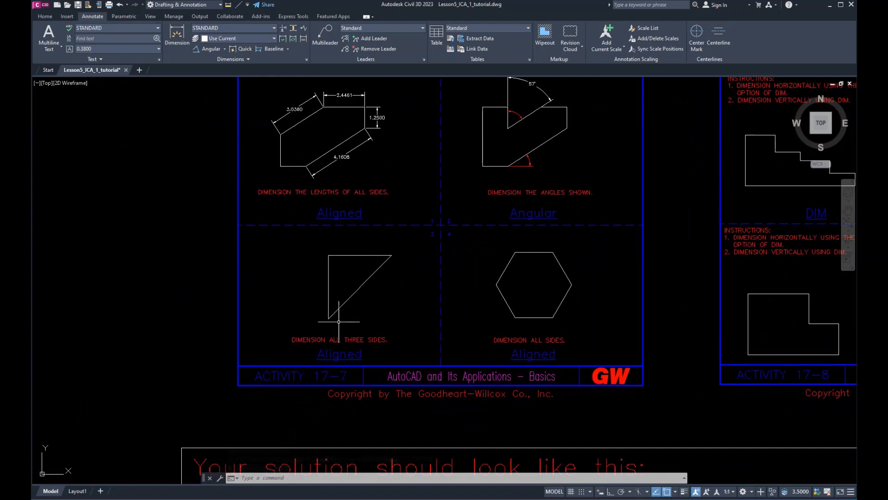
pyautogui.moveTo(553, 317); pyautogui.dragTo(393, 382, button='middle')
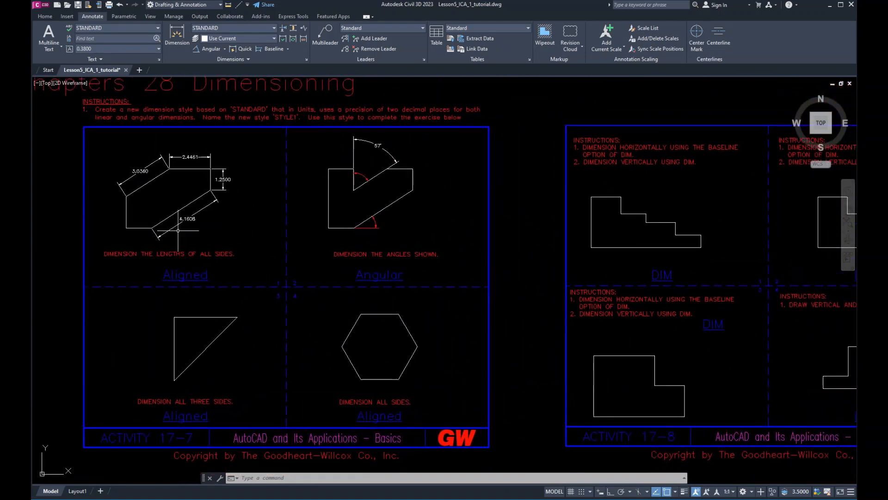
pyautogui.moveTo(617, 268); pyautogui.dragTo(404, 277, button='middle')
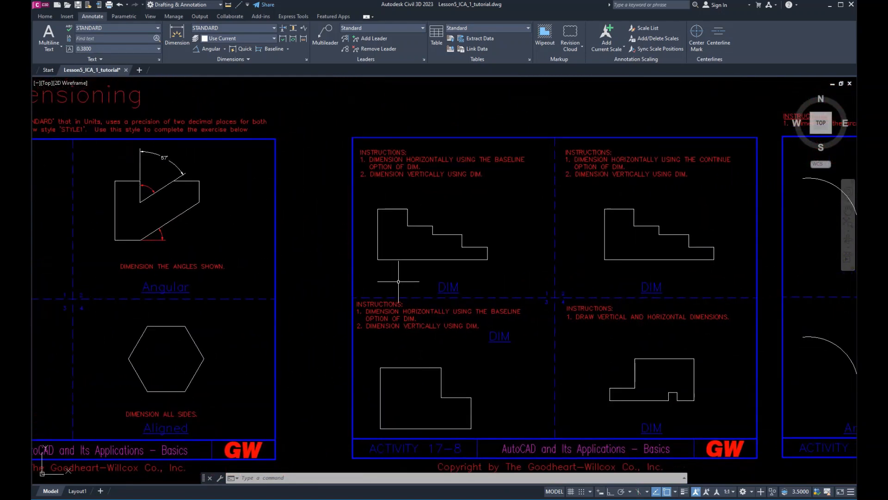
pyautogui.moveTo(477, 282); pyautogui.dragTo(422, 289, button='middle')
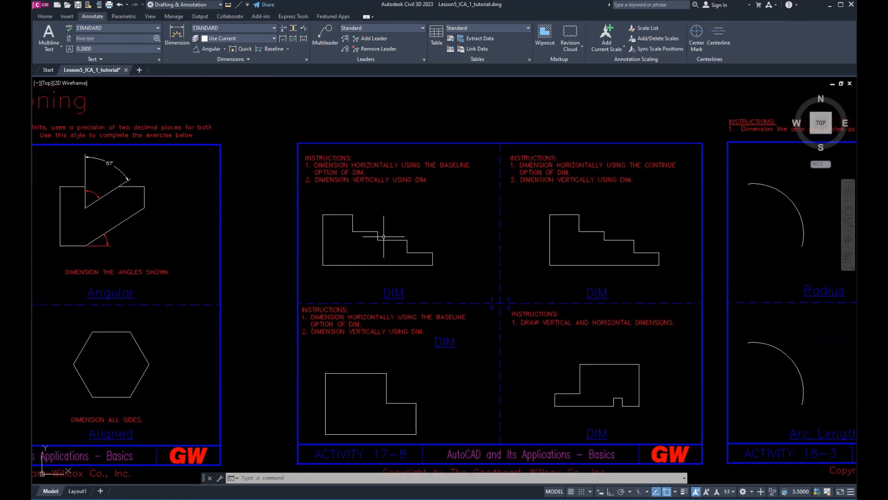
pyautogui.moveTo(383, 236); pyautogui.dragTo(440, 293, button='middle')
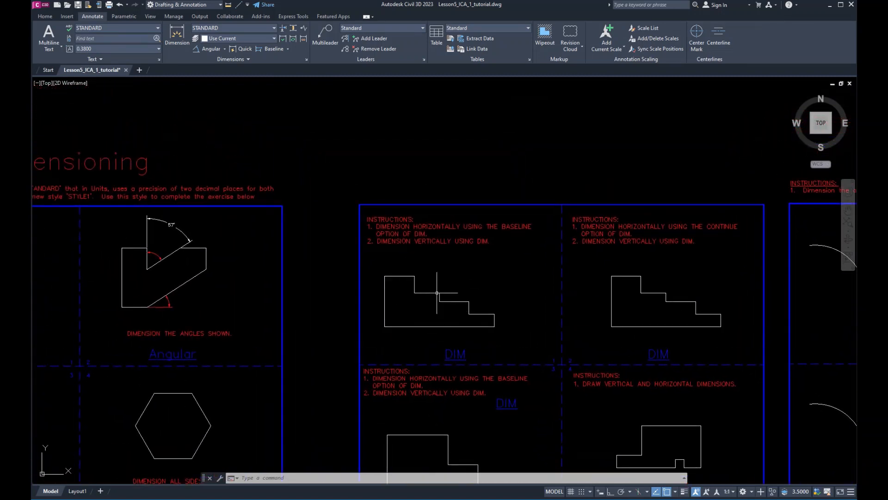
# Add an aligned dimension above the top horizontal edge of the stepped shape in the first Baseline exercise
pyautogui.scroll(2, 406, 289)
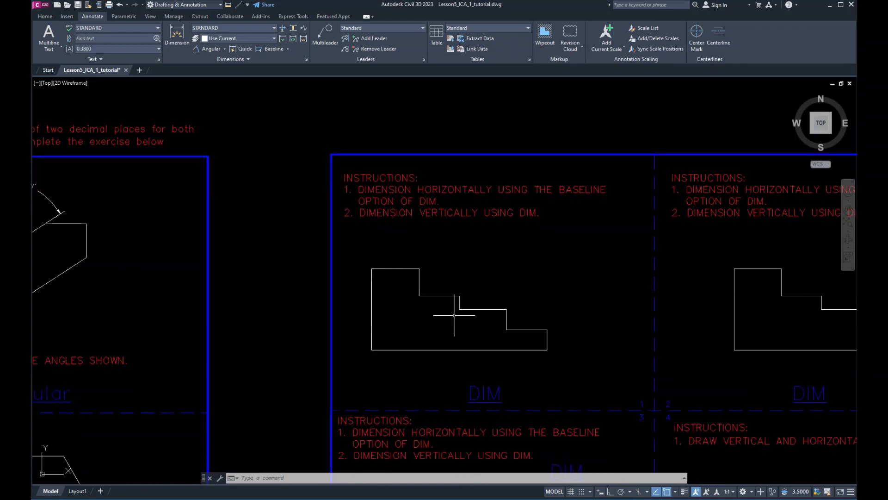
pyautogui.click(224, 48)
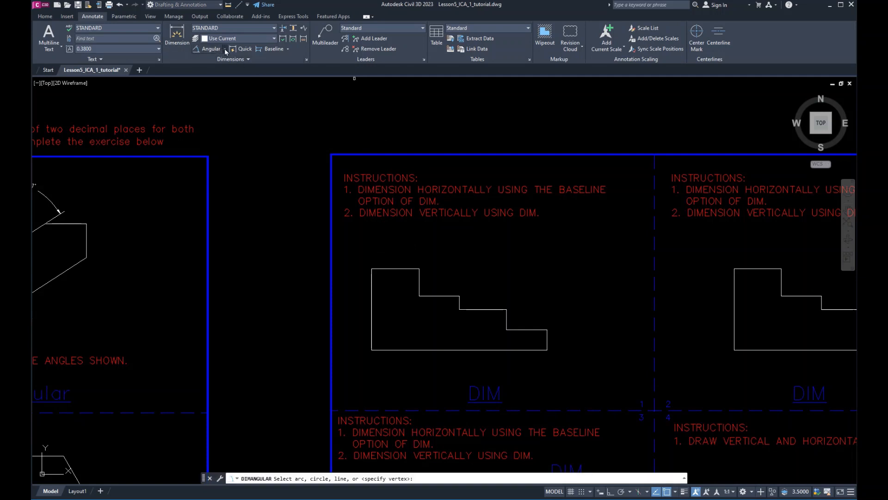
pyautogui.click(225, 49)
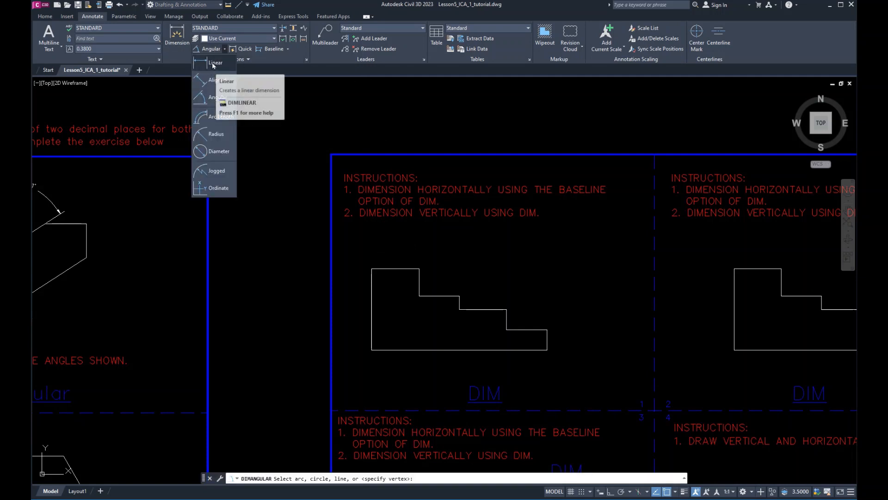
pyautogui.click(212, 80)
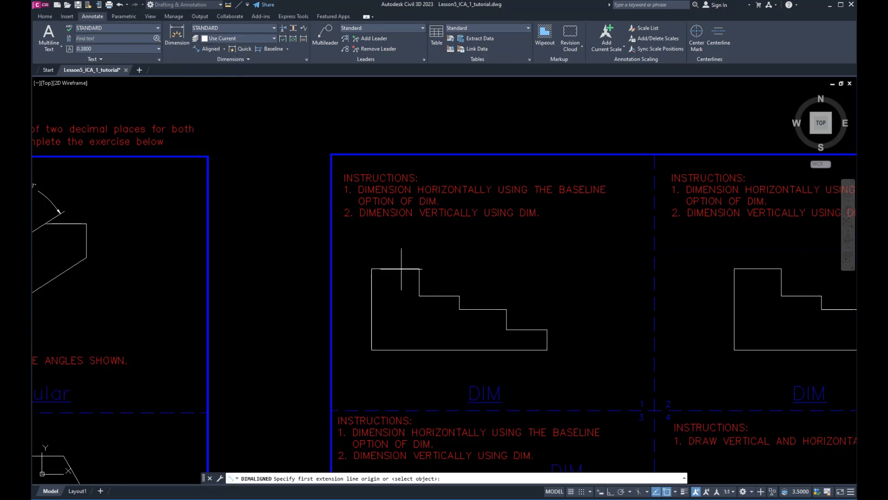
pyautogui.click(371, 268)
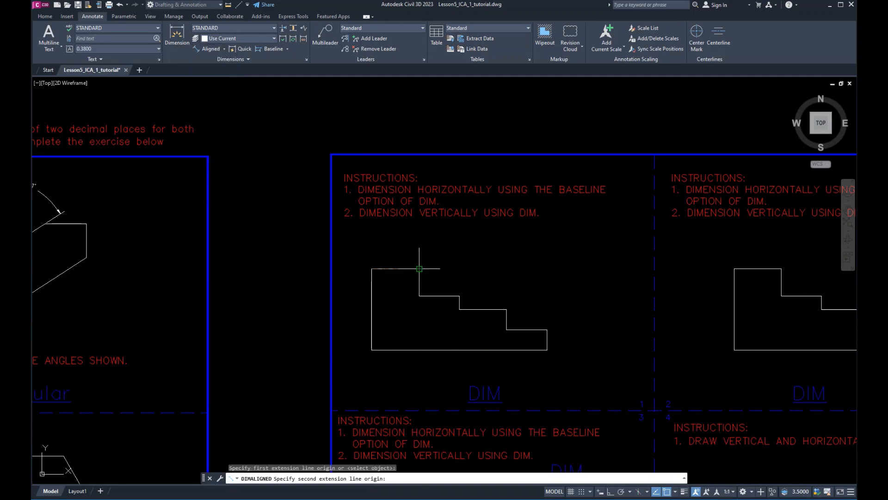
pyautogui.click(420, 269)
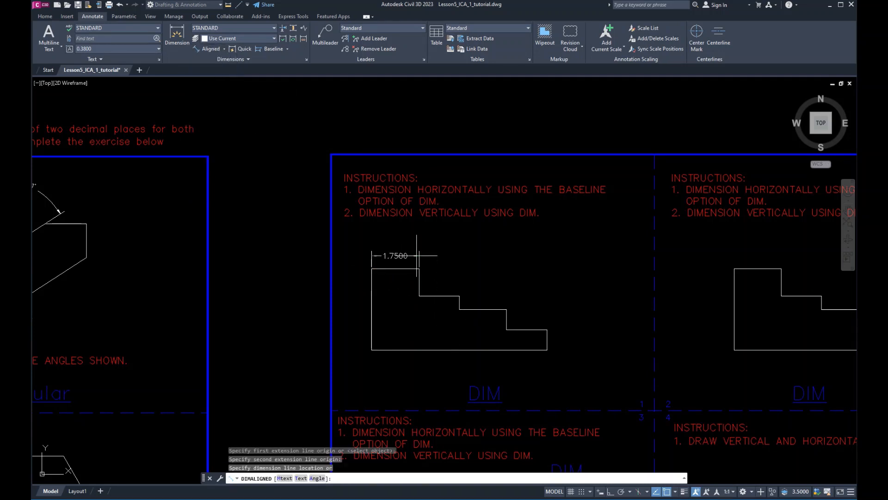
pyautogui.click(417, 255)
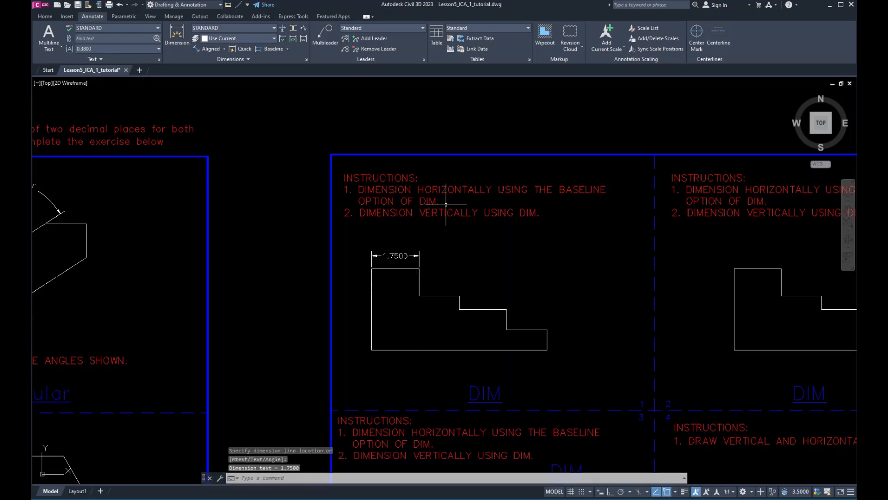
# Add baseline dimensions from the stepped shape's left edge to the outer corners of its three lower steps
pyautogui.click(267, 49)
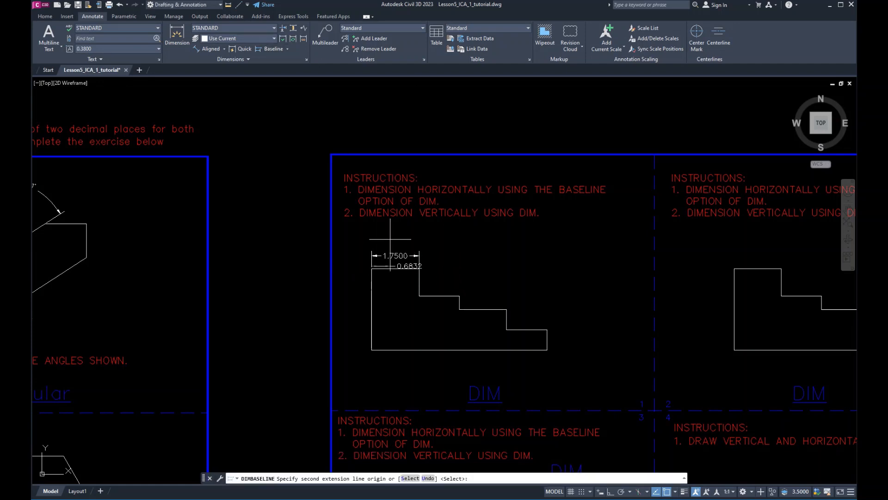
pyautogui.click(371, 265)
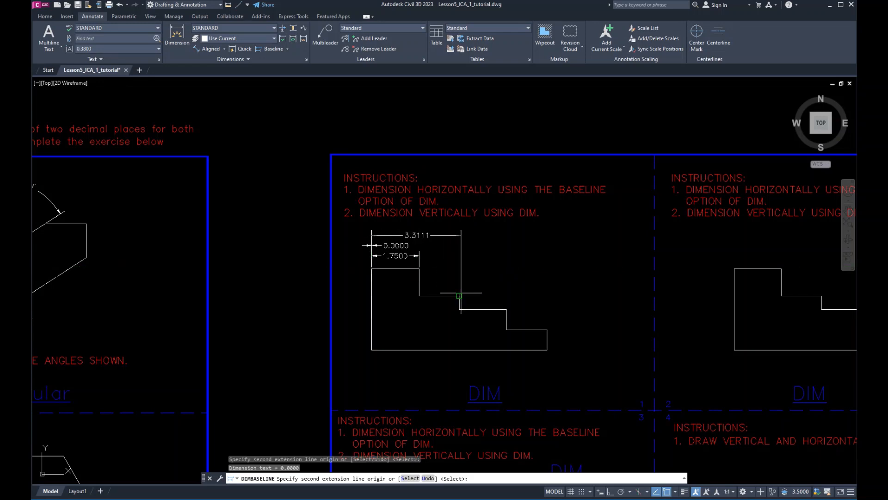
pyautogui.click(459, 295)
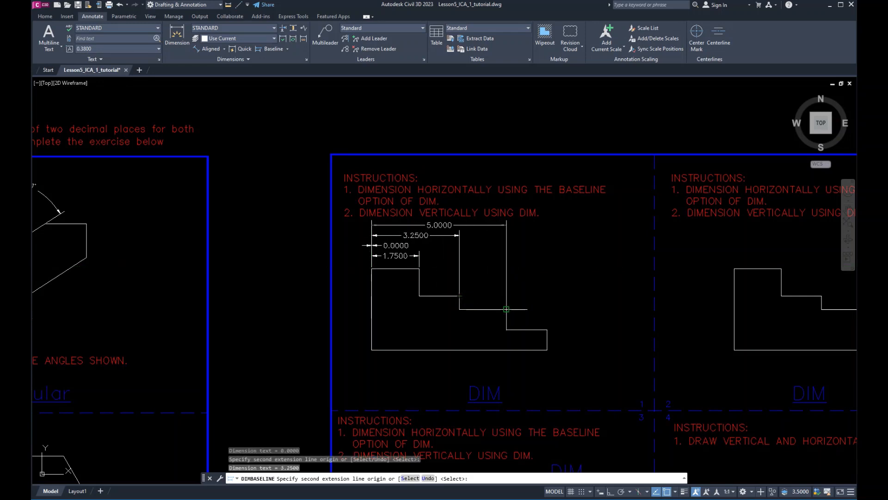
pyautogui.click(506, 309)
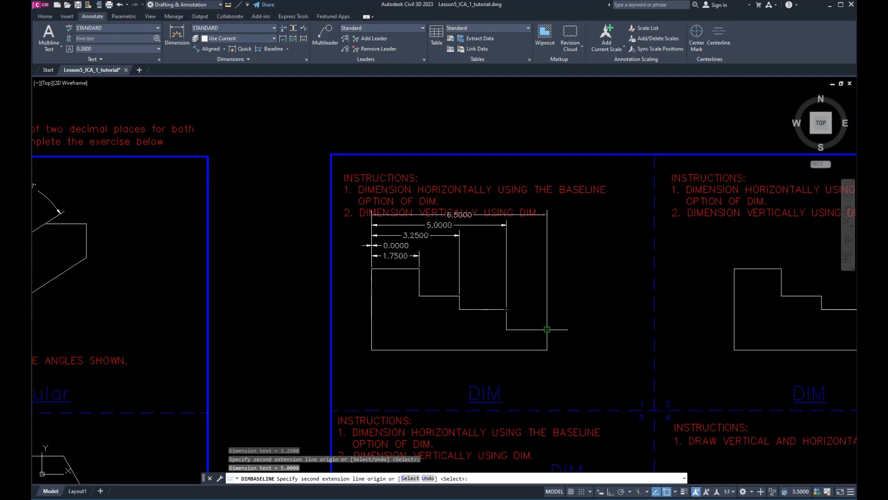
pyautogui.click(548, 329)
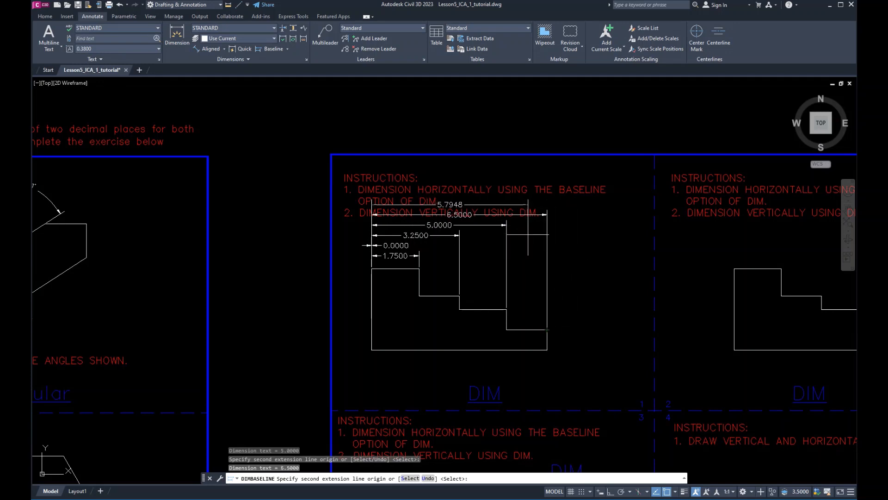
pyautogui.press('Return')
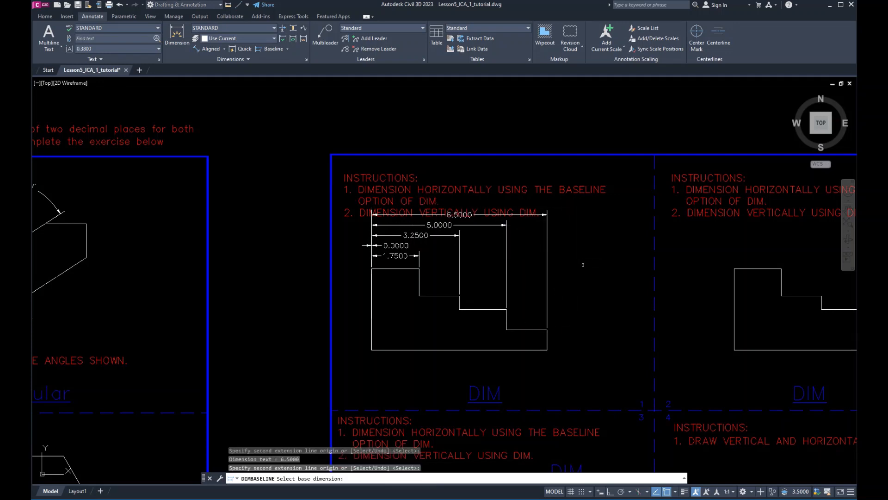
# End the baseline dimensioning and delete the stray 0.0000 dimension from the horizontal stack
pyautogui.click(369, 246)
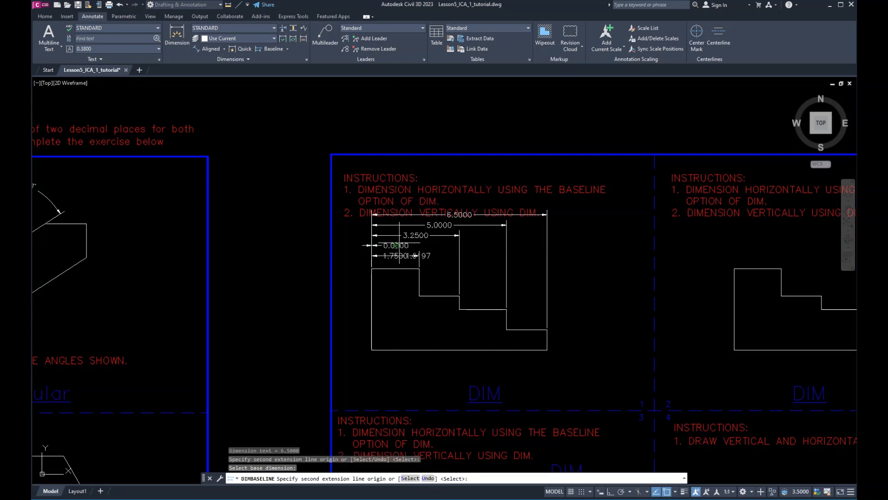
pyautogui.press('Escape')
pyautogui.press('Escape')
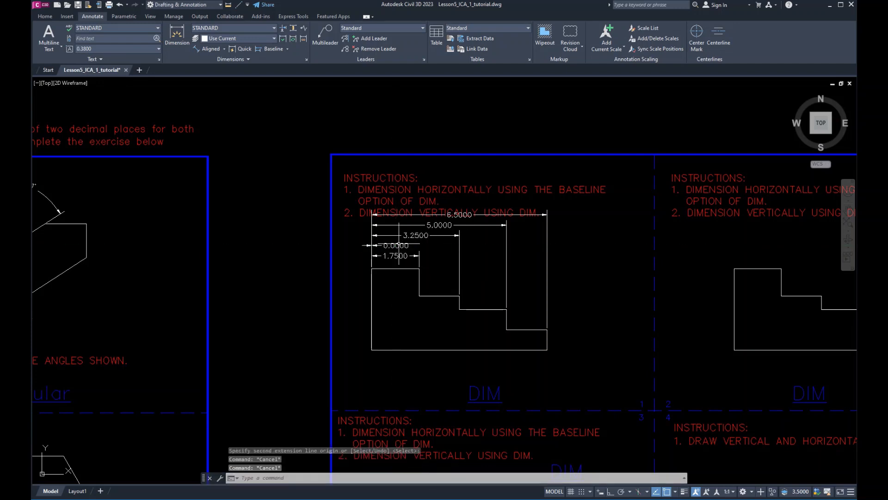
pyautogui.click(395, 245)
pyautogui.press('Delete')
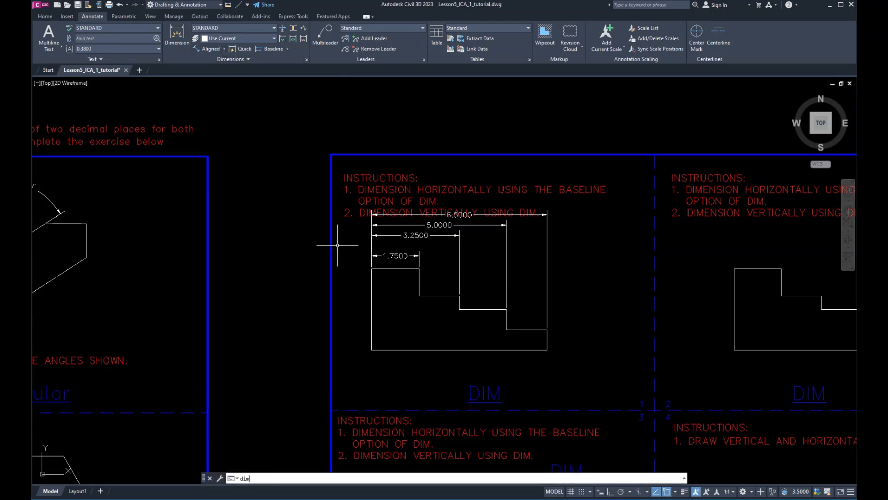
# Use DIM to add a vertical dimension for the stepped shape's first riser, placed inside the shape
pyautogui.press('Return')
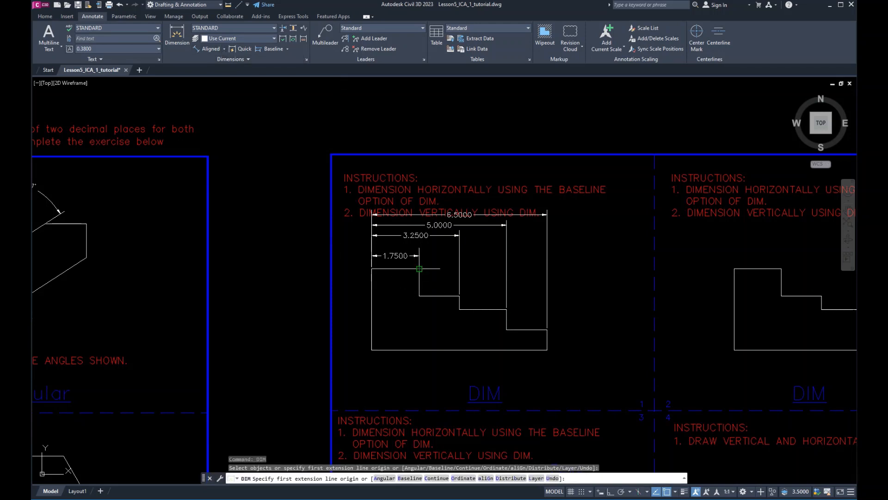
pyautogui.click(420, 268)
pyautogui.click(419, 295)
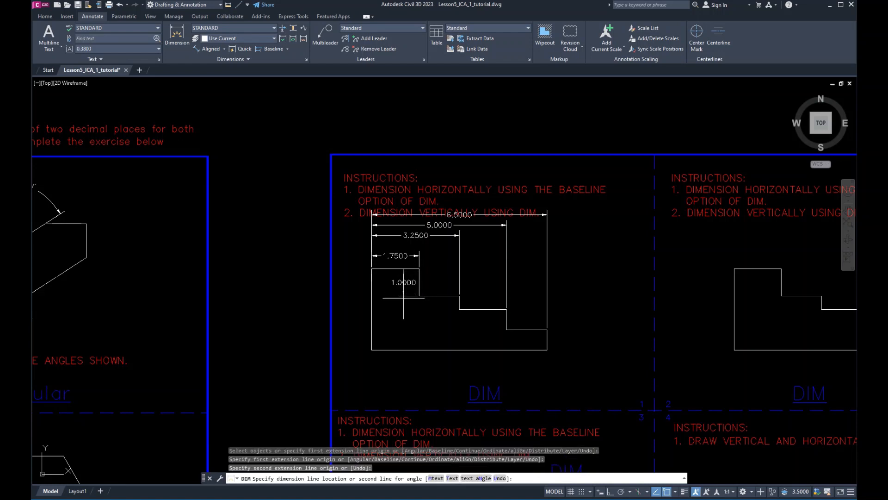
pyautogui.click(404, 284)
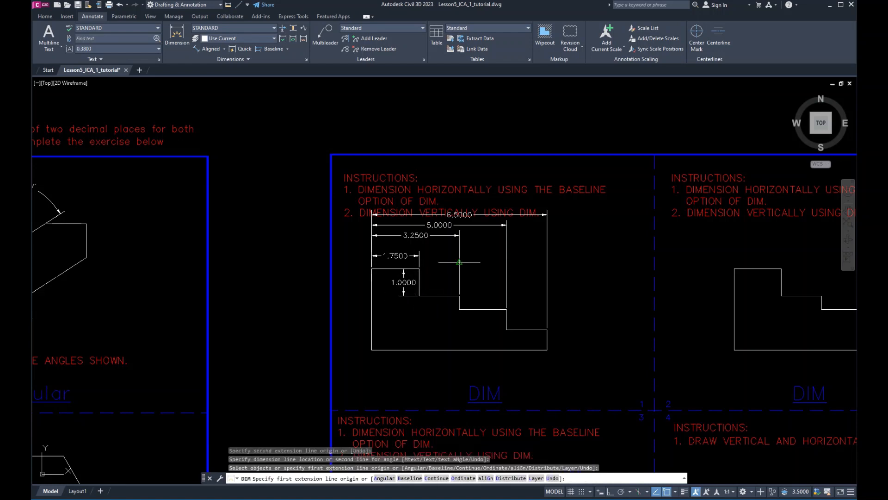
# Try to extend the riser dimension with baseline vertical dimensions down to the bottoms of the second and third risers
pyautogui.click(273, 49)
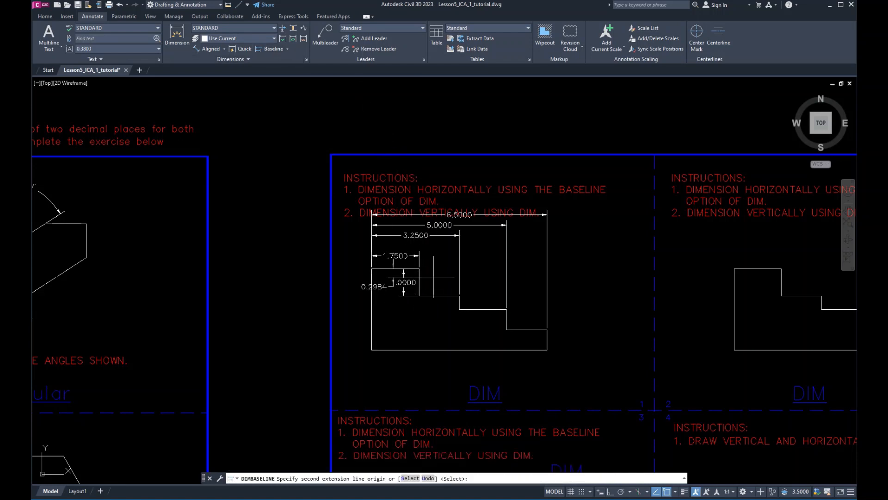
pyautogui.click(459, 309)
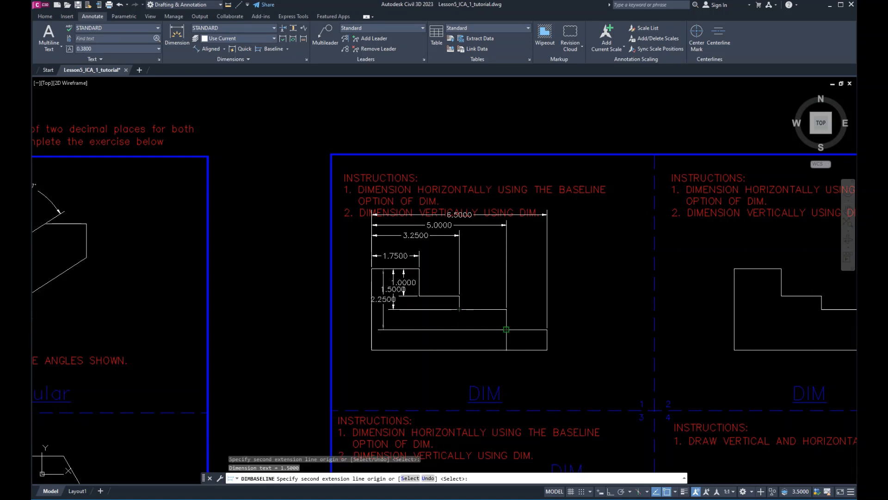
pyautogui.click(506, 329)
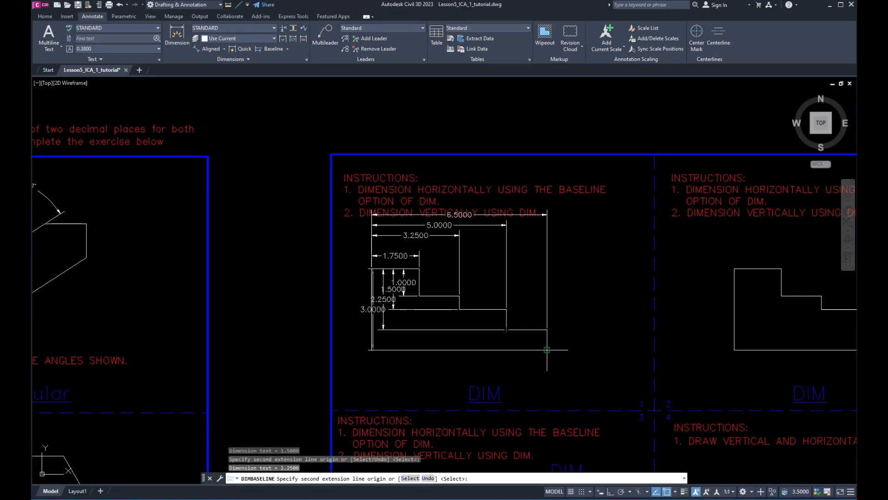
pyautogui.press('Return')
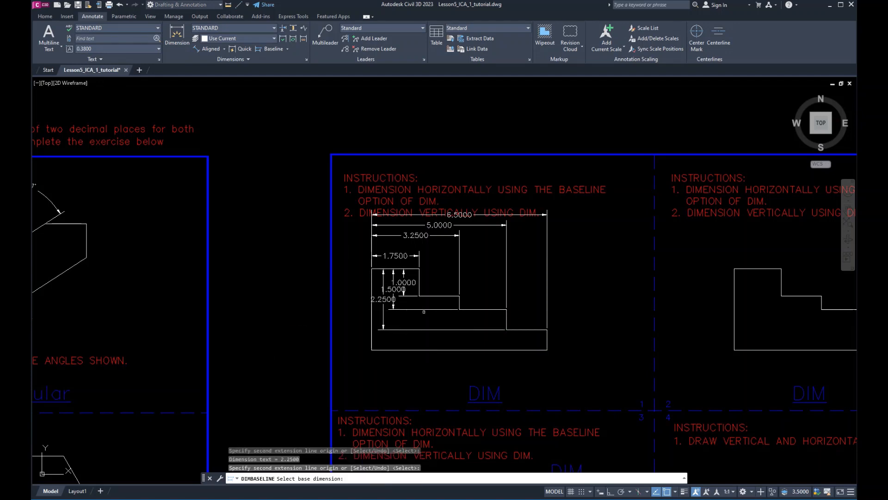
# Cancel the base dimension selection and undo the vertical dimensions on the stepped shape
pyautogui.write('u')
pyautogui.press('Return')
pyautogui.press('Escape')
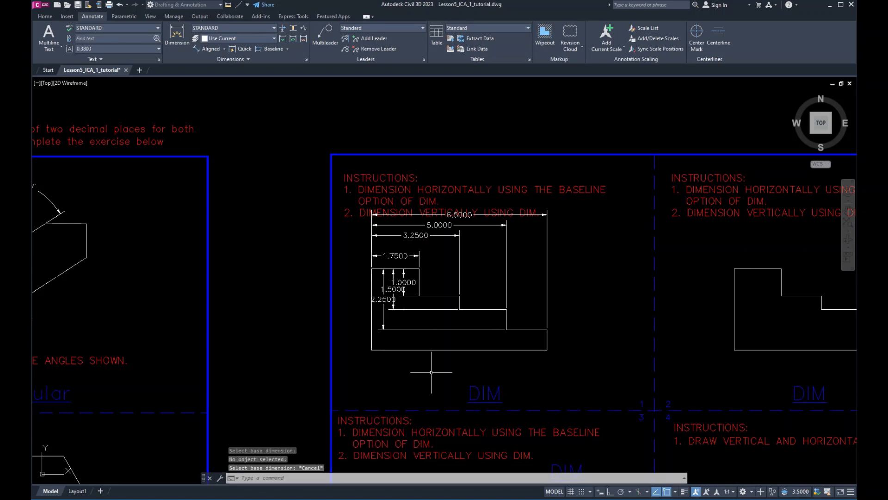
pyautogui.write('u')
pyautogui.press('Return')
# Examine the solution sheet's Baseline and Continue dimensions and compare them with the horizontal baseline dimensions on the exercise shape
pyautogui.scroll(-4, 434, 309)
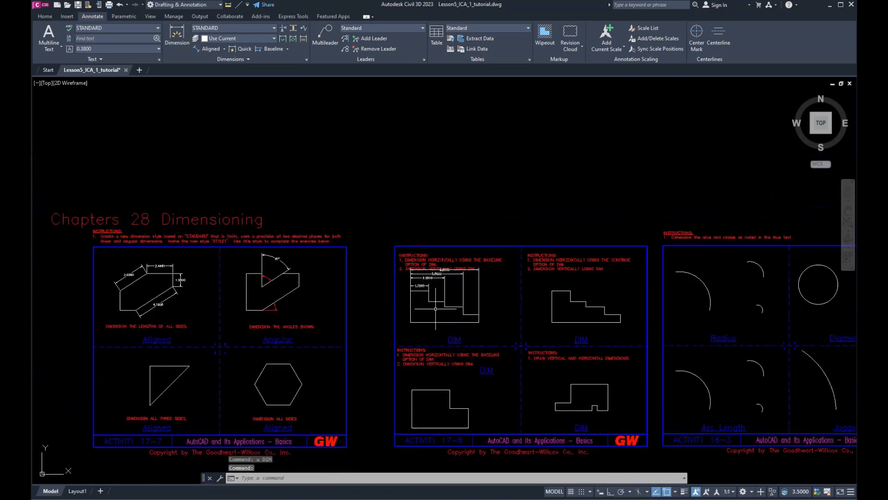
pyautogui.moveTo(438, 366)
pyautogui.mouseDown(button='middle')
pyautogui.moveTo(458, 197)
pyautogui.moveTo(456, 258)
pyautogui.mouseUp(button='middle')
pyautogui.scroll(5, 463, 296)
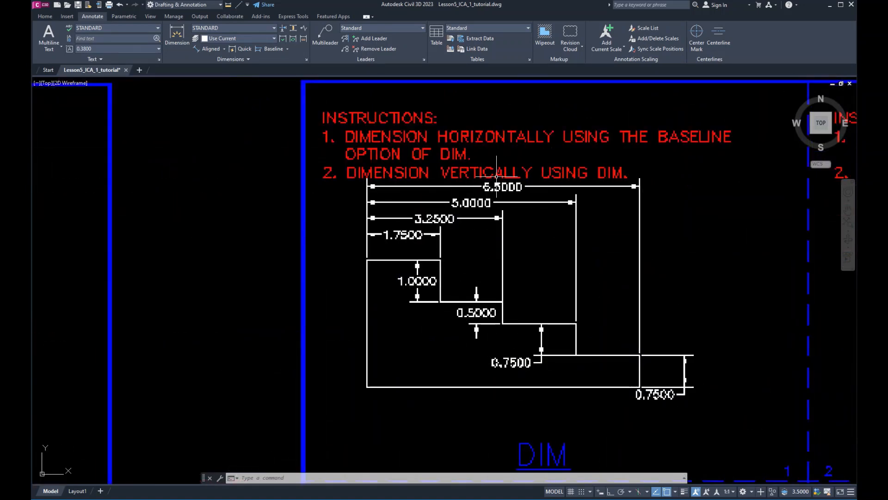
pyautogui.scroll(-5, 506, 242)
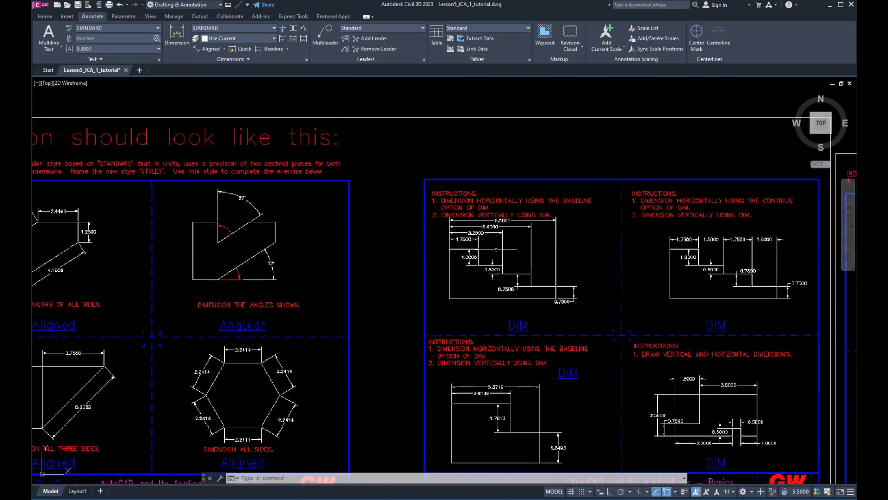
pyautogui.moveTo(577, 254); pyautogui.dragTo(430, 268, button='middle')
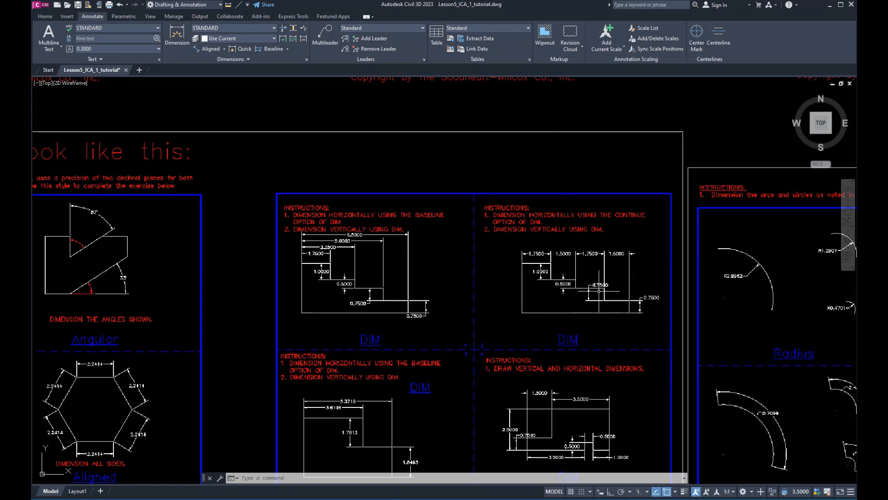
pyautogui.scroll(4, 318, 260)
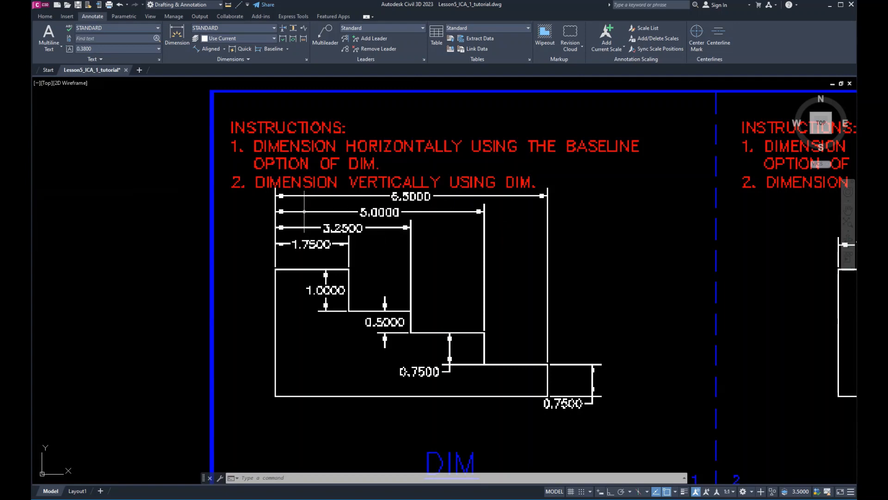
pyautogui.scroll(-5, 286, 269)
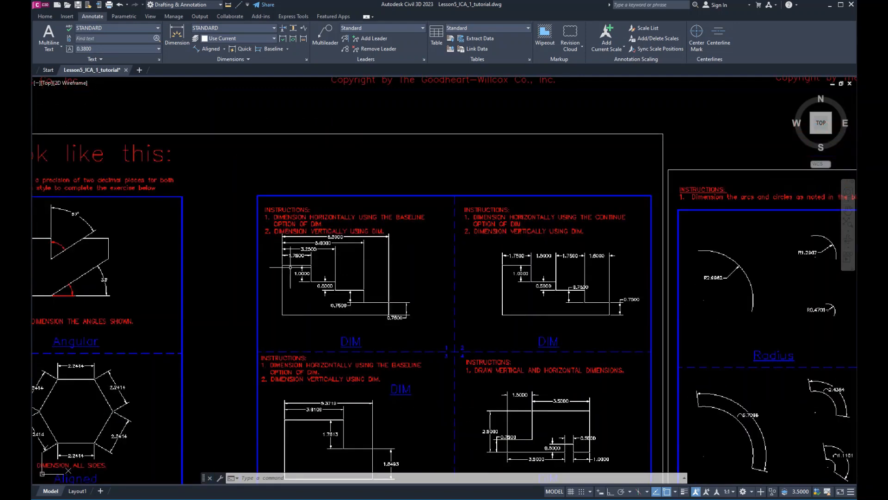
pyautogui.moveTo(333, 204); pyautogui.dragTo(372, 297, button='middle')
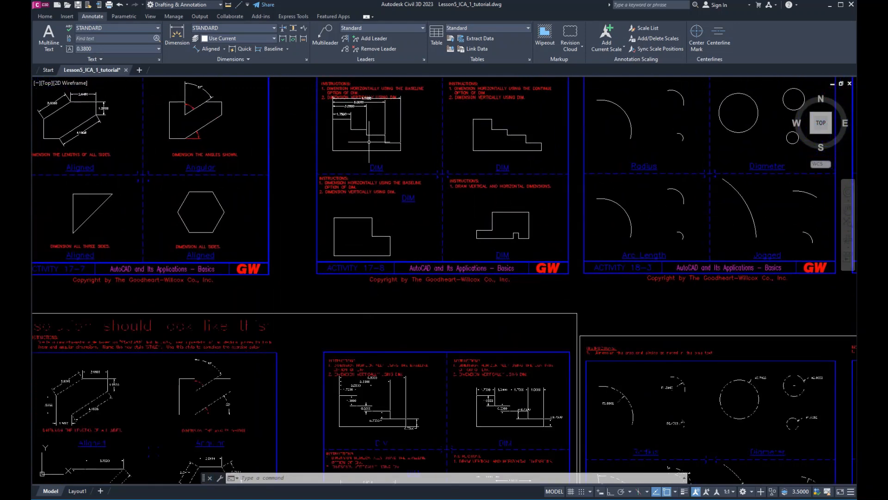
pyautogui.scroll(8, 369, 142)
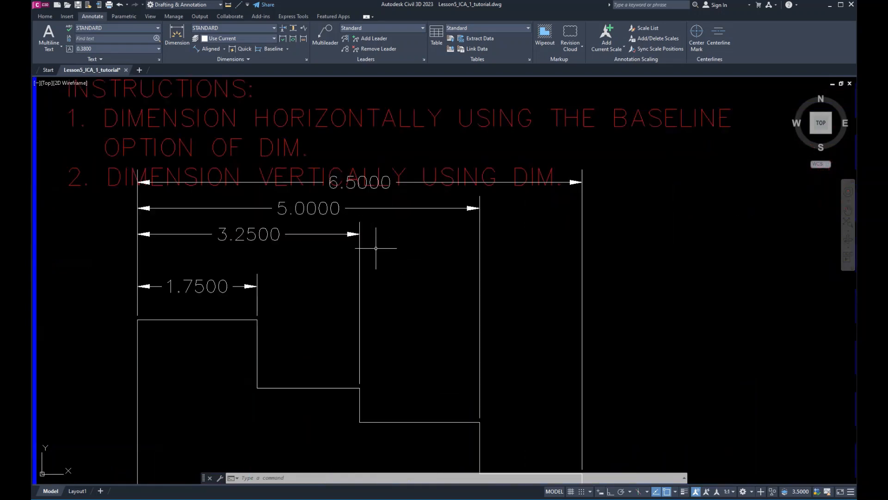
pyautogui.moveTo(376, 248); pyautogui.dragTo(505, 242, button='middle')
pyautogui.scroll(-6, 268, 266)
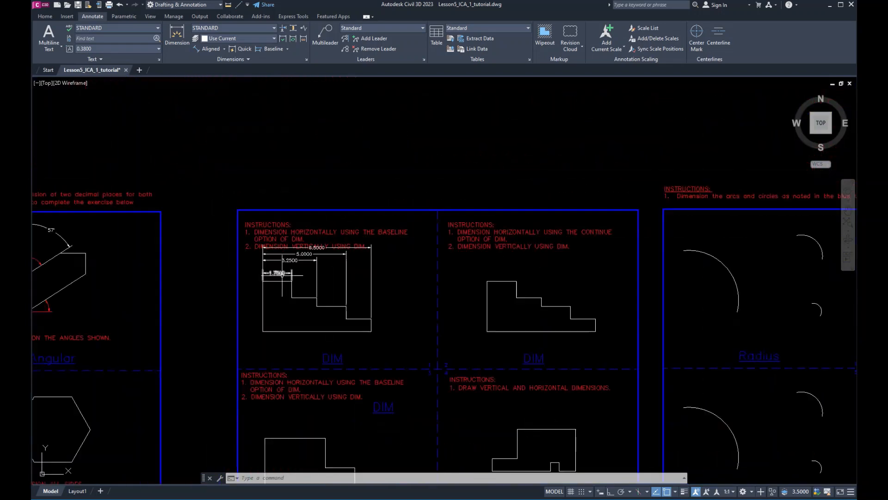
# Add an aligned dimension along the top edge of the stepped shape in the Continue exercise, placed just above the shape
pyautogui.moveTo(534, 315); pyautogui.dragTo(460, 319, button='middle')
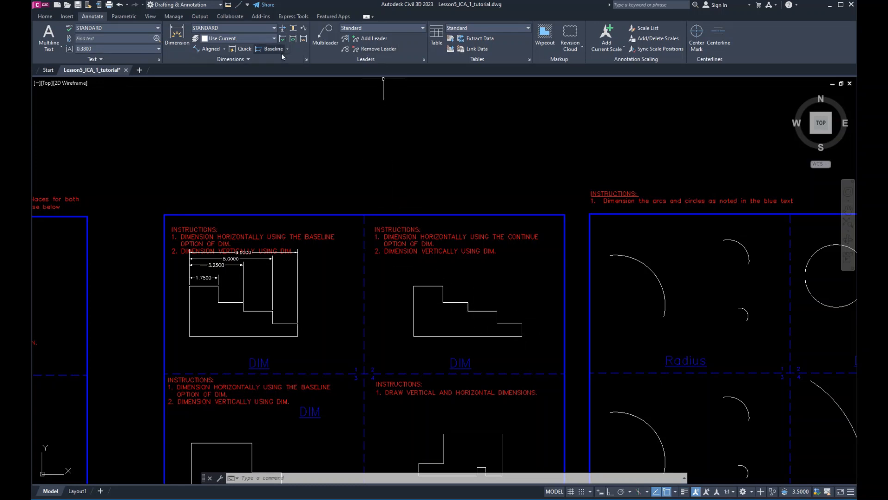
pyautogui.click(209, 49)
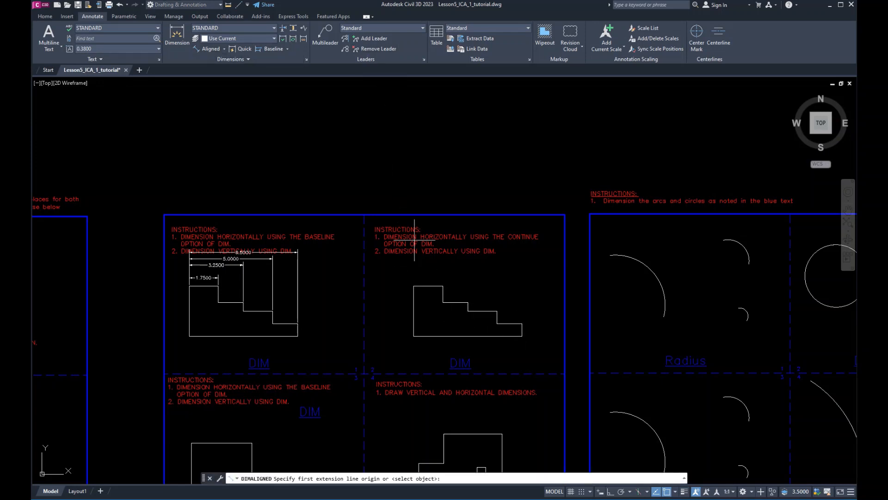
pyautogui.scroll(2, 419, 292)
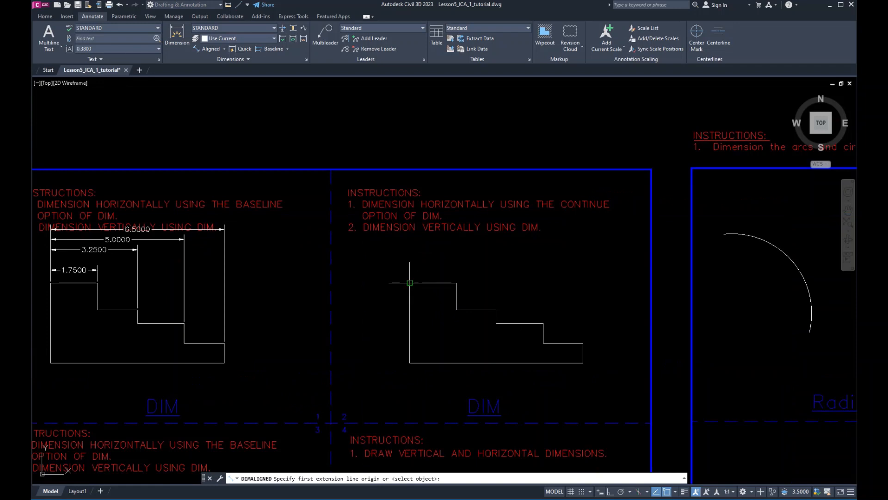
pyautogui.click(410, 283)
pyautogui.click(456, 283)
pyautogui.click(454, 269)
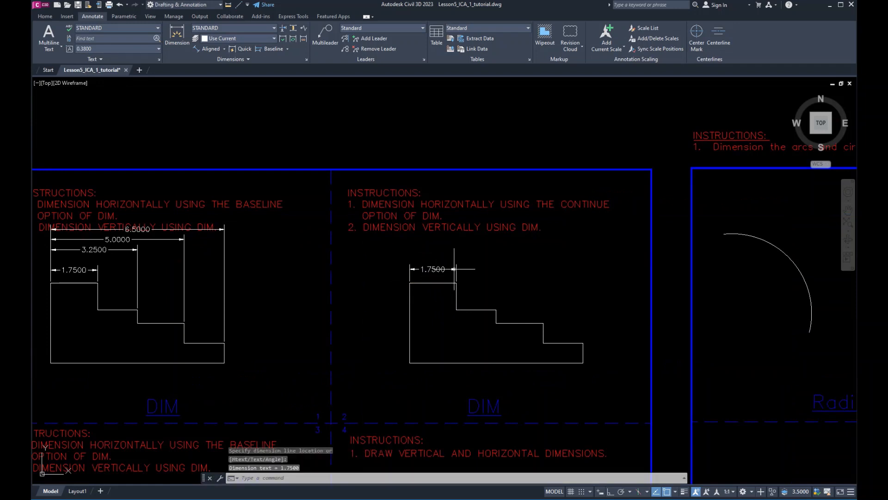
# Continue the top-edge dimension with chained horizontal dimensions to the outer corners of the three remaining steps
pyautogui.click(288, 49)
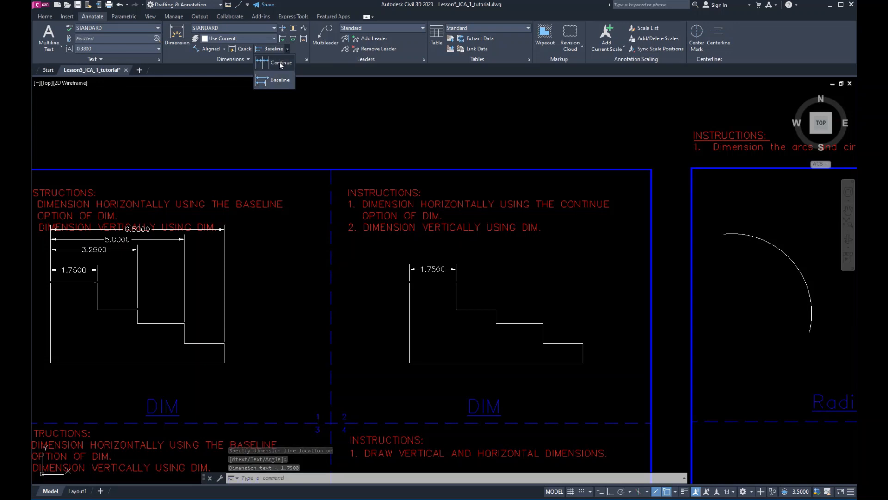
pyautogui.click(279, 62)
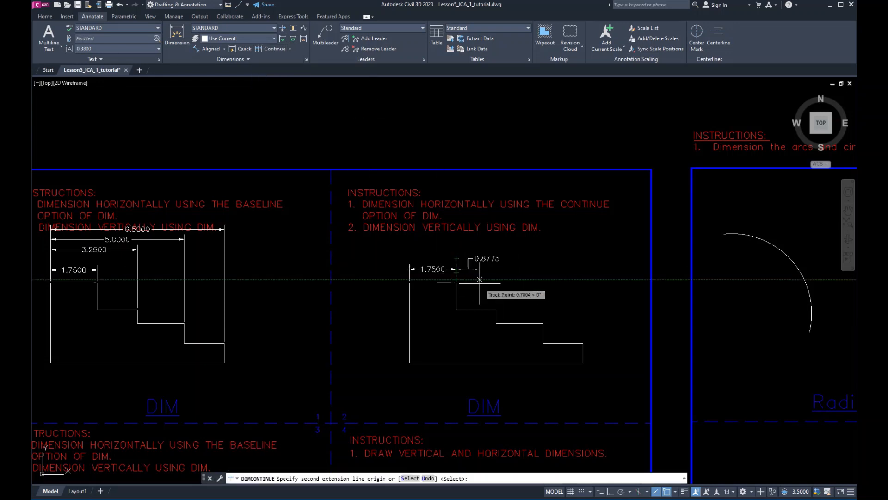
pyautogui.click(496, 309)
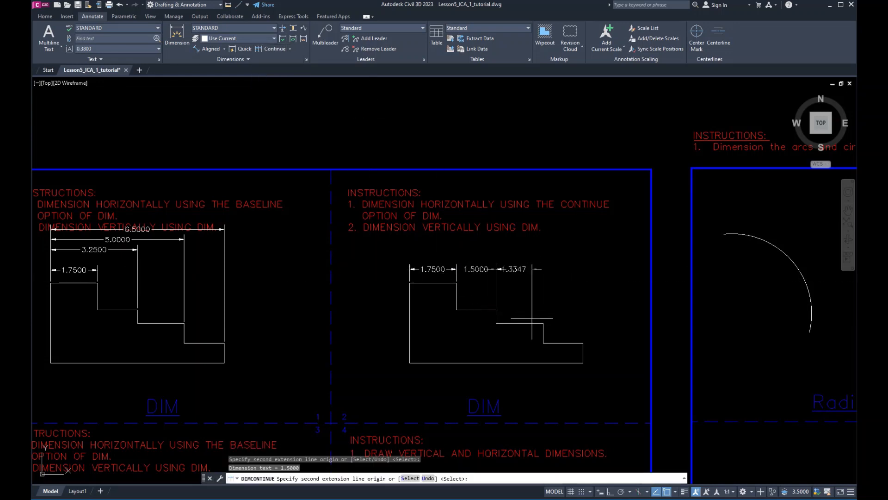
pyautogui.click(543, 323)
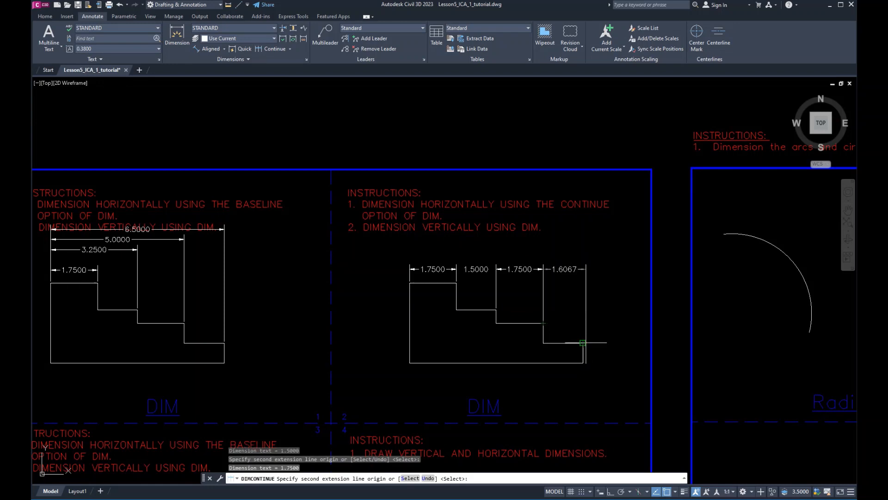
pyautogui.click(583, 343)
pyautogui.press('Return')
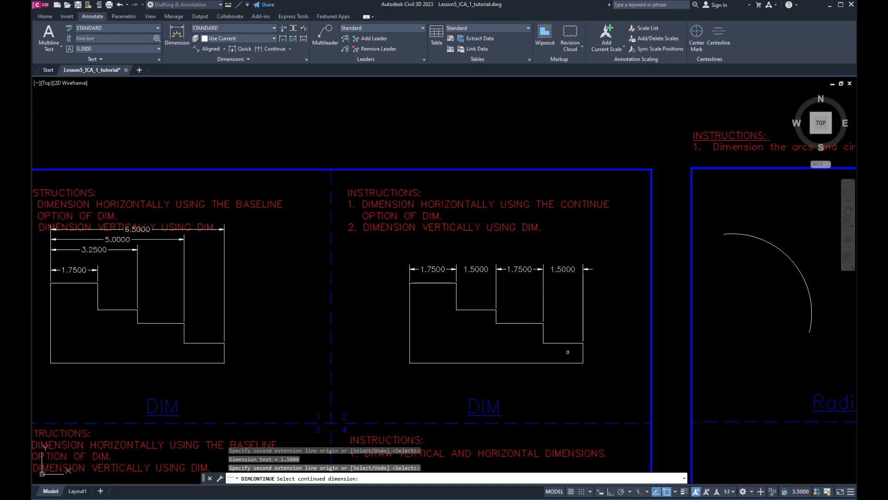
pyautogui.press('Escape')
pyautogui.press('Escape')
pyautogui.press('Escape')
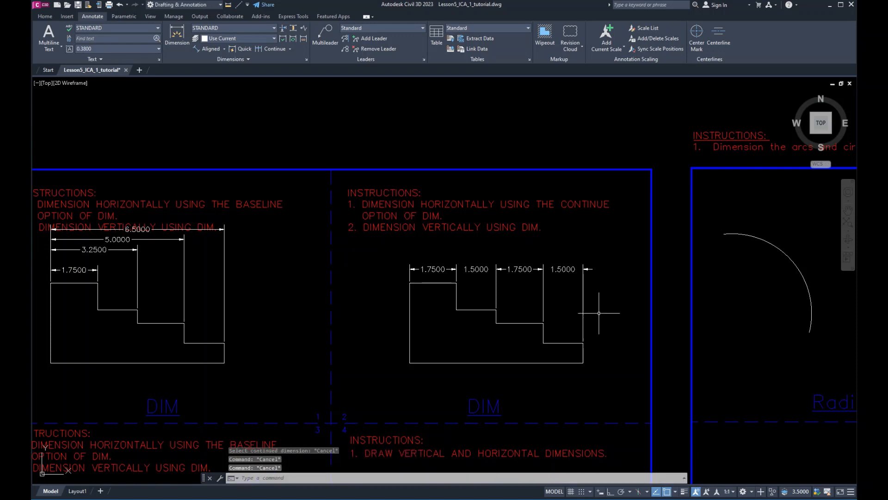
# Add a radius dimension to the large arc in the Radius exercise of Activity 18-3, with its text inside the arc
pyautogui.scroll(-2, 599, 314)
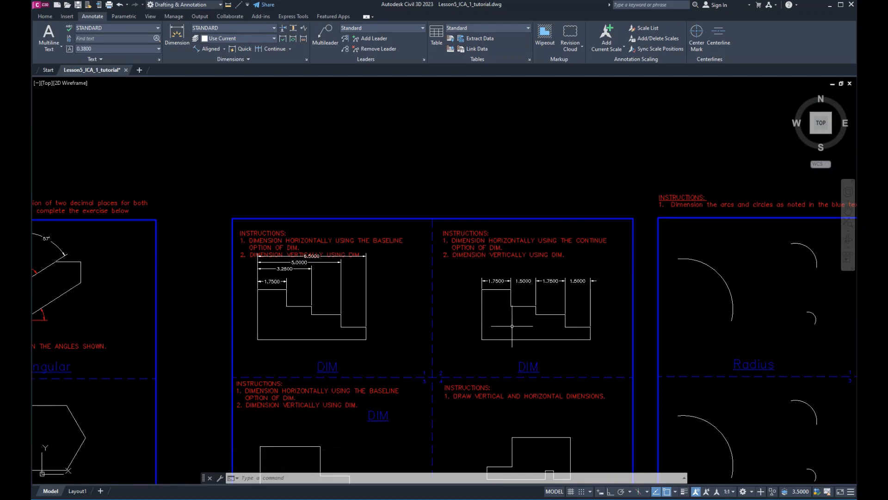
pyautogui.moveTo(512, 326); pyautogui.dragTo(478, 296, button='middle')
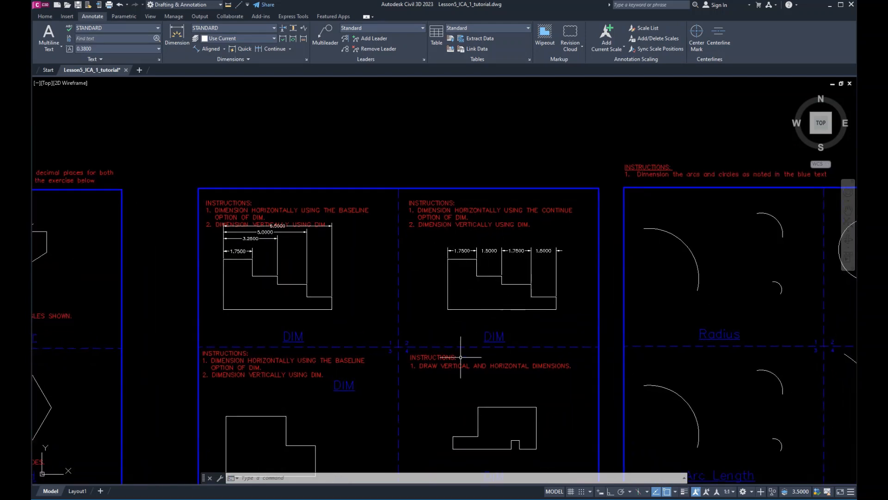
pyautogui.moveTo(461, 357); pyautogui.dragTo(460, 278, button='middle')
pyautogui.scroll(-2, 509, 263)
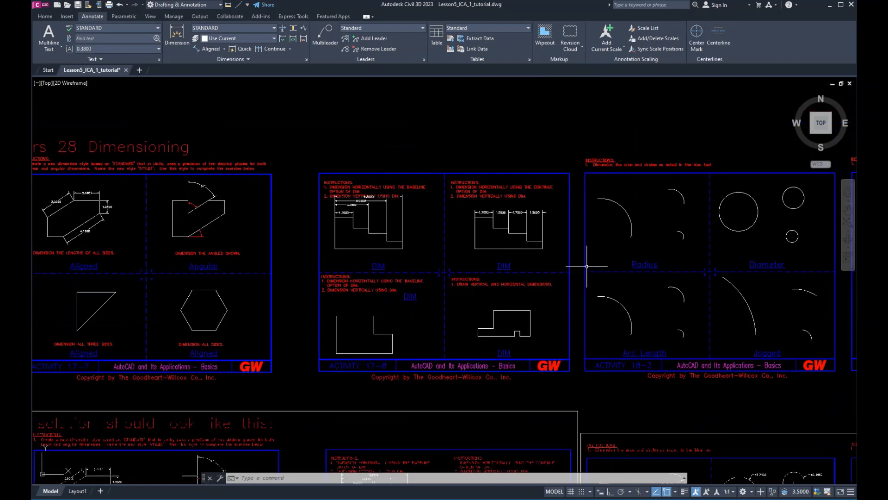
pyautogui.moveTo(618, 259); pyautogui.dragTo(306, 308, button='middle')
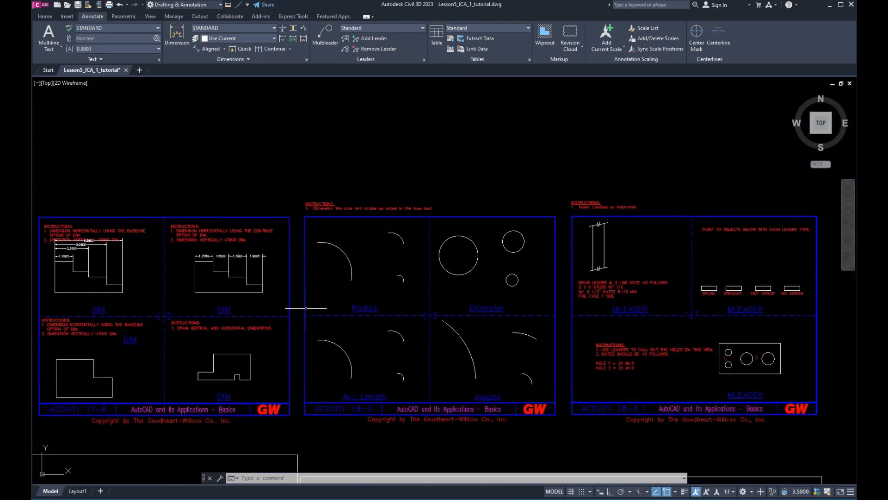
pyautogui.click(225, 48)
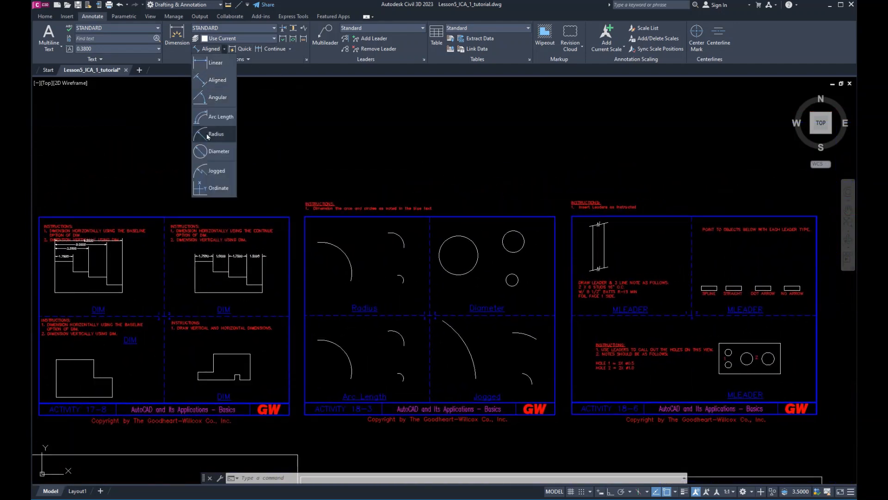
pyautogui.click(216, 134)
pyautogui.scroll(5, 326, 249)
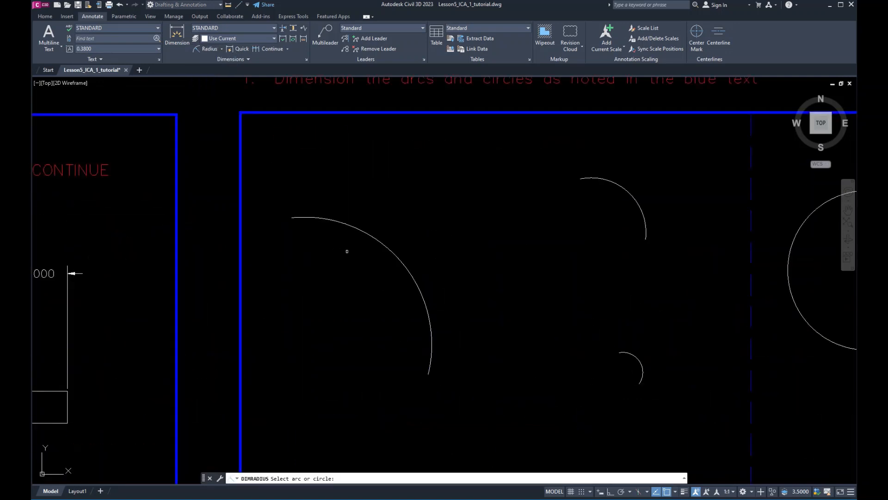
pyautogui.click(353, 227)
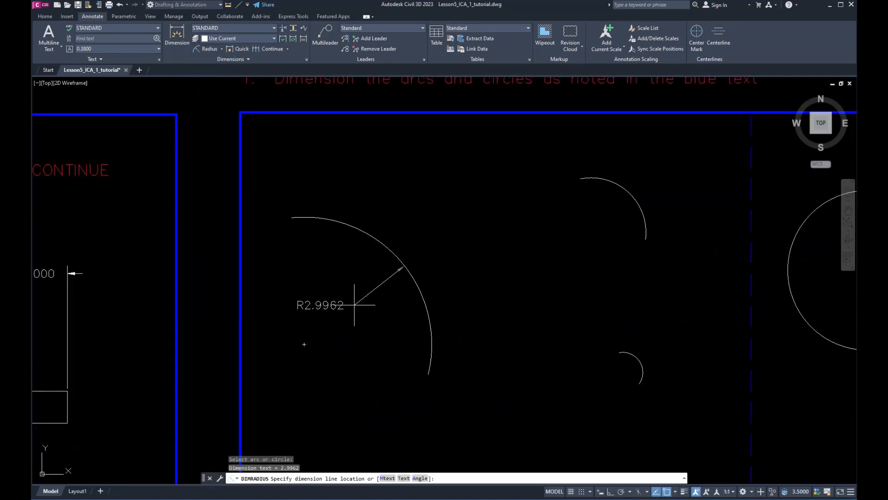
pyautogui.click(329, 300)
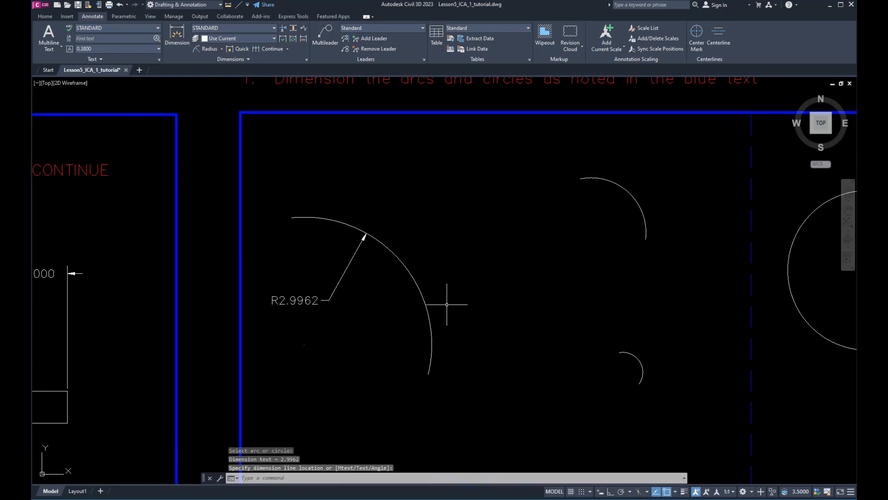
# Add a radius dimension to the medium-sized arc in the Radius exercise, with its text inside the arc
pyautogui.scroll(-2, 423, 286)
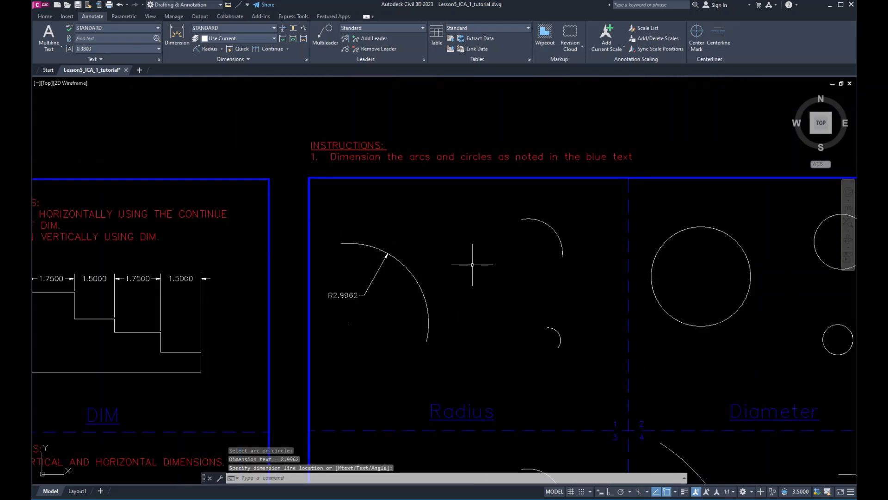
pyautogui.moveTo(504, 260); pyautogui.dragTo(440, 283, button='middle')
pyautogui.press('Return')
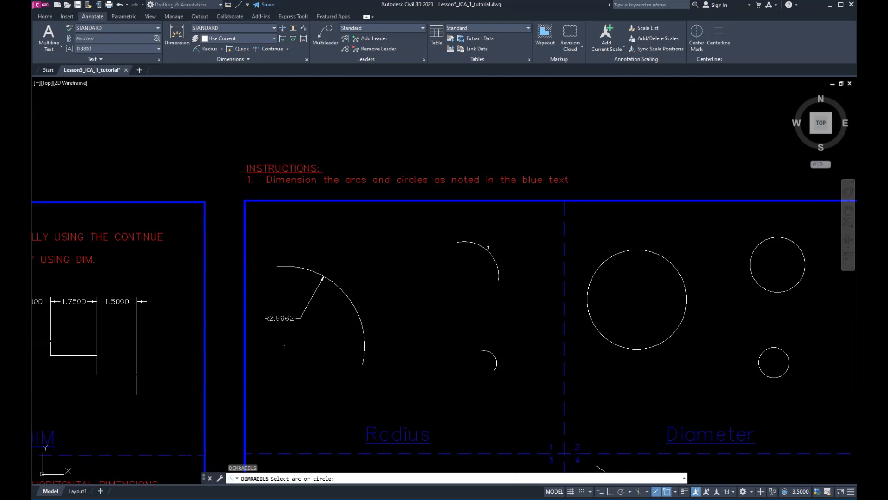
pyautogui.click(488, 247)
pyautogui.click(485, 260)
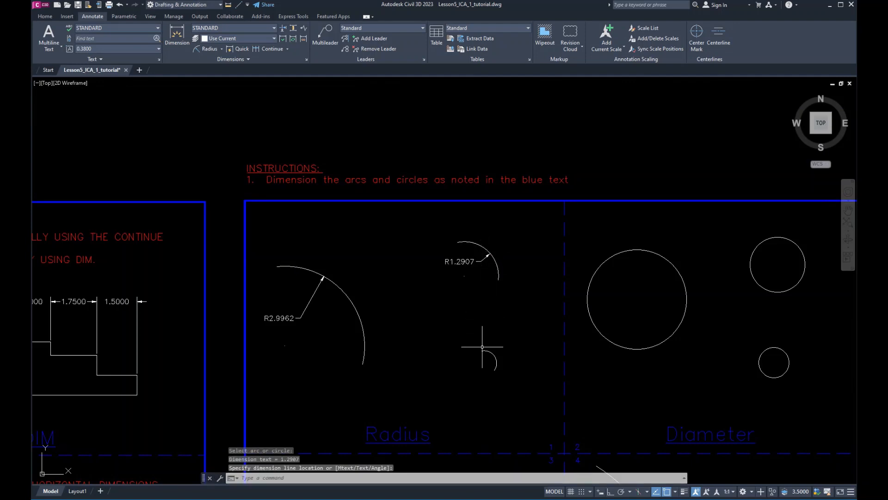
# Add a diameter dimension to the largest circle in the Diameter exercise, placed inside the circle, and inspect its diameter symbol
pyautogui.moveTo(708, 363); pyautogui.dragTo(456, 318, button='middle')
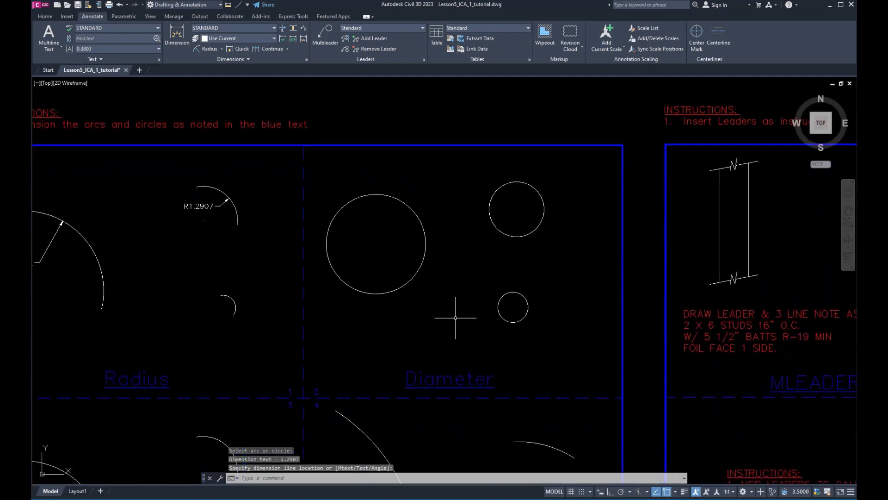
pyautogui.click(221, 48)
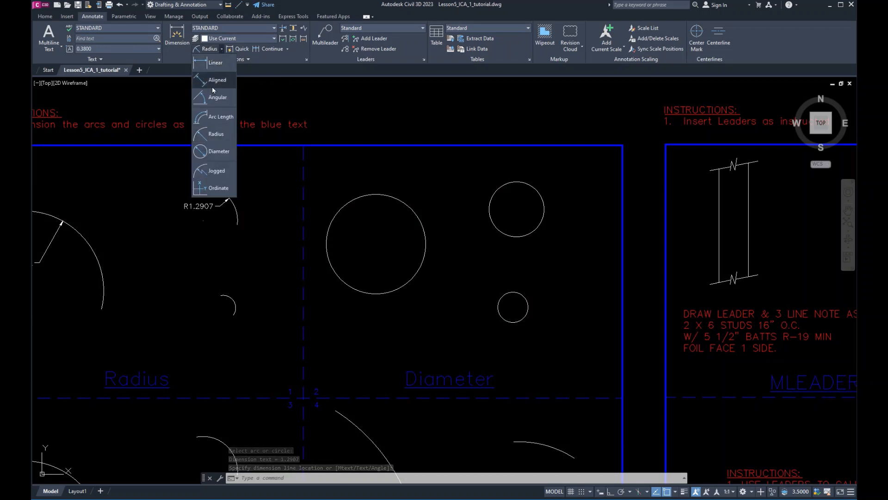
pyautogui.click(219, 152)
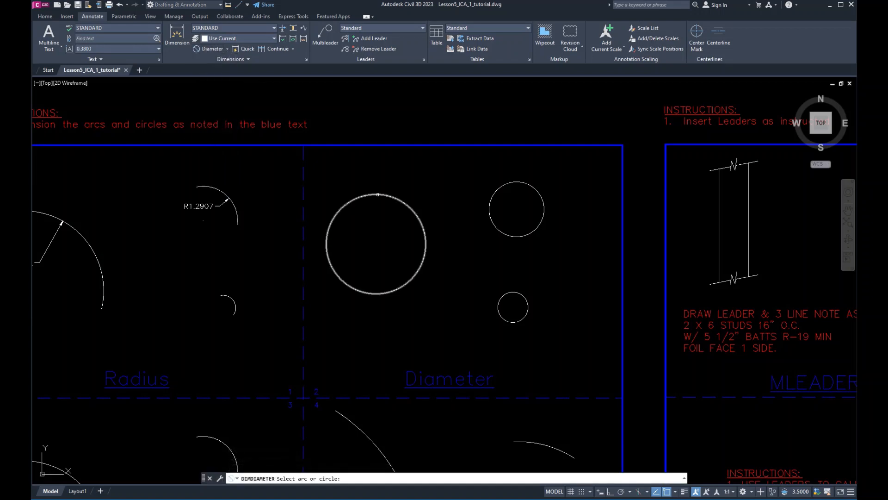
pyautogui.click(378, 195)
pyautogui.click(385, 223)
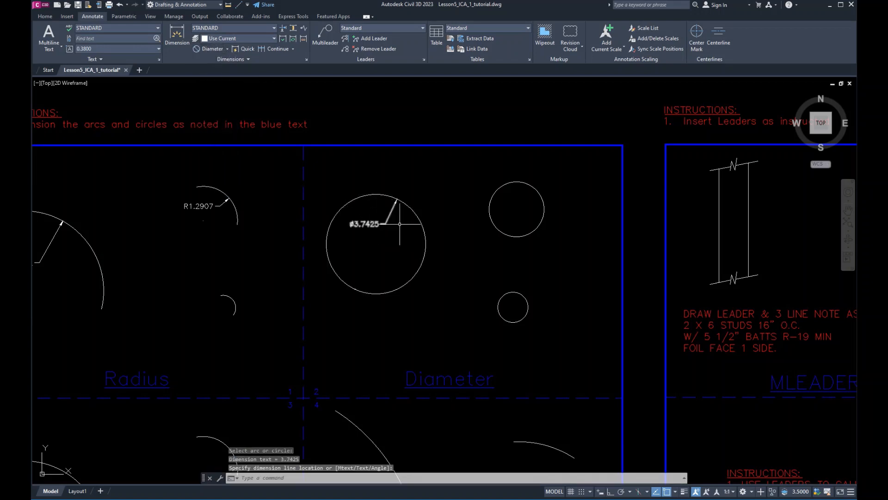
pyautogui.scroll(5, 360, 248)
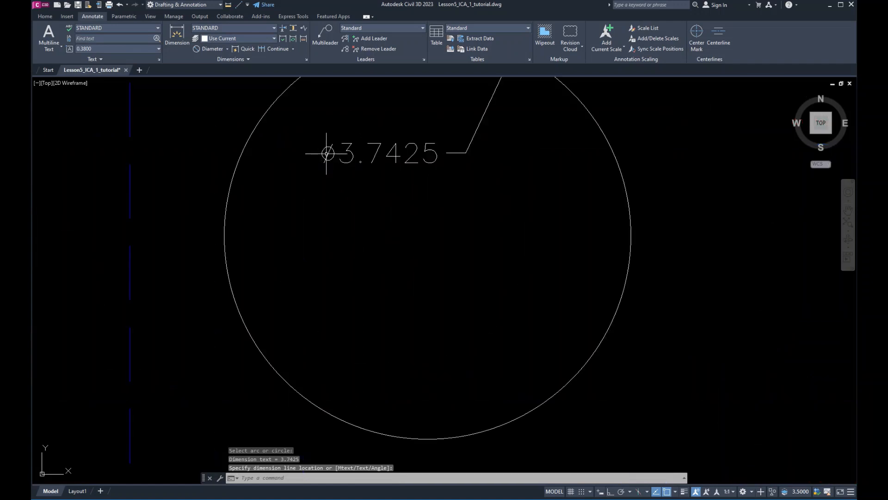
pyautogui.scroll(-5, 393, 210)
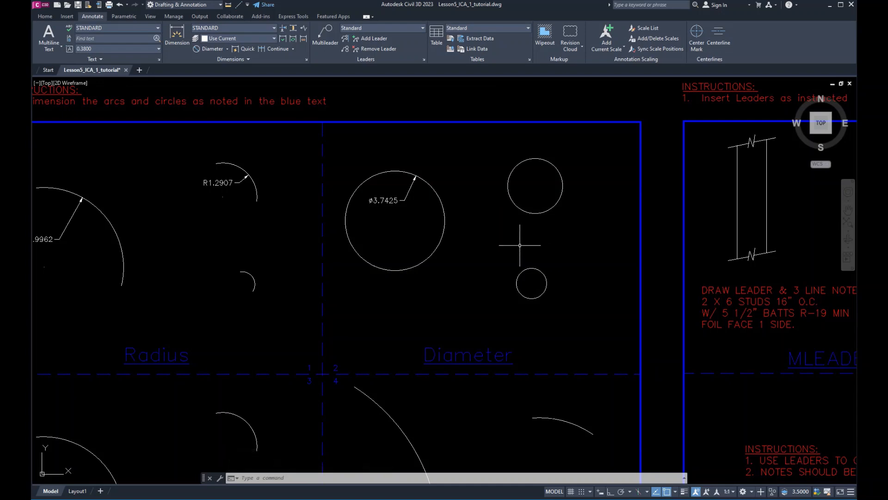
# Add a jogged radius dimension to the largest arc in the Jogged exercise, with center override, text and jog inside the arc
pyautogui.scroll(-2, 520, 245)
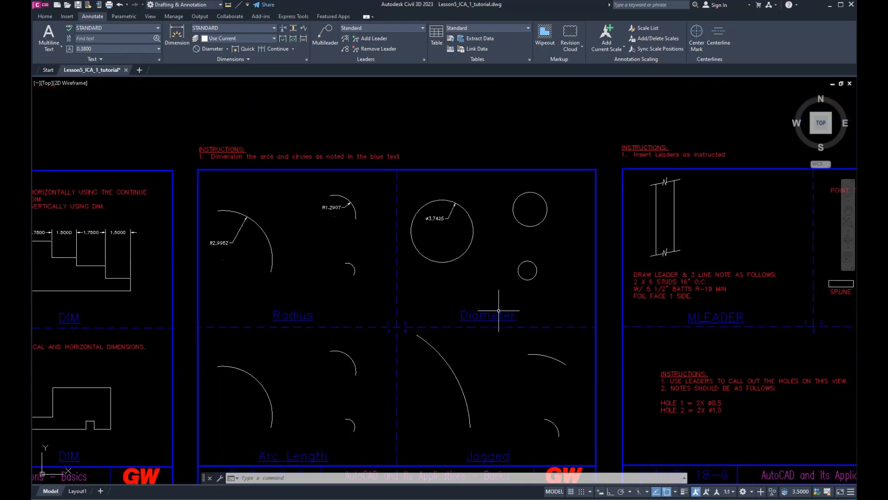
pyautogui.moveTo(496, 308); pyautogui.dragTo(459, 236, button='middle')
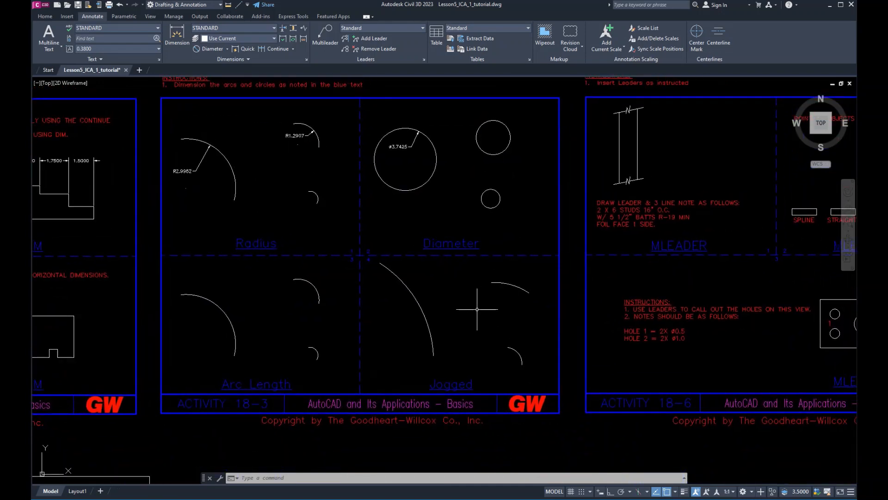
pyautogui.scroll(2, 438, 316)
pyautogui.moveTo(397, 318); pyautogui.dragTo(488, 334, button='middle')
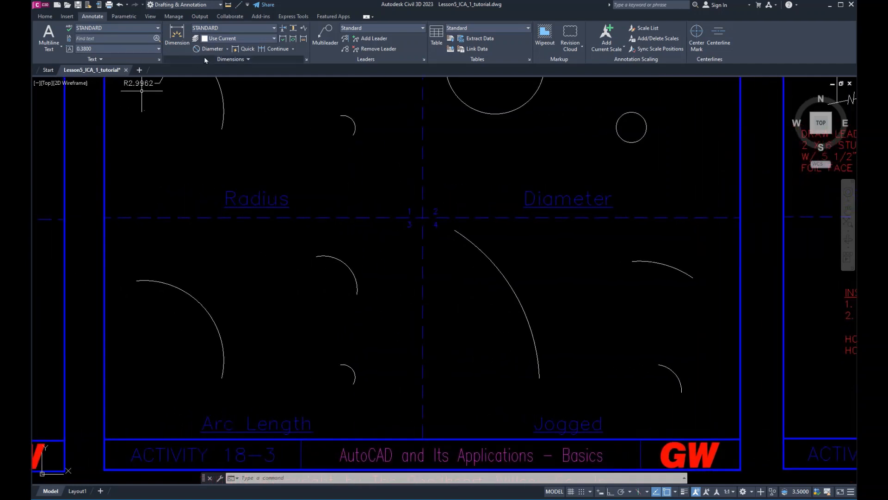
pyautogui.click(224, 48)
pyautogui.click(228, 49)
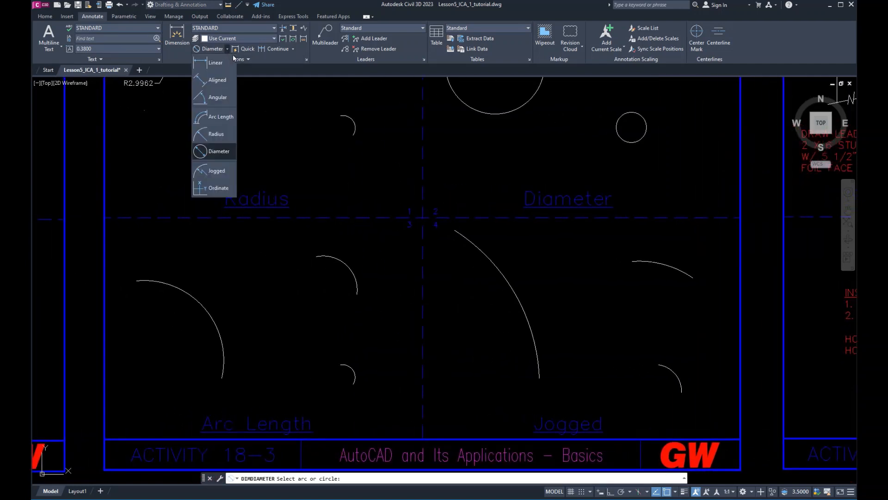
pyautogui.click(208, 170)
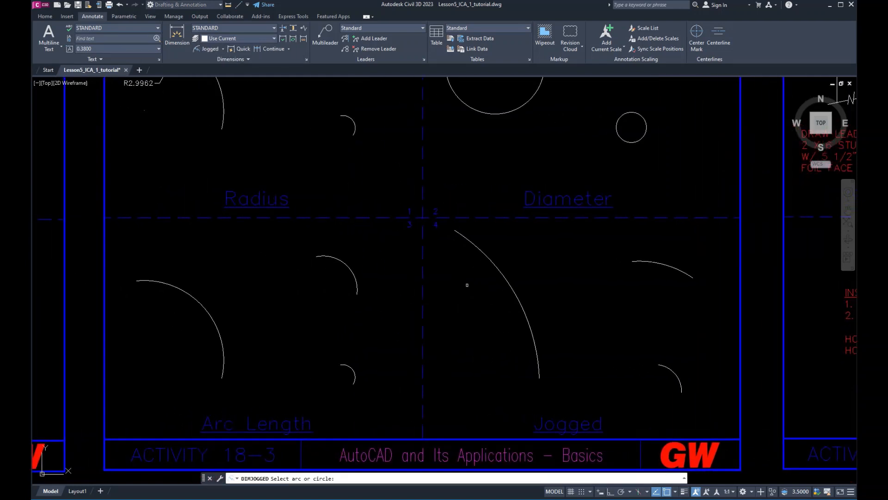
pyautogui.click(500, 269)
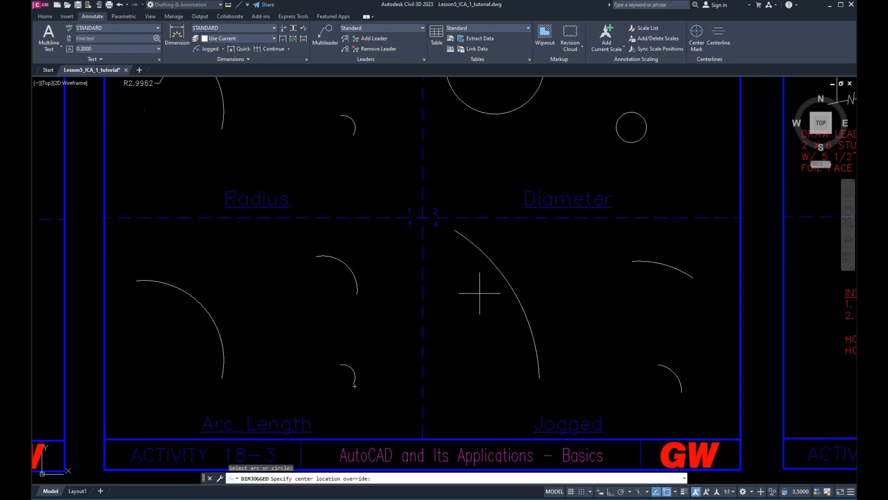
pyautogui.click(459, 307)
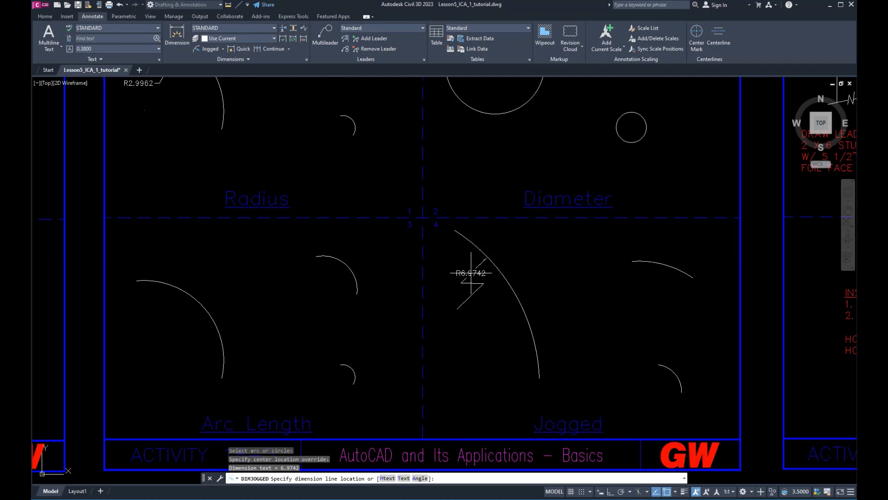
pyautogui.click(486, 260)
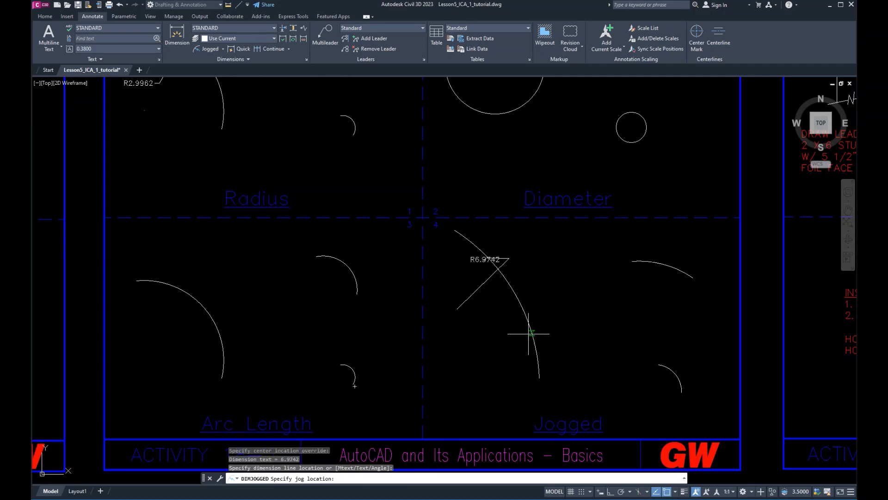
pyautogui.click(483, 301)
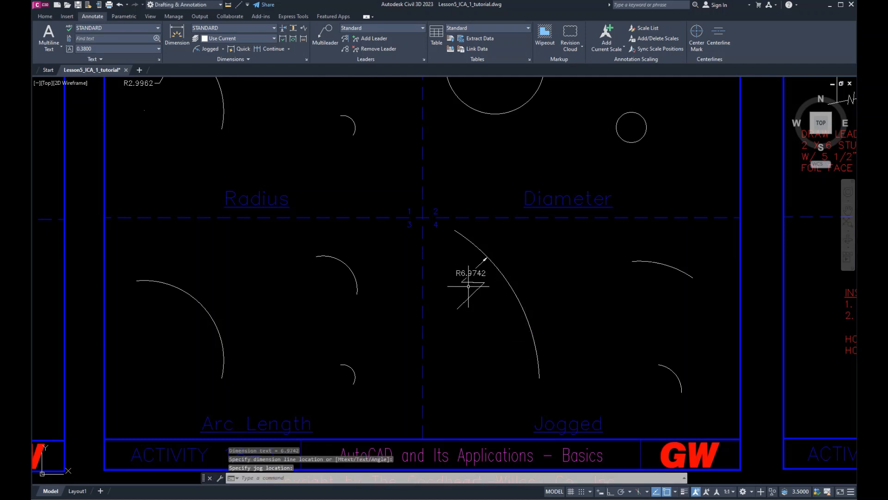
# Examine the jogged dimension's zigzag line and overridden center on the large arc, in close-up and within Activity 18-3
pyautogui.scroll(4, 468, 286)
pyautogui.moveTo(529, 326); pyautogui.dragTo(560, 349, button='middle')
pyautogui.scroll(-2, 550, 348)
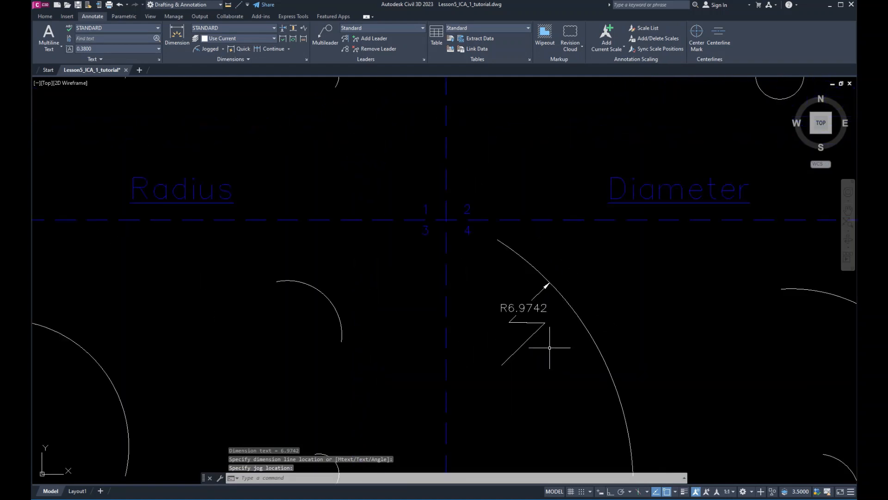
pyautogui.scroll(-2, 517, 402)
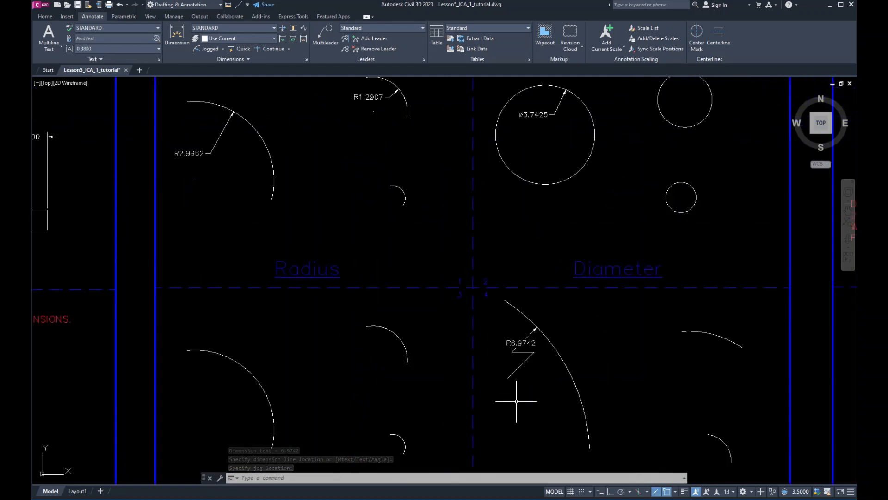
pyautogui.moveTo(517, 401); pyautogui.dragTo(476, 308, button='middle')
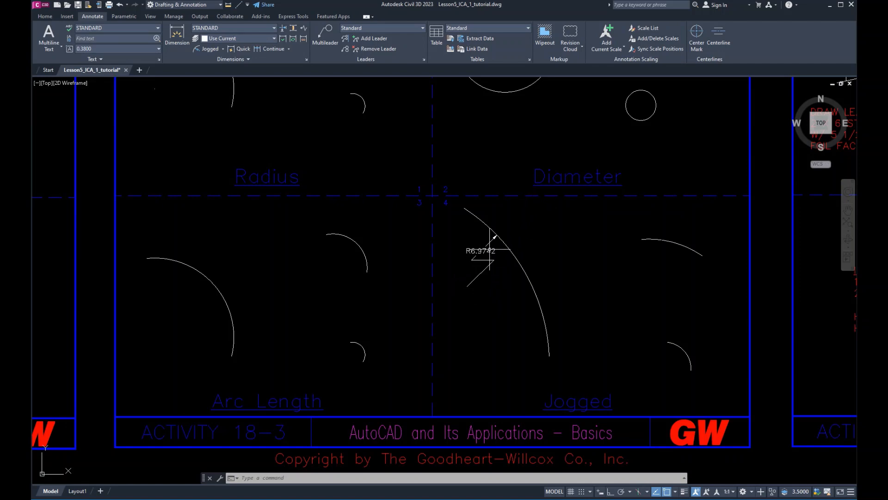
pyautogui.moveTo(490, 298); pyautogui.dragTo(526, 358, button='middle')
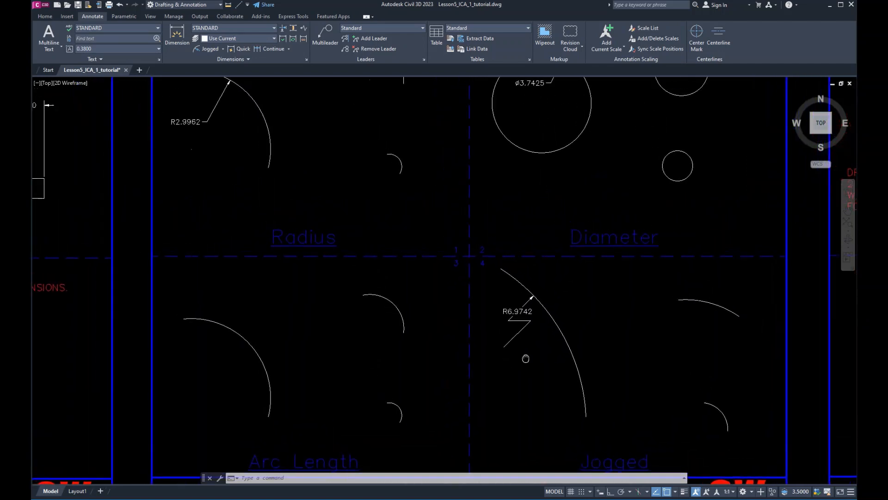
pyautogui.scroll(-2, 526, 339)
pyautogui.scroll(4, 527, 345)
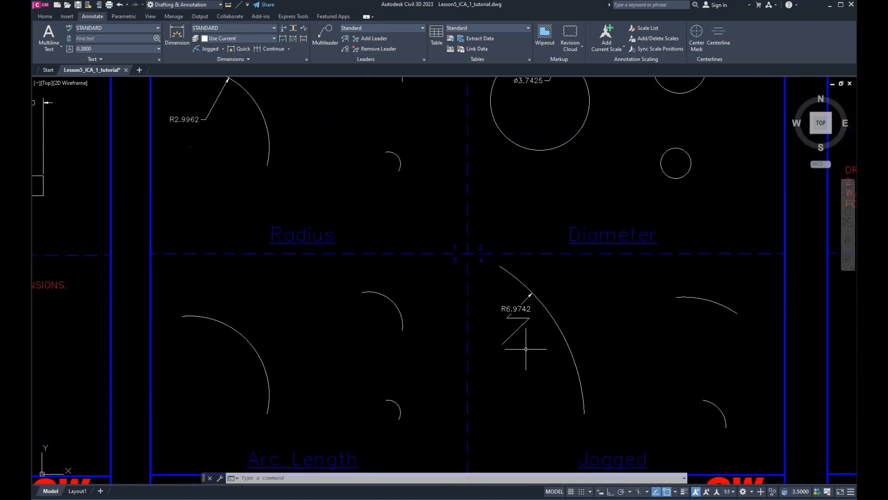
pyautogui.scroll(-4, 525, 352)
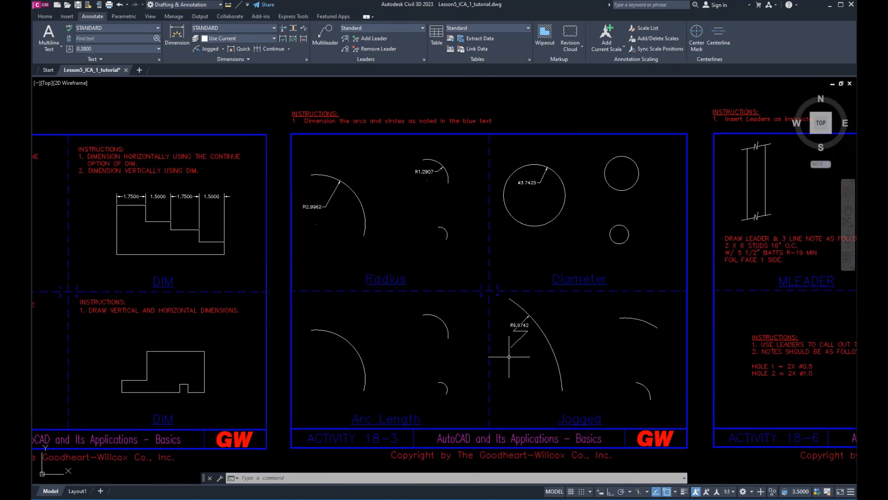
# Add an arc length dimension to the largest arc in the Arc Length exercise, placed inside the arc
pyautogui.moveTo(569, 378)
pyautogui.mouseDown(button='middle')
pyautogui.moveTo(419, 365)
pyautogui.moveTo(471, 363)
pyautogui.mouseUp(button='middle')
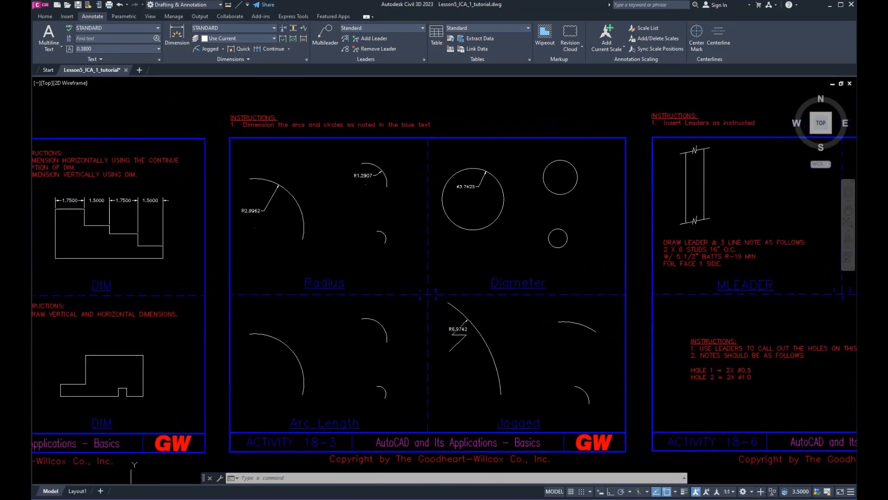
pyautogui.click(223, 49)
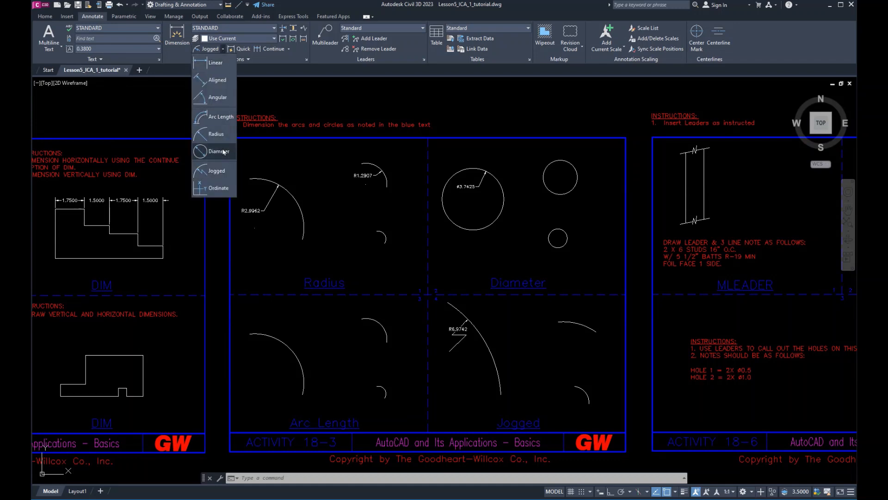
pyautogui.click(218, 116)
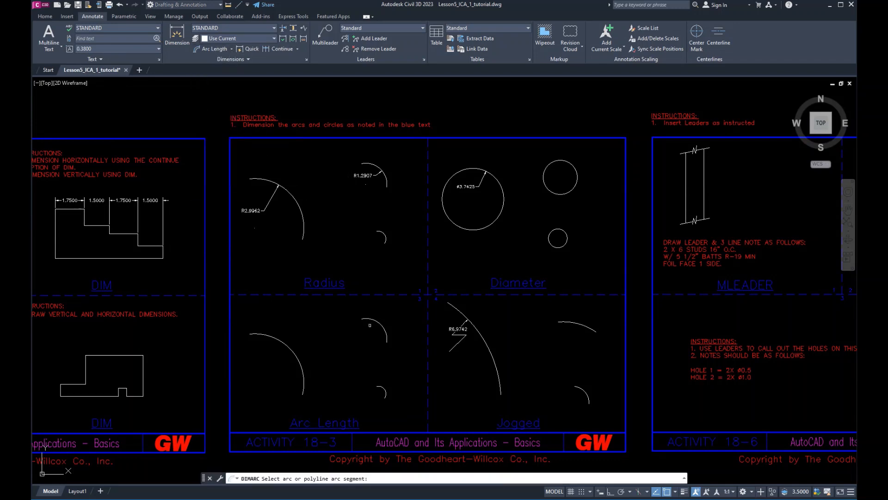
pyautogui.scroll(4, 290, 375)
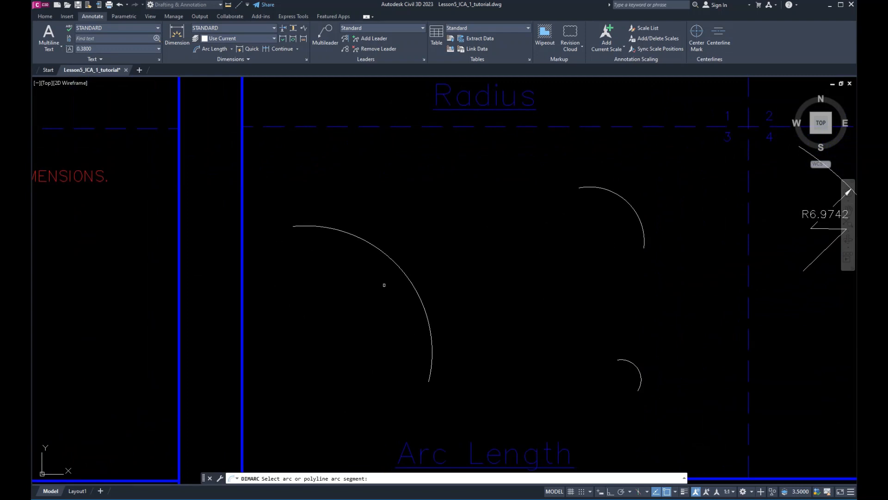
pyautogui.click(394, 260)
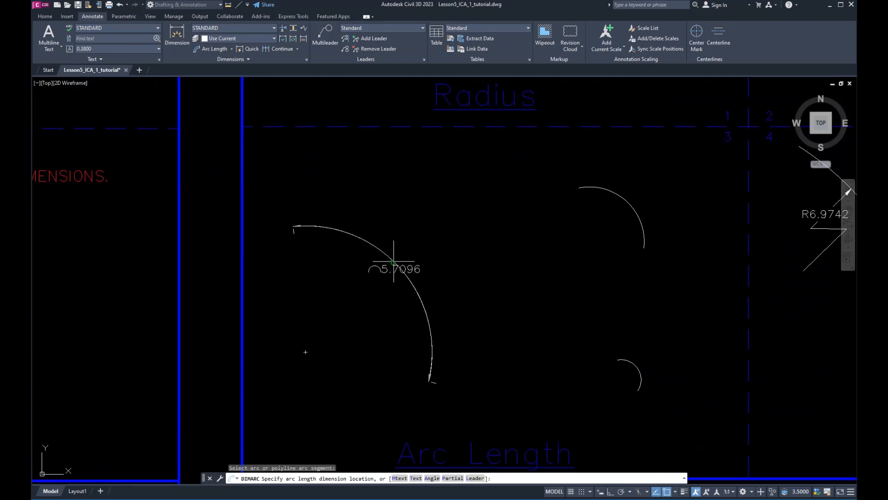
pyautogui.click(317, 252)
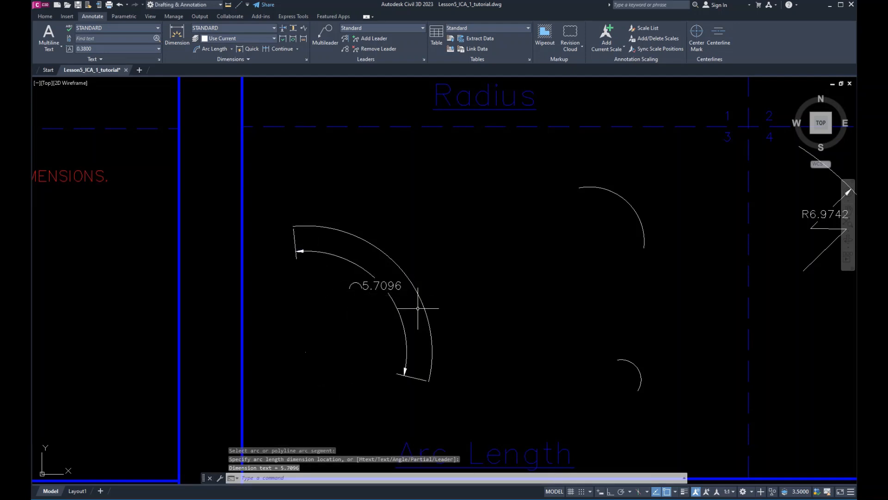
# Review the Standard style in the Multileader Style Manager for the first MLEADER exercise of Activity 18-6
pyautogui.scroll(-4, 470, 338)
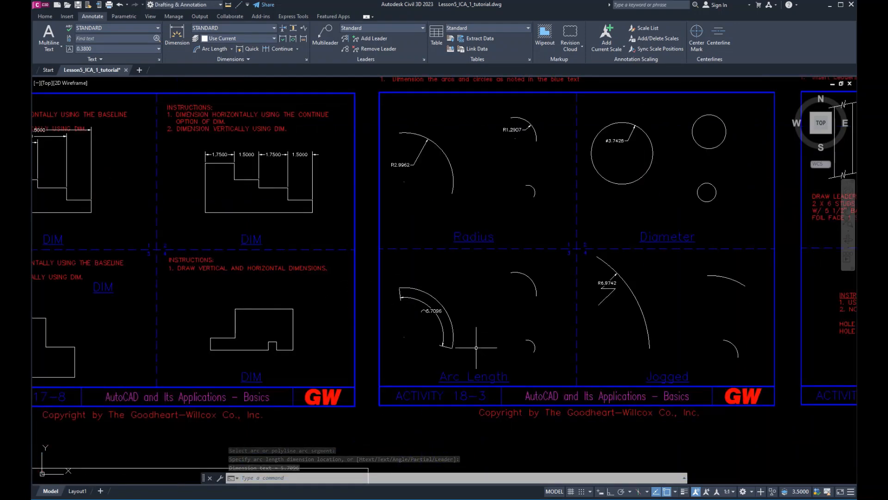
pyautogui.scroll(-2, 607, 340)
pyautogui.scroll(2, 575, 330)
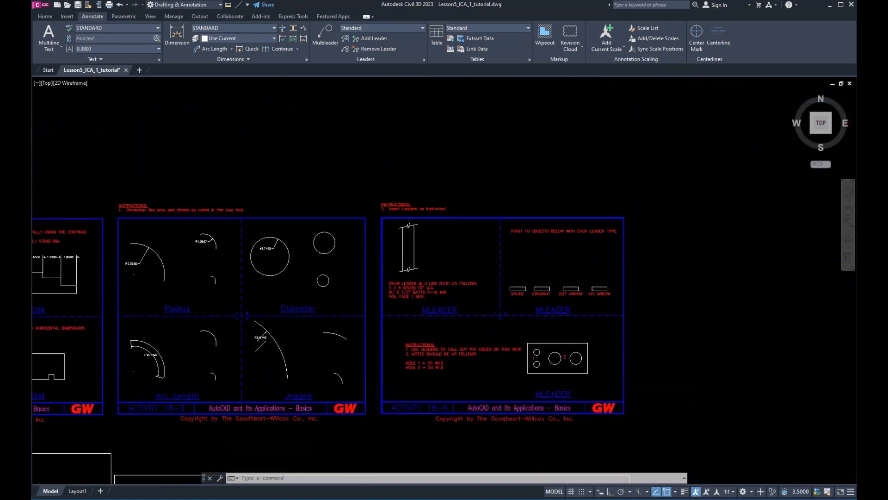
pyautogui.scroll(2, 464, 275)
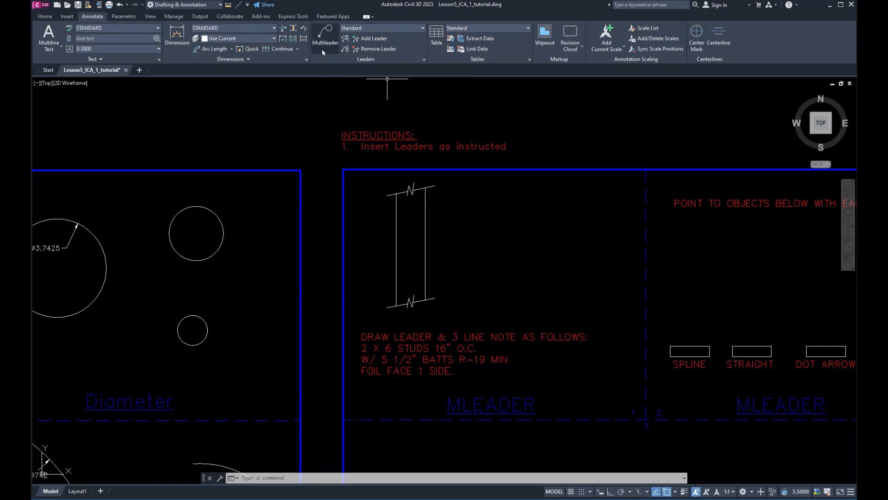
pyautogui.click(422, 27)
pyautogui.click(390, 81)
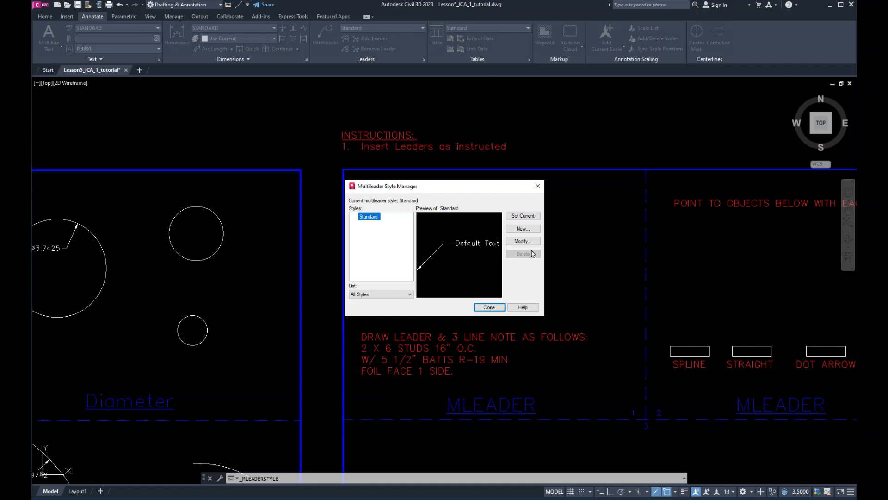
pyautogui.click(489, 308)
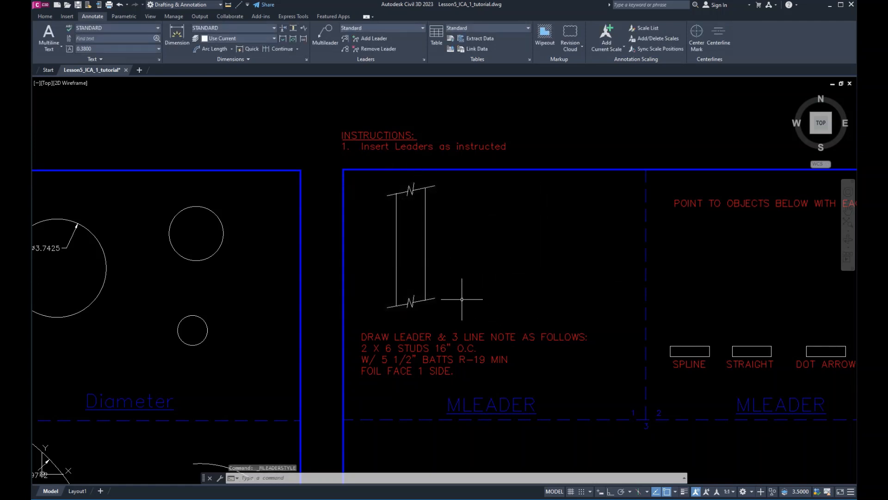
# Add a multileader pointing between the two vertical wall lines, landing outside them, with the note '2 x6 studs 16" O.C.'
pyautogui.click(324, 36)
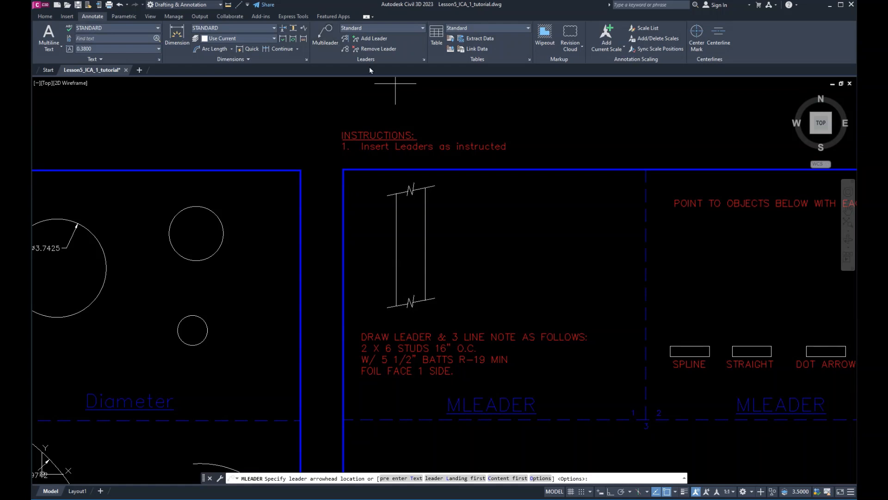
pyautogui.click(412, 261)
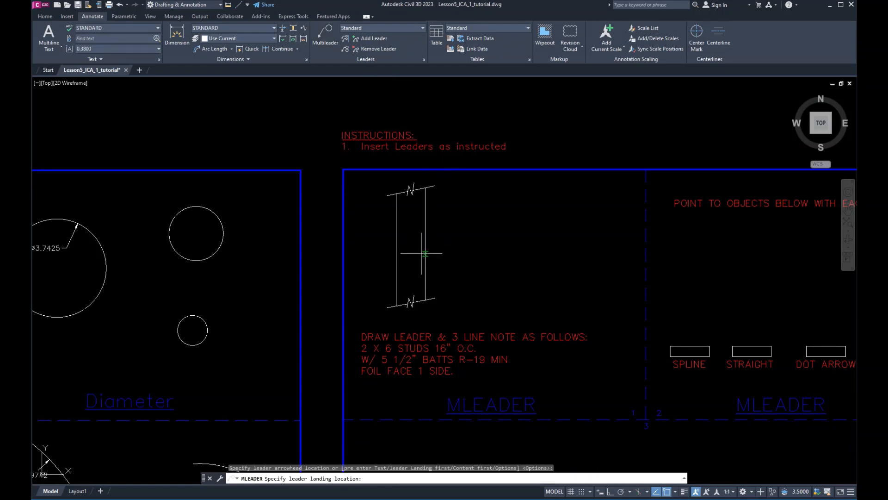
pyautogui.click(448, 227)
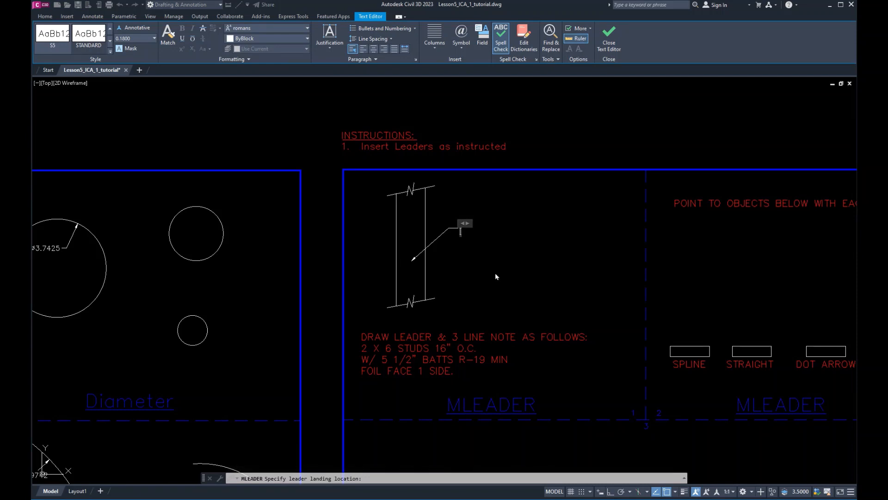
pyautogui.write('2 x6 studs')
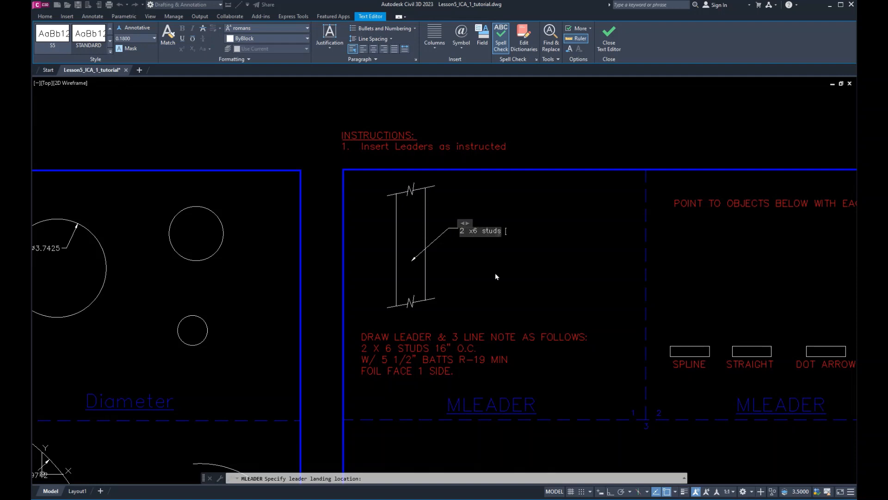
pyautogui.write(' 16" O.C')
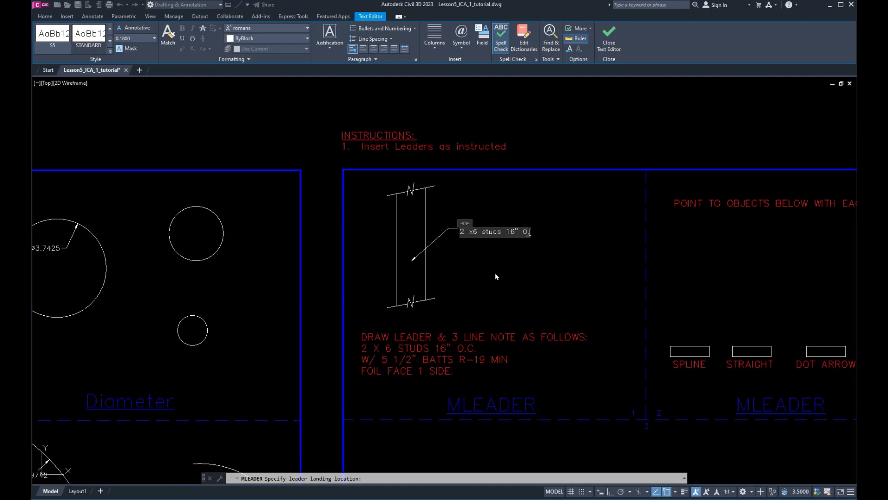
# Replace 'studs' with uppercase 'STUDS' in the leader note and finish the text
pyautogui.click(504, 232)
pyautogui.press('BackSpace')
pyautogui.press('BackSpace')
pyautogui.press('BackSpace')
pyautogui.press('BackSpace')
pyautogui.press('BackSpace')
pyautogui.write('STUDS')
pyautogui.click(506, 247)
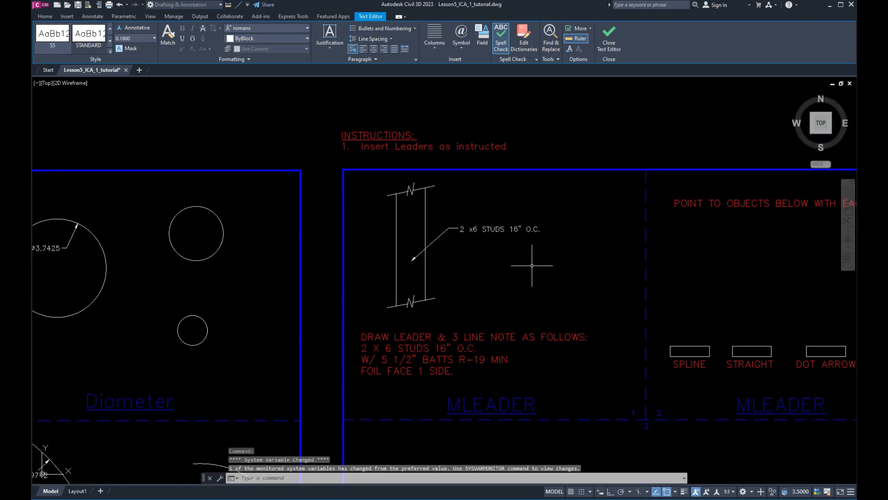
# Edit the leader note to insert the missing space, making it '2 x 6 STUDS 16" O.C.'
pyautogui.doubleClick(471, 229)
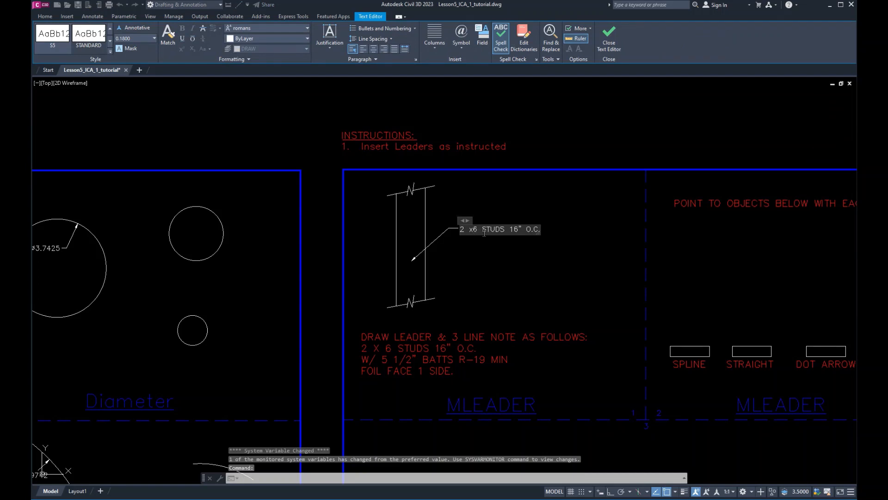
pyautogui.click(532, 260)
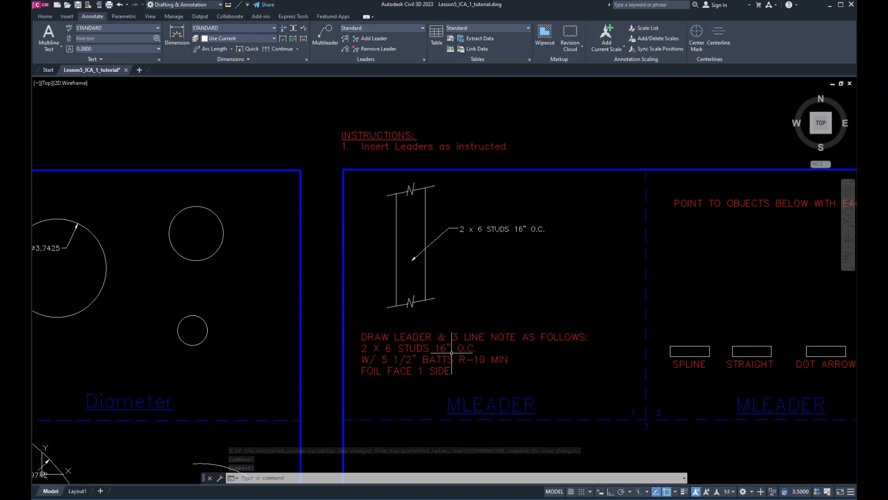
pyautogui.scroll(5, 499, 230)
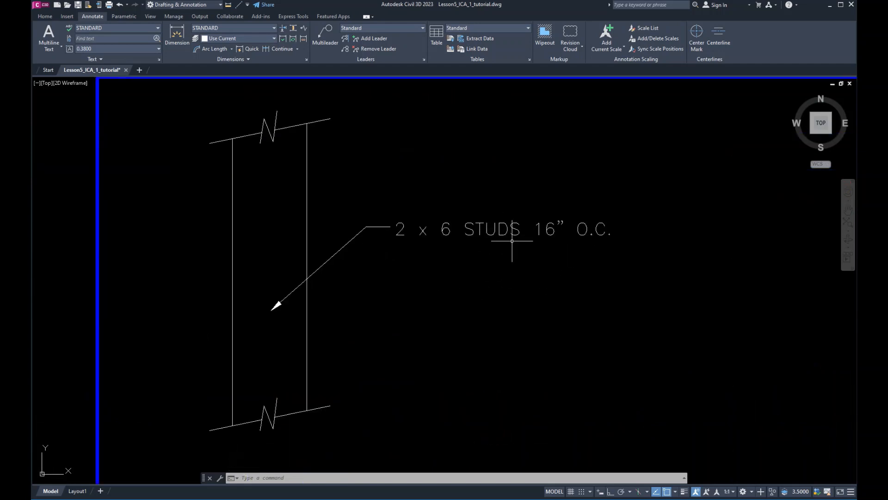
# Create a new multileader style named 'spline' based on the Standard style
pyautogui.moveTo(377, 291); pyautogui.dragTo(460, 288, button='middle')
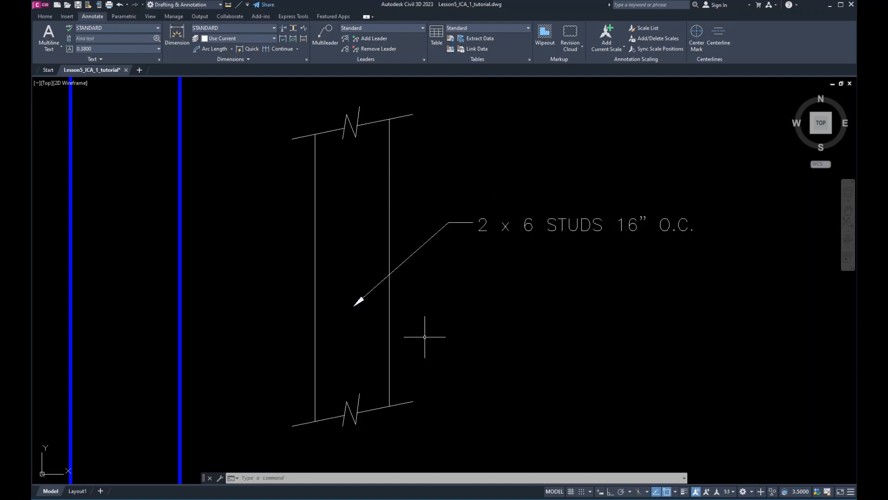
pyautogui.scroll(-4, 425, 337)
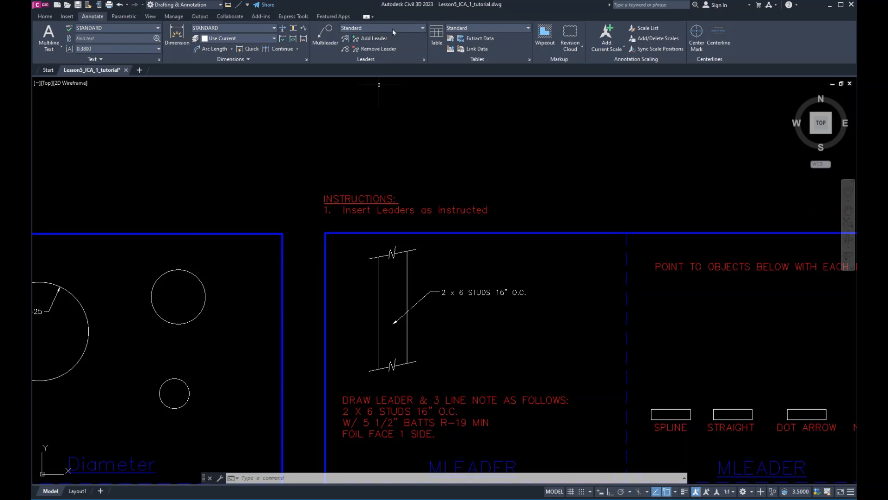
pyautogui.scroll(-3, 532, 352)
pyautogui.scroll(2, 541, 340)
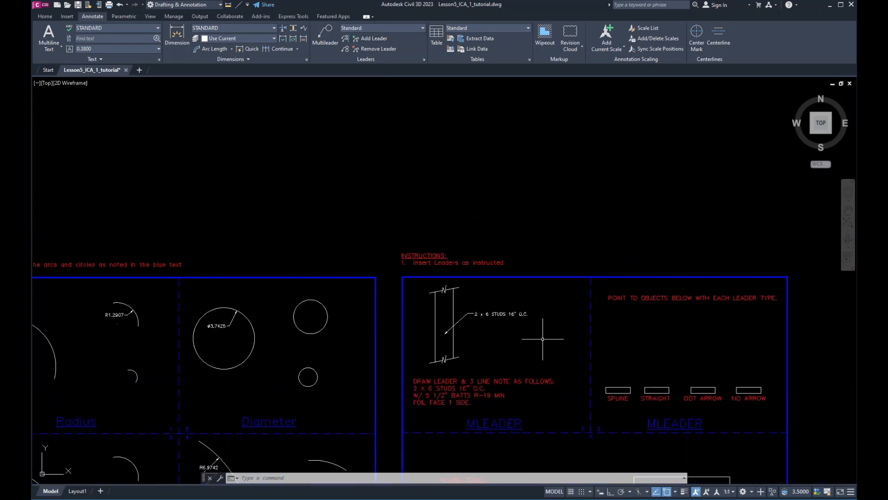
pyautogui.moveTo(562, 341); pyautogui.dragTo(473, 321, button='middle')
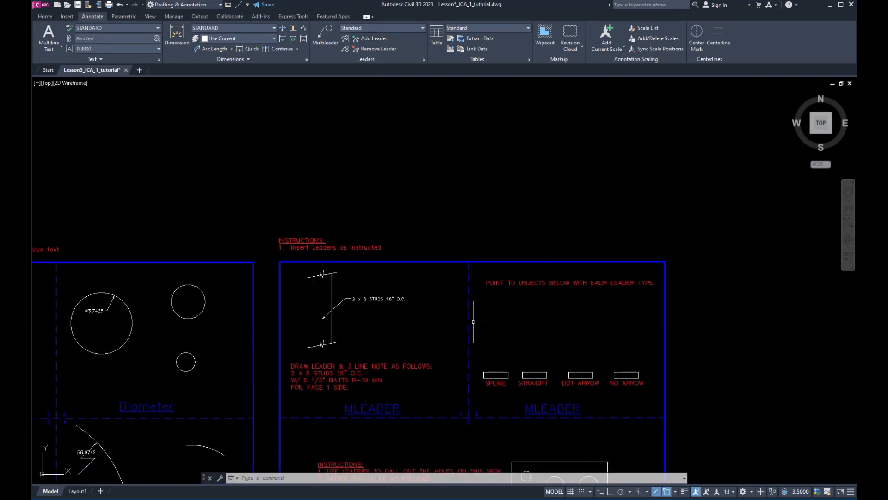
pyautogui.moveTo(571, 337); pyautogui.dragTo(486, 327, button='middle')
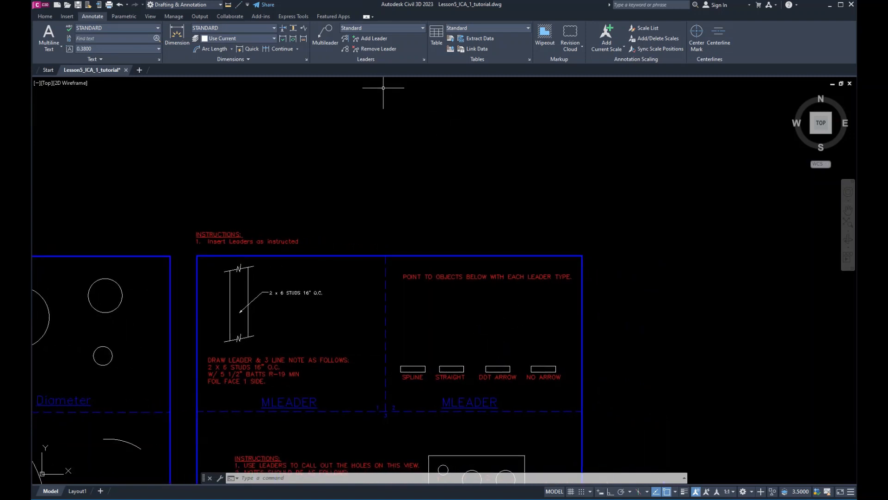
pyautogui.click(424, 59)
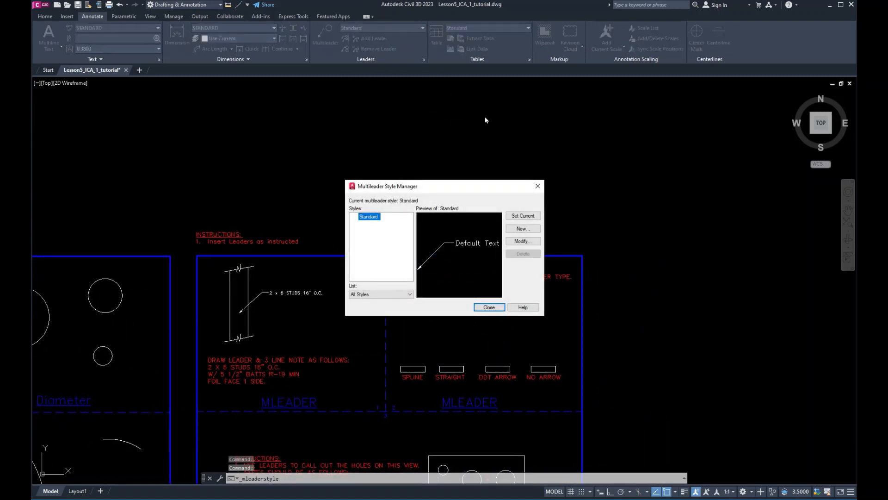
pyautogui.moveTo(455, 191); pyautogui.dragTo(367, 104)
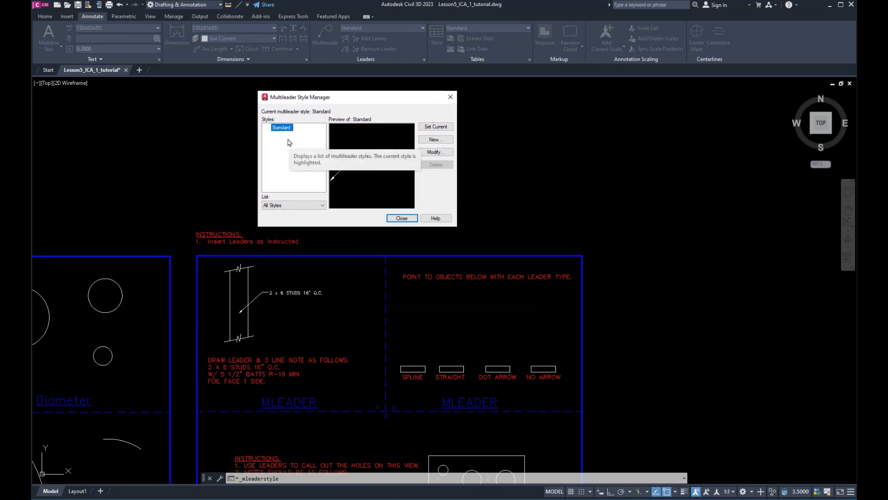
pyautogui.click(435, 139)
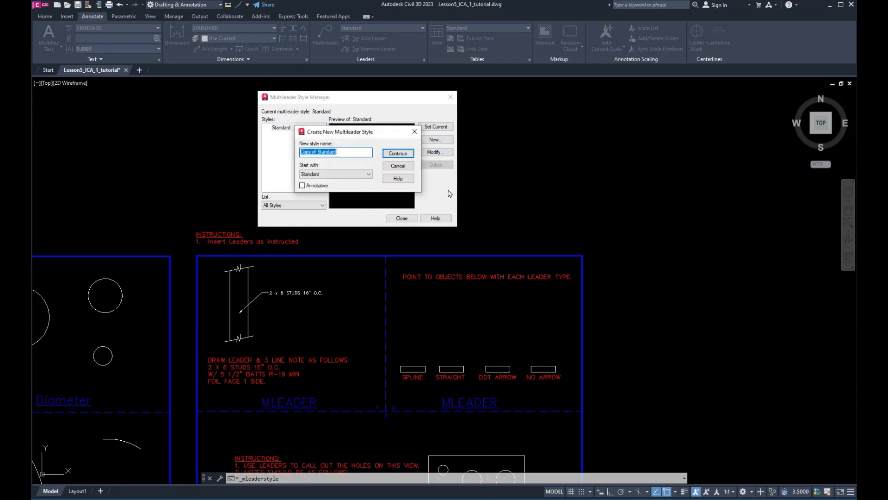
pyautogui.write('spline')
pyautogui.click(398, 153)
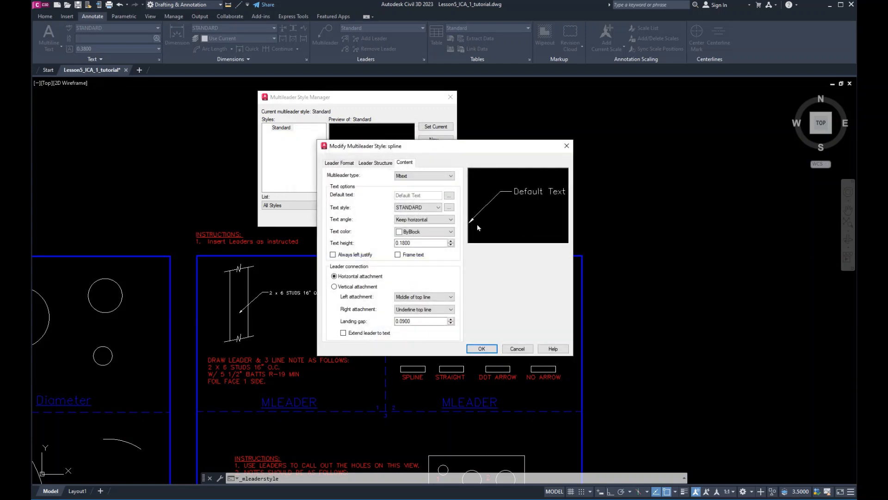
# Set the spline style's leader type to Spline, save it and make it the current multileader style
pyautogui.moveTo(479, 153)
pyautogui.mouseDown()
pyautogui.moveTo(286, 111)
pyautogui.moveTo(276, 126)
pyautogui.mouseUp()
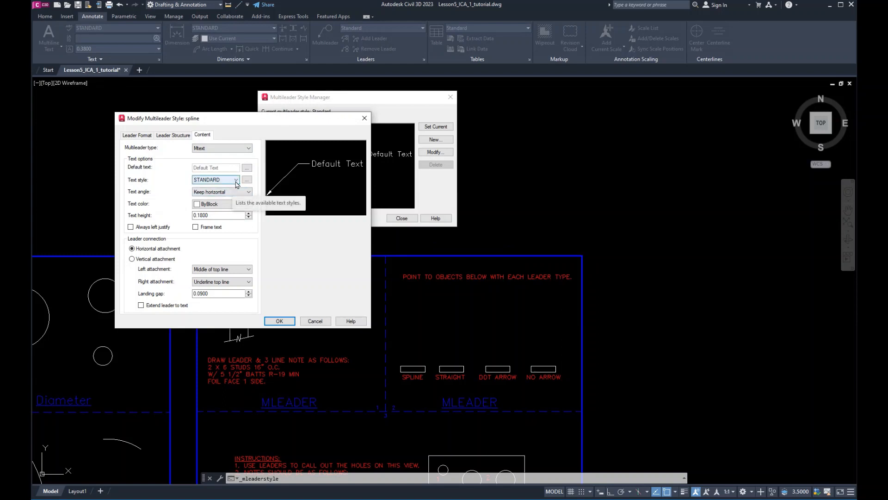
pyautogui.click(137, 135)
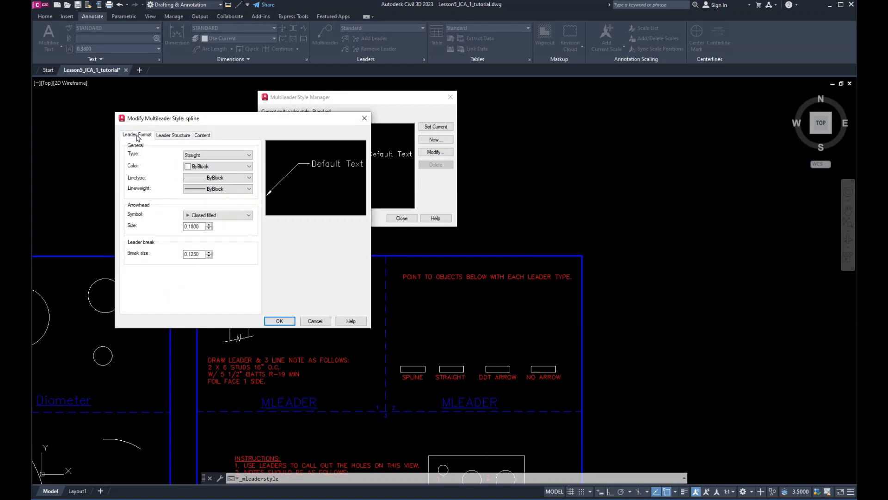
pyautogui.click(246, 155)
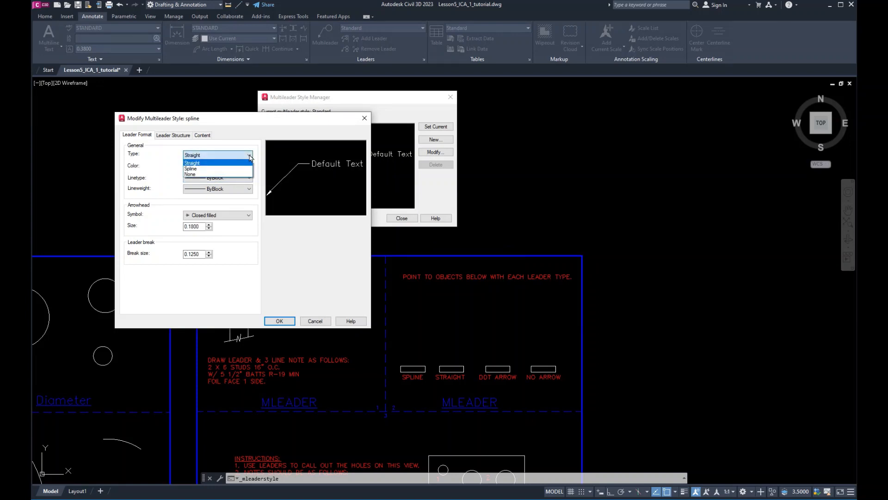
pyautogui.click(192, 169)
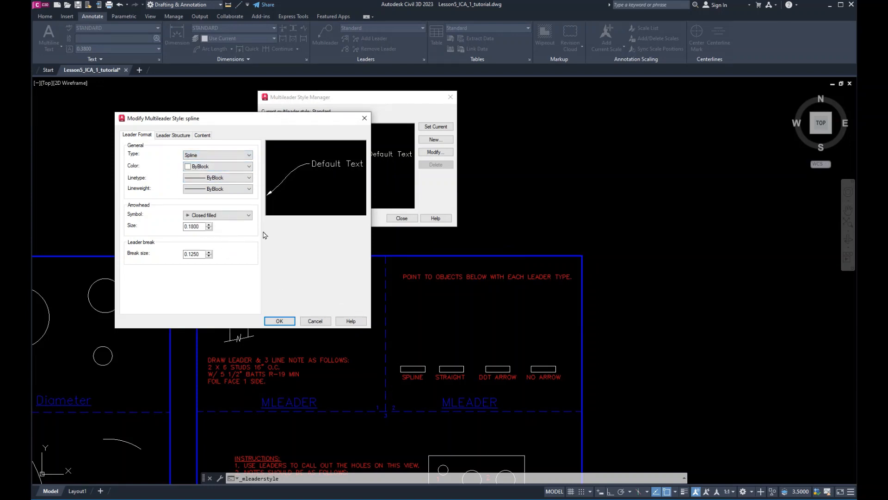
pyautogui.click(279, 321)
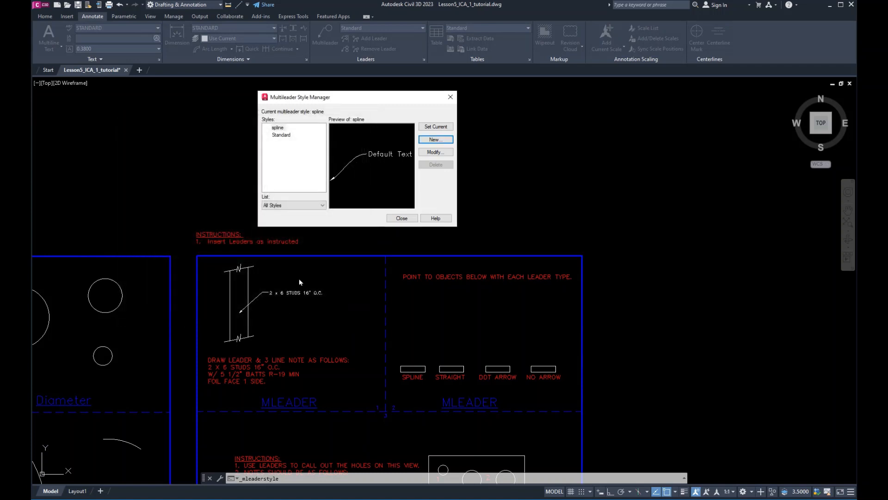
pyautogui.click(436, 127)
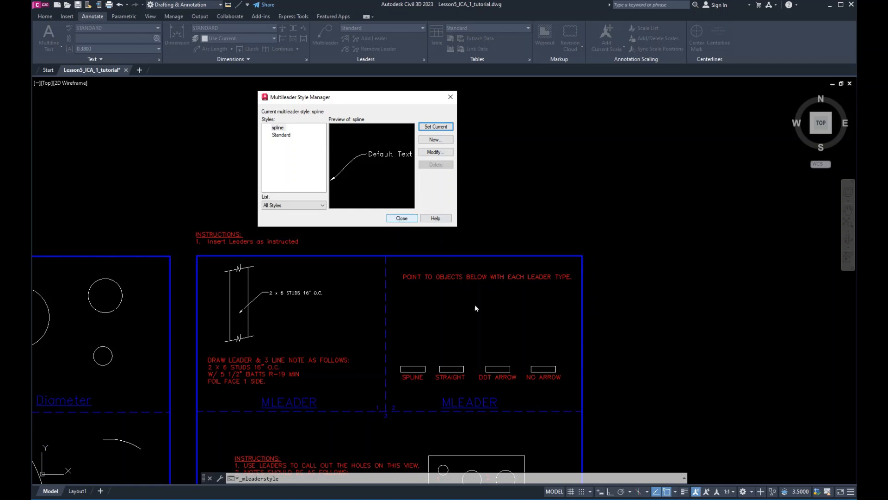
pyautogui.click(402, 218)
# Add a multileader pointing to the top edge of the SPLINE rectangle, landing above it, with the note 'Spline'
pyautogui.click(326, 43)
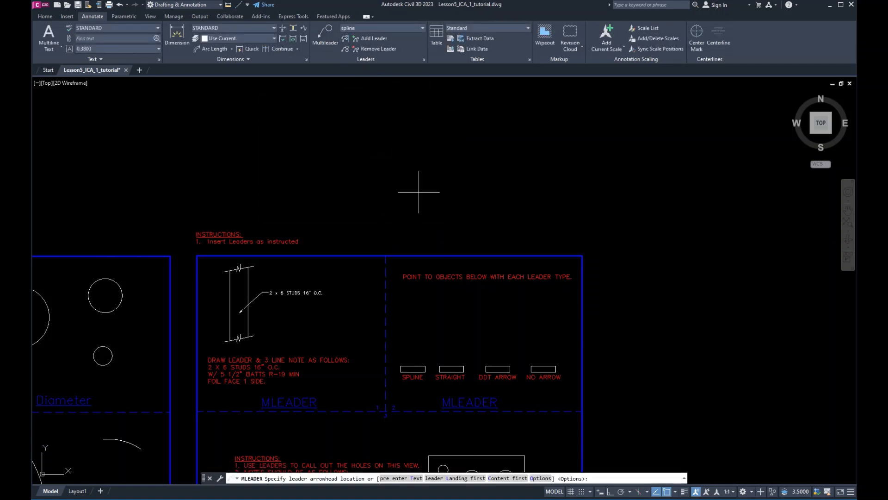
pyautogui.click(413, 364)
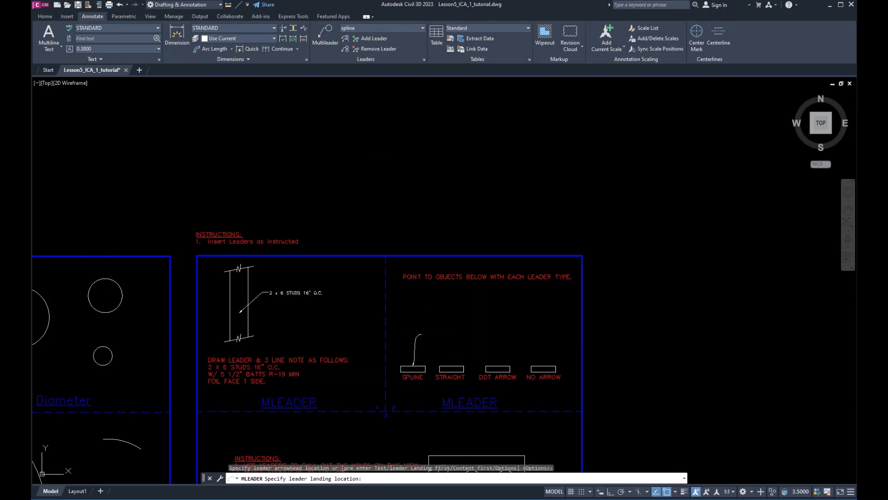
pyautogui.click(421, 335)
pyautogui.scroll(5, 426, 347)
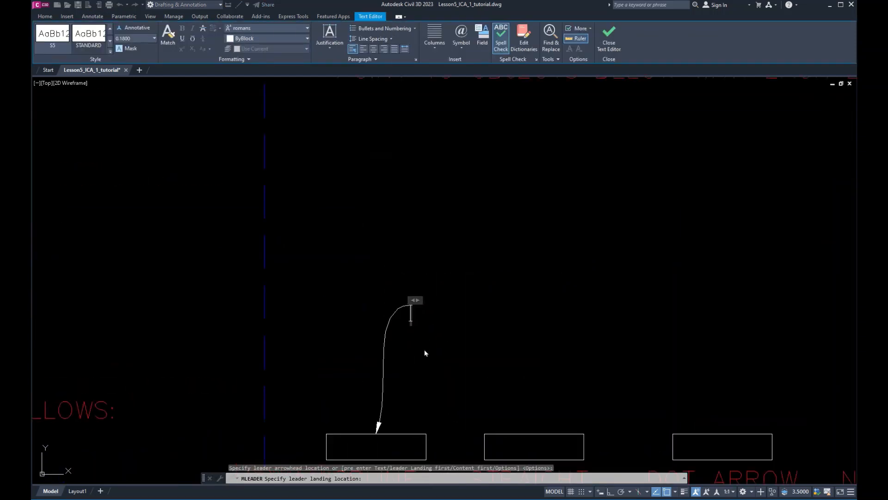
pyautogui.write('Spline')
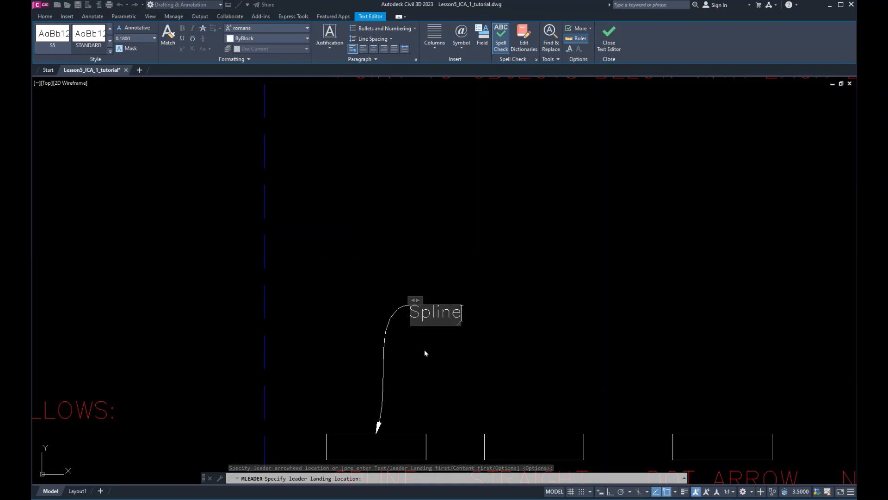
pyautogui.click(424, 348)
pyautogui.scroll(4, 391, 429)
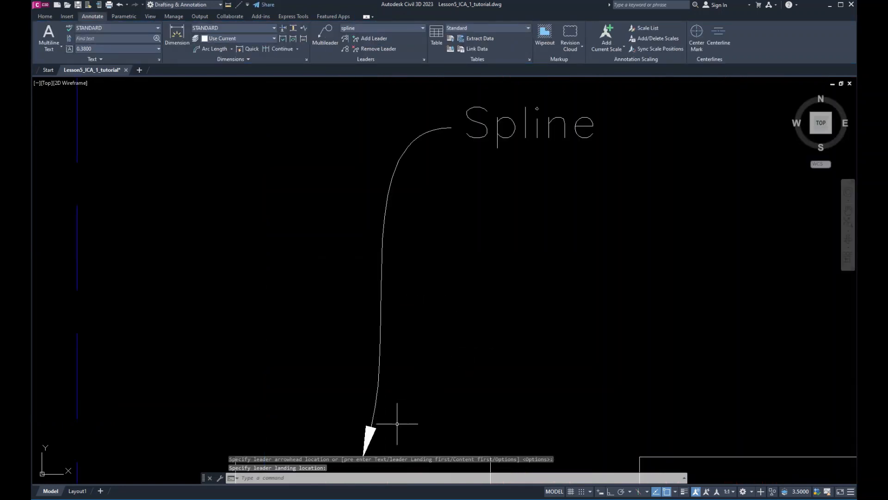
pyautogui.moveTo(397, 423); pyautogui.dragTo(433, 338, button='middle')
pyautogui.scroll(-4, 439, 328)
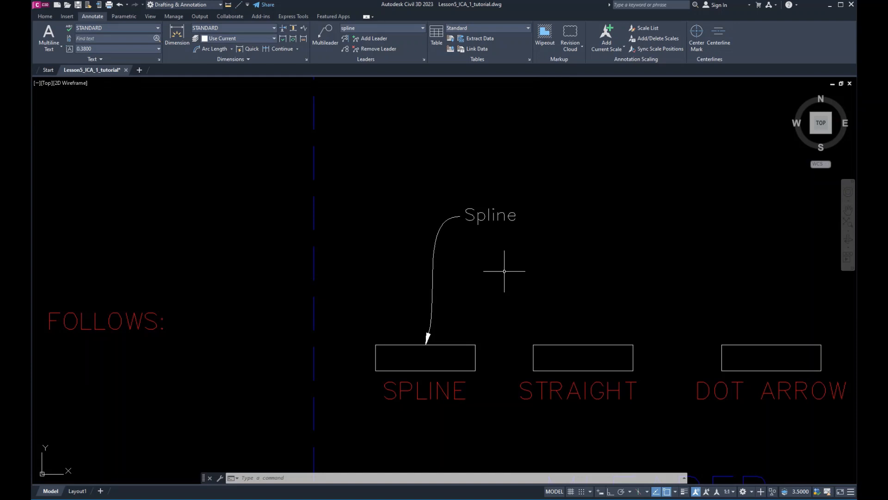
# Create a new dimension style named 'dot arrow' based on STANDARD for all dimensions
pyautogui.scroll(-1, 466, 298)
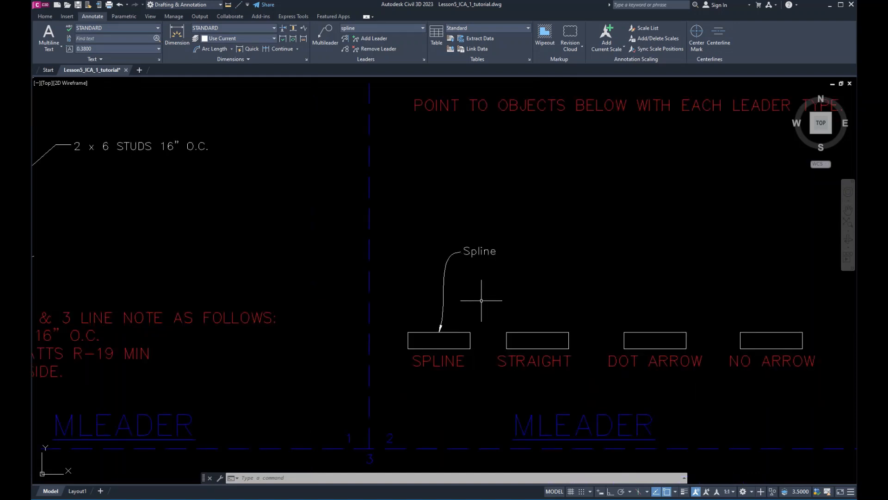
pyautogui.moveTo(481, 299); pyautogui.dragTo(370, 305, button='middle')
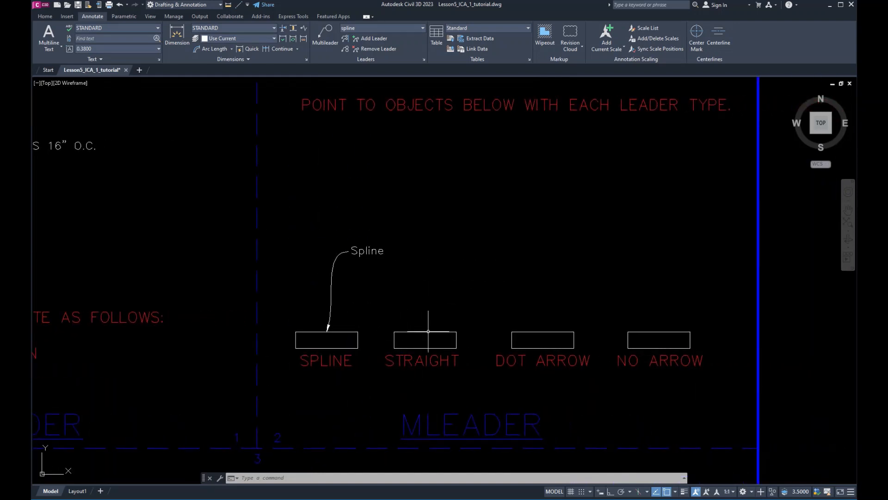
pyautogui.scroll(-2, 407, 318)
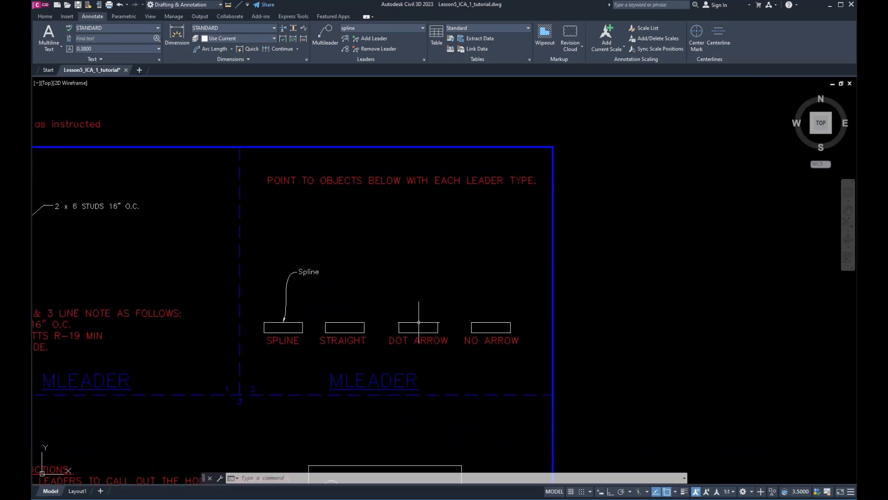
pyautogui.scroll(4, 421, 325)
pyautogui.scroll(-2, 422, 326)
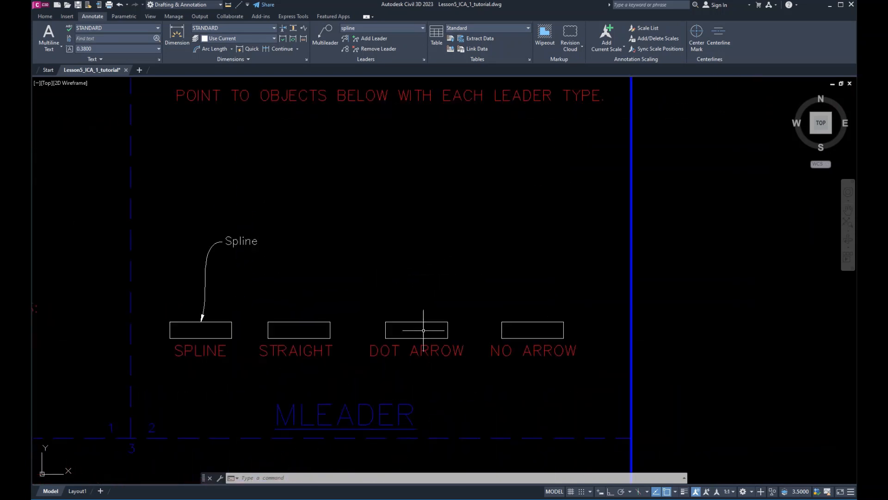
pyautogui.click(275, 29)
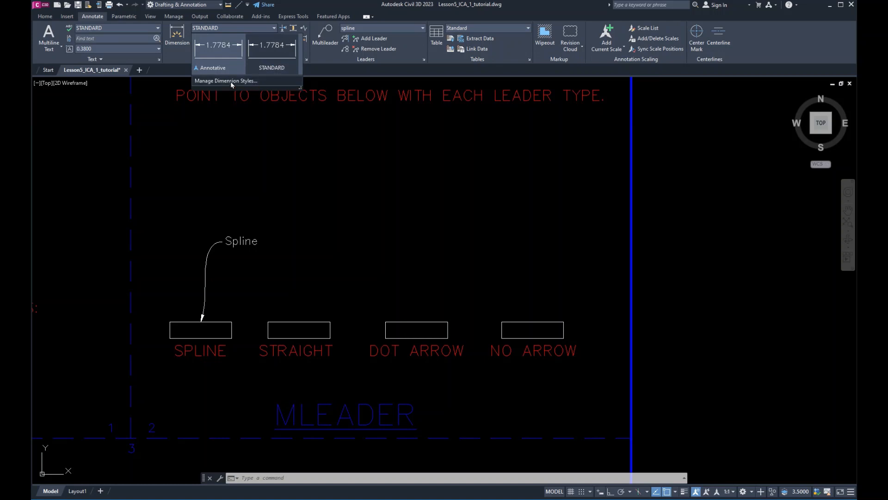
pyautogui.click(256, 97)
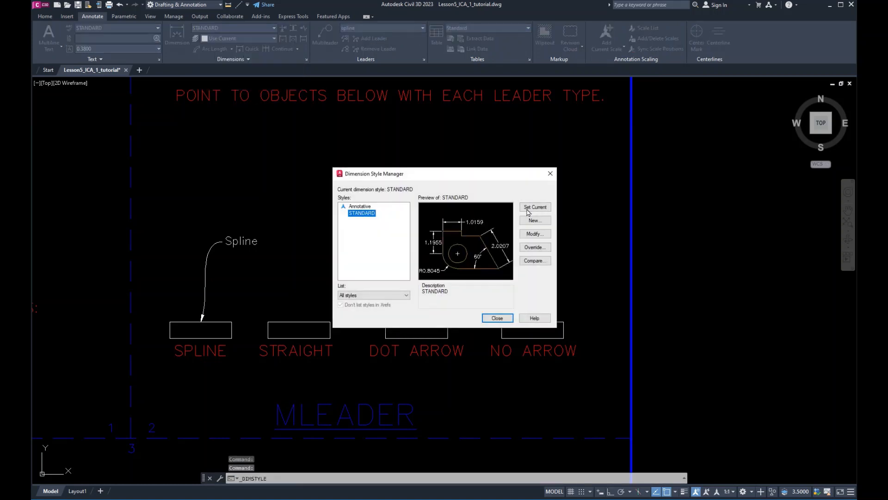
pyautogui.click(533, 220)
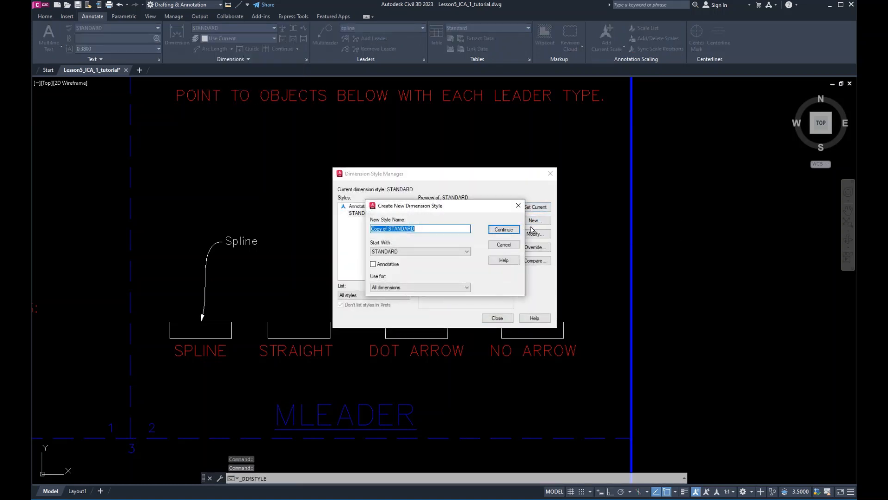
pyautogui.write('dot arrow')
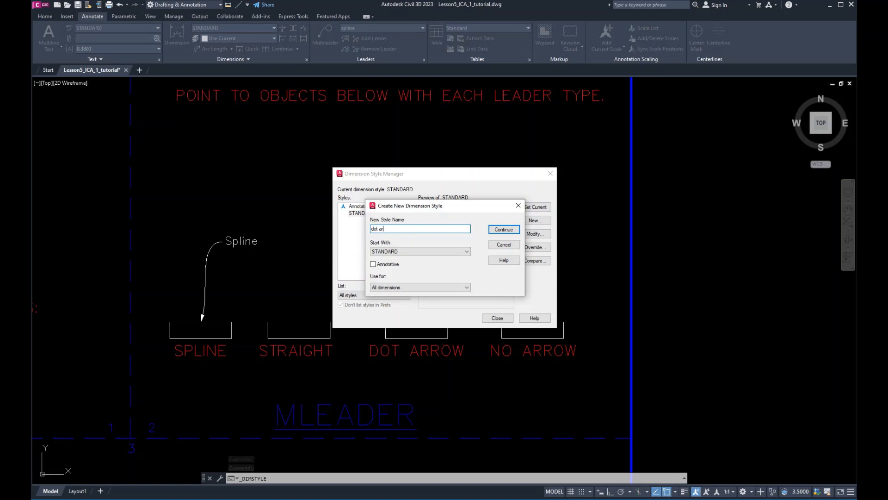
pyautogui.click(505, 229)
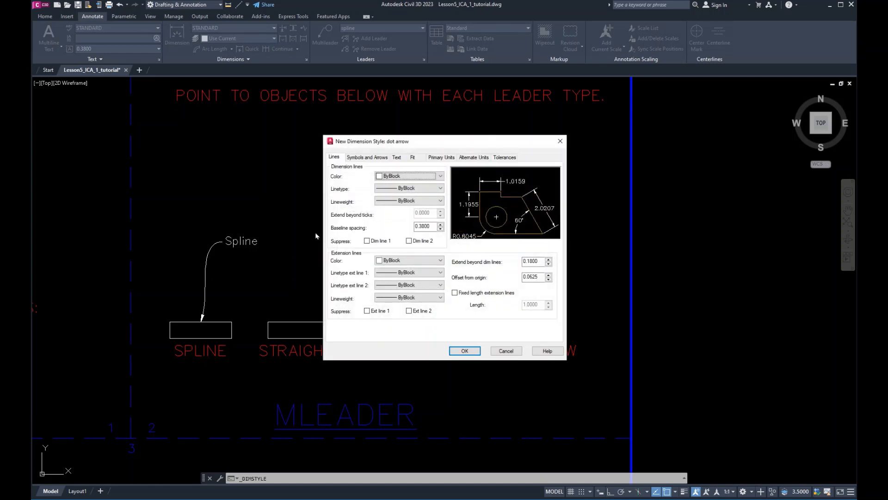
# Set the dot arrow dimension style's first, second and leader arrowheads to Dot, save it and make it the current dimension style
pyautogui.click(377, 159)
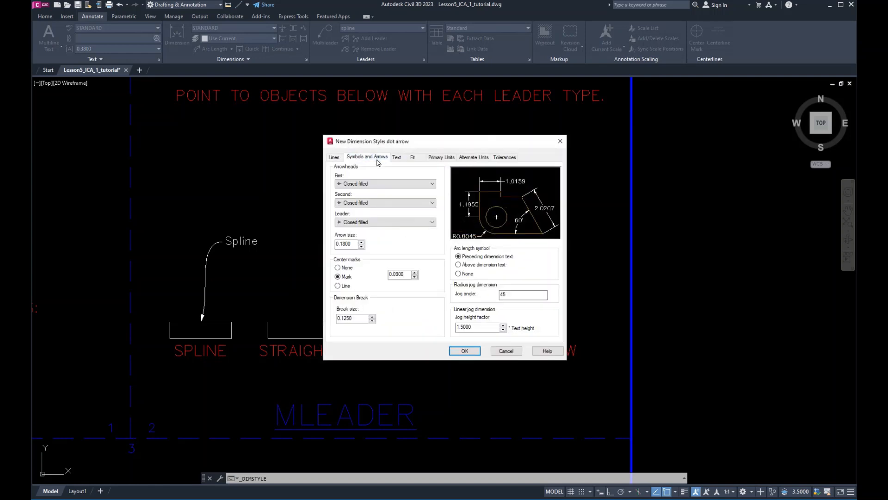
pyautogui.click(370, 186)
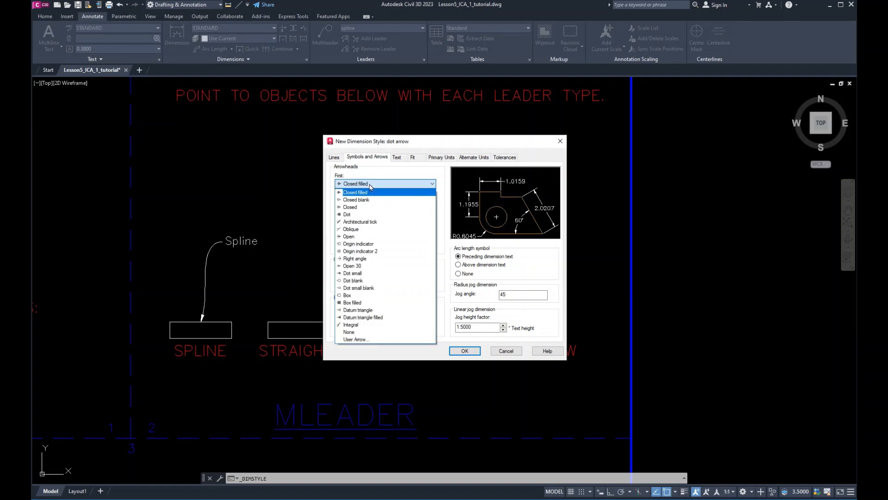
pyautogui.click(351, 215)
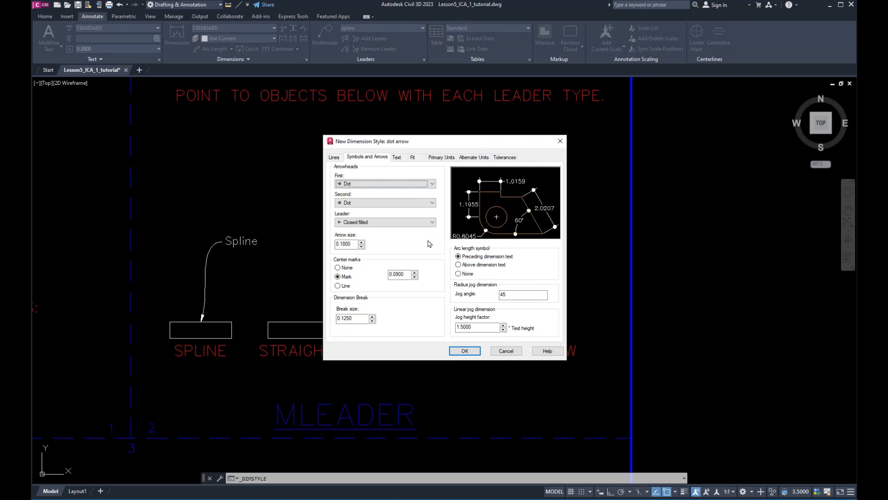
pyautogui.click(432, 223)
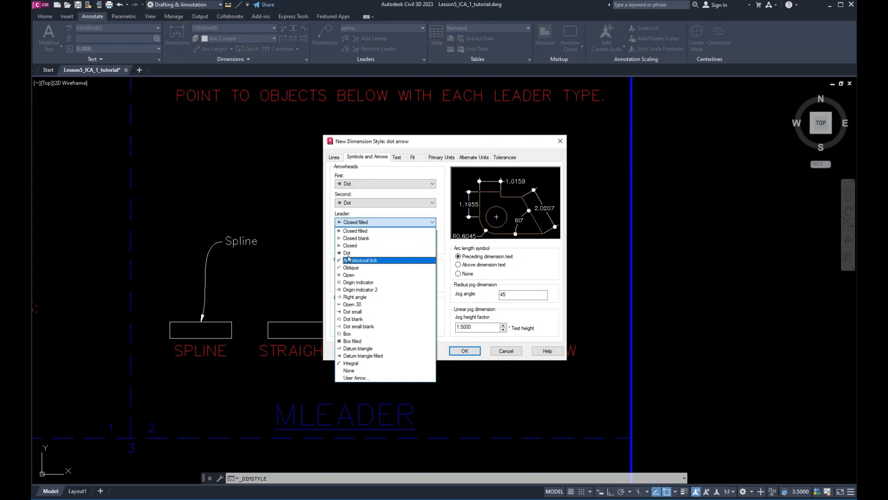
pyautogui.click(353, 254)
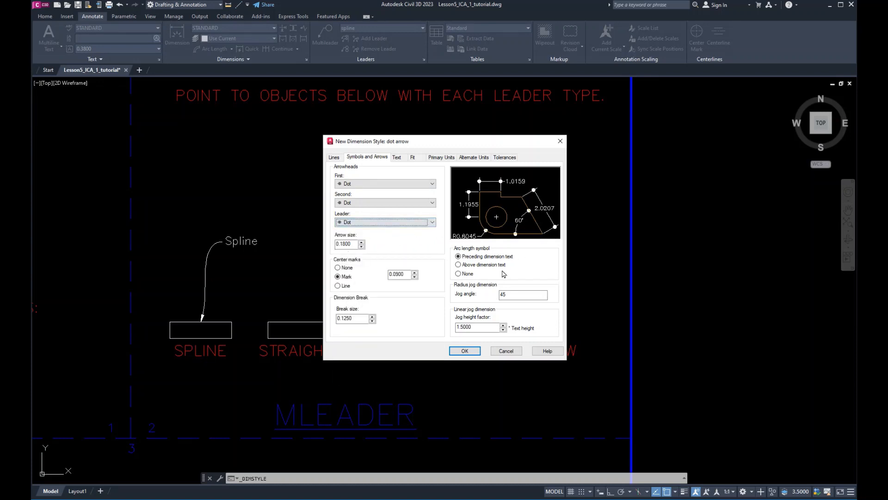
pyautogui.click(468, 350)
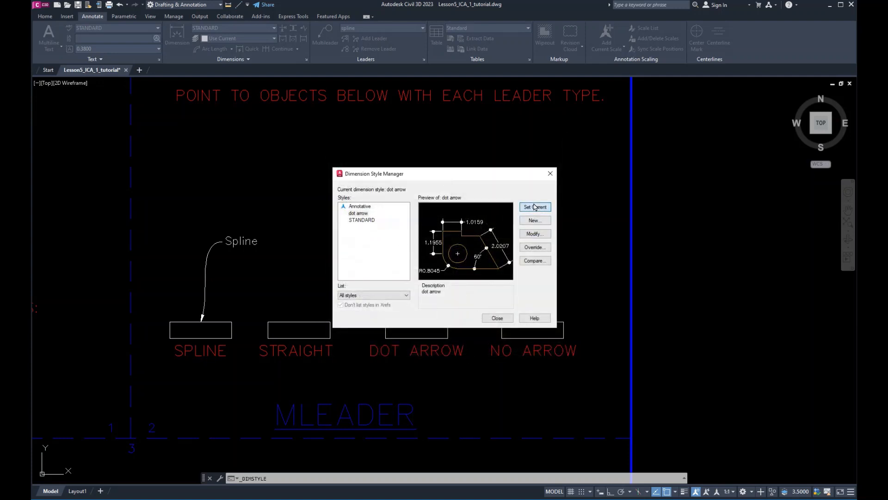
pyautogui.click(497, 318)
# Try to add a multileader pointing to the top edge of the DOT ARROW rectangle, landing above it
pyautogui.click(325, 35)
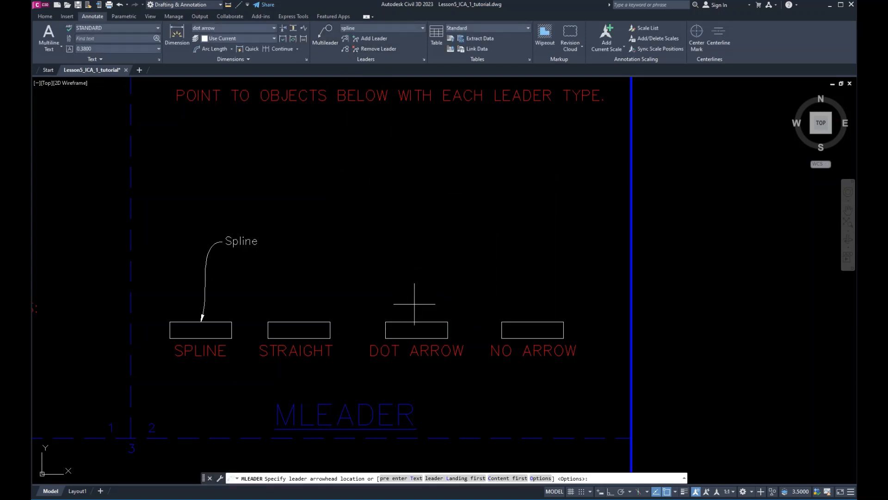
pyautogui.click(418, 320)
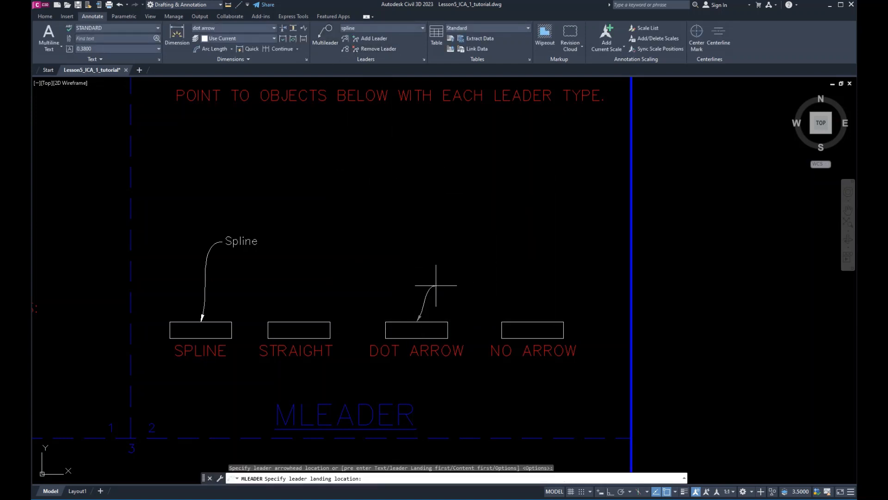
pyautogui.click(444, 257)
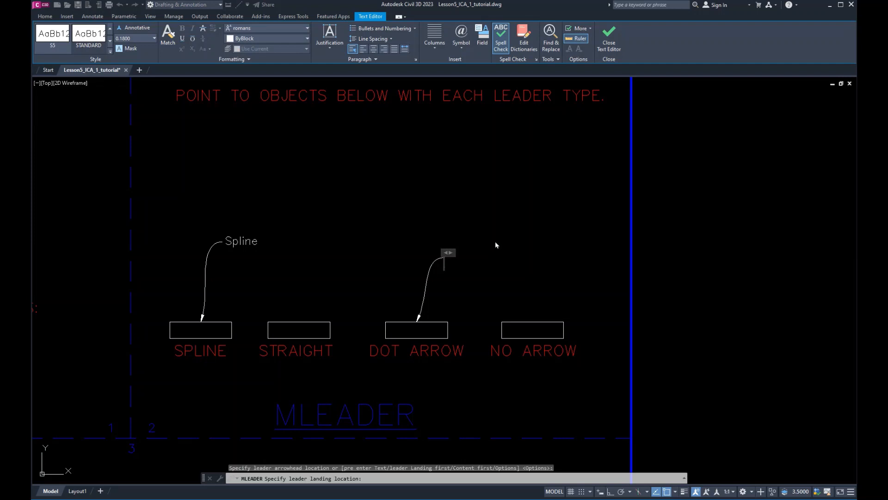
pyautogui.press('Escape')
pyautogui.press('Escape')
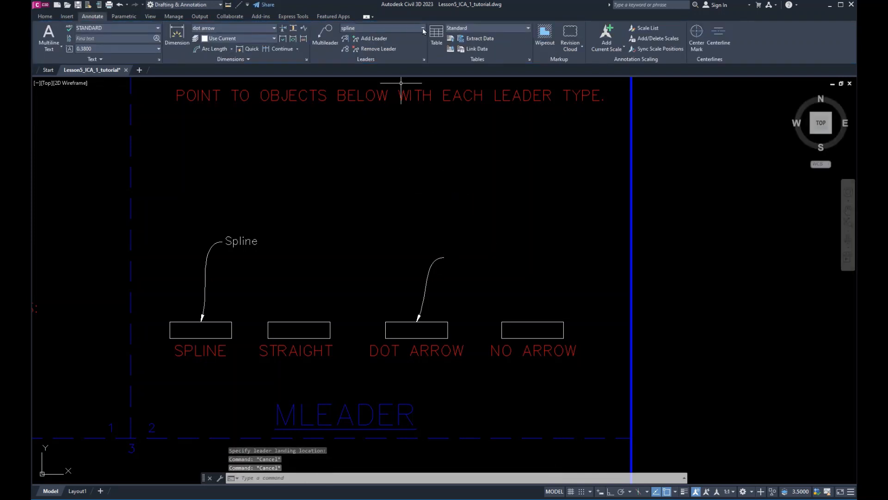
# Create a new multileader style named 'dot arrow' based on the Standard style
pyautogui.click(423, 29)
pyautogui.click(391, 83)
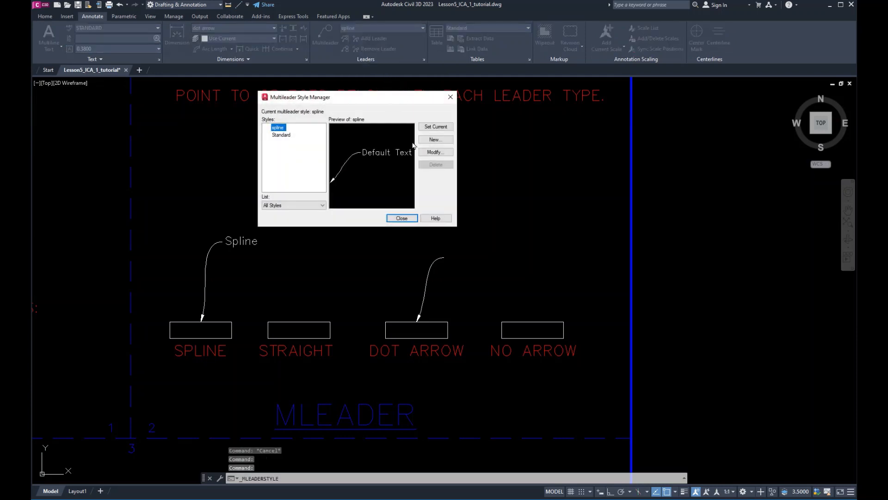
pyautogui.click(436, 127)
pyautogui.click(435, 139)
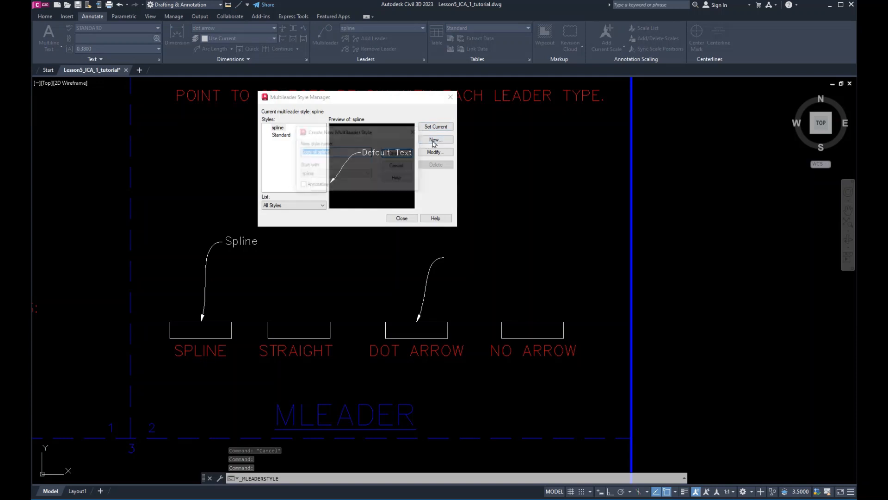
pyautogui.write('dor')
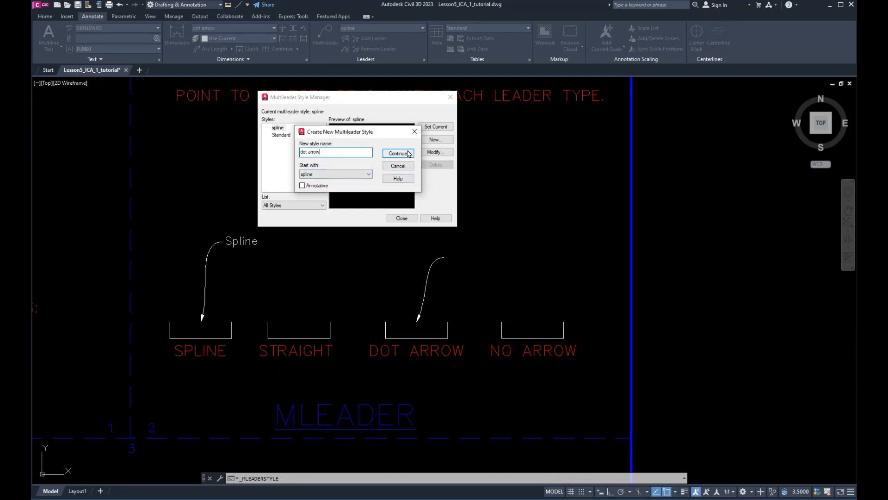
pyautogui.click(369, 175)
pyautogui.click(334, 182)
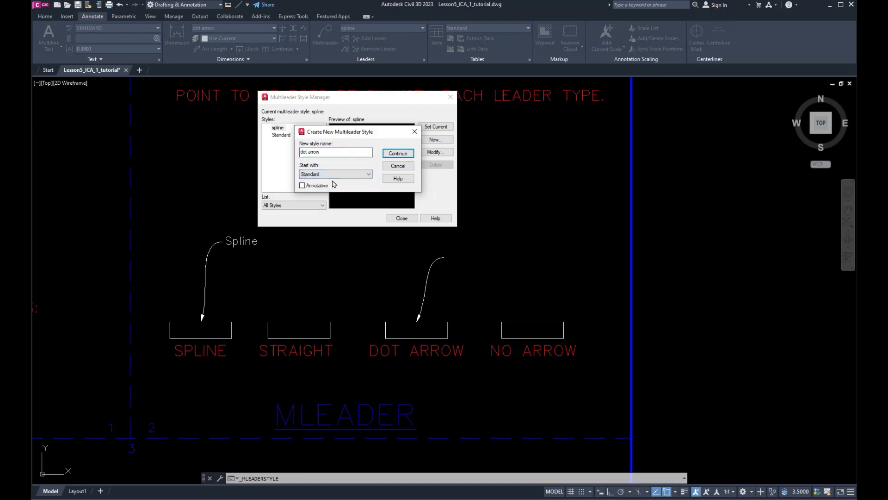
pyautogui.click(396, 154)
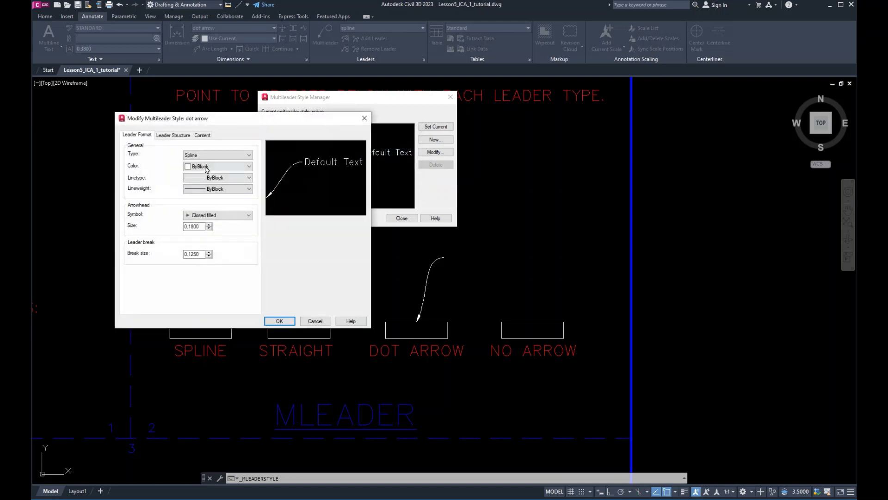
# Set the dot arrow multileader style's arrowhead symbol to Dot, save it and make it the current multileader style
pyautogui.click(162, 137)
pyautogui.click(135, 138)
pyautogui.click(249, 215)
pyautogui.click(210, 245)
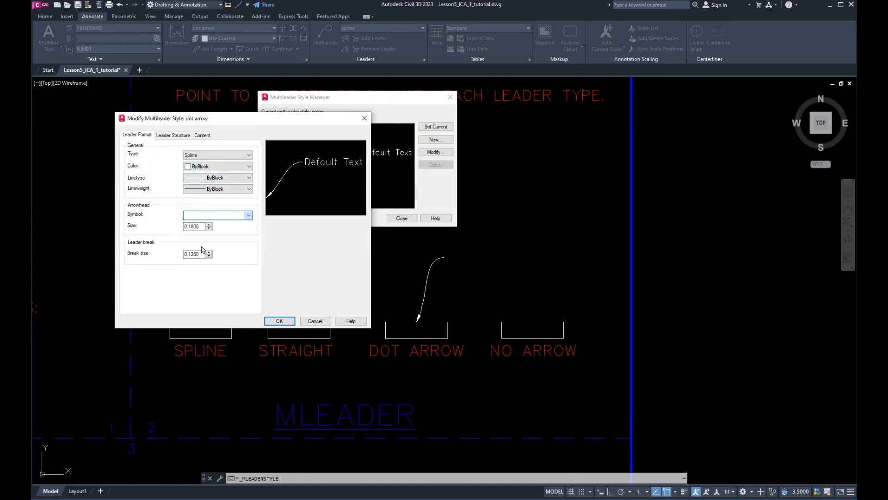
pyautogui.click(280, 320)
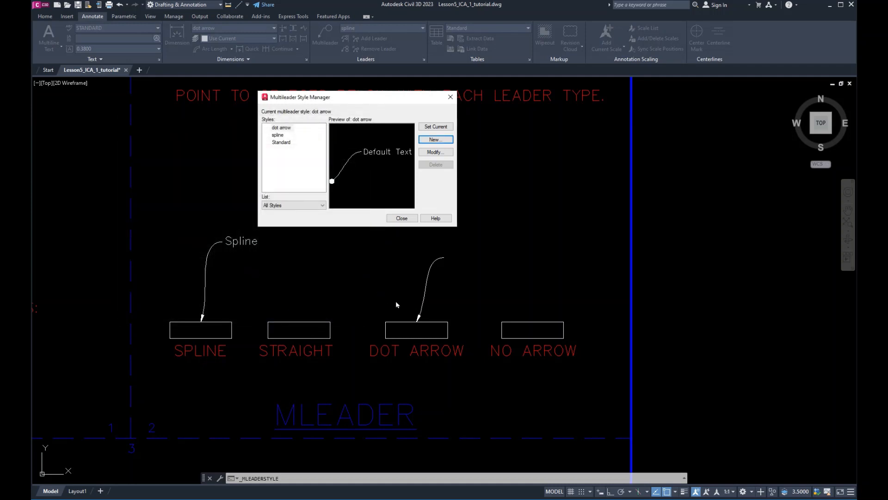
pyautogui.click(281, 128)
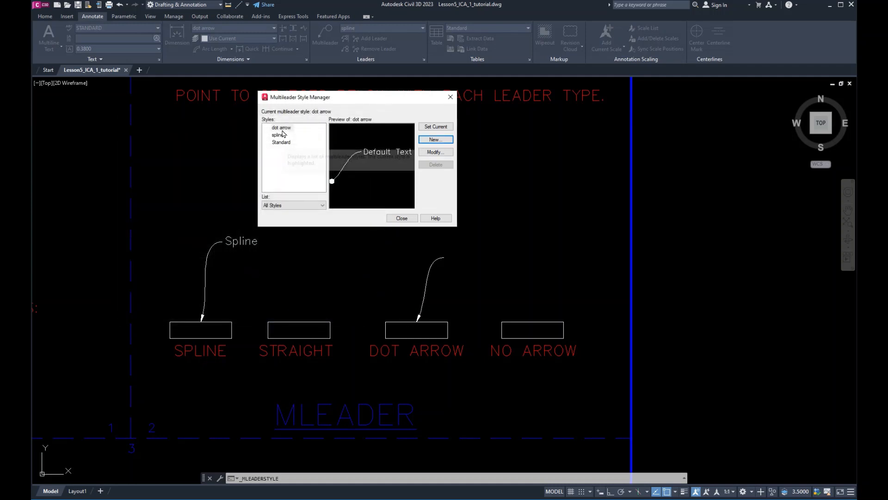
pyautogui.click(428, 127)
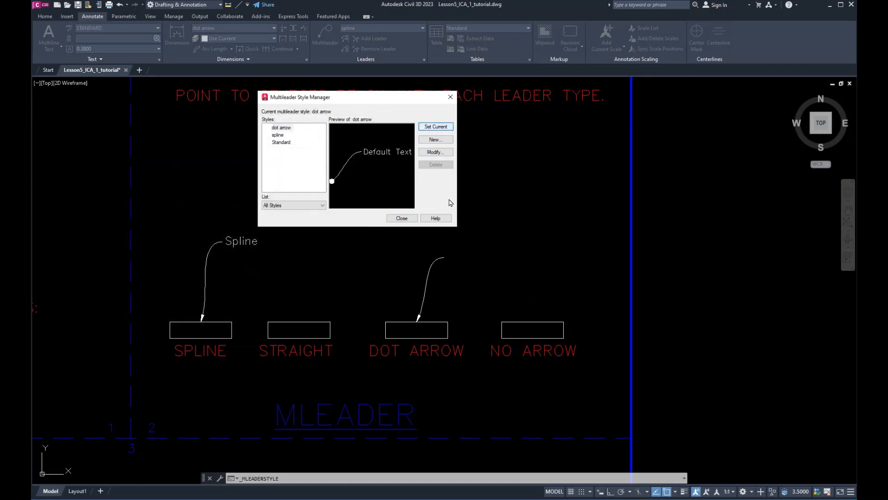
pyautogui.click(401, 218)
# Replace the unlabelled leader on the DOT ARROW rectangle with a new multileader from its top edge, landing above it, with the note 'dot'
pyautogui.click(431, 265)
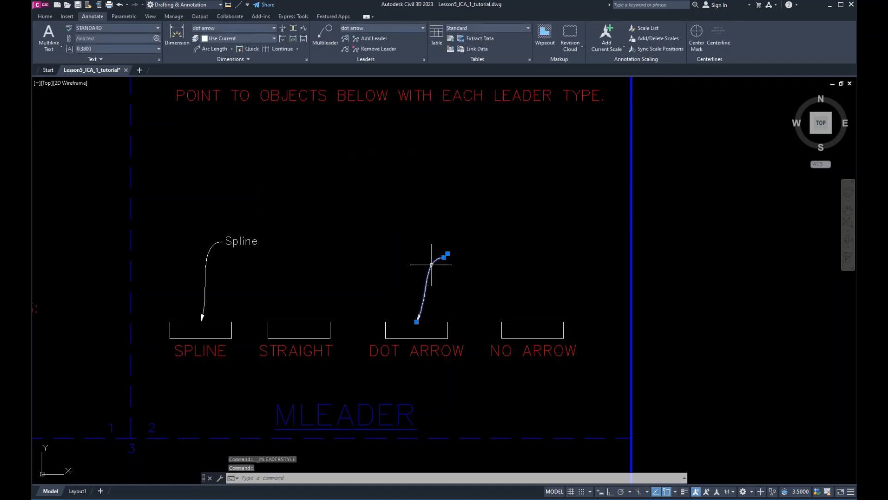
pyautogui.press('Delete')
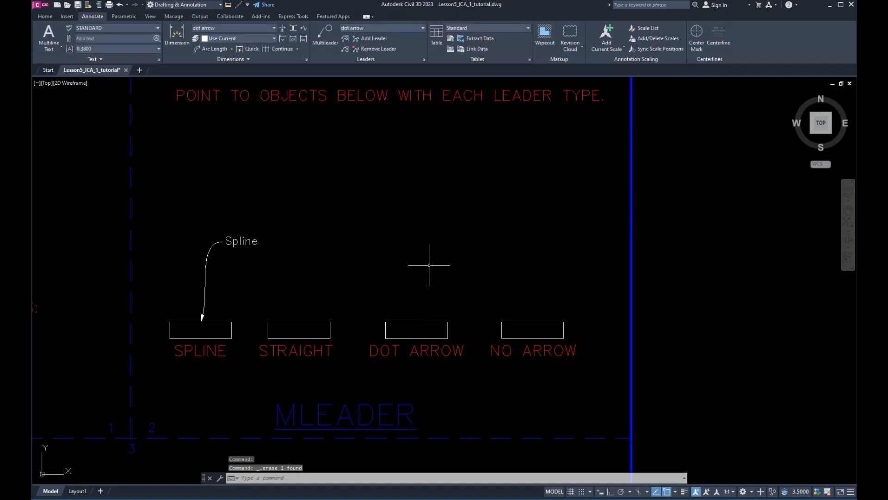
pyautogui.click(324, 47)
pyautogui.click(416, 322)
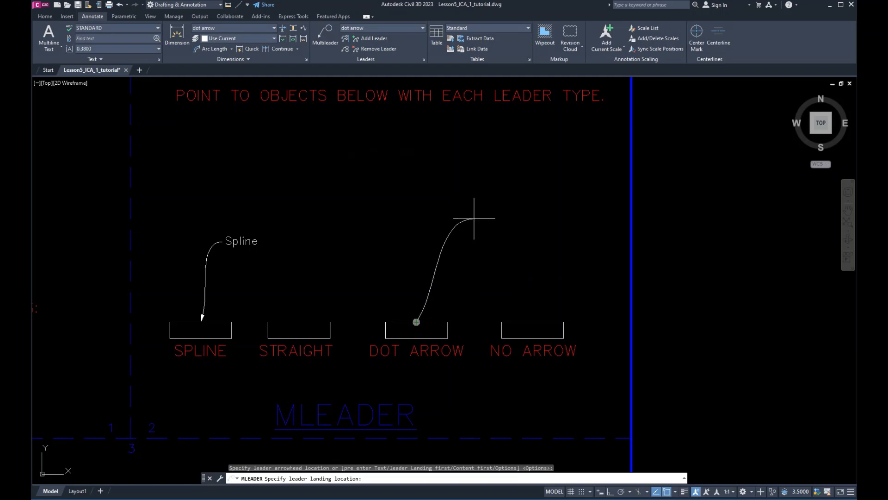
pyautogui.click(474, 218)
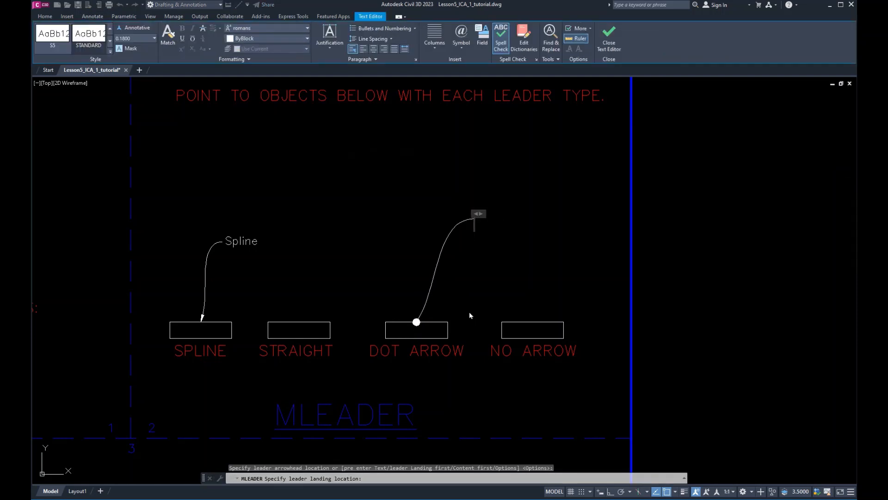
pyautogui.write('dot')
pyautogui.press('Return')
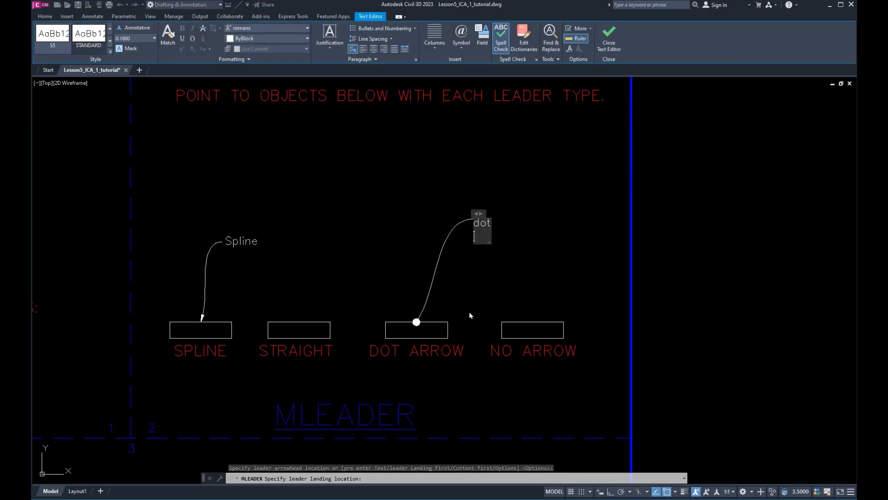
pyautogui.click(472, 303)
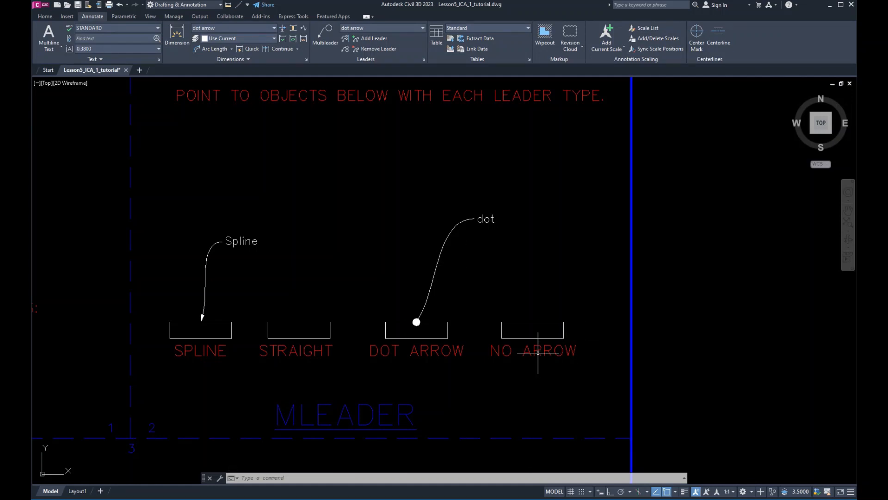
# Review the MLEADER exercises, the hole call-out instructions and the neighbouring activity sheets
pyautogui.scroll(-1, 548, 356)
pyautogui.scroll(-1, 505, 371)
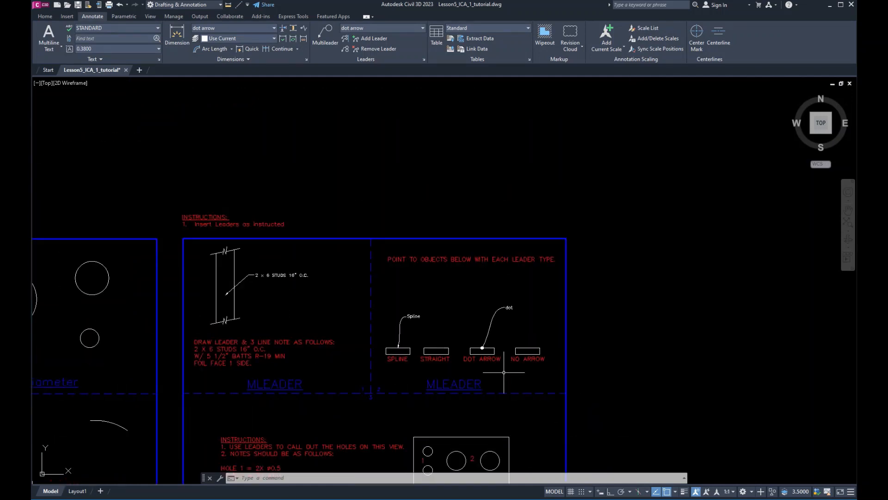
pyautogui.moveTo(498, 373); pyautogui.dragTo(529, 341, button='middle')
pyautogui.scroll(5, 528, 319)
pyautogui.scroll(-2, 519, 312)
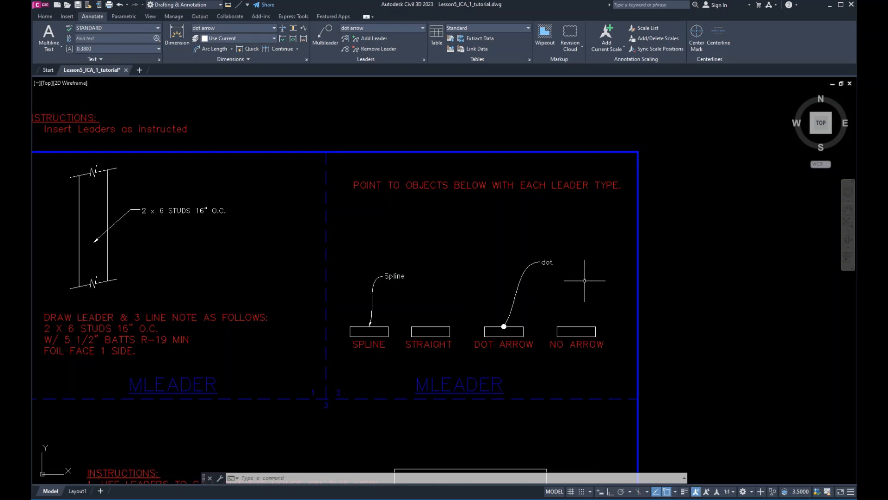
pyautogui.scroll(-2, 443, 352)
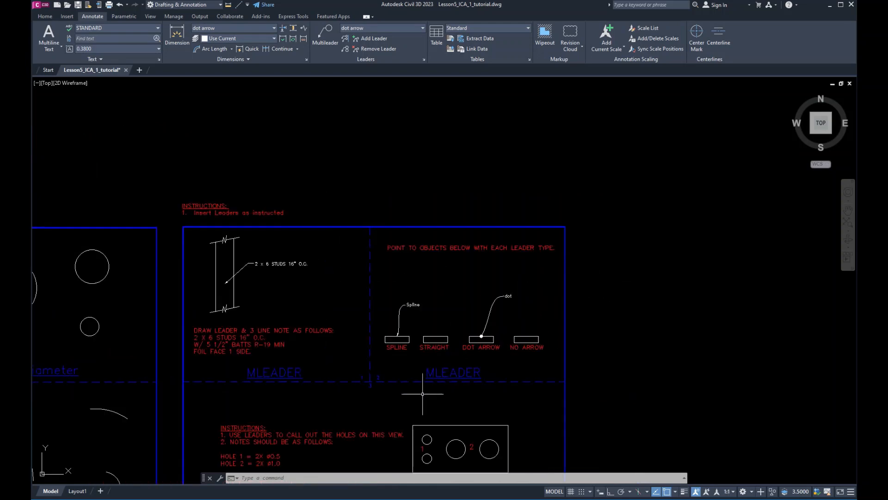
pyautogui.moveTo(422, 393); pyautogui.dragTo(597, 245, button='middle')
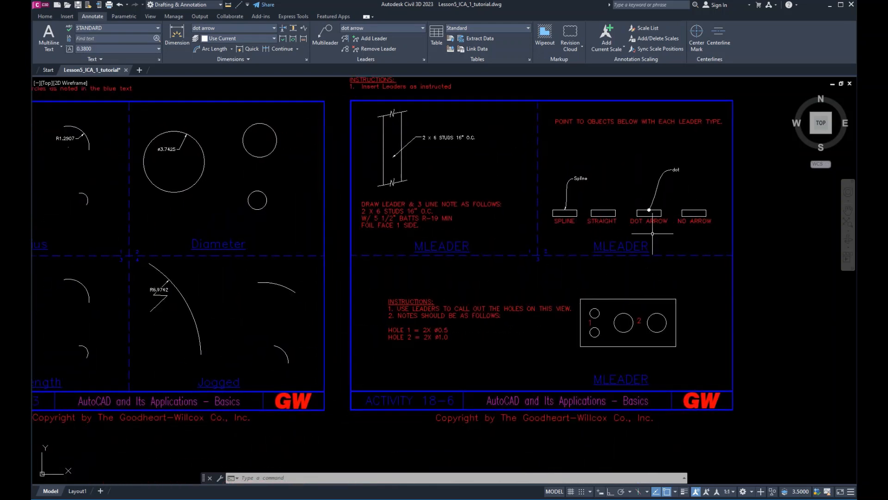
pyautogui.scroll(-2, 581, 281)
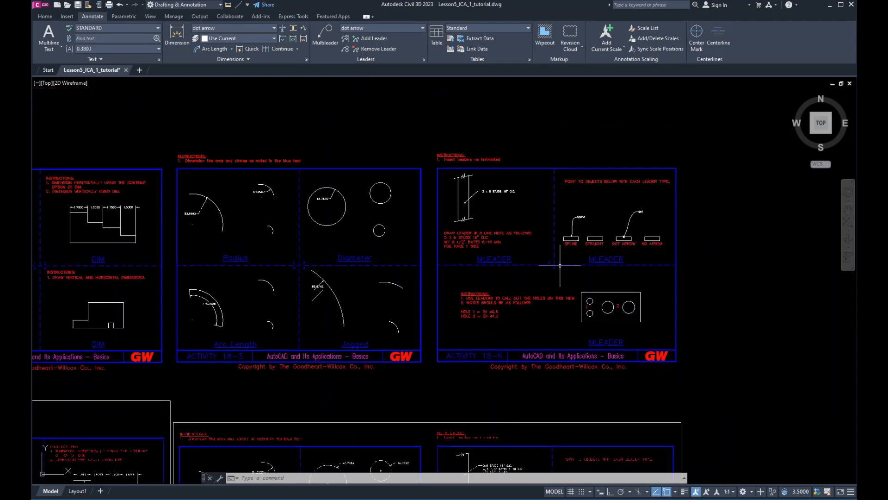
pyautogui.scroll(3, 541, 291)
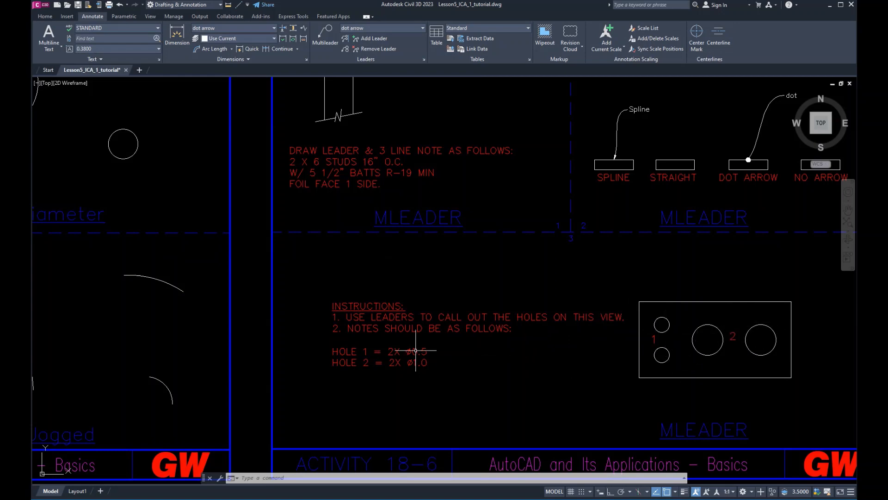
pyautogui.scroll(-4, 416, 351)
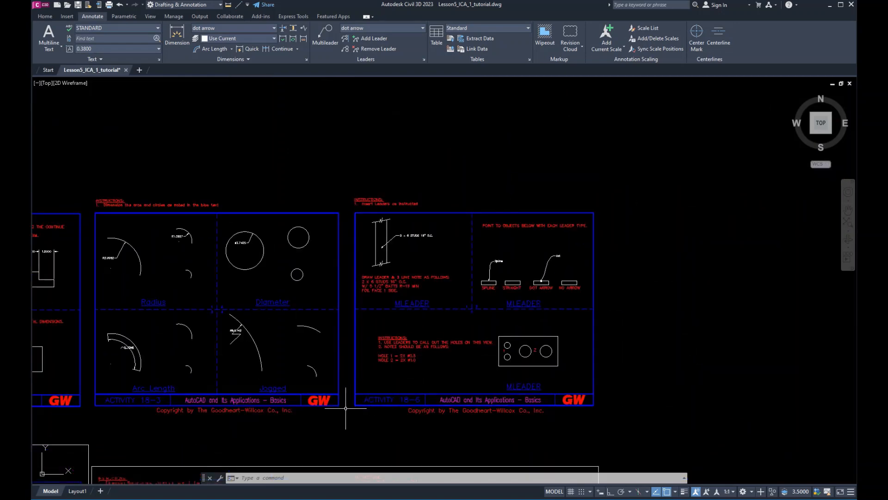
pyautogui.moveTo(345, 416); pyautogui.dragTo(485, 318, button='middle')
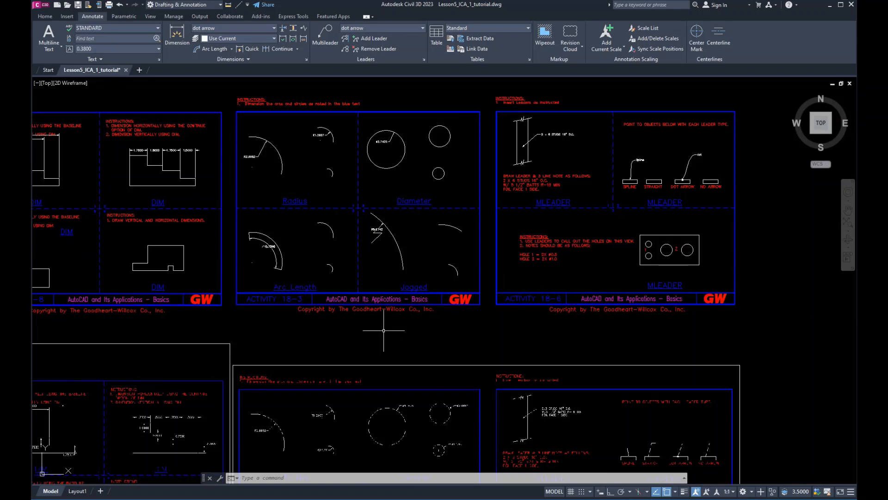
# Examine the completed multileader examples in the lower activity sheet and the overall set of dimensioning exercises
pyautogui.scroll(-2, 449, 339)
pyautogui.scroll(-2, 389, 341)
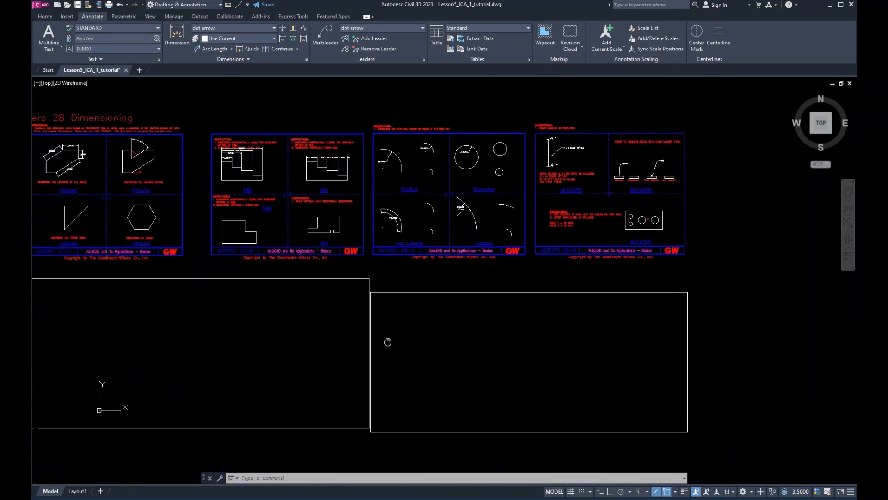
pyautogui.scroll(4, 645, 377)
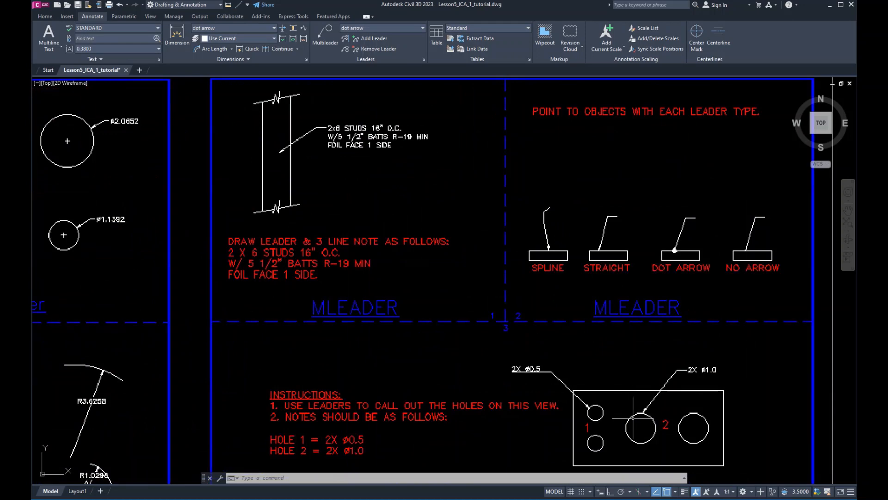
pyautogui.moveTo(625, 257)
pyautogui.mouseDown(button='middle')
pyautogui.moveTo(579, 352)
pyautogui.moveTo(560, 278)
pyautogui.mouseUp(button='middle')
pyautogui.scroll(2, 581, 277)
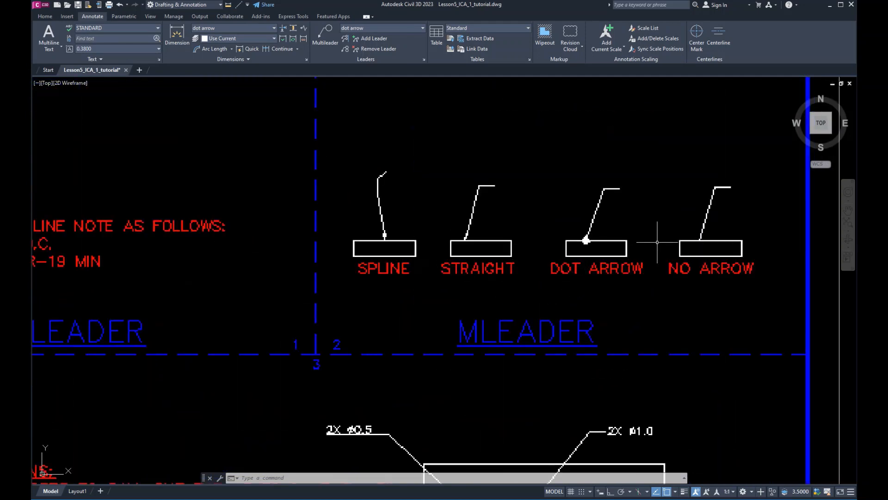
pyautogui.scroll(-2, 489, 384)
pyautogui.moveTo(483, 450); pyautogui.dragTo(509, 345, button='middle')
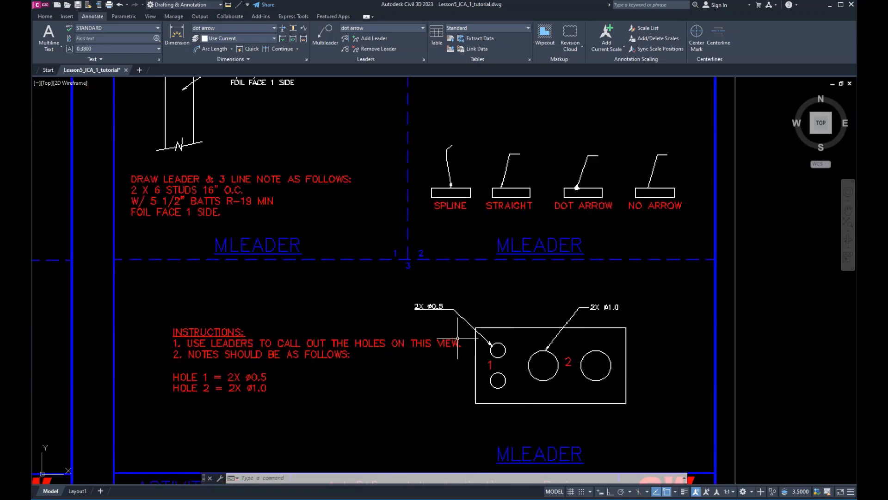
pyautogui.scroll(-6, 497, 356)
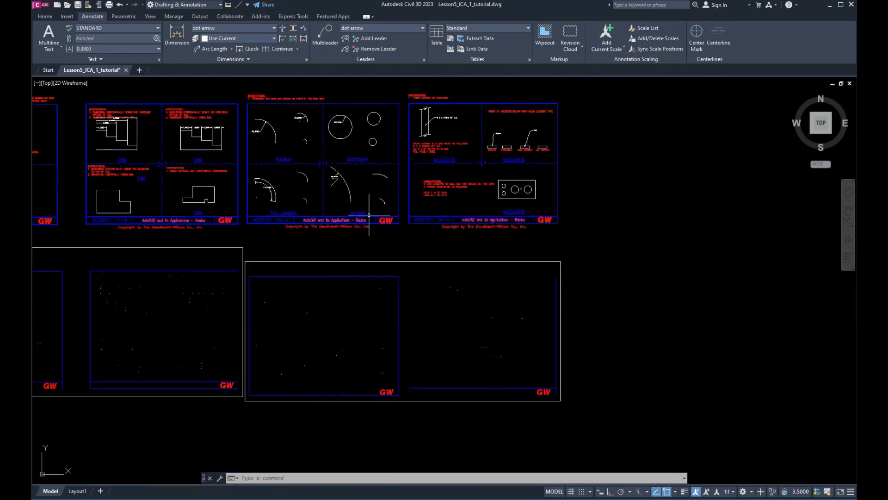
pyautogui.moveTo(227, 229); pyautogui.dragTo(404, 298, button='middle')
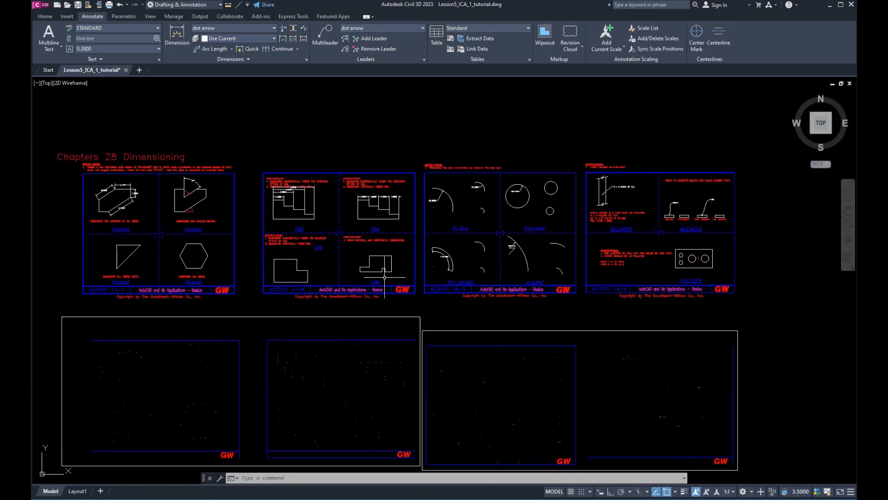
# Save the drawing and open Lesson5_ICA_2_tutorial.dwg from the Lesson5 folder, always ignoring missing SHX files
pyautogui.click(77, 8)
pyautogui.click(175, 499)
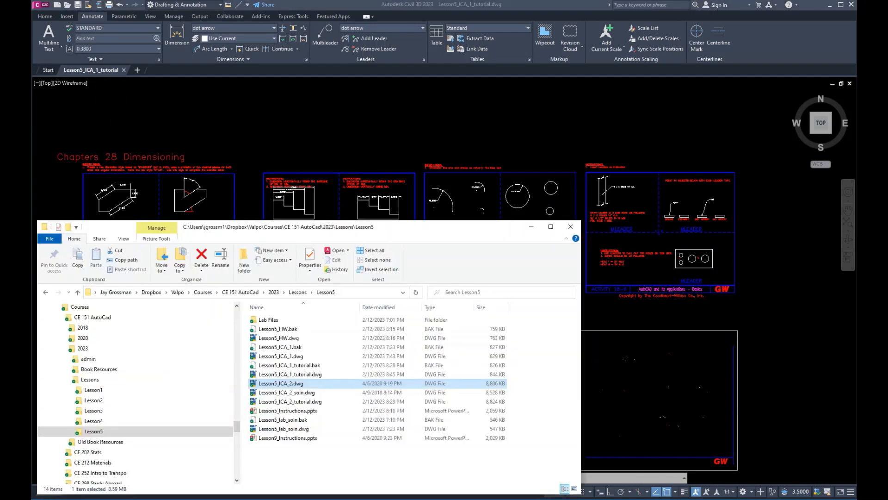
pyautogui.doubleClick(301, 403)
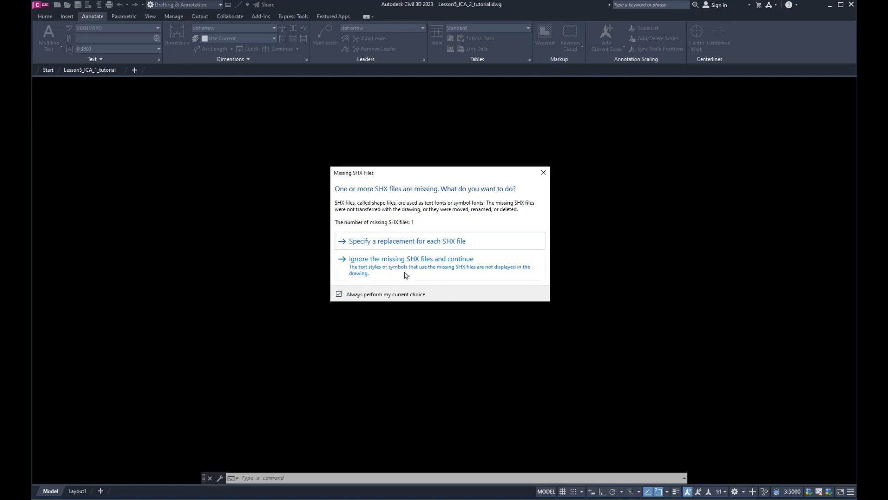
pyautogui.click(404, 271)
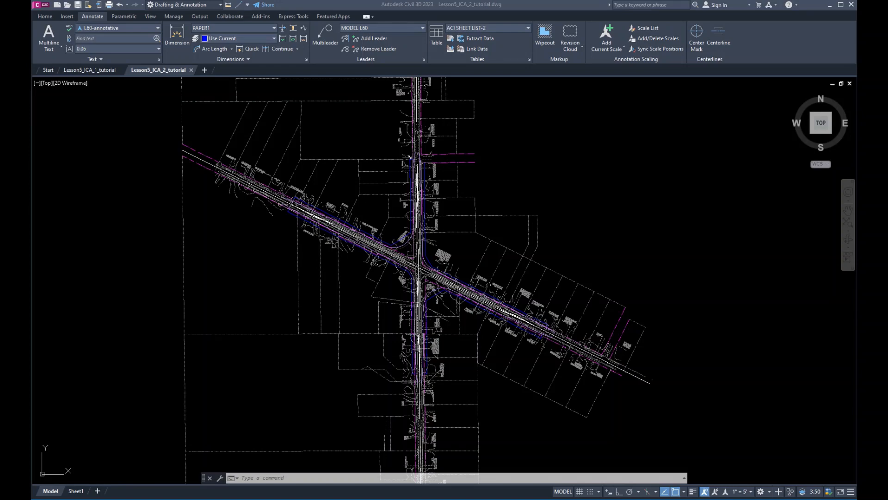
# Switch to PowerPoint to read the Layouts and Printing instructions in Lesson5_Instructions.pptx, and move its window off the drawing
pyautogui.moveTo(694, 19)
pyautogui.mouseDown()
pyautogui.moveTo(669, 20)
pyautogui.moveTo(690, 34)
pyautogui.mouseUp()
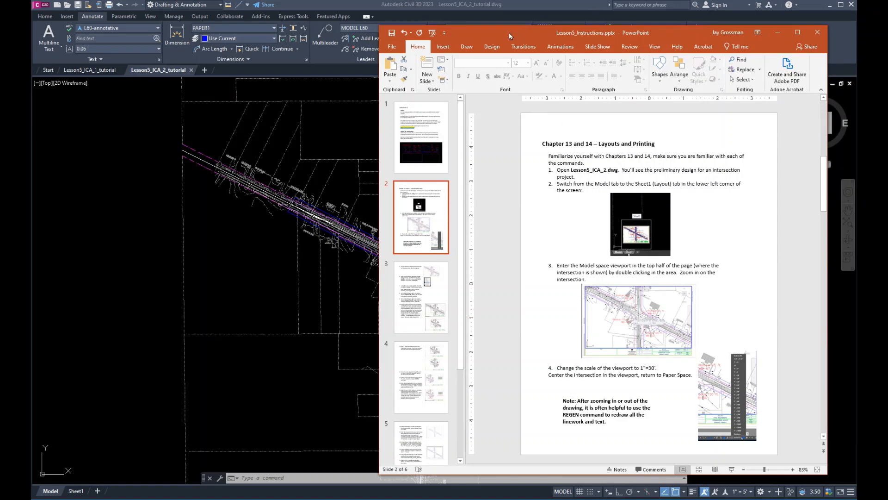
pyautogui.moveTo(509, 36); pyautogui.dragTo(857, 5)
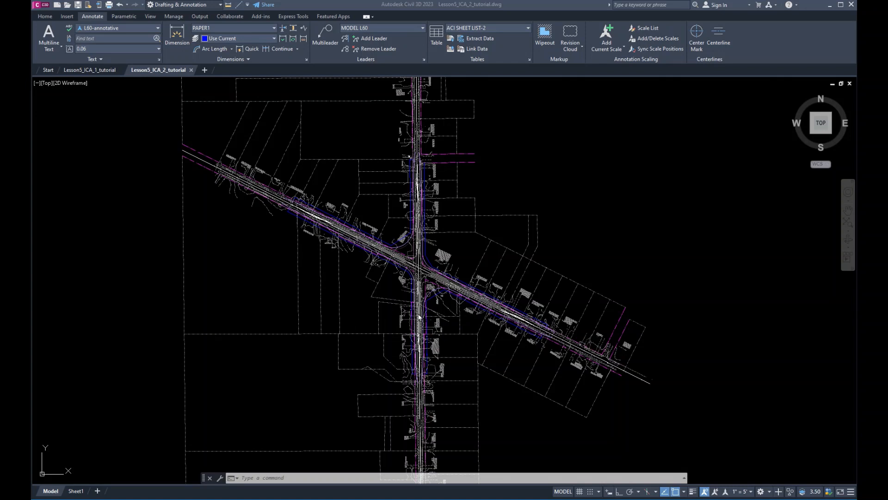
# Examine the road intersection design in model space, from the overall property layout down to the intersection detail
pyautogui.scroll(-2, 386, 297)
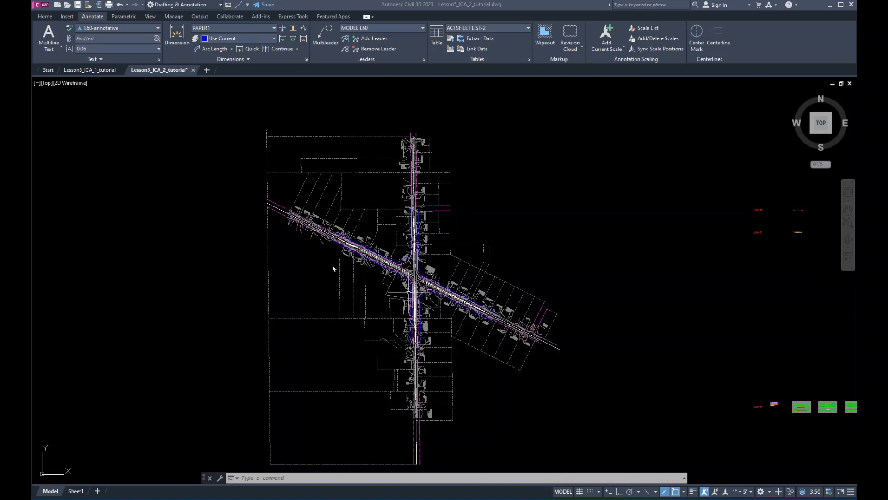
pyautogui.scroll(2, 368, 285)
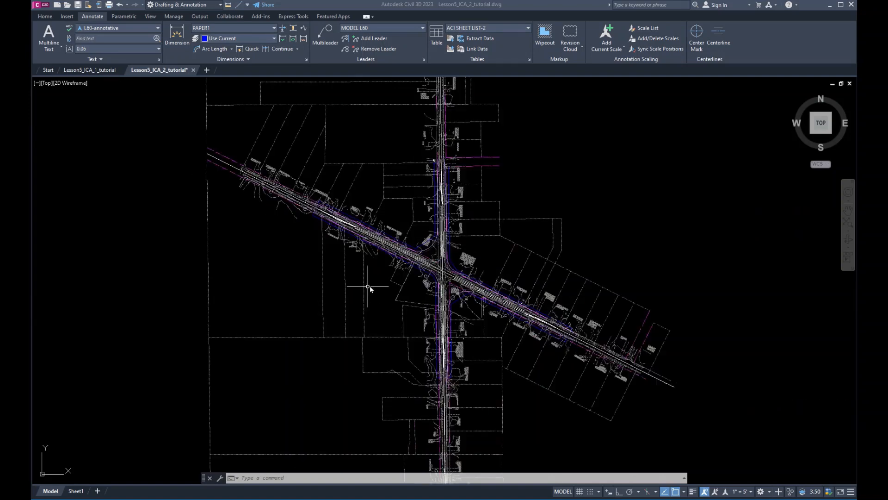
pyautogui.moveTo(395, 306); pyautogui.dragTo(455, 361, button='middle')
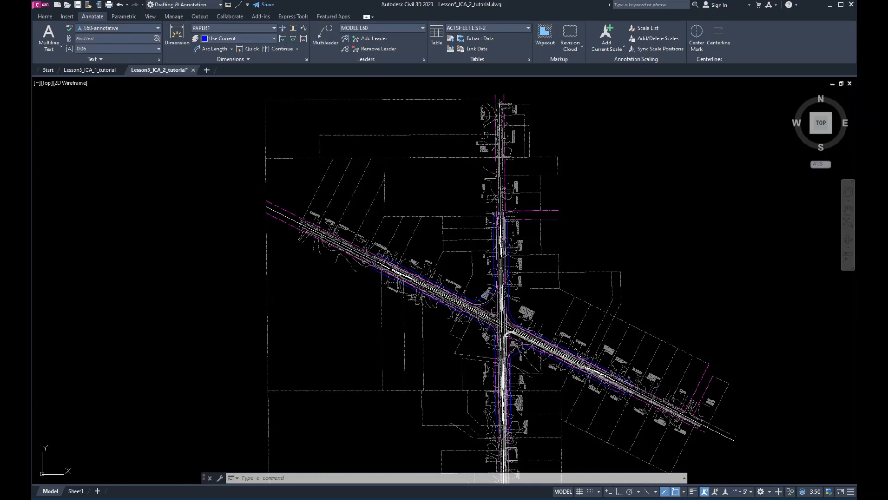
pyautogui.moveTo(508, 350); pyautogui.dragTo(404, 311, button='middle')
pyautogui.scroll(3, 379, 277)
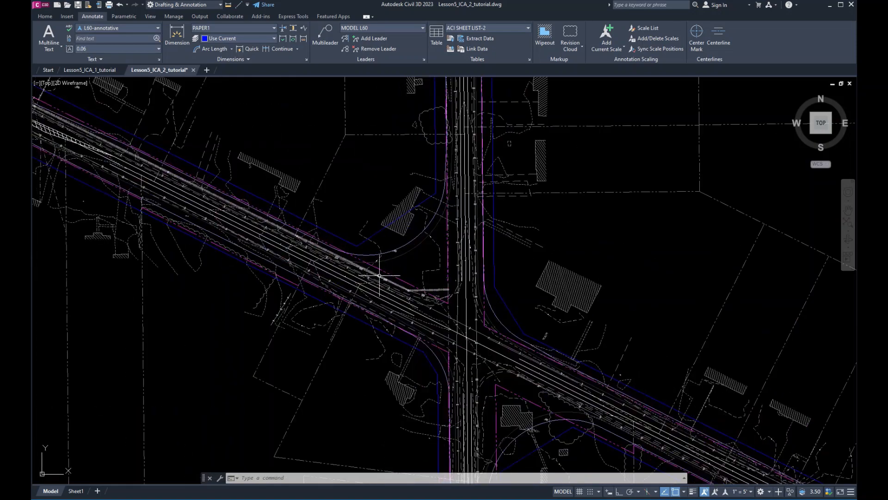
pyautogui.scroll(-1, 467, 377)
pyautogui.scroll(-1, 472, 380)
pyautogui.moveTo(472, 380); pyautogui.dragTo(456, 268, button='middle')
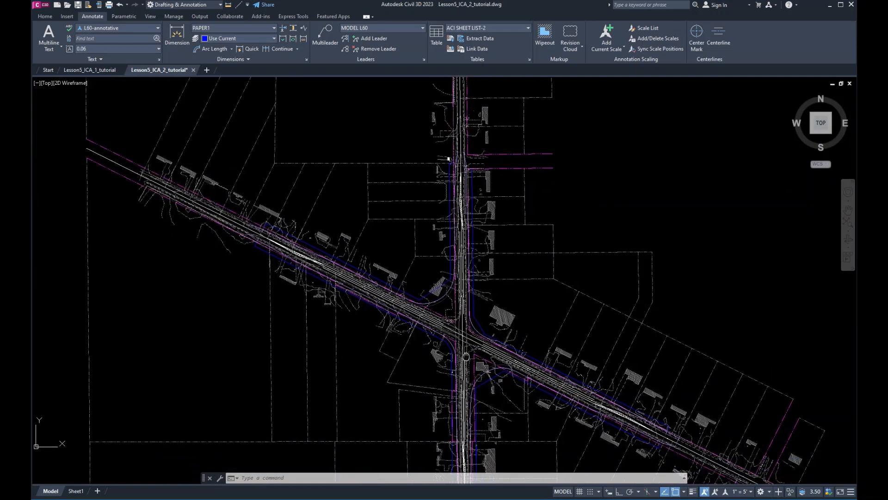
pyautogui.scroll(3, 435, 277)
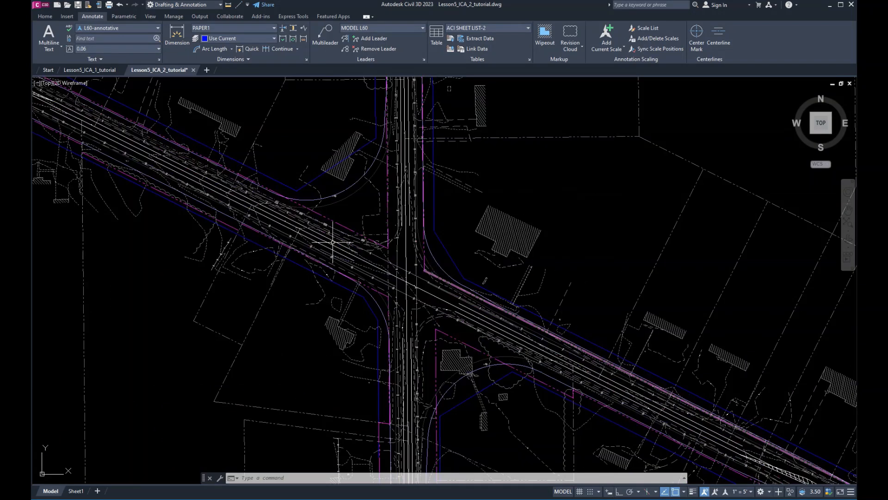
pyautogui.moveTo(353, 324)
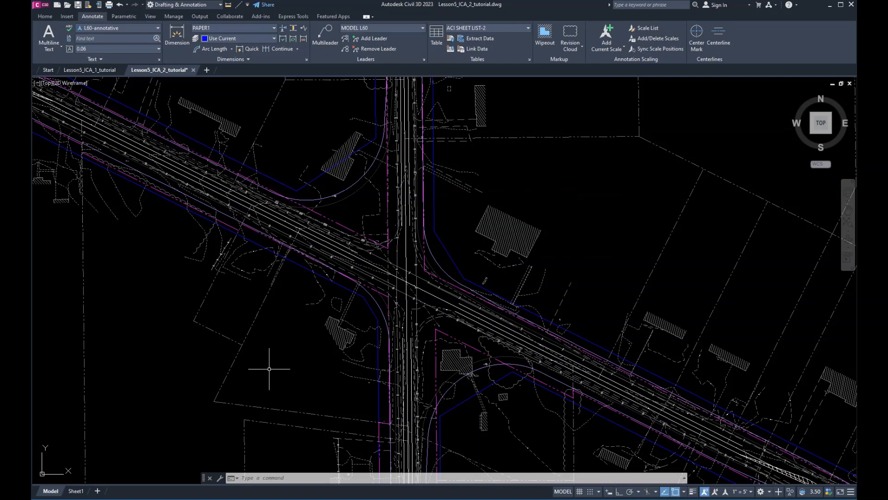
pyautogui.scroll(-3, 375, 345)
pyautogui.scroll(-2, 353, 393)
pyautogui.scroll(-1, 393, 310)
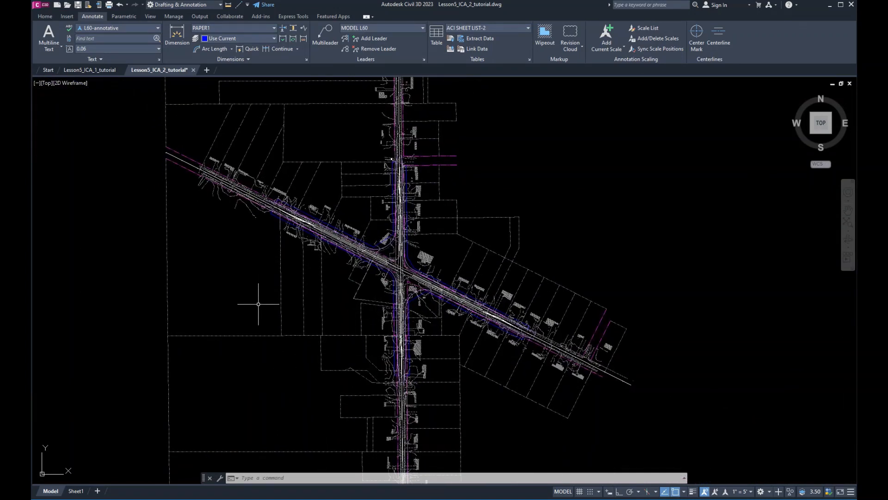
pyautogui.moveTo(258, 304)
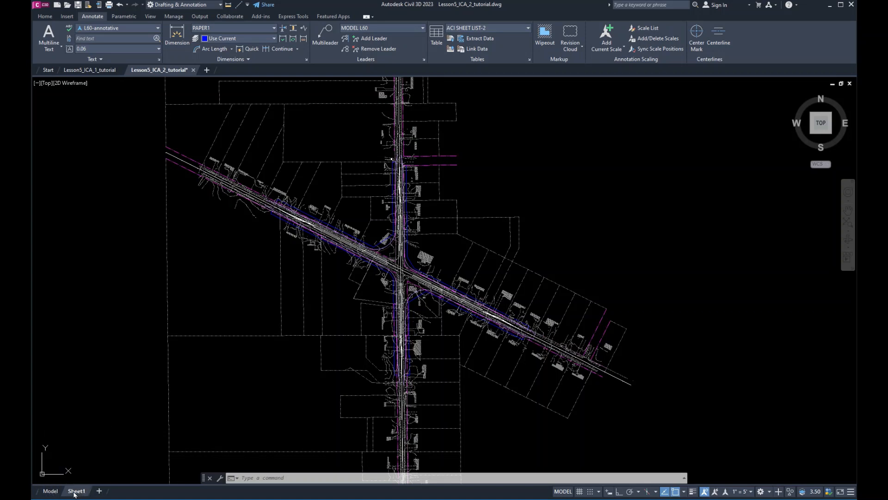
# Open the Sheet1 layout and examine the intersection and its radius labels on the sheet
pyautogui.click(75, 493)
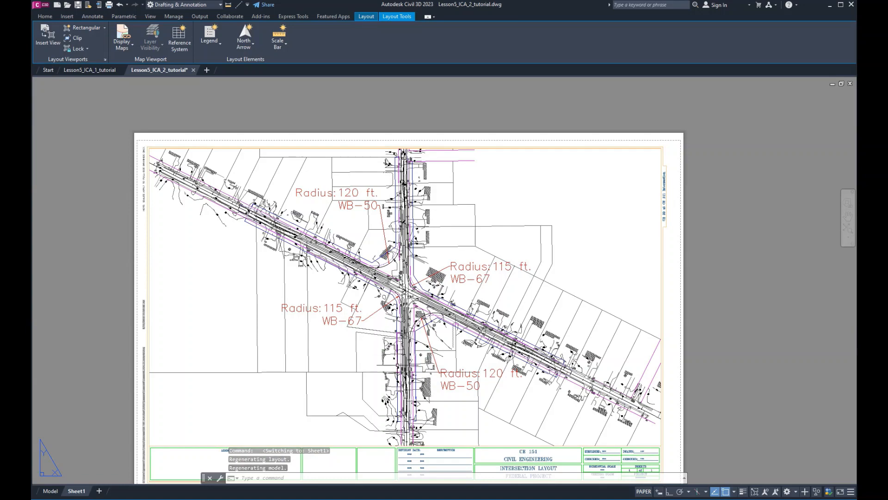
pyautogui.moveTo(406, 373); pyautogui.dragTo(420, 328, button='middle')
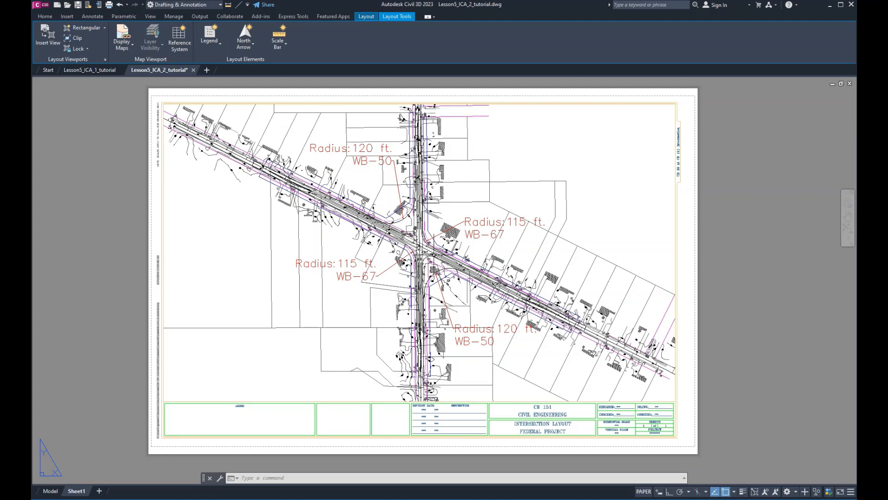
pyautogui.scroll(5, 419, 247)
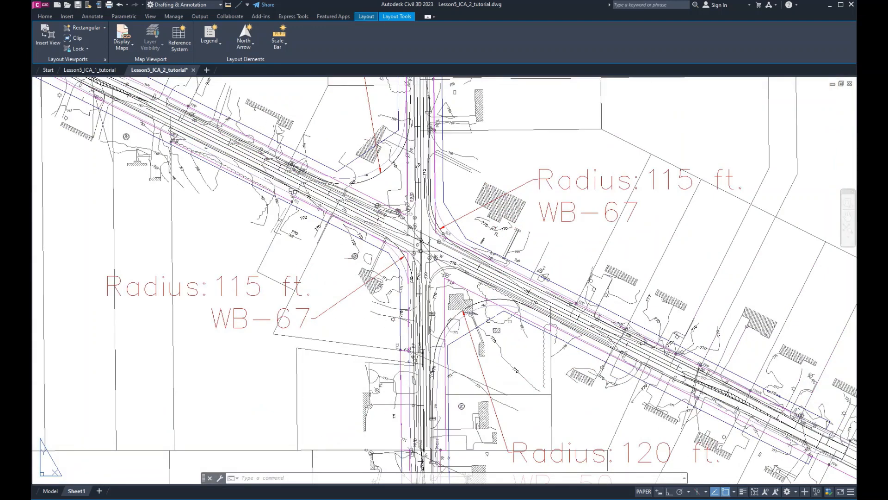
pyautogui.scroll(-3, 419, 254)
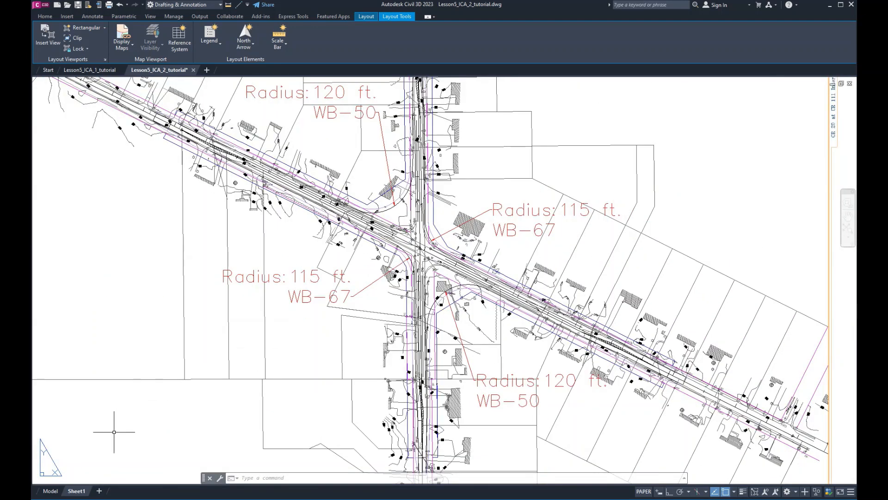
# Switch to model space, select two road lines at the intersection, and clear the selection
pyautogui.click(48, 492)
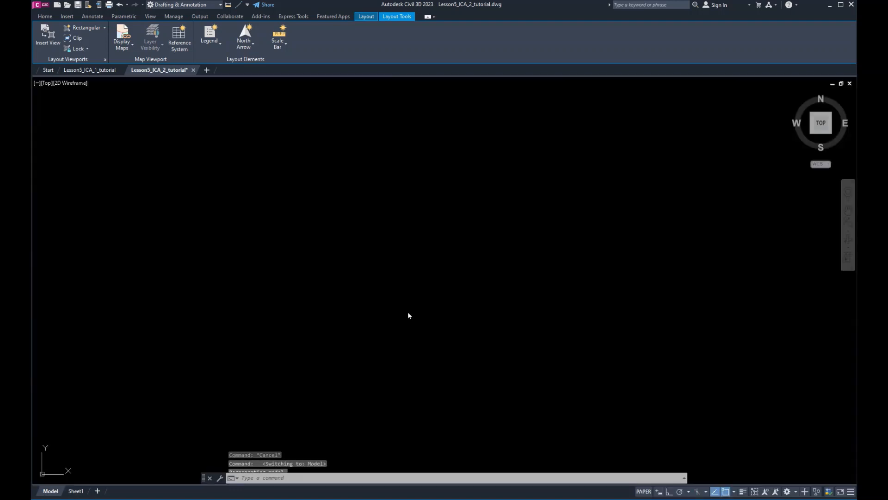
pyautogui.scroll(3, 403, 273)
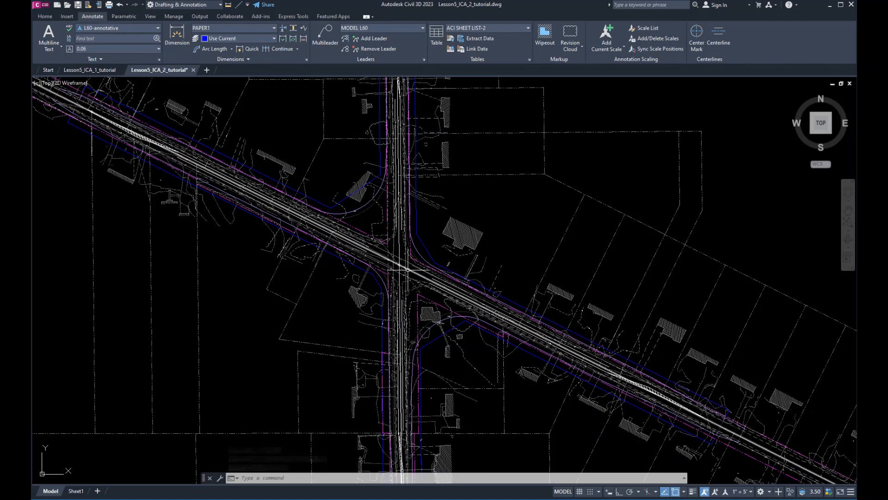
pyautogui.click(407, 271)
pyautogui.click(397, 307)
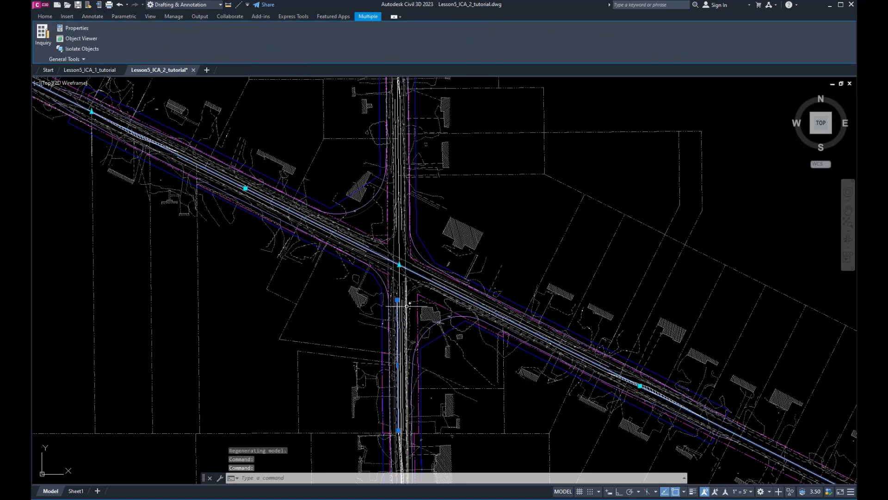
pyautogui.press('Escape')
pyautogui.press('Escape')
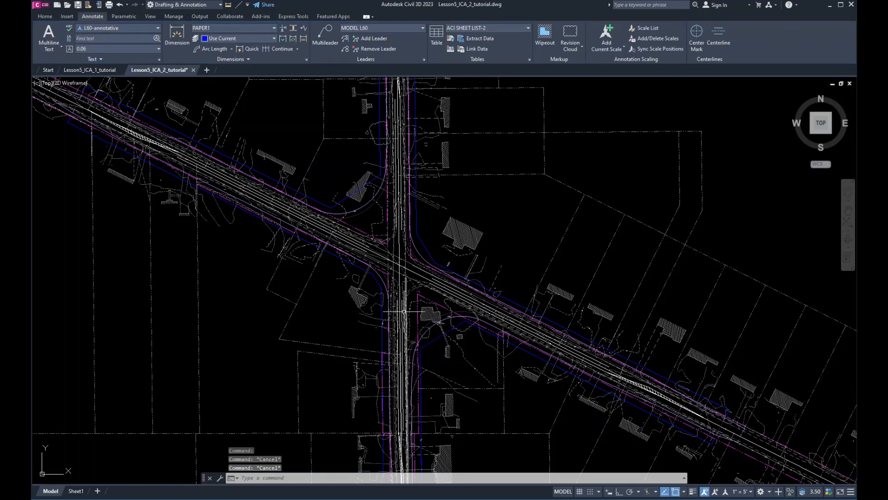
# Return to the Sheet1 layout and try to select a road line at the intersection from paper space
pyautogui.click(77, 492)
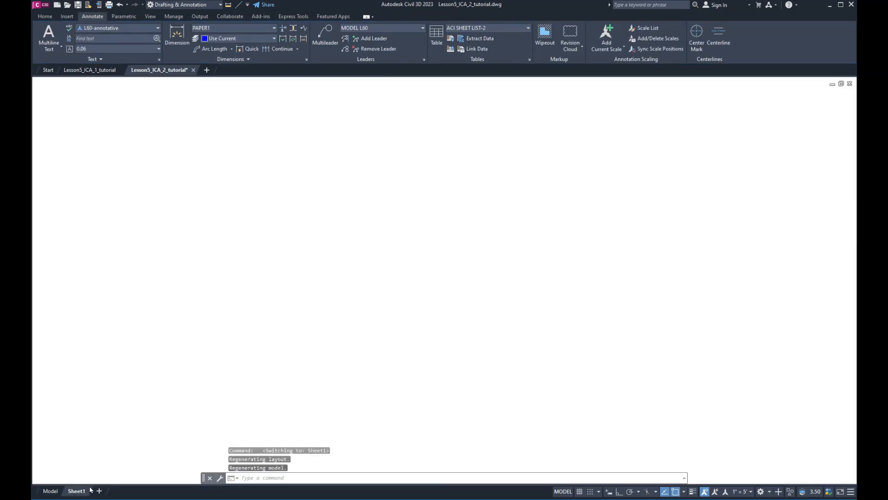
pyautogui.click(422, 250)
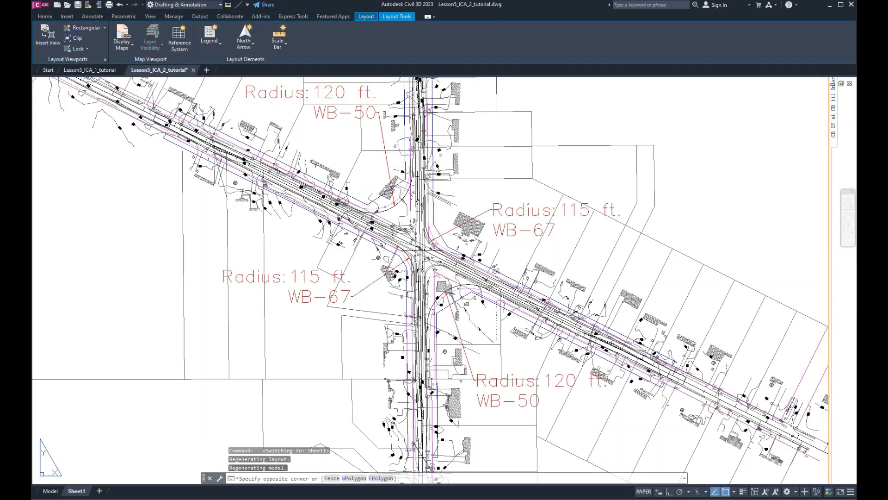
pyautogui.press('Escape')
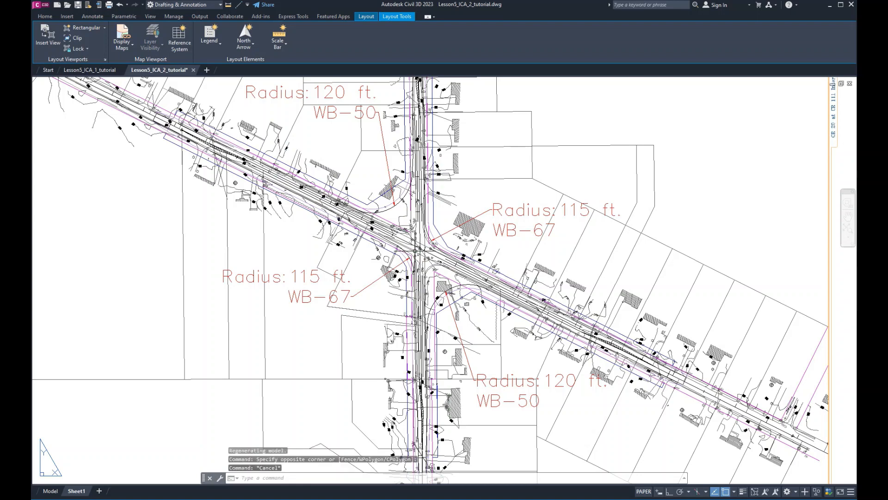
pyautogui.scroll(-2, 418, 252)
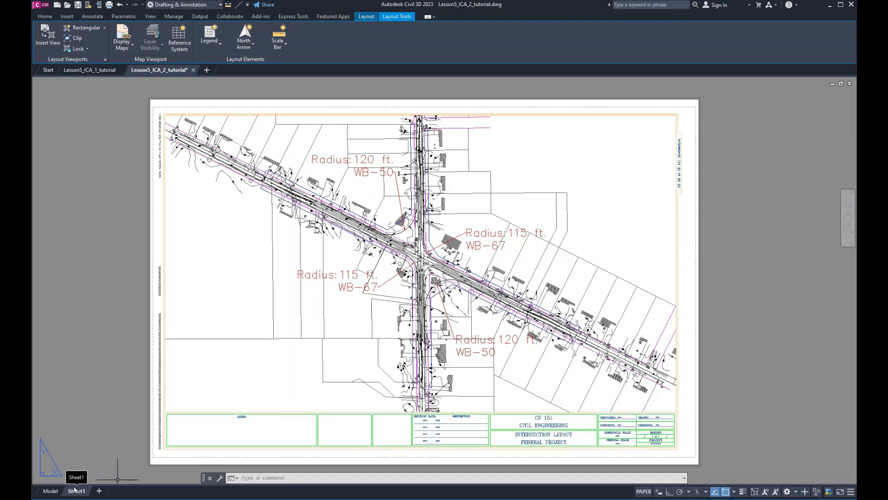
# Activate model space inside the Sheet1 viewport, and return to paper space
pyautogui.click(643, 492)
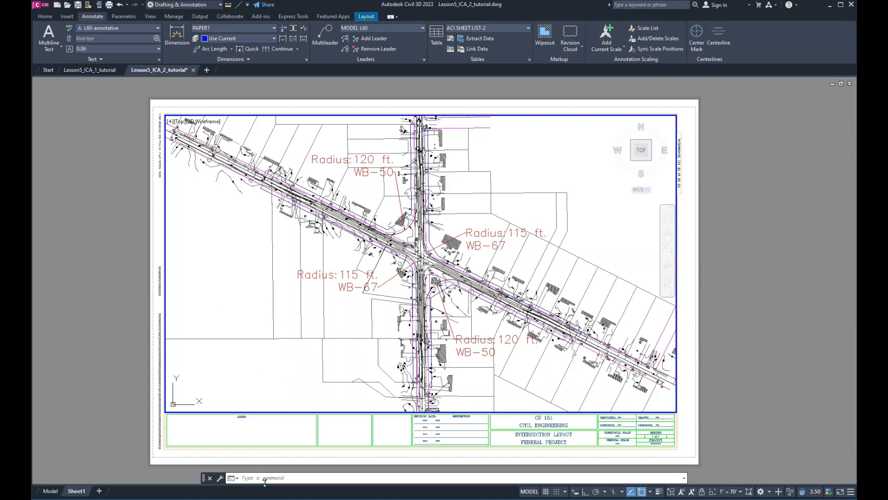
pyautogui.doubleClick(194, 463)
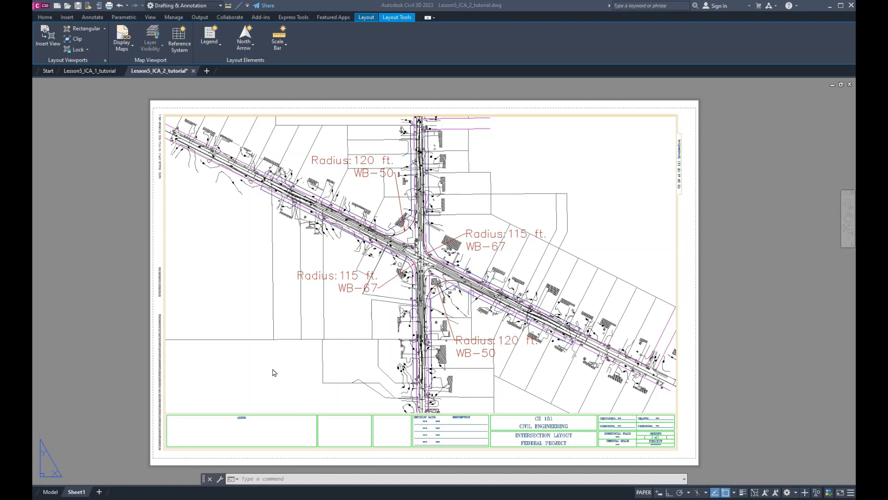
pyautogui.scroll(2, 446, 252)
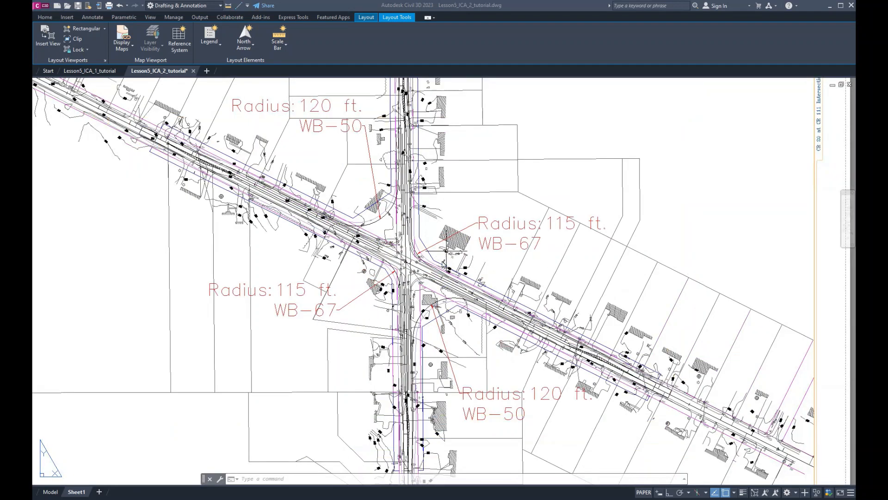
# View the whole Sheet1 page with its title block, and return from the active viewport to paper space
pyautogui.scroll(-4, 410, 291)
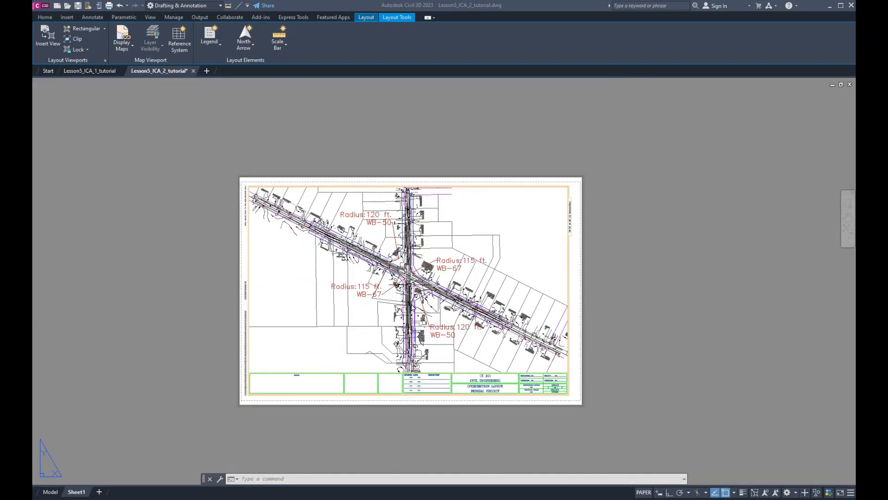
pyautogui.scroll(2, 399, 280)
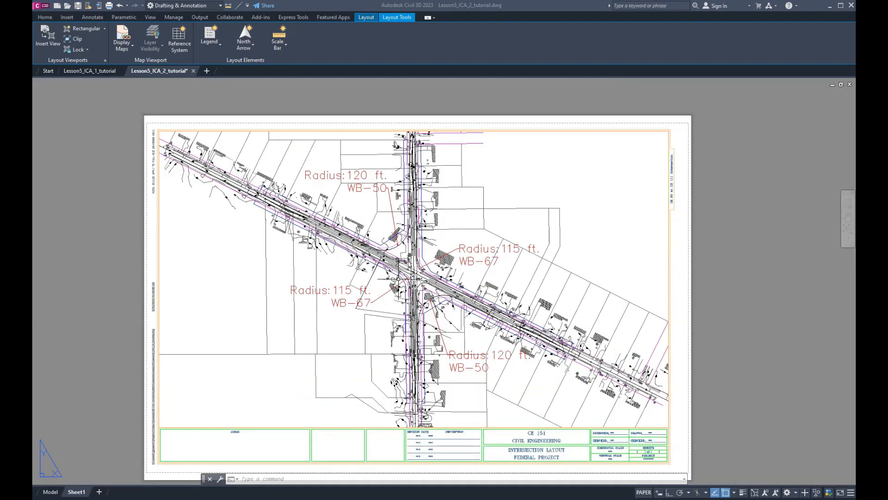
pyautogui.moveTo(410, 323); pyautogui.dragTo(392, 297, button='middle')
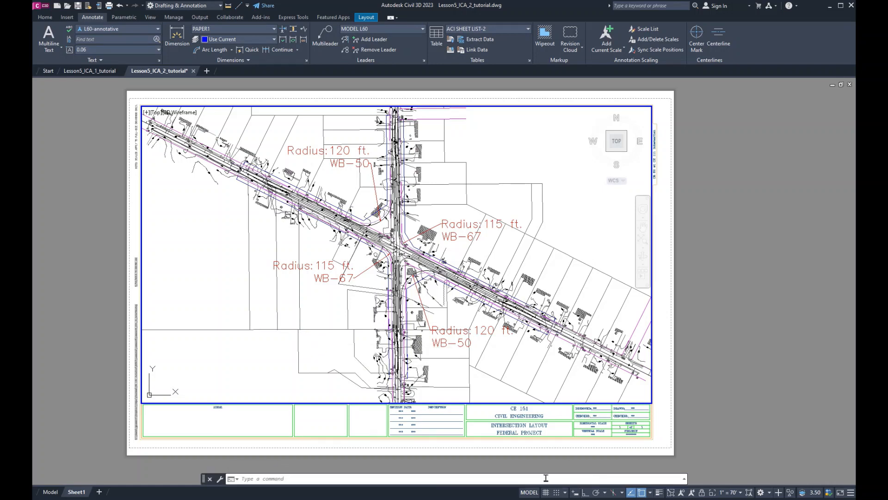
pyautogui.click(530, 494)
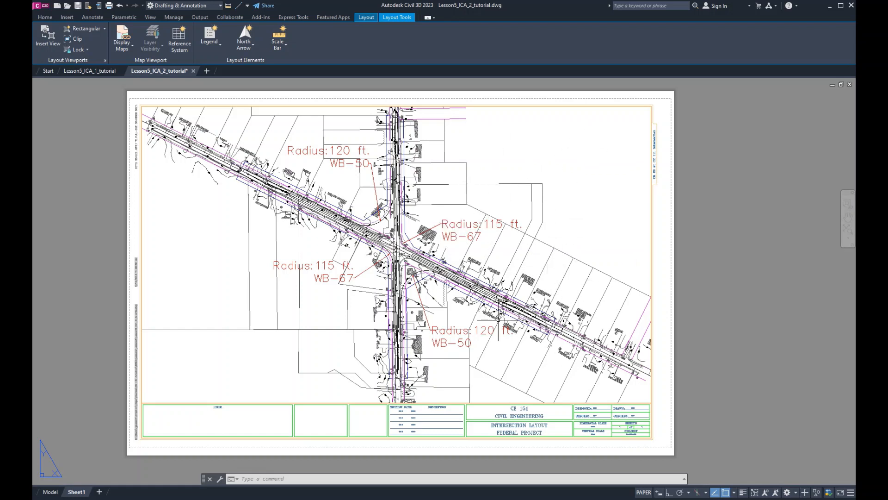
# Activate model space inside the Sheet1 viewport, pick near the road southeast of the intersection, and clear any selection
pyautogui.click(644, 493)
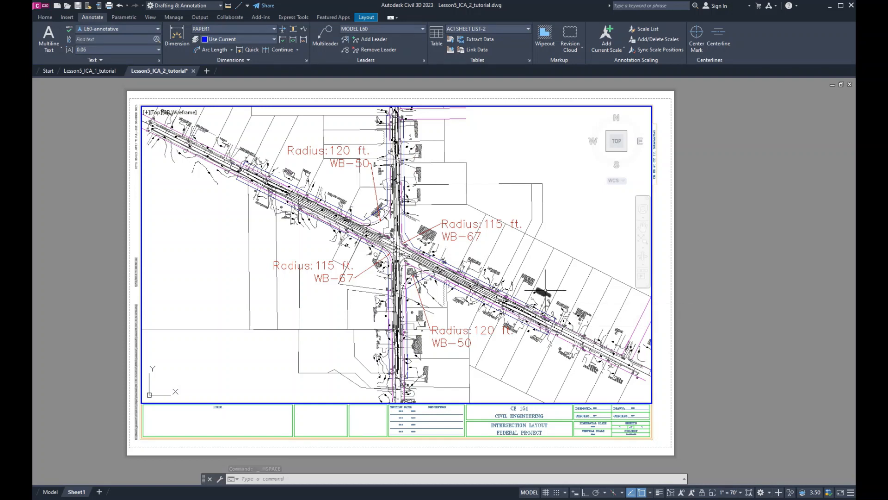
pyautogui.click(516, 275)
pyautogui.press('Escape')
pyautogui.press('Escape')
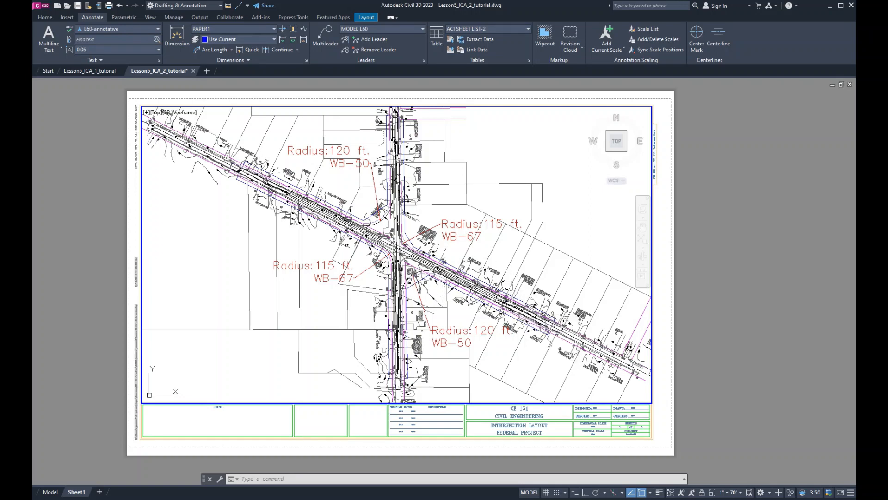
# Enlarge the drawing inside the viewport around the centre of the intersection, and return to paper space
pyautogui.scroll(5, 389, 259)
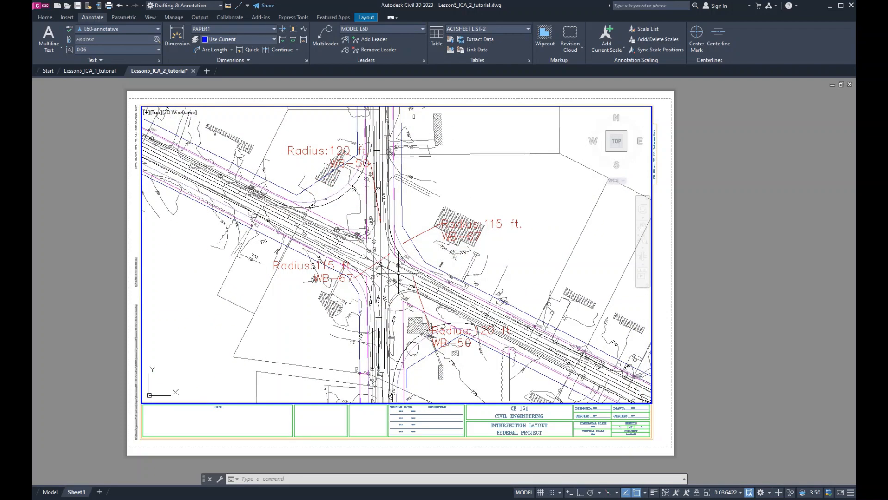
pyautogui.scroll(4, 397, 272)
pyautogui.moveTo(397, 272)
pyautogui.mouseDown(button='middle')
pyautogui.moveTo(453, 252)
pyautogui.moveTo(432, 240)
pyautogui.moveTo(506, 269)
pyautogui.moveTo(545, 264)
pyautogui.moveTo(550, 242)
pyautogui.moveTo(549, 257)
pyautogui.moveTo(423, 254)
pyautogui.moveTo(427, 214)
pyautogui.moveTo(396, 263)
pyautogui.moveTo(382, 259)
pyautogui.moveTo(395, 258)
pyautogui.moveTo(398, 270)
pyautogui.mouseUp(button='middle')
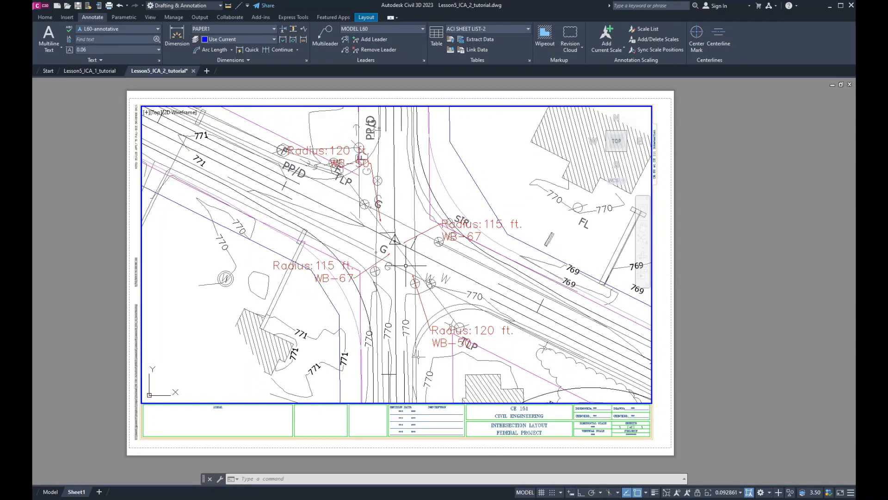
pyautogui.scroll(-2, 406, 266)
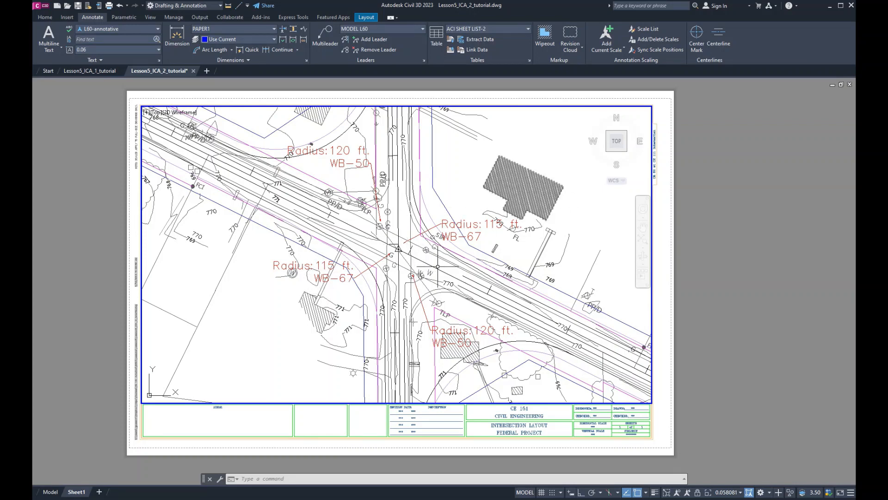
pyautogui.scroll(1, 394, 280)
pyautogui.scroll(-1, 389, 279)
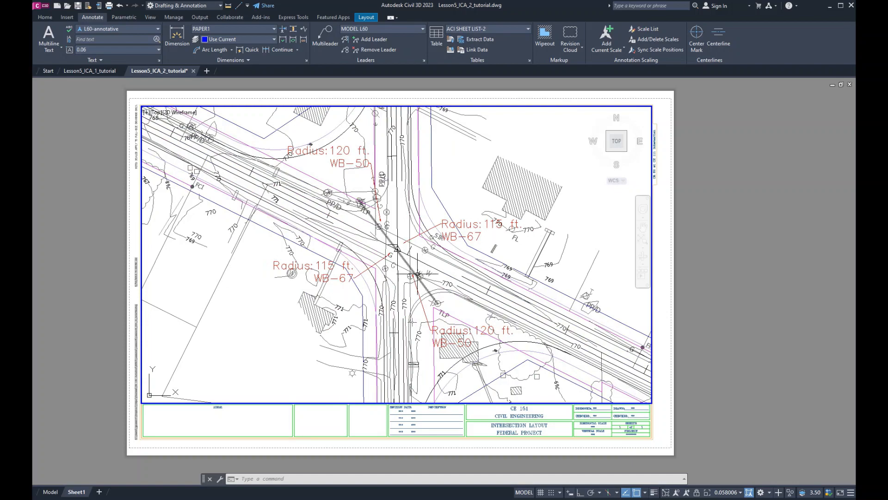
pyautogui.moveTo(414, 273)
pyautogui.mouseDown(button='middle')
pyautogui.moveTo(398, 281)
pyautogui.moveTo(415, 276)
pyautogui.mouseUp(button='middle')
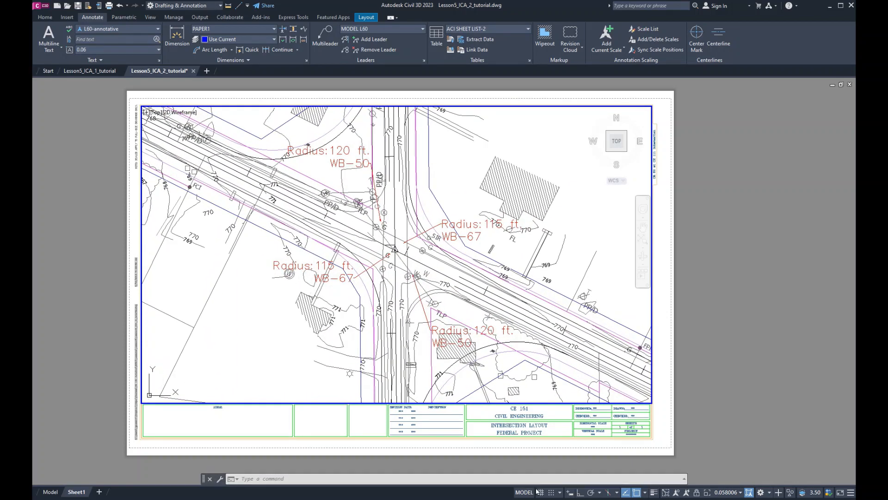
pyautogui.doubleClick(555, 441)
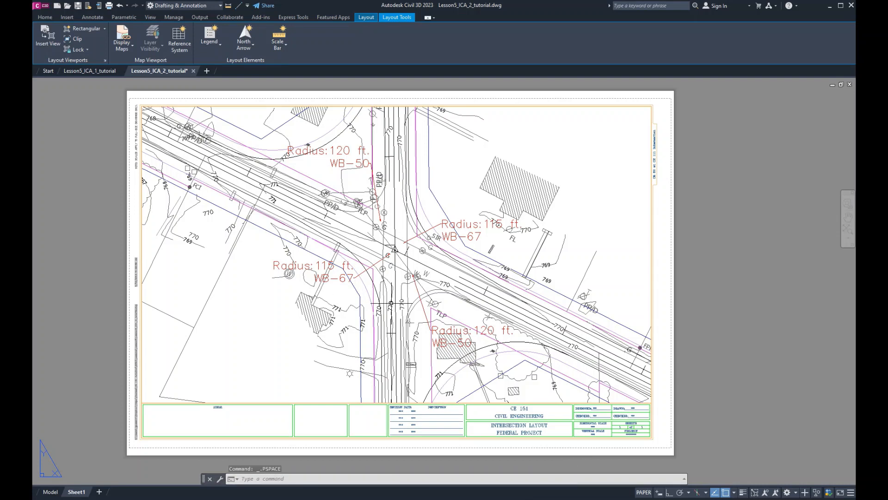
# Examine the sheet in paper space at several magnifications, comparing the radius labels and title block with the viewport contents
pyautogui.scroll(-2, 370, 276)
pyautogui.scroll(2, 389, 306)
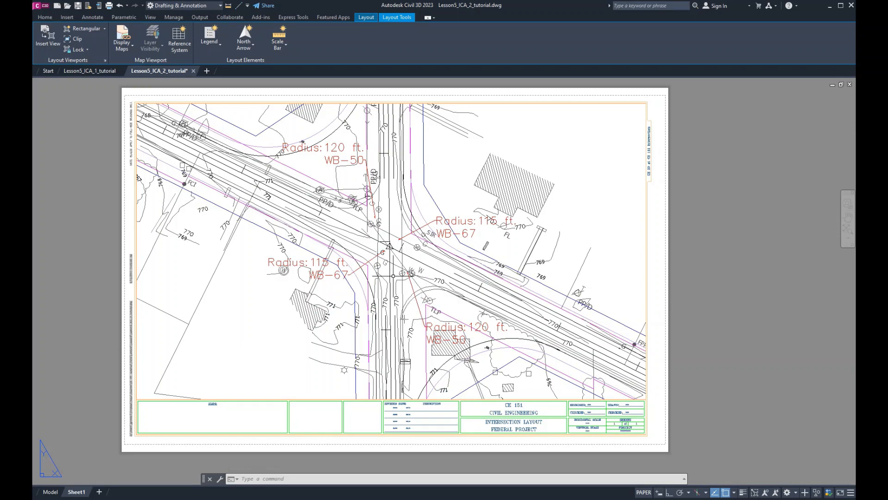
pyautogui.scroll(-2, 407, 301)
pyautogui.scroll(2, 399, 300)
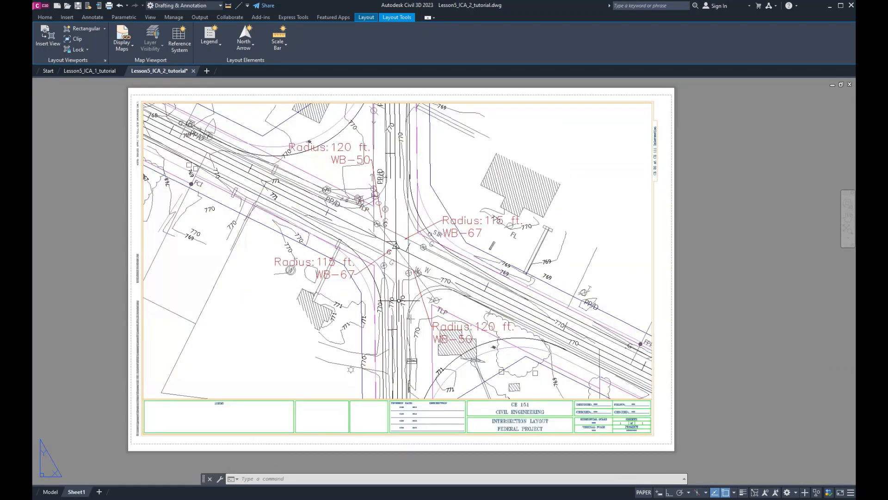
pyautogui.scroll(-2, 399, 300)
pyautogui.scroll(2, 402, 300)
pyautogui.scroll(-2, 410, 301)
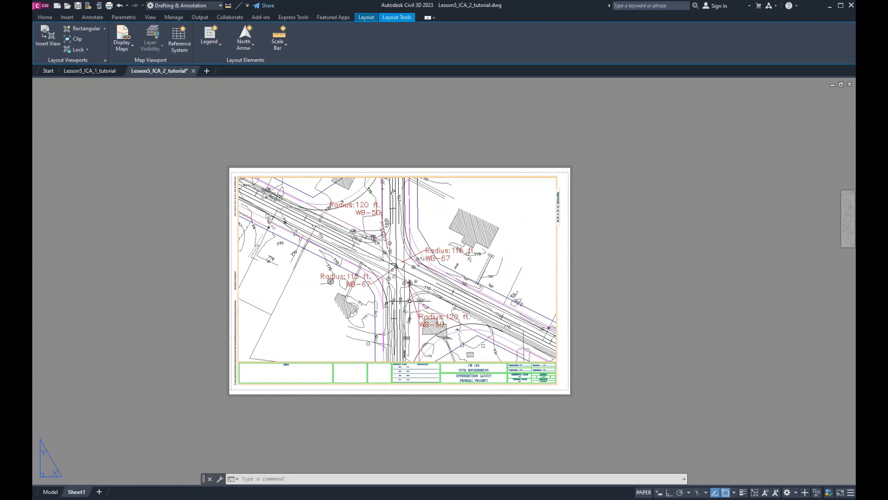
pyautogui.scroll(-2, 417, 314)
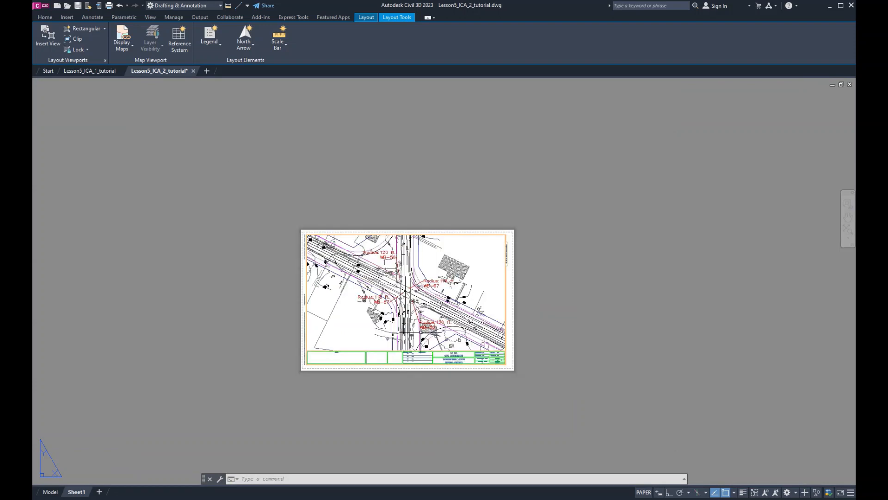
pyautogui.scroll(2, 418, 317)
pyautogui.scroll(2, 420, 310)
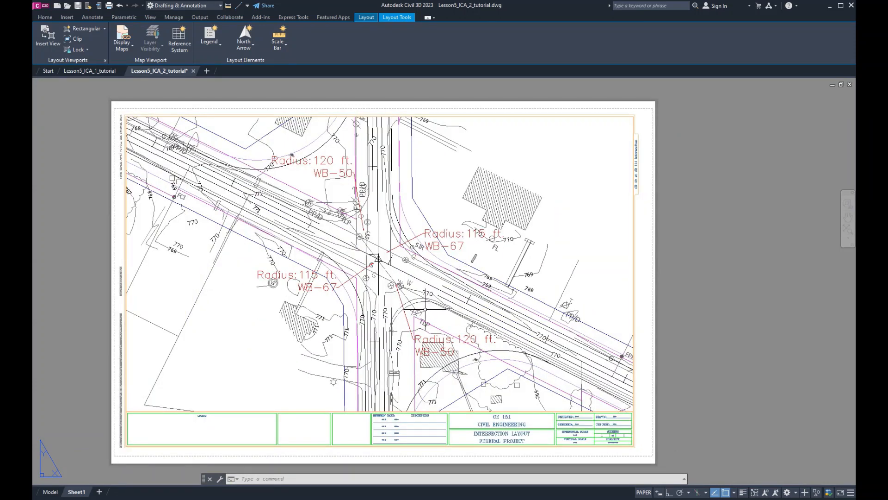
pyautogui.scroll(-2, 423, 300)
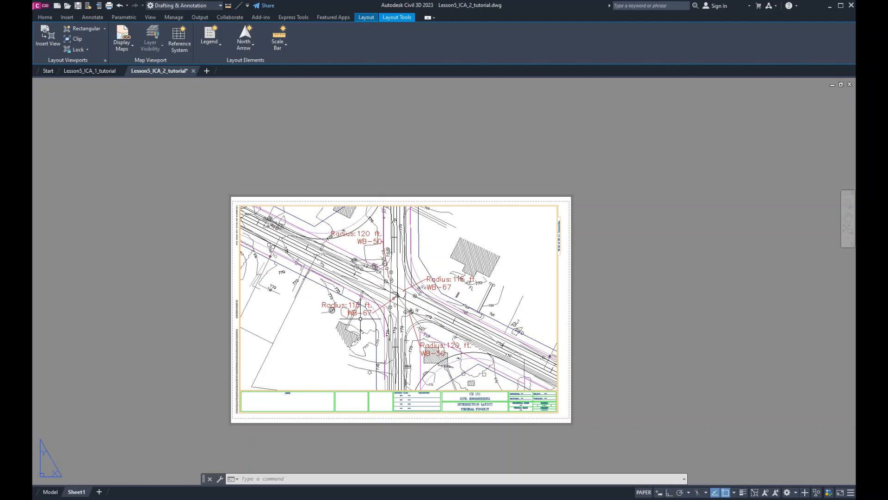
pyautogui.scroll(2, 367, 316)
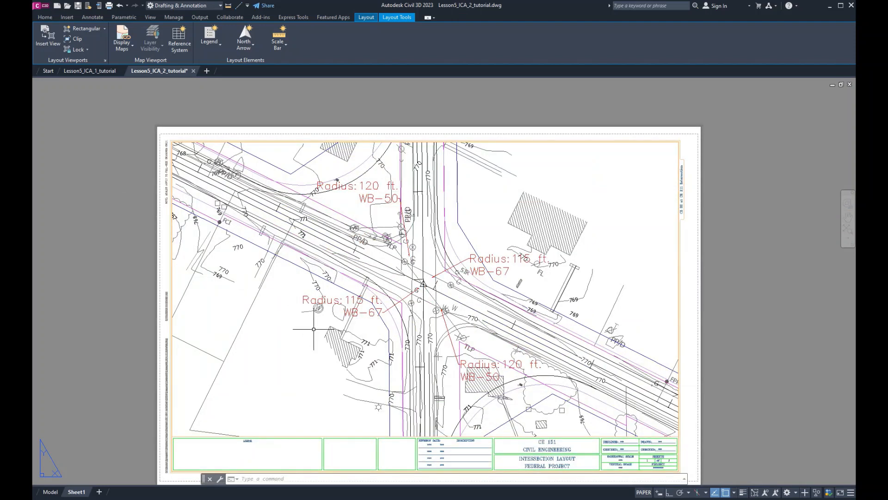
pyautogui.scroll(-2, 293, 319)
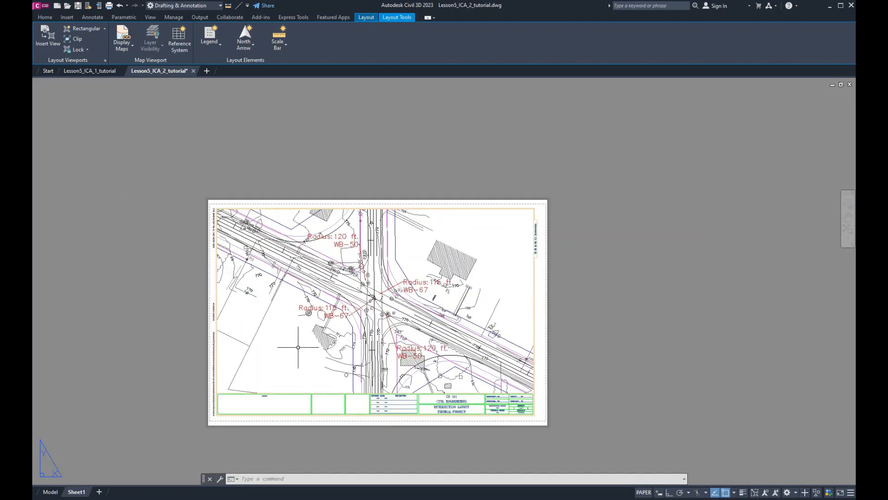
pyautogui.moveTo(297, 341); pyautogui.dragTo(329, 343, button='middle')
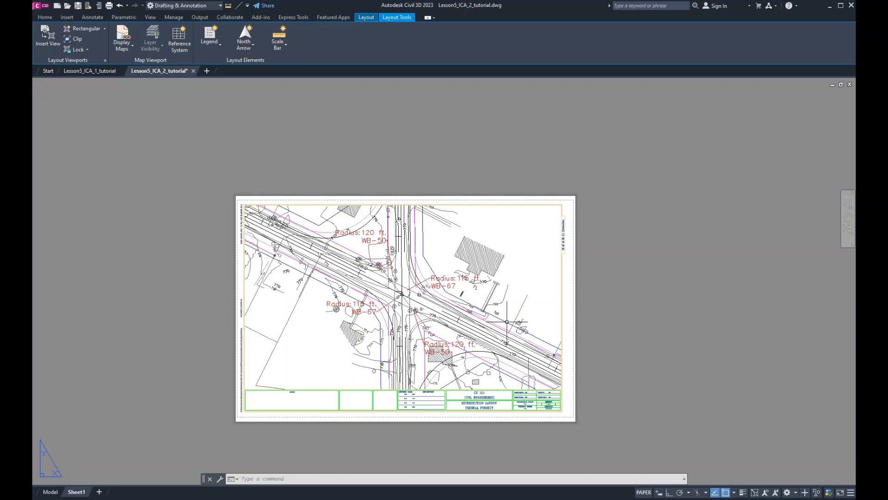
# Activate model space inside the viewport and shrink its drawing to show more of both roads around the intersection
pyautogui.scroll(2, 507, 321)
pyautogui.moveTo(468, 315)
pyautogui.mouseDown(button='middle')
pyautogui.moveTo(504, 284)
pyautogui.moveTo(532, 297)
pyautogui.moveTo(506, 288)
pyautogui.moveTo(513, 293)
pyautogui.mouseUp(button='middle')
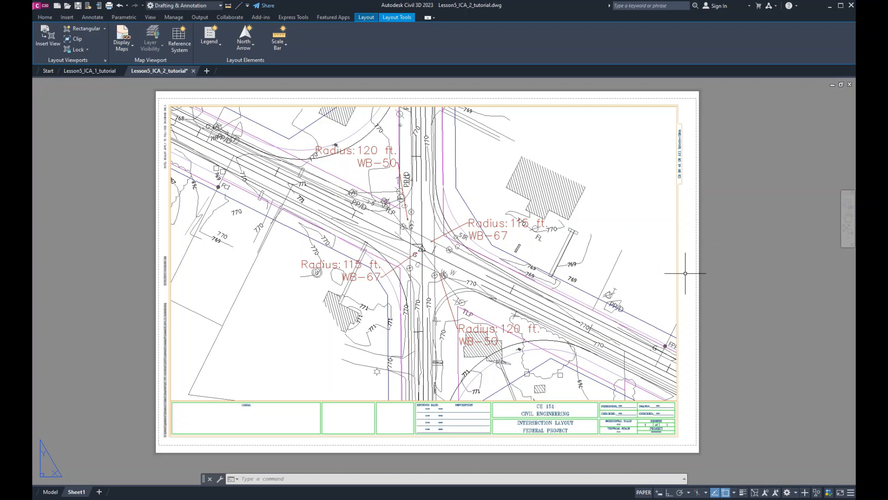
pyautogui.click(643, 492)
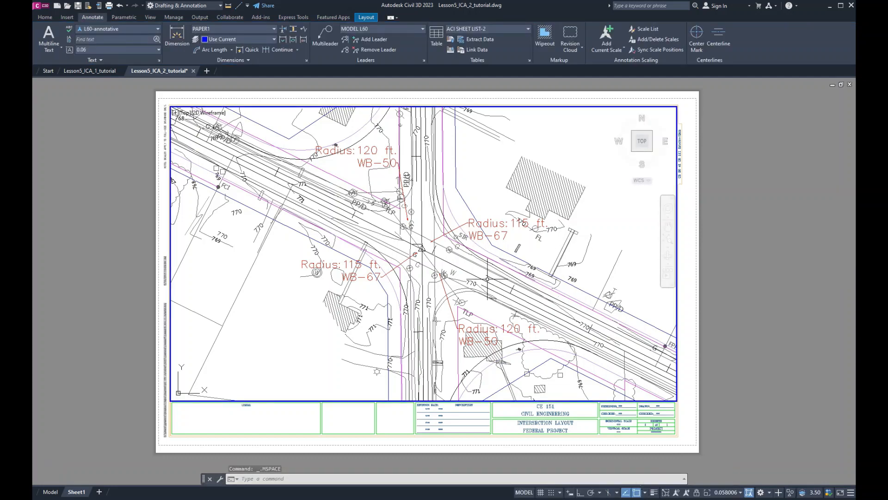
pyautogui.scroll(-4, 482, 286)
pyautogui.moveTo(482, 286); pyautogui.dragTo(491, 277, button='middle')
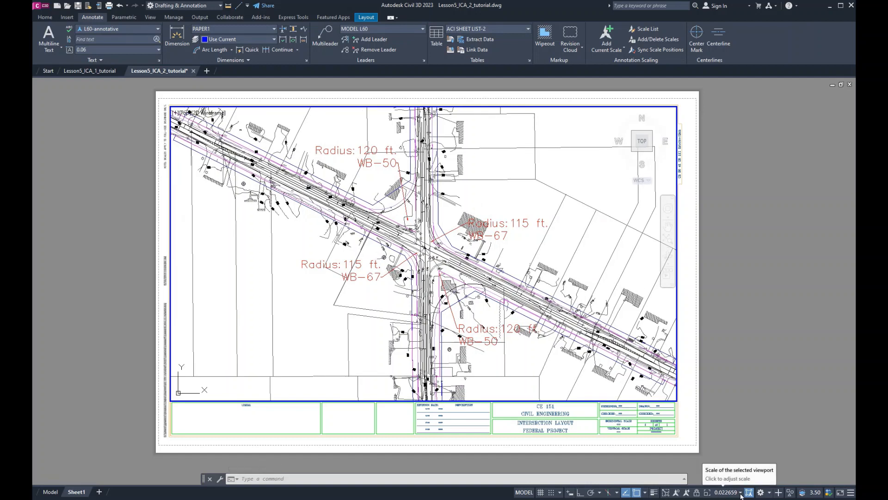
pyautogui.scroll(-1, 546, 303)
pyautogui.scroll(1, 457, 271)
pyautogui.moveTo(514, 303); pyautogui.dragTo(496, 293, button='middle')
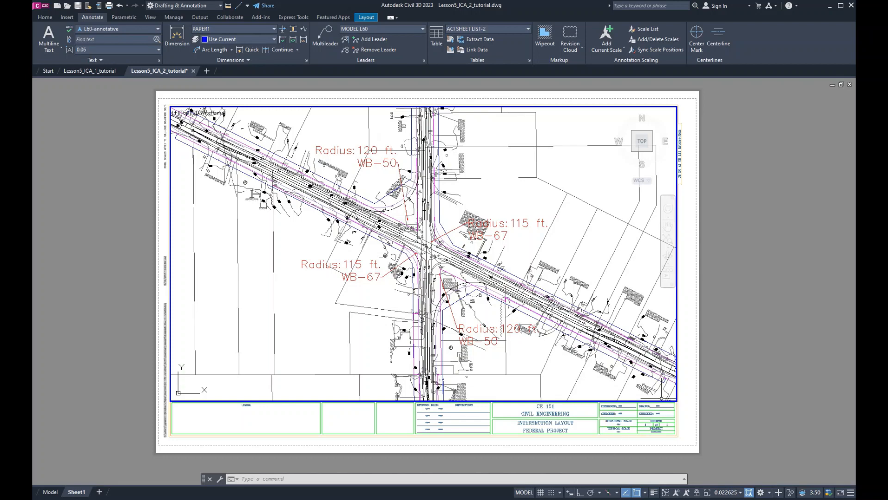
# Set the viewport scale to 1" = 30' and return to paper space
pyautogui.click(741, 493)
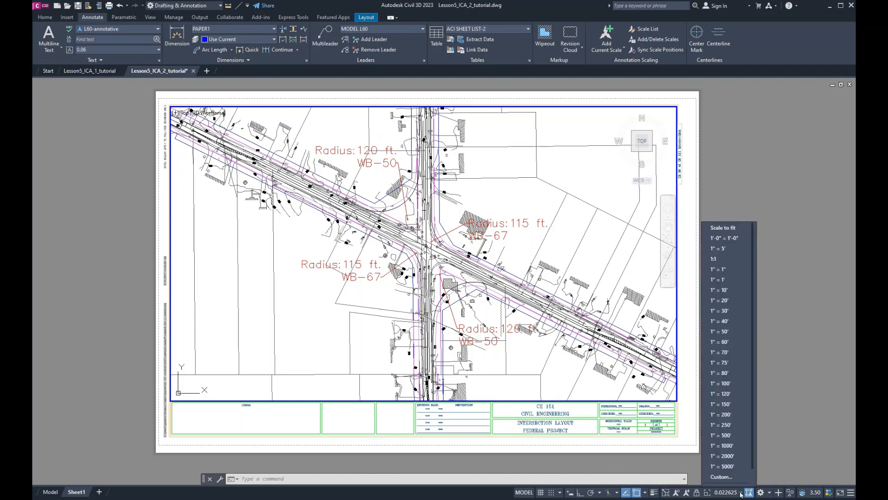
pyautogui.click(741, 492)
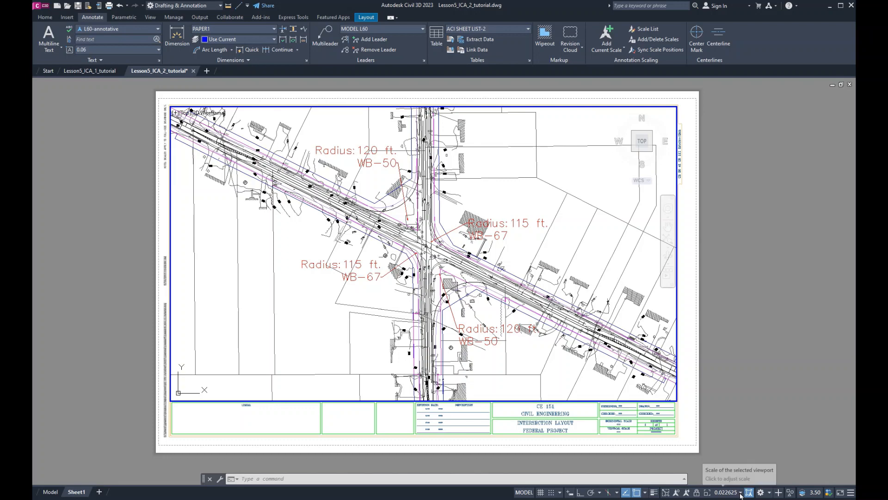
pyautogui.click(741, 493)
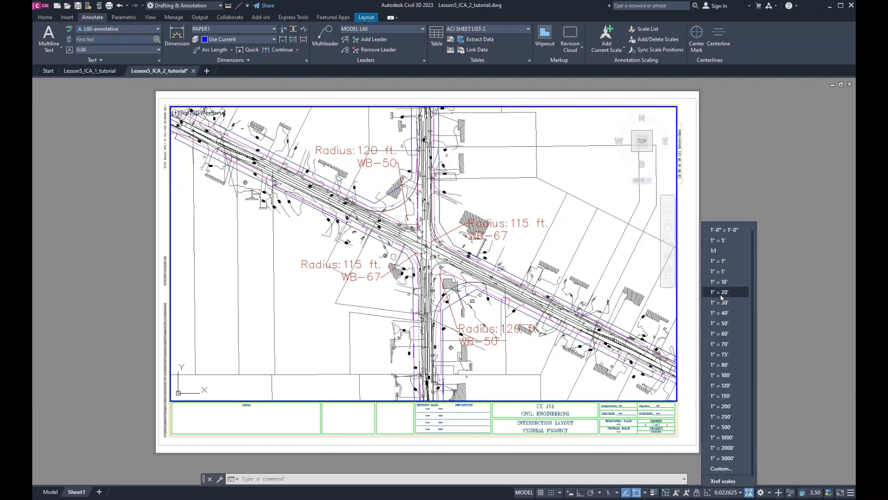
pyautogui.click(720, 303)
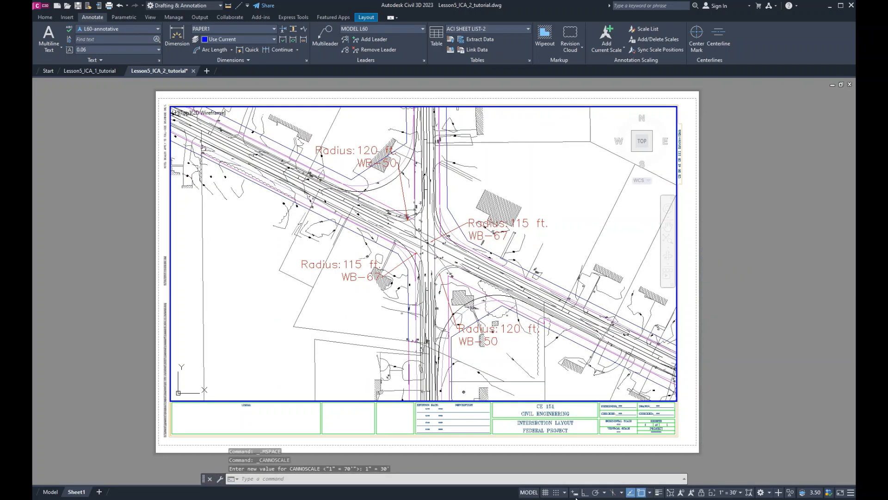
pyautogui.click(530, 493)
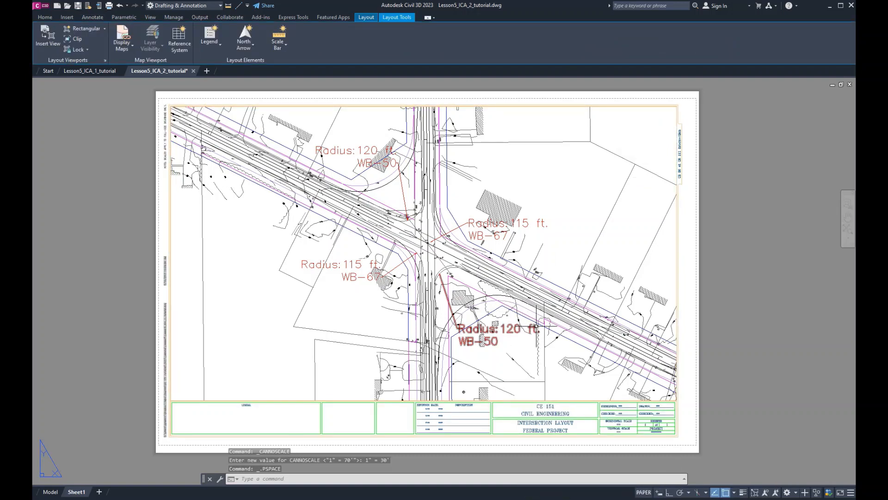
# Activate model space inside the viewport, then shrink and re-enlarge its drawing around the intersection
pyautogui.moveTo(538, 331)
pyautogui.mouseDown(button='middle')
pyautogui.moveTo(494, 318)
pyautogui.moveTo(513, 324)
pyautogui.mouseUp(button='middle')
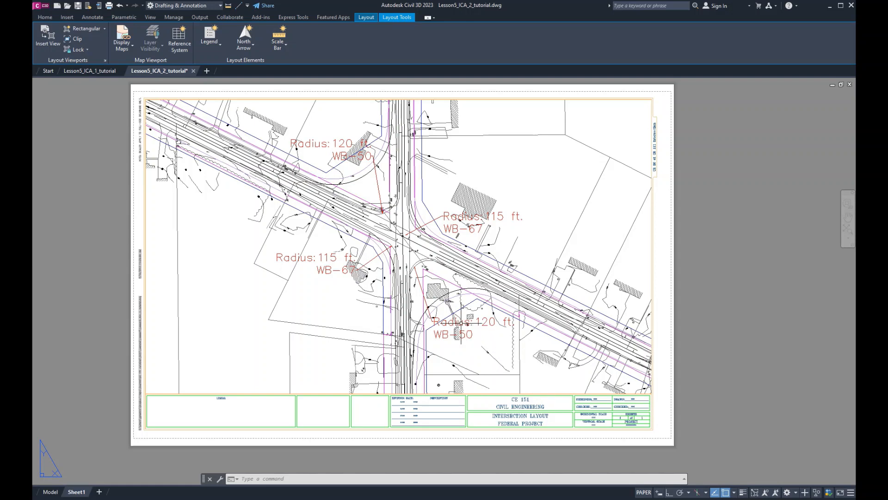
pyautogui.doubleClick(307, 304)
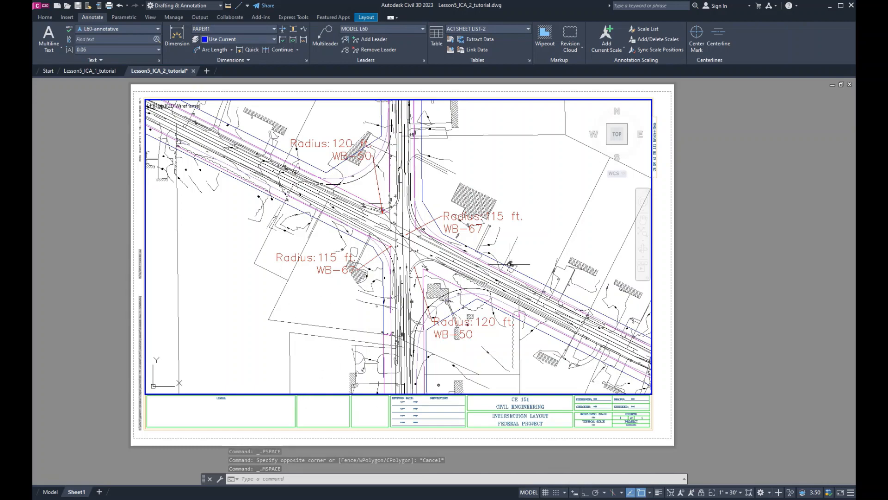
pyautogui.scroll(-8, 413, 241)
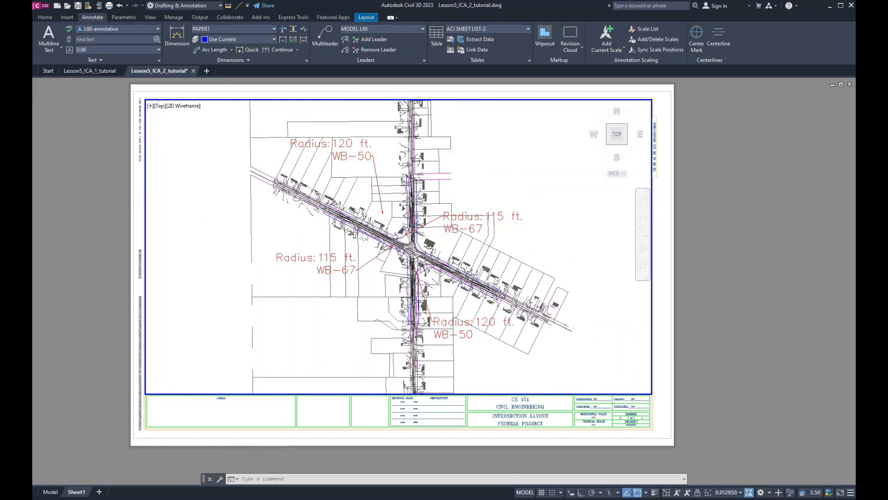
pyautogui.scroll(8, 410, 241)
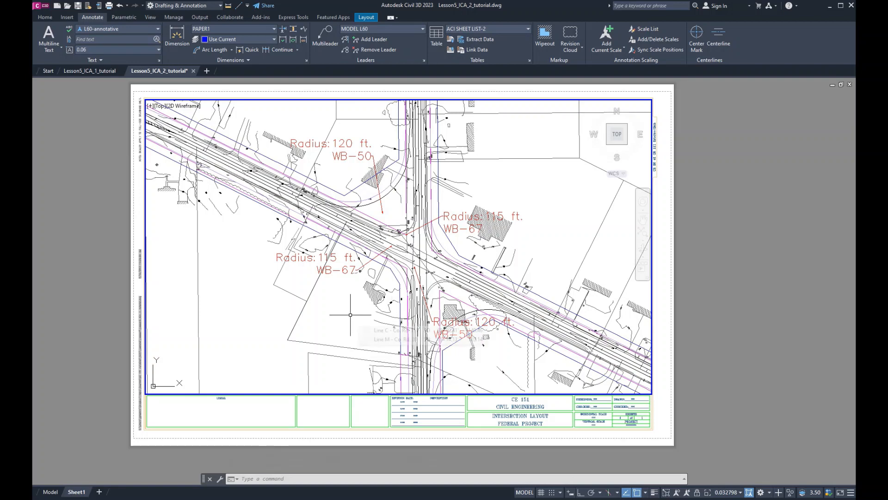
# Undo the viewport zoom changes and the switch into model space, back to the paper space view of the sheet
pyautogui.write('u')
pyautogui.press('Return')
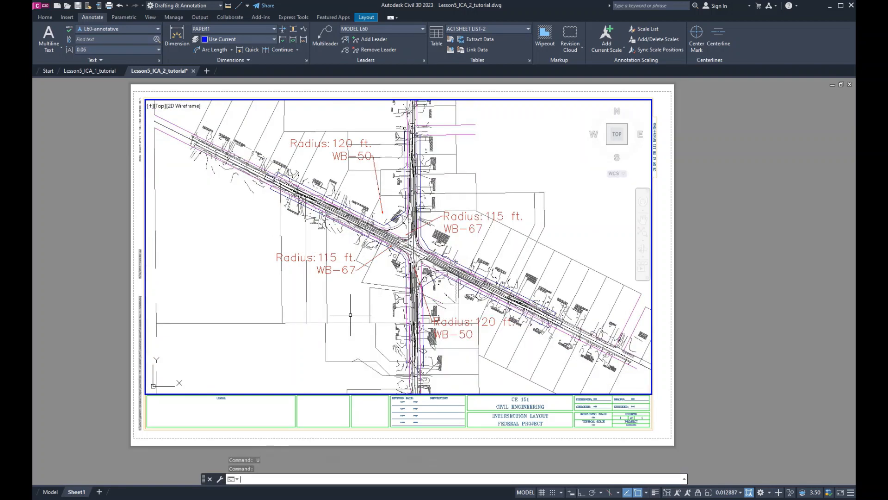
pyautogui.hotkey('ctrl', 'z')
pyautogui.hotkey('ctrl', 'z')
pyautogui.hotkey('ctrl', 'z')
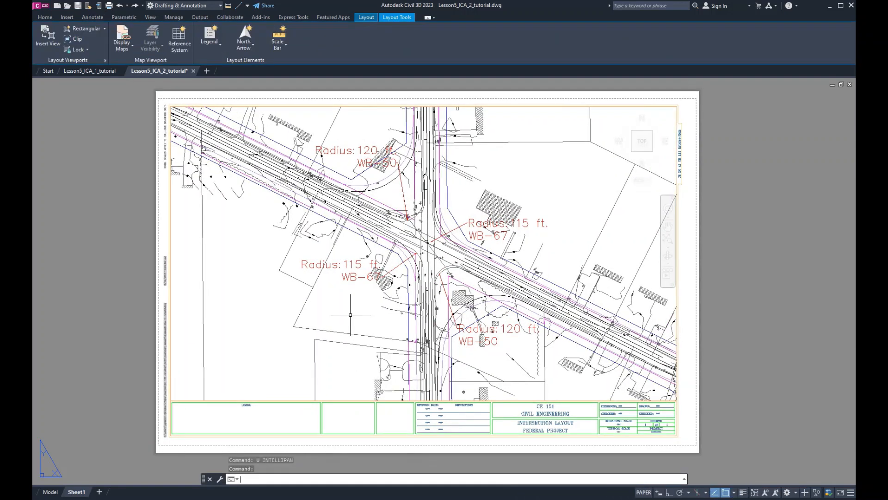
pyautogui.click(356, 304)
pyautogui.scroll(-4, 474, 261)
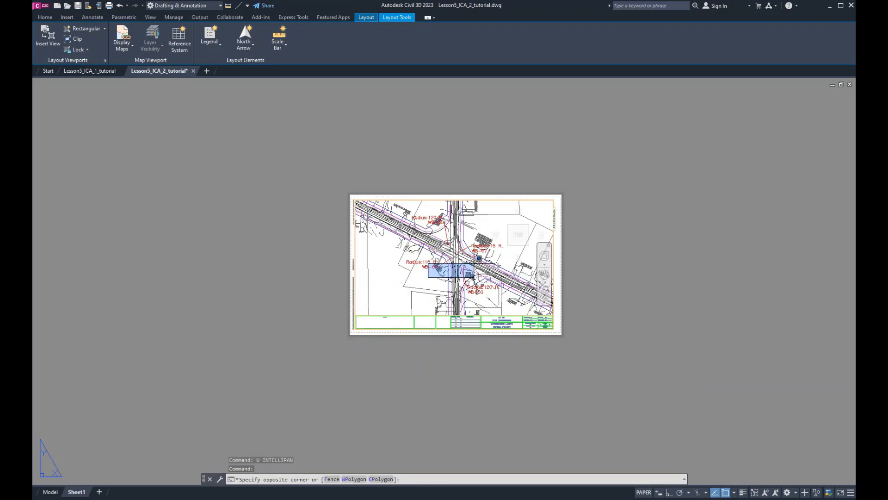
pyautogui.press('Escape')
pyautogui.press('Escape')
pyautogui.press('Escape')
pyautogui.scroll(4, 463, 260)
pyautogui.moveTo(524, 280)
pyautogui.mouseDown(button='middle')
pyautogui.moveTo(494, 305)
pyautogui.moveTo(511, 291)
pyautogui.mouseUp(button='middle')
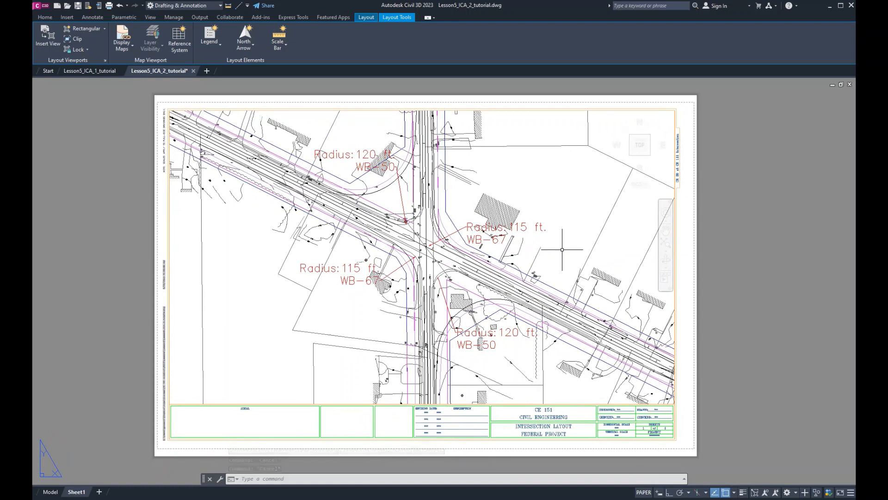
pyautogui.press('Escape')
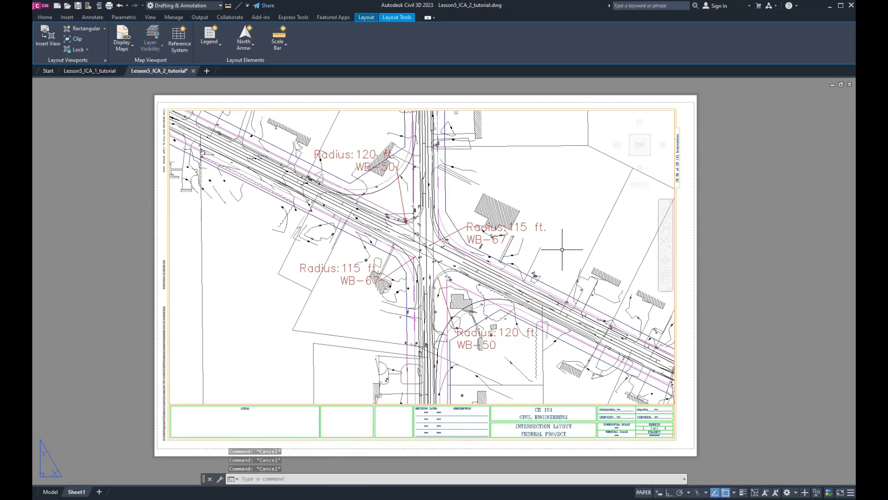
pyautogui.write('VPORTS')
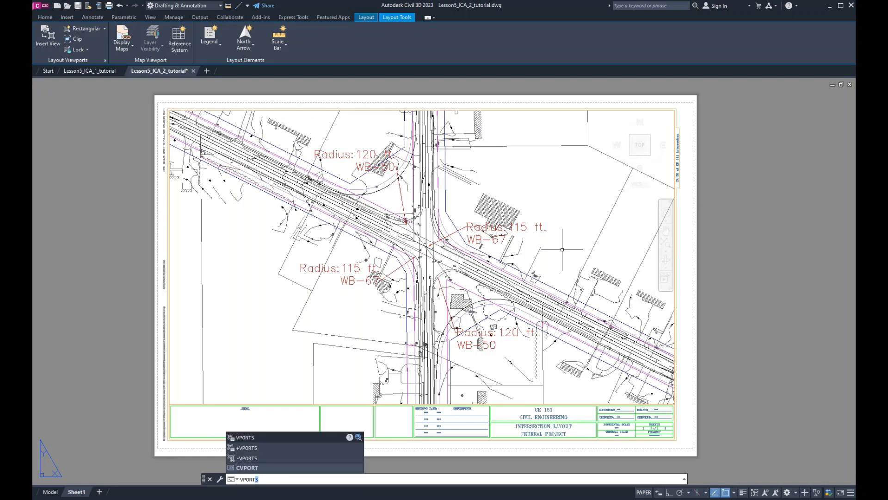
pyautogui.press('Return')
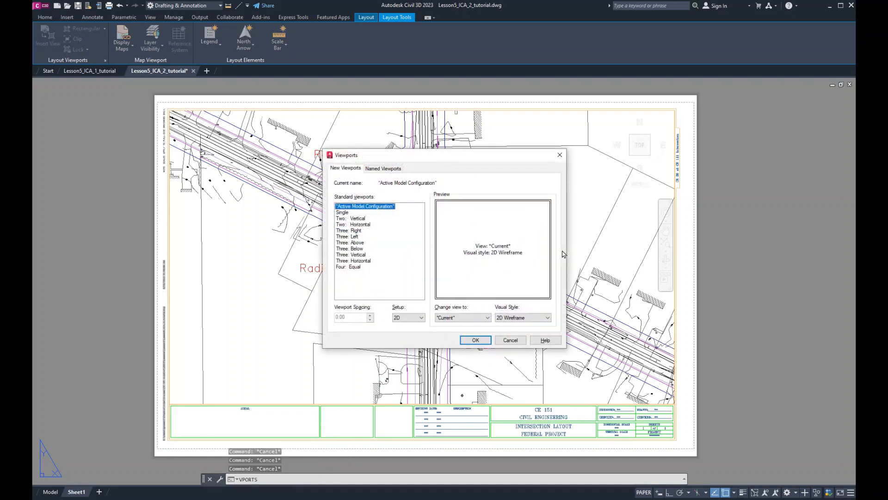
pyautogui.click(509, 342)
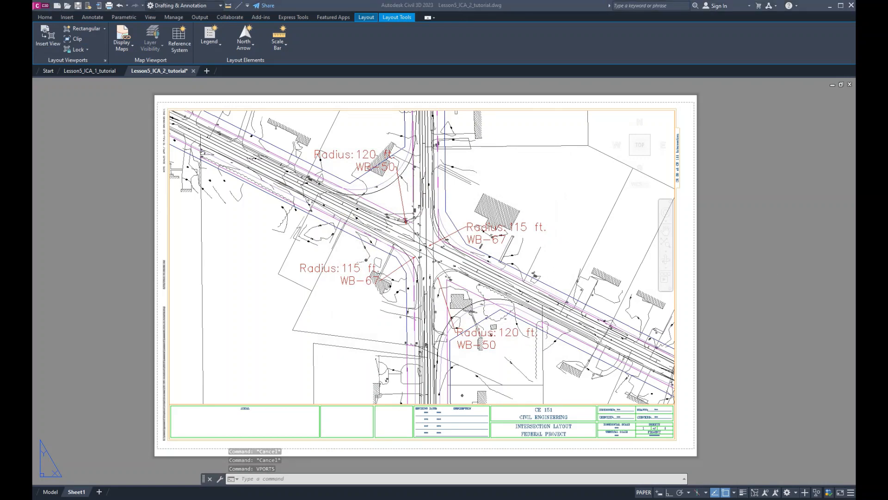
# Switch to the Lesson5_Instructions presentation in PowerPoint and read the viewport clipping instructions, including step 10, before returning to the drawing
pyautogui.moveTo(855, 57); pyautogui.dragTo(598, 29)
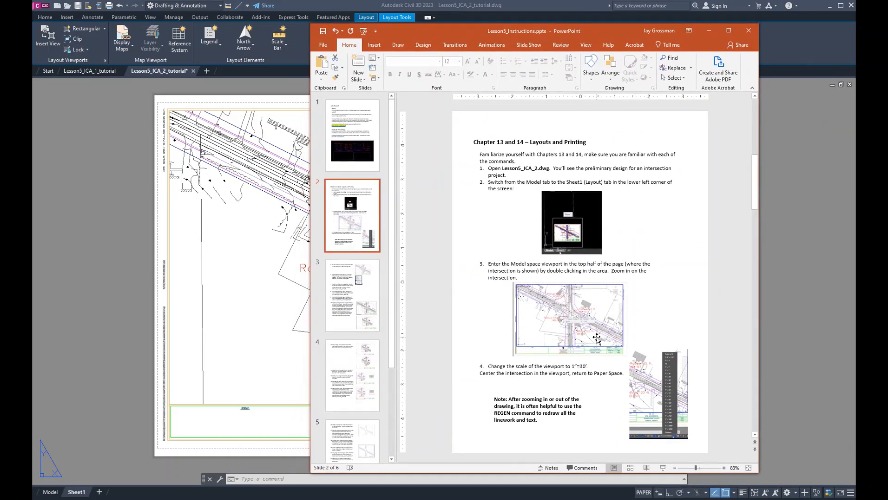
pyautogui.scroll(-2, 573, 341)
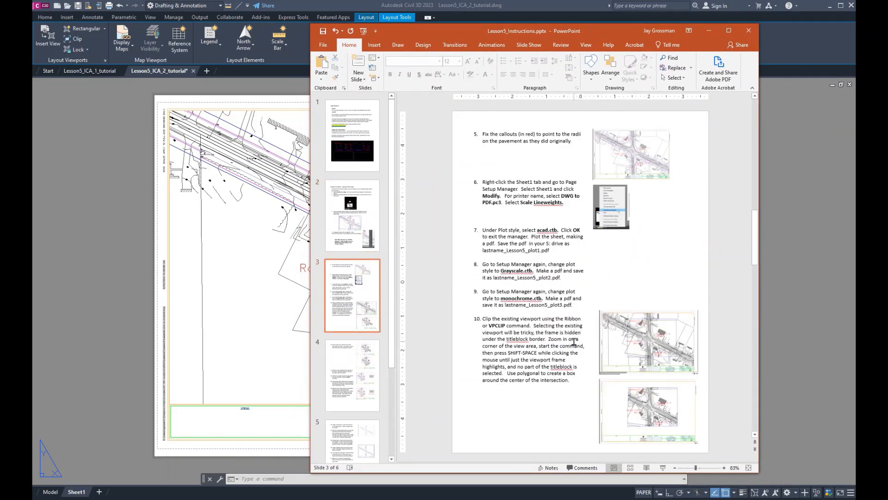
pyautogui.scroll(-1, 576, 341)
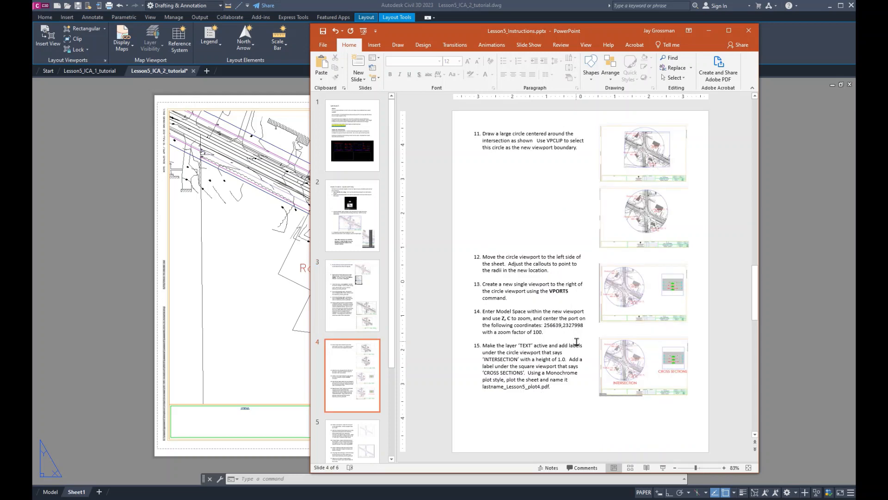
pyautogui.scroll(1, 638, 236)
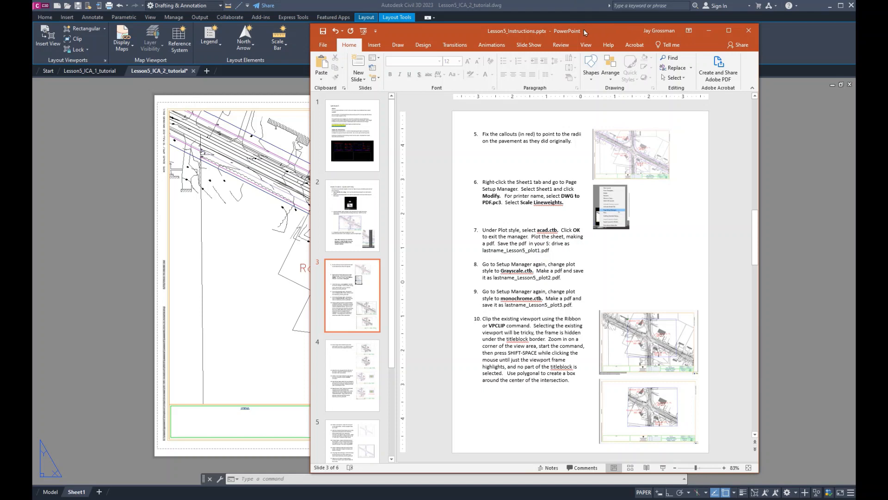
pyautogui.moveTo(586, 33); pyautogui.dragTo(887, 33)
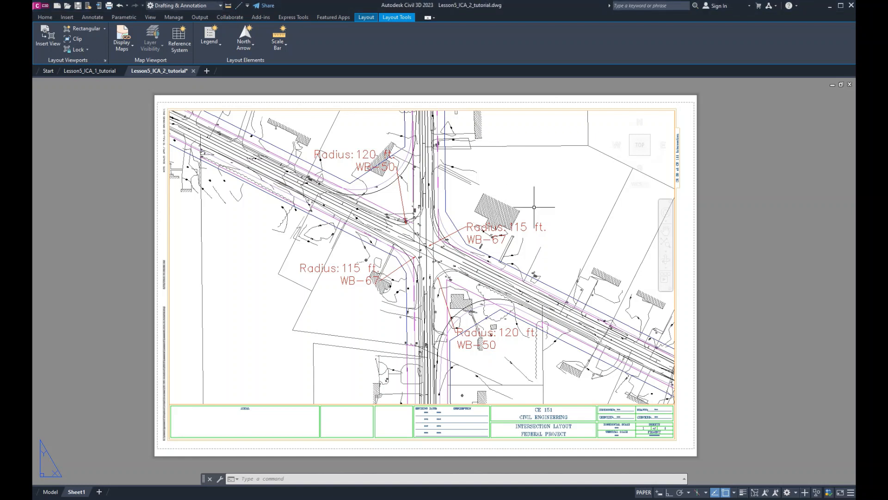
# Start VPCLIP and select the viewport frame hidden under the title block border at the sheet's upper-right corner
pyautogui.press('Escape')
pyautogui.press('Escape')
pyautogui.press('Escape')
pyautogui.write('VPCLIP')
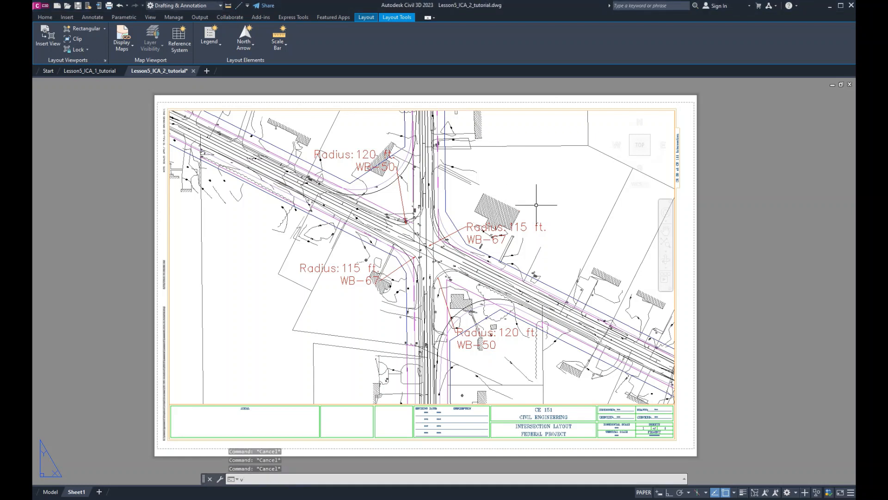
pyautogui.press('Return')
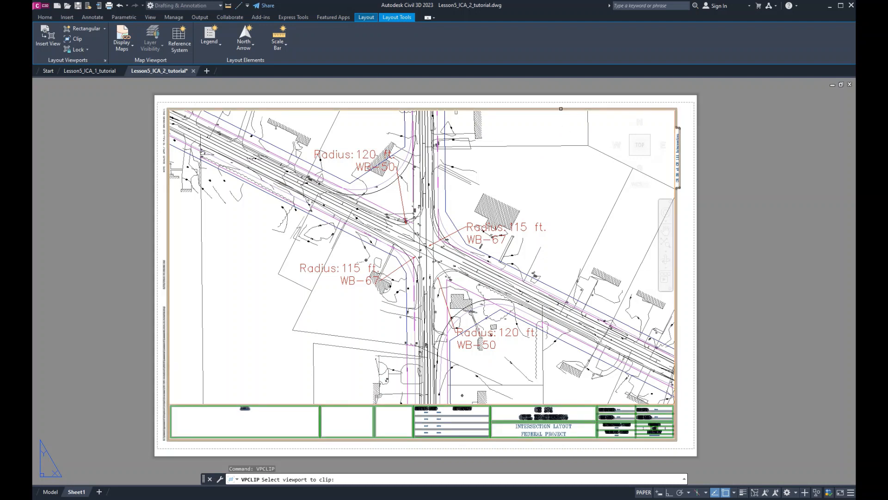
pyautogui.scroll(7, 580, 108)
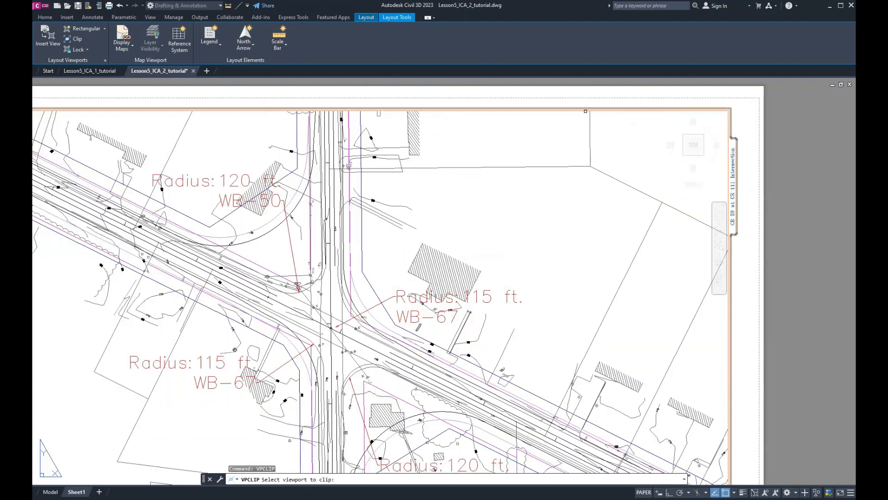
pyautogui.scroll(5, 598, 115)
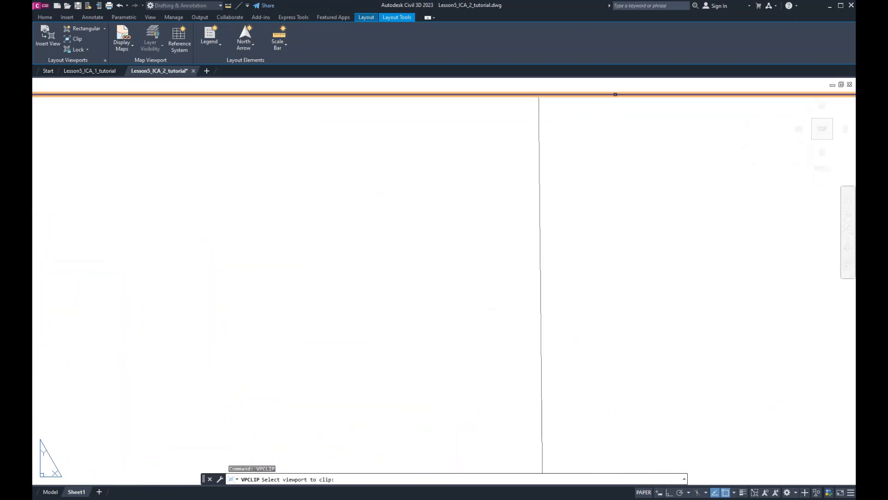
pyautogui.scroll(-10, 440, 160)
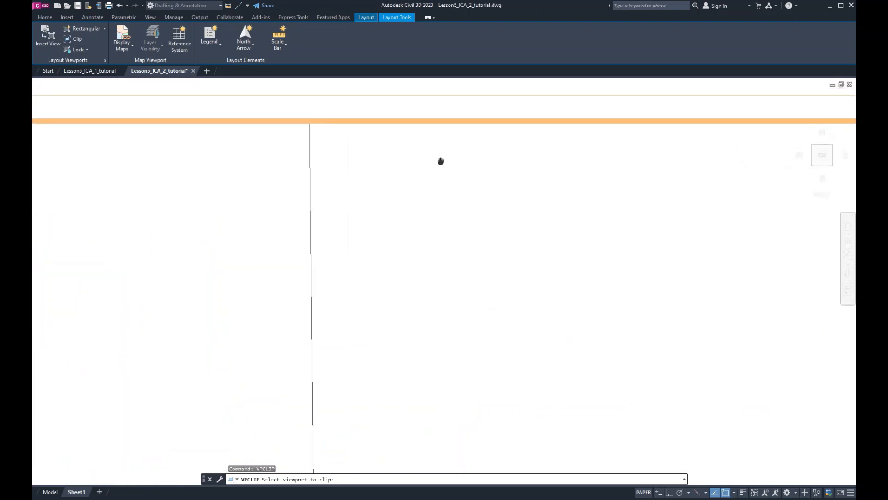
pyautogui.scroll(10, 658, 207)
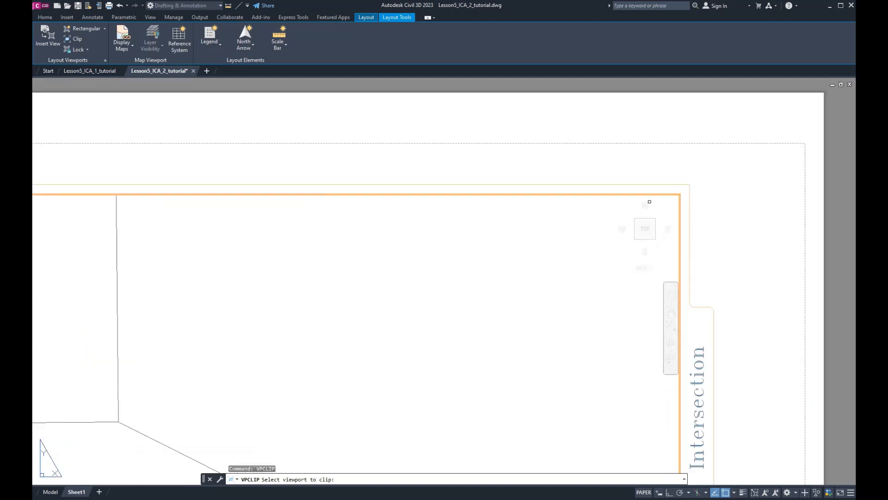
pyautogui.moveTo(740, 199); pyautogui.dragTo(392, 217, button='middle')
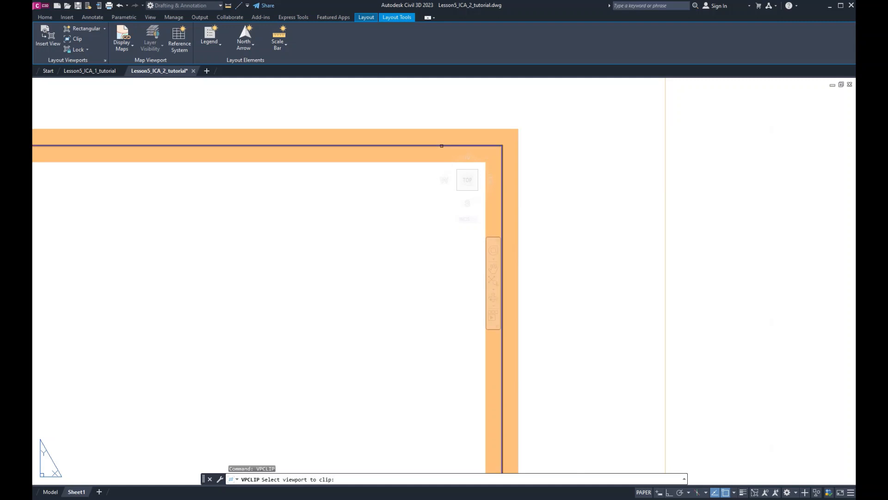
pyautogui.click(441, 145)
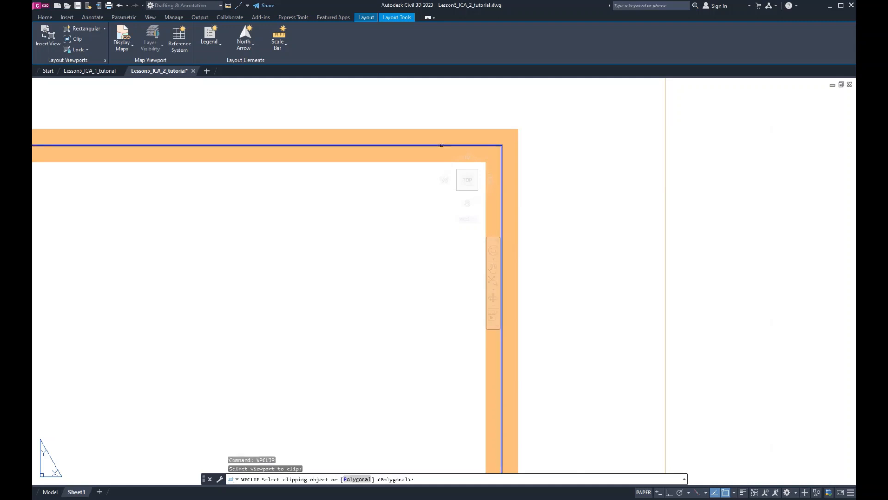
# Clip the selected viewport with a closed four-sided polygon drawn around the intersection and its radius labels, using the Polygonal option
pyautogui.scroll(-5, 344, 259)
pyautogui.scroll(-6, 298, 286)
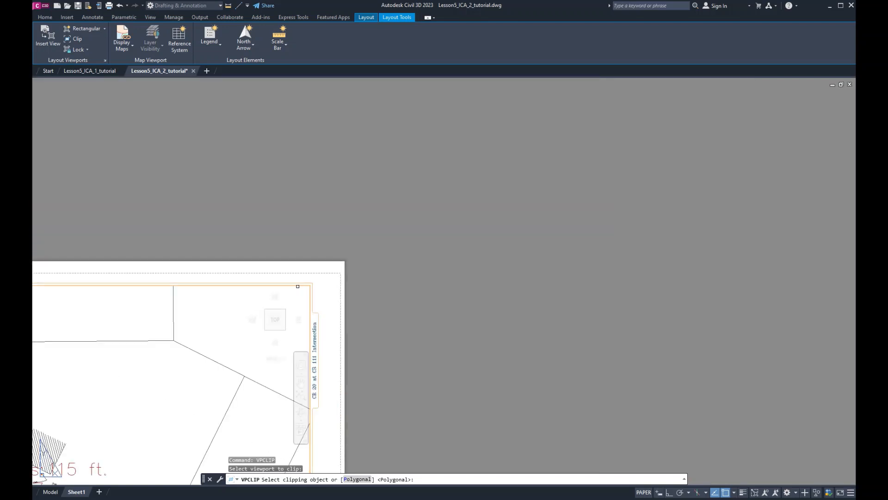
pyautogui.scroll(10, 246, 341)
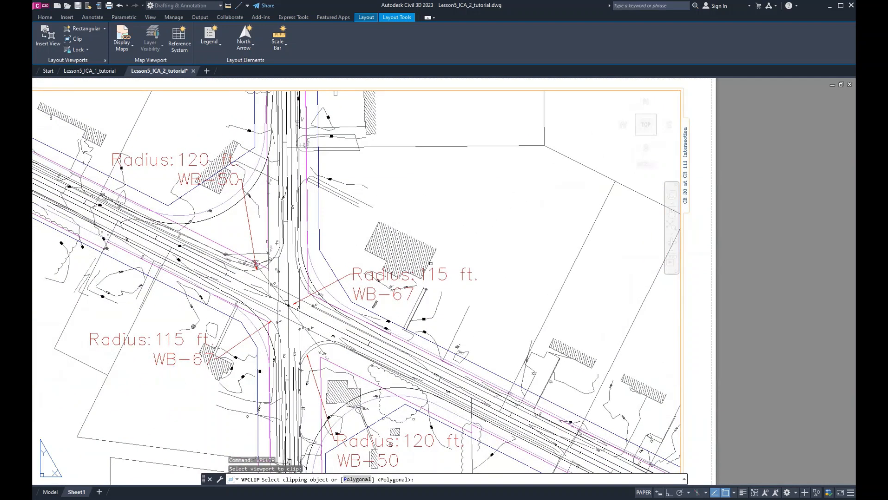
pyautogui.moveTo(356, 302); pyautogui.dragTo(444, 258, button='middle')
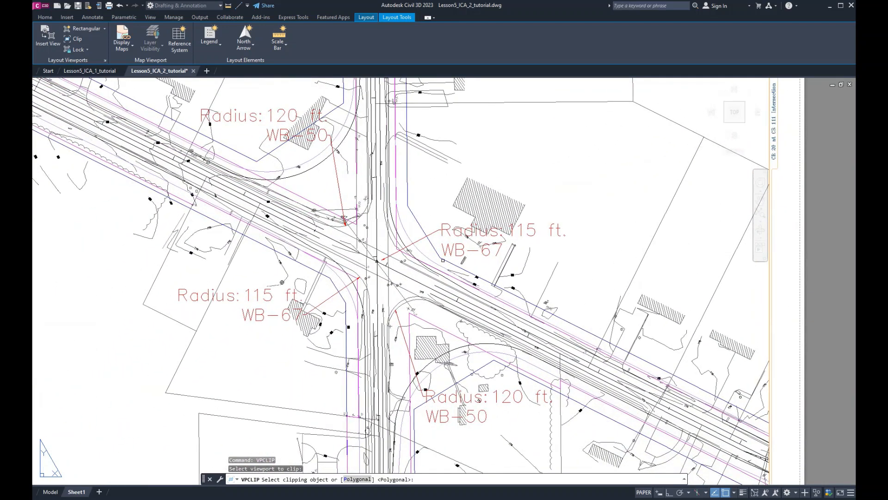
pyautogui.scroll(-2, 446, 261)
pyautogui.scroll(-2, 446, 267)
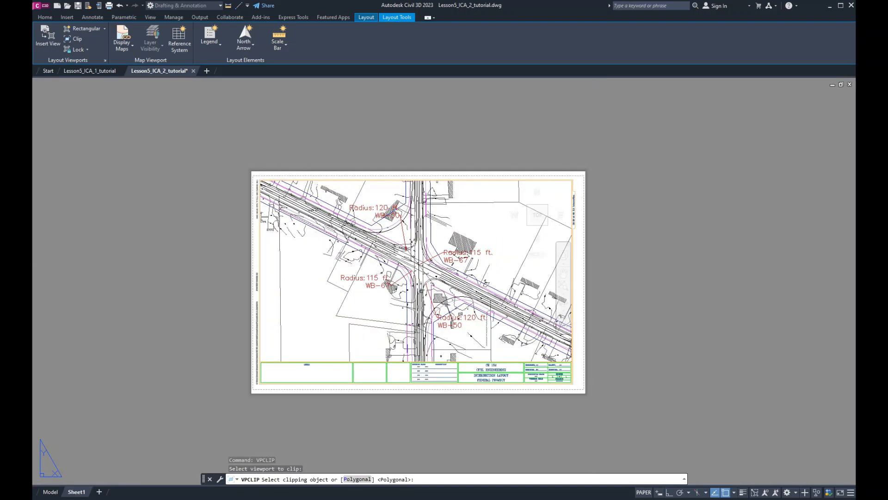
pyautogui.moveTo(419, 292); pyautogui.dragTo(394, 297, button='middle')
pyautogui.scroll(2, 385, 274)
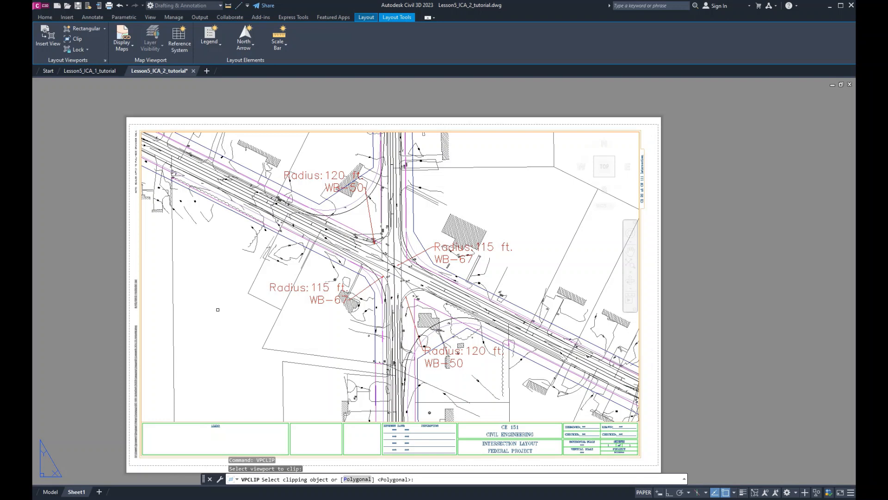
pyautogui.press('Return')
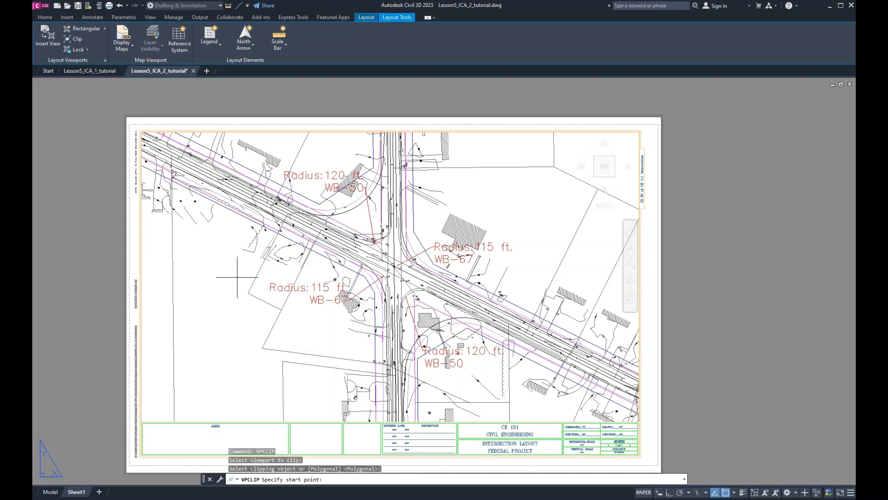
pyautogui.click(245, 150)
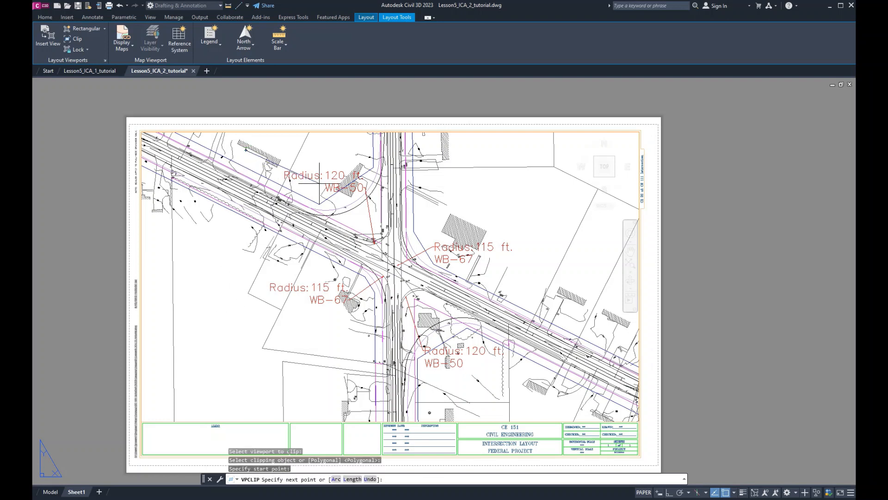
pyautogui.click(550, 149)
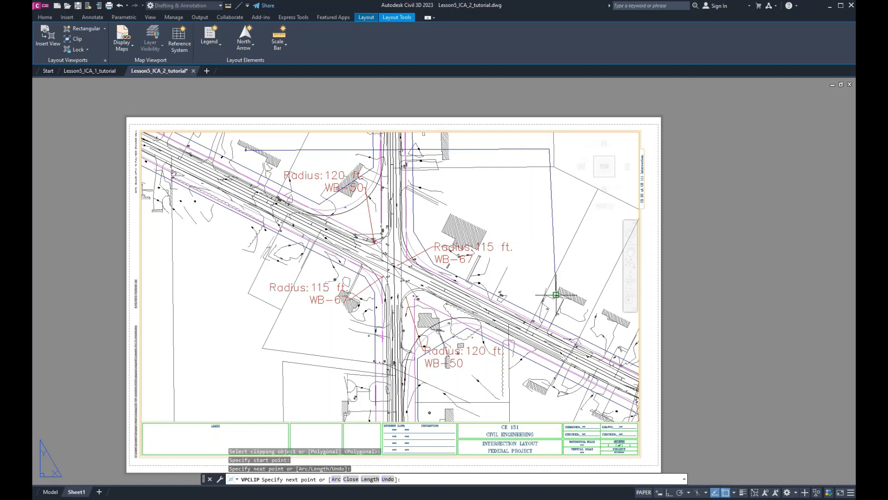
pyautogui.click(550, 399)
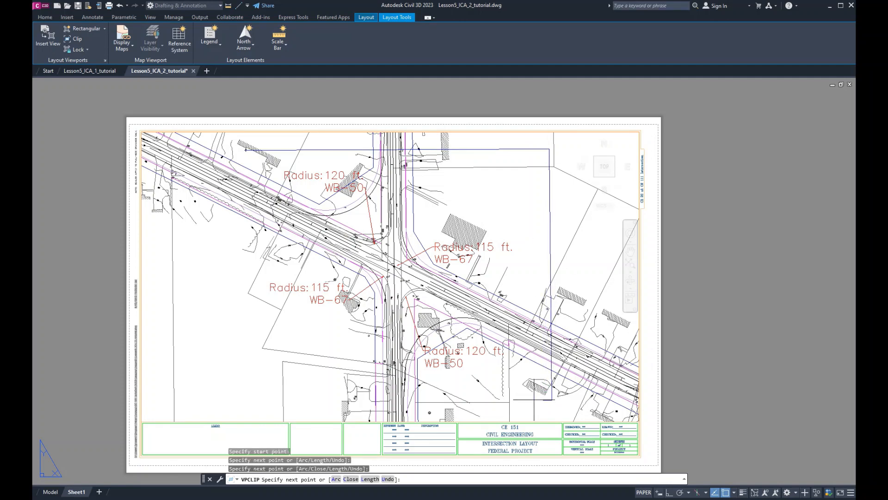
pyautogui.click(251, 402)
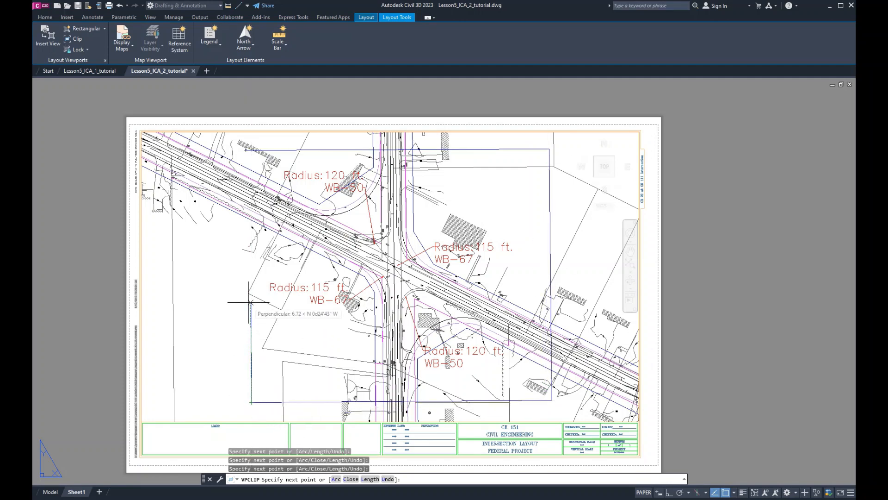
pyautogui.write('c')
pyautogui.press('Return')
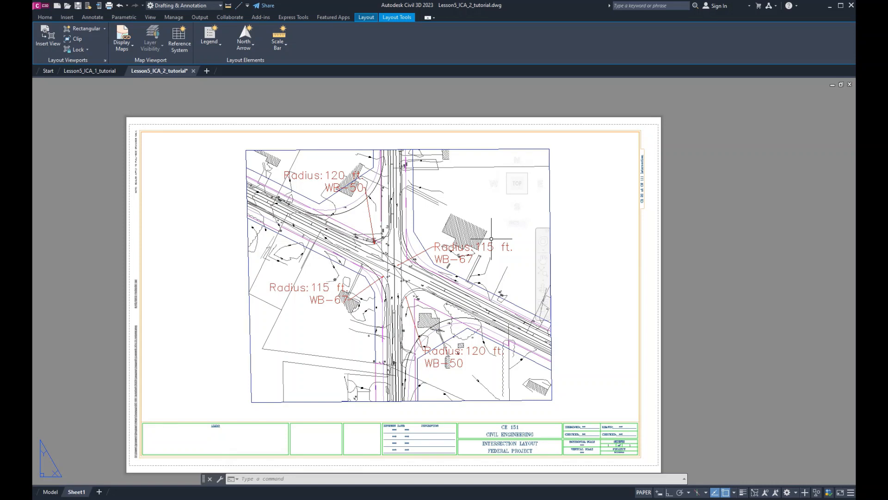
# Move the clipped viewport into the upper-left corner of the sheet, just inside the title block border
pyautogui.click(480, 149)
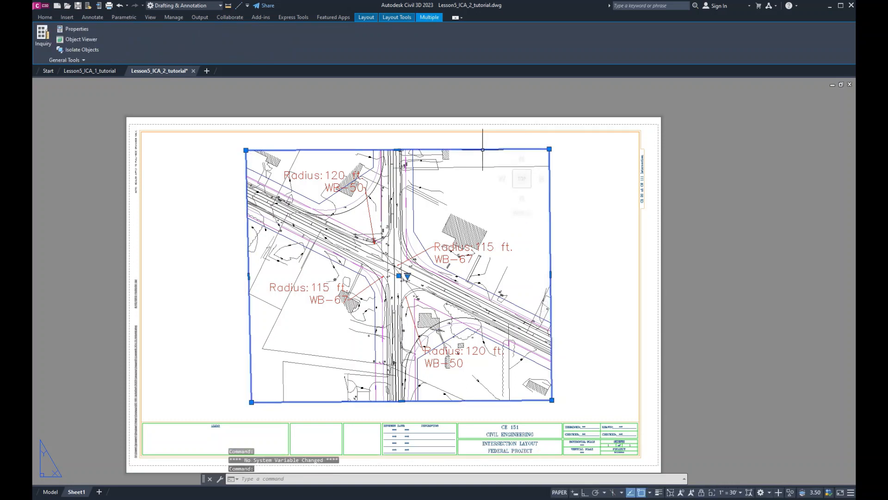
pyautogui.moveTo(479, 148); pyautogui.dragTo(389, 144)
pyautogui.moveTo(387, 139); pyautogui.dragTo(382, 137)
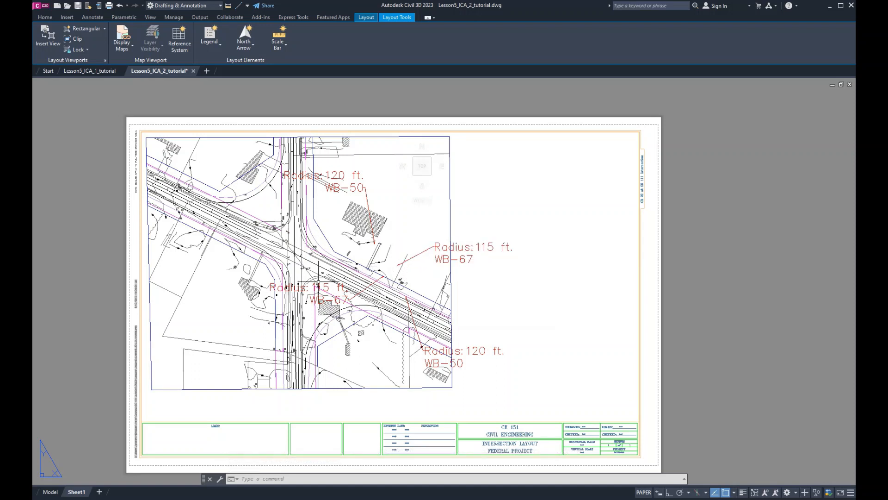
# Move the four radius leader labels together so their arrows point at the matching curb returns in the relocated viewport
pyautogui.click(409, 259)
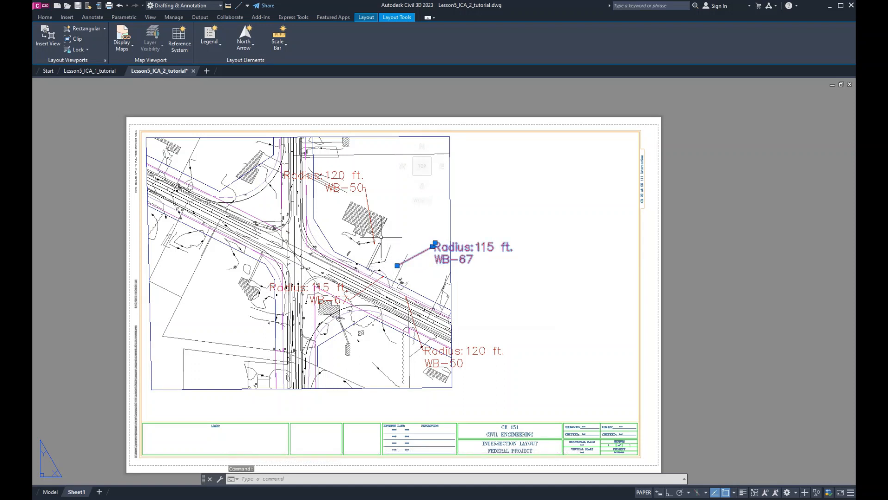
pyautogui.click(366, 196)
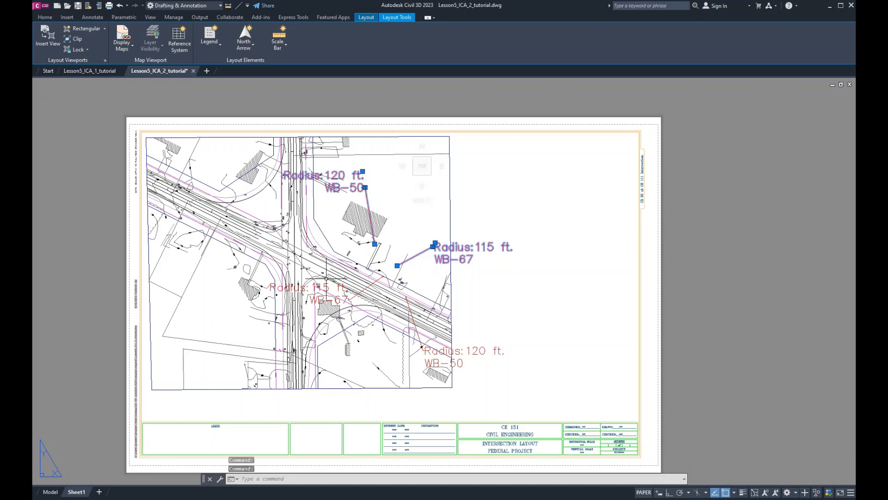
pyautogui.click(367, 287)
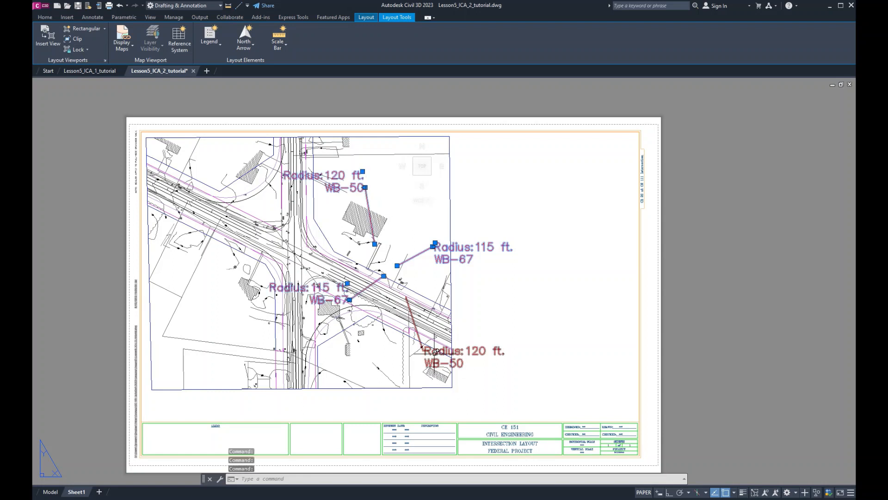
pyautogui.click(439, 358)
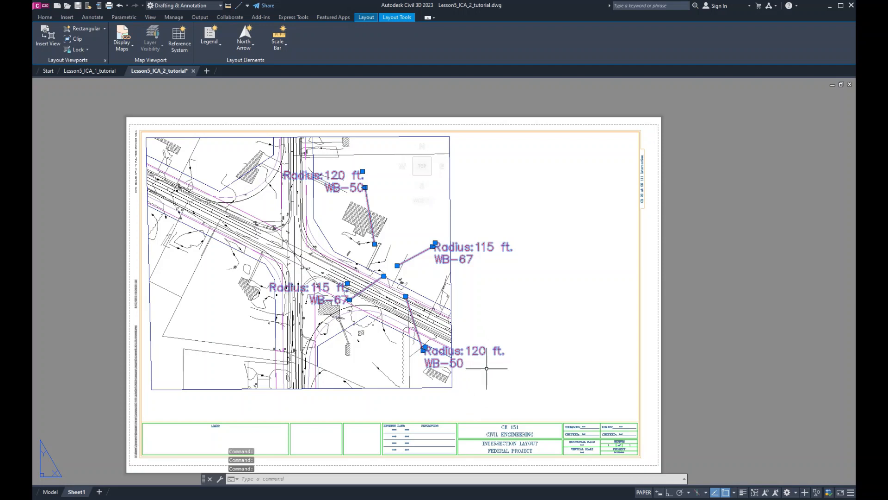
pyautogui.click(46, 18)
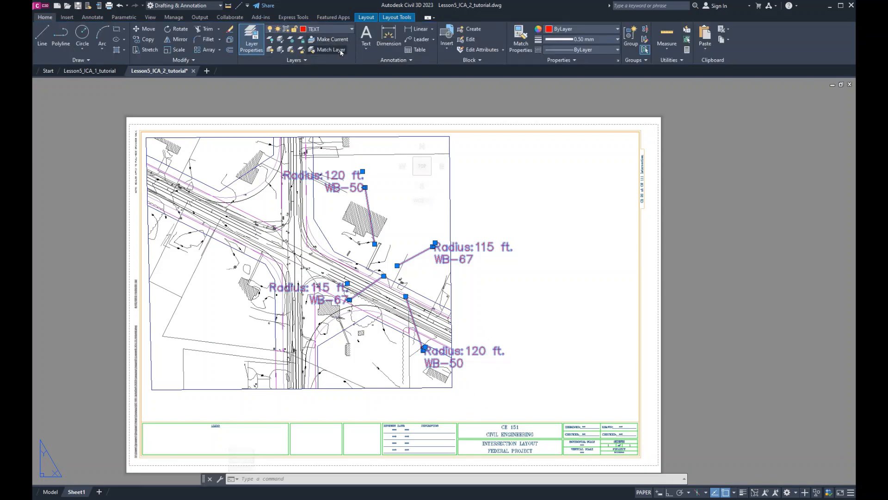
pyautogui.click(145, 29)
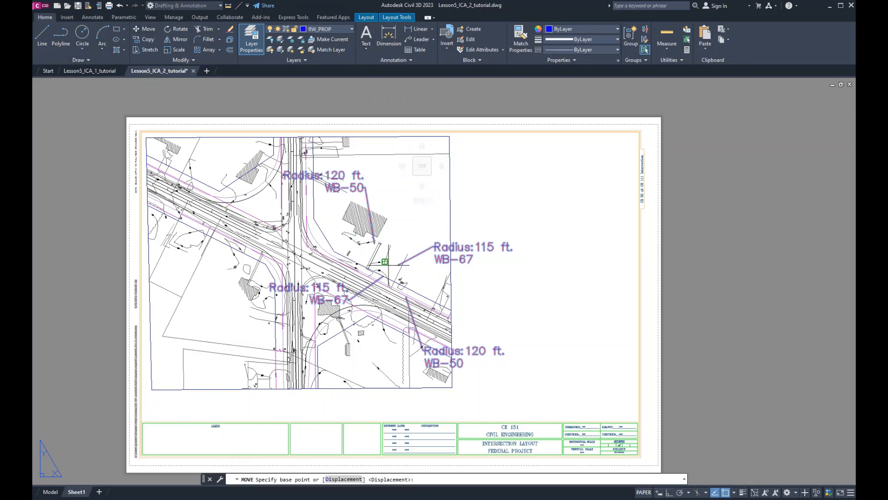
pyautogui.click(385, 262)
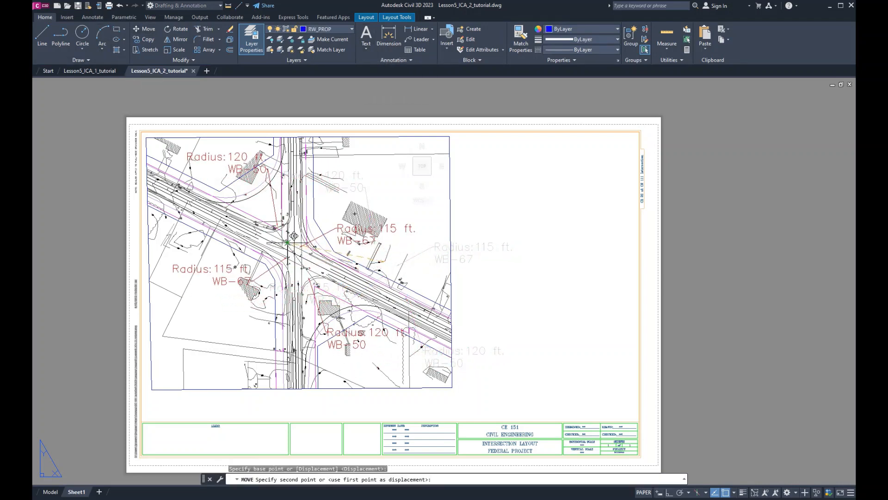
pyautogui.click(289, 243)
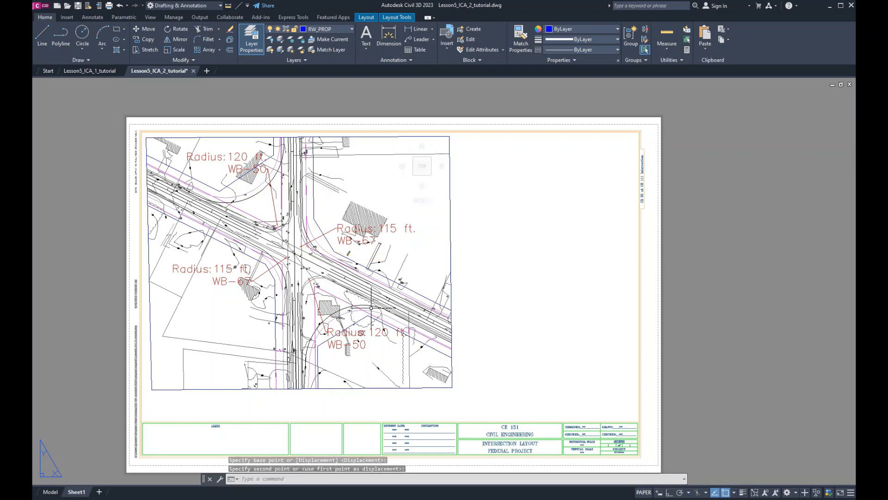
pyautogui.press('Escape')
pyautogui.press('Escape')
pyautogui.press('Escape')
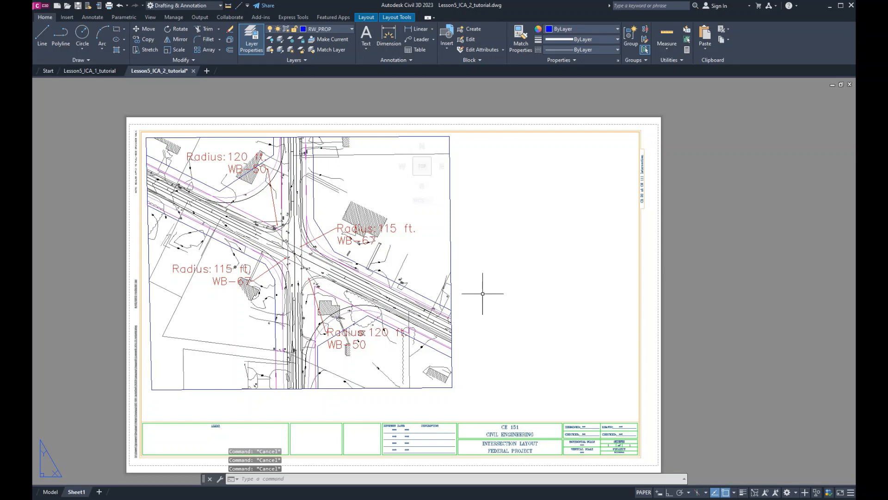
# Create a Single viewport with VPORTS in the blank sheet area to the right of the clipped intersection viewport
pyautogui.press('Escape')
pyautogui.write('vports')
pyautogui.press('Return')
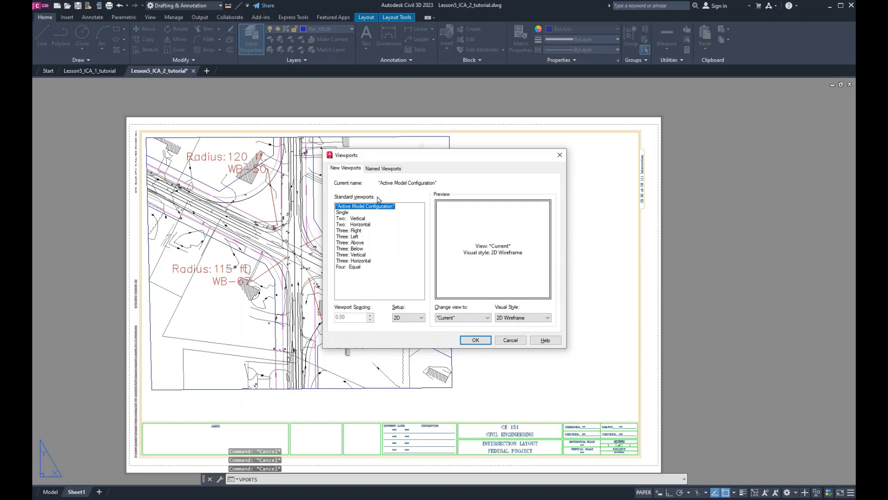
pyautogui.click(344, 212)
pyautogui.click(476, 340)
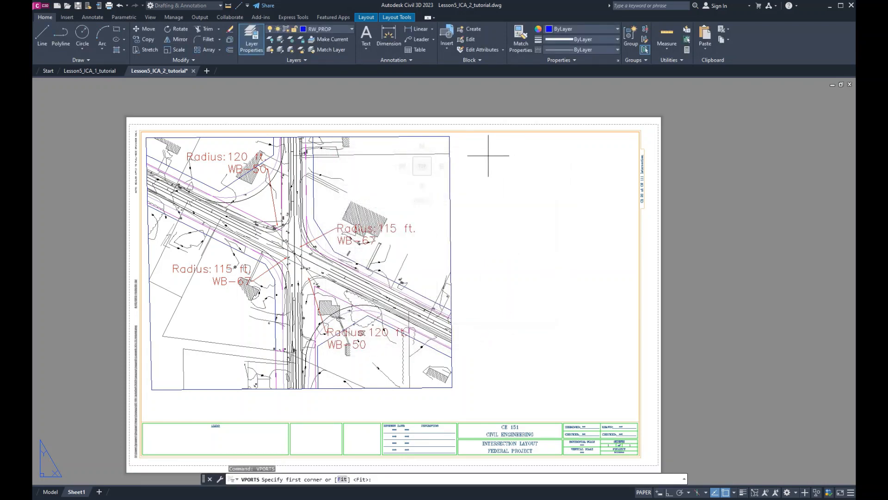
pyautogui.click(473, 163)
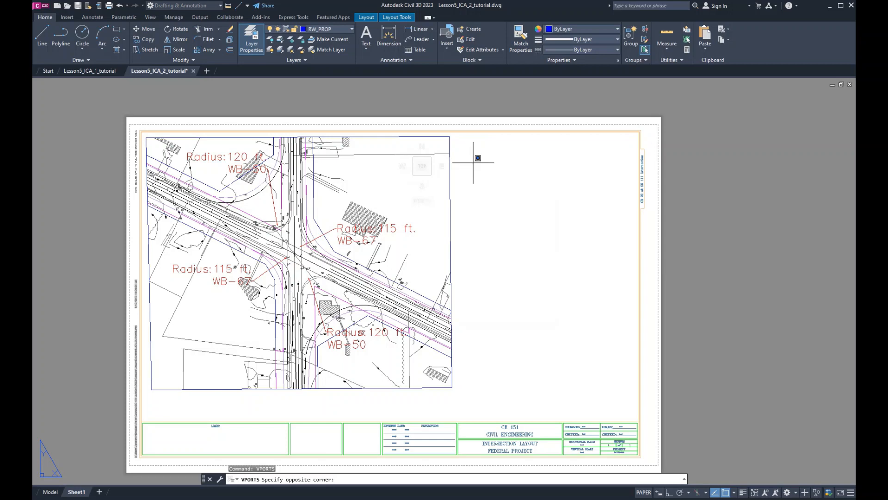
pyautogui.click(634, 297)
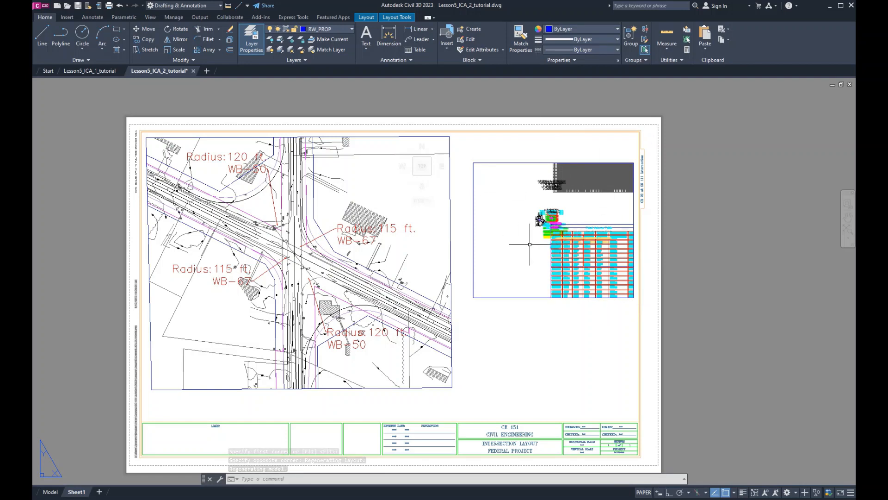
# Enter model space in the new viewport, frame the road intersection inside it, and regenerate the display with REGEN
pyautogui.scroll(-5, 532, 248)
pyautogui.scroll(5, 532, 253)
pyautogui.doubleClick(529, 226)
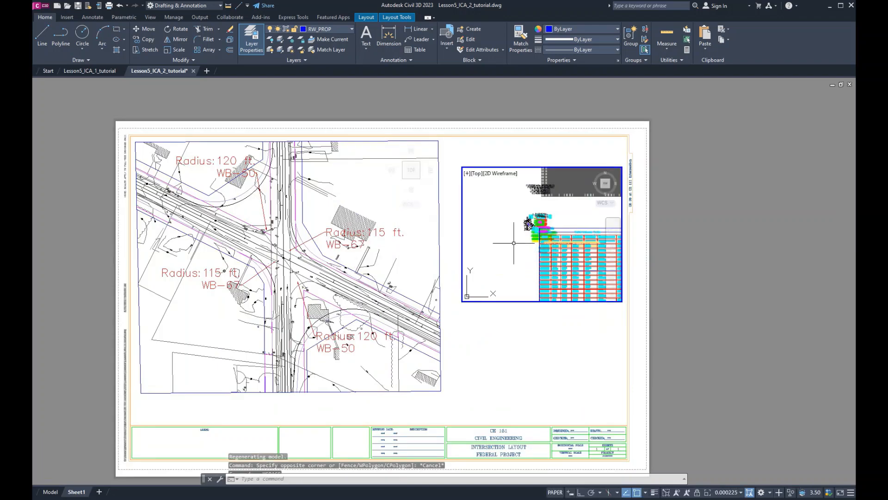
pyautogui.scroll(10, 532, 225)
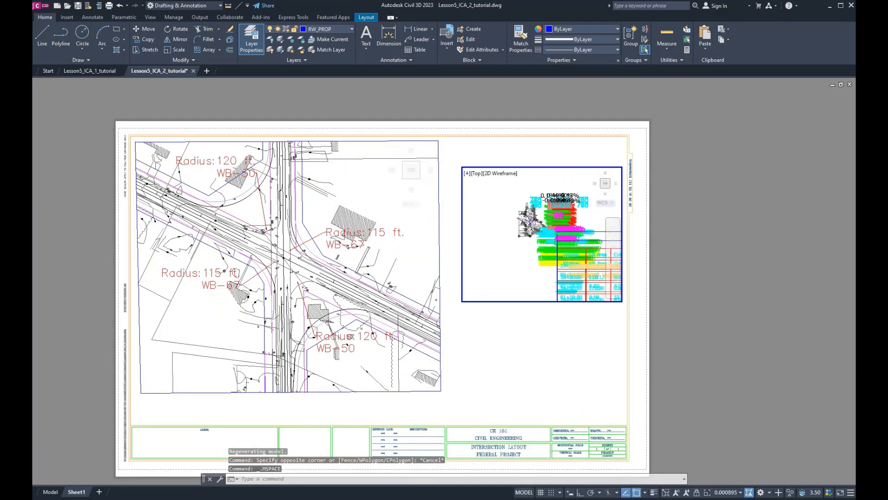
pyautogui.scroll(2, 532, 225)
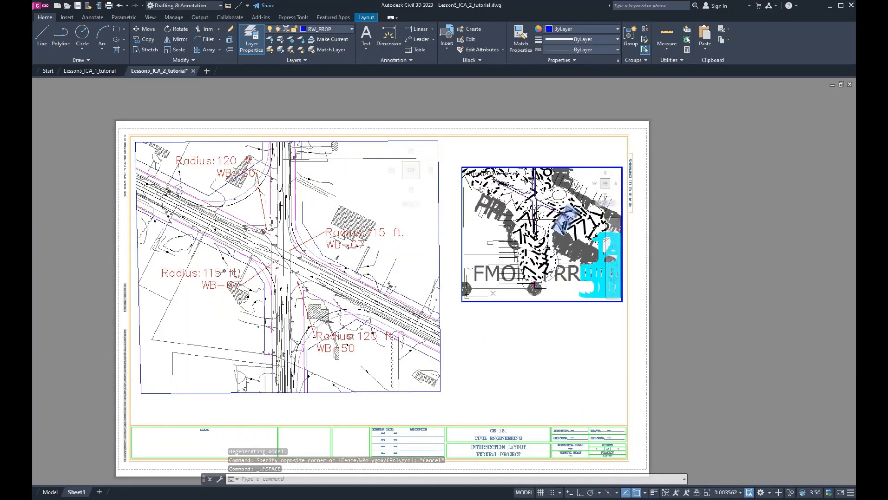
pyautogui.scroll(2, 529, 185)
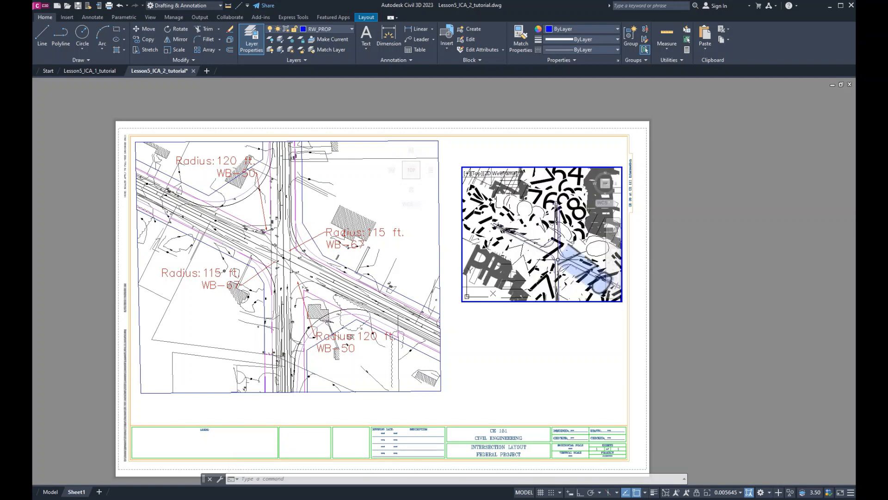
pyautogui.moveTo(553, 255); pyautogui.dragTo(547, 242, button='middle')
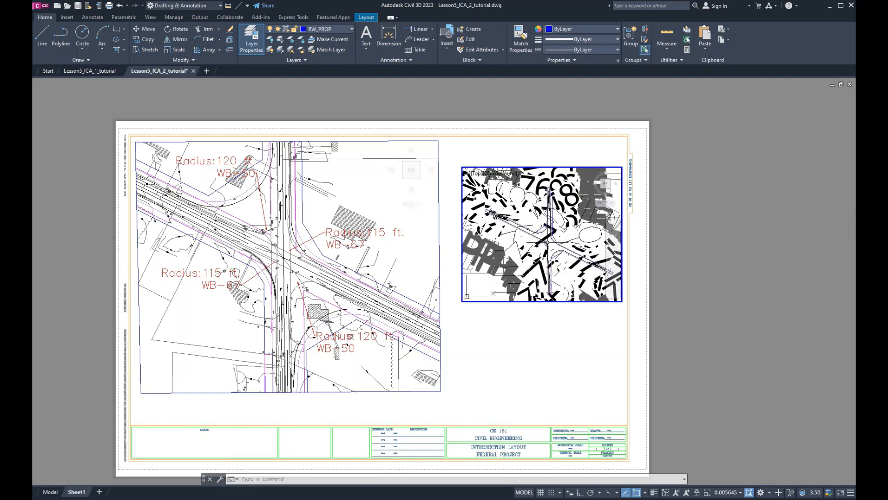
pyautogui.write('regen')
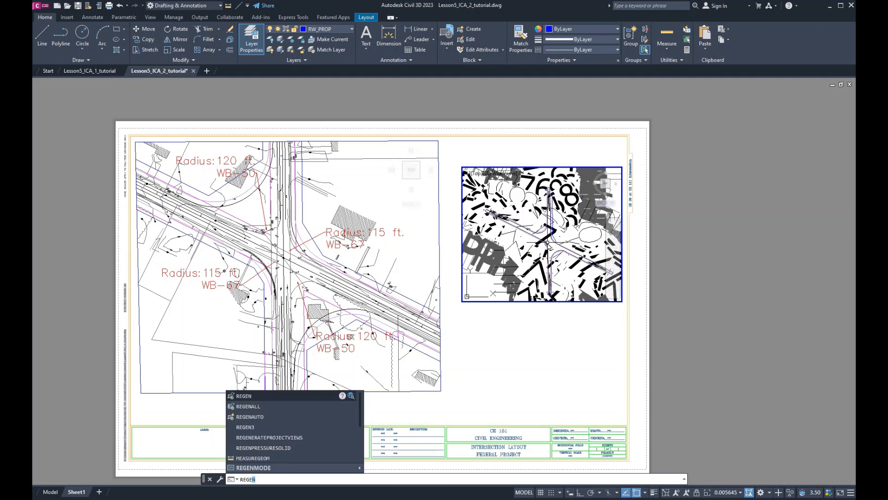
pyautogui.press('Return')
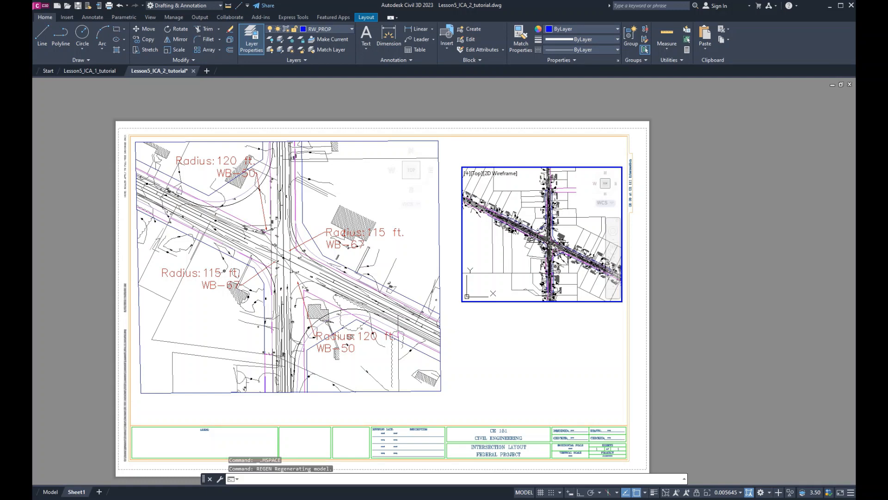
# Fill the new viewport with the hatched building northeast of the intersection and regenerate the display with REGEN
pyautogui.scroll(5, 548, 241)
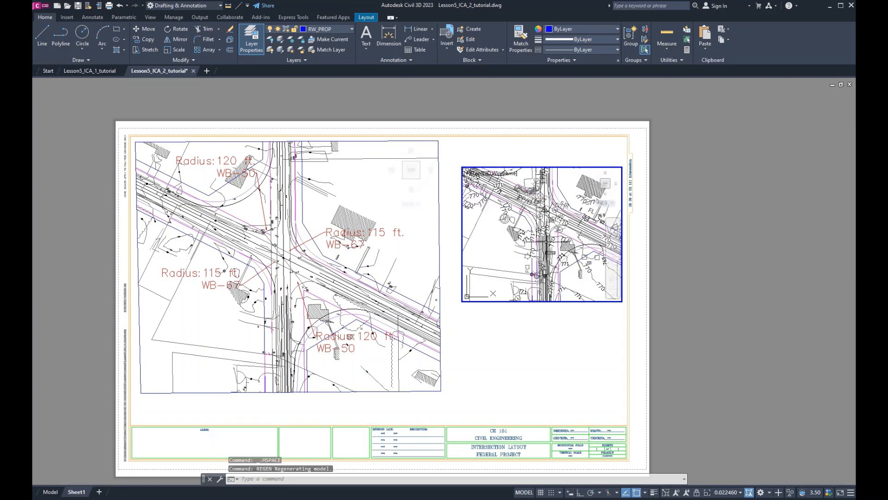
pyautogui.moveTo(466, 171); pyautogui.dragTo(531, 248, button='middle')
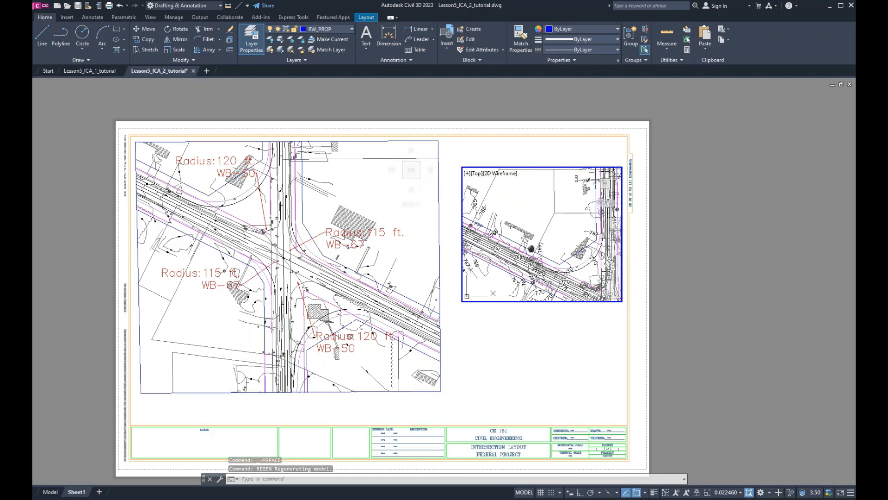
pyautogui.scroll(5, 533, 247)
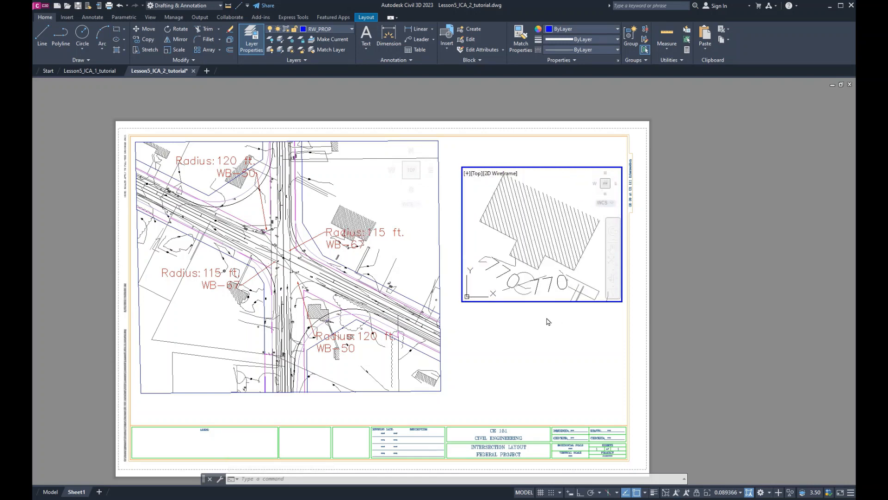
pyautogui.write('rege')
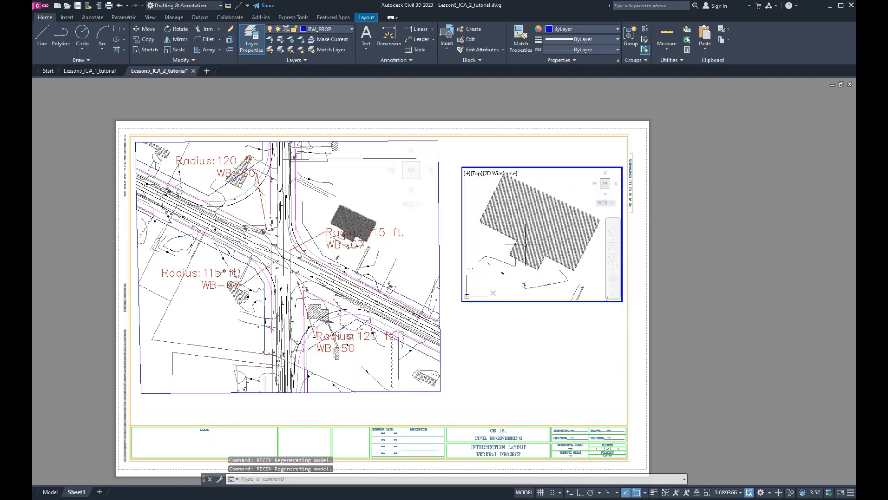
pyautogui.press('Escape')
pyautogui.press('Escape')
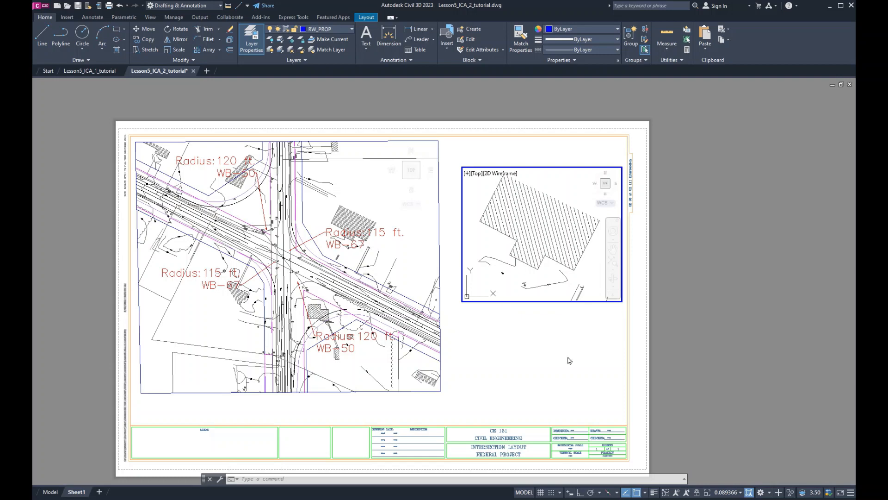
# Return to paper space and move the building viewport up so its top edge lines up with the clipped intersection viewport
pyautogui.click(524, 492)
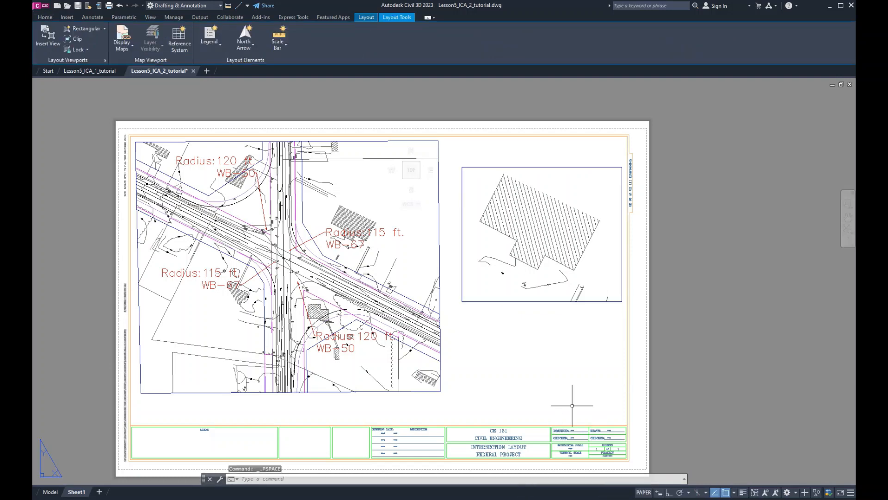
pyautogui.click(560, 300)
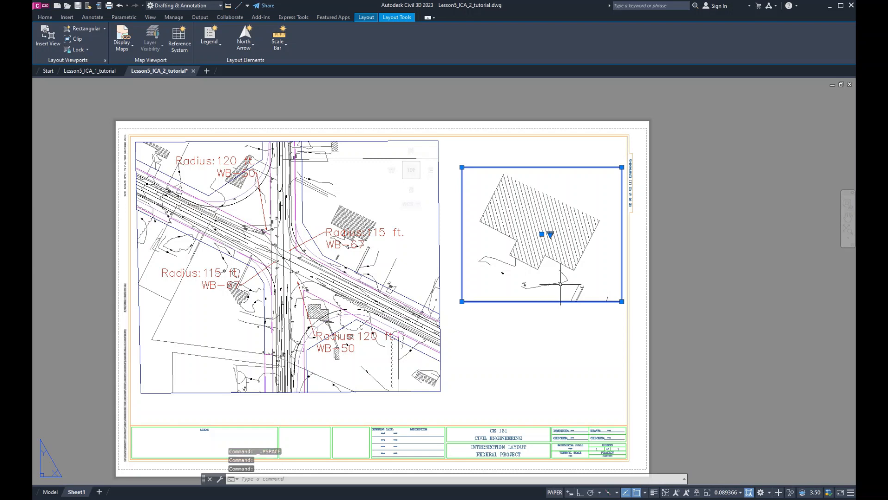
pyautogui.moveTo(561, 301); pyautogui.dragTo(560, 275)
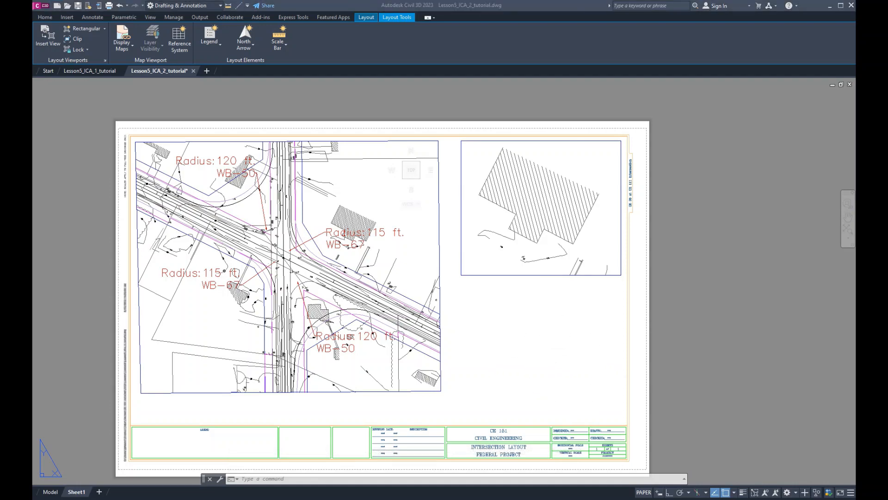
# Switch to the Lesson5_Instructions presentation in PowerPoint and review the exercise steps on viewports, page setup and plotting
pyautogui.moveTo(855, 55); pyautogui.dragTo(518, 31)
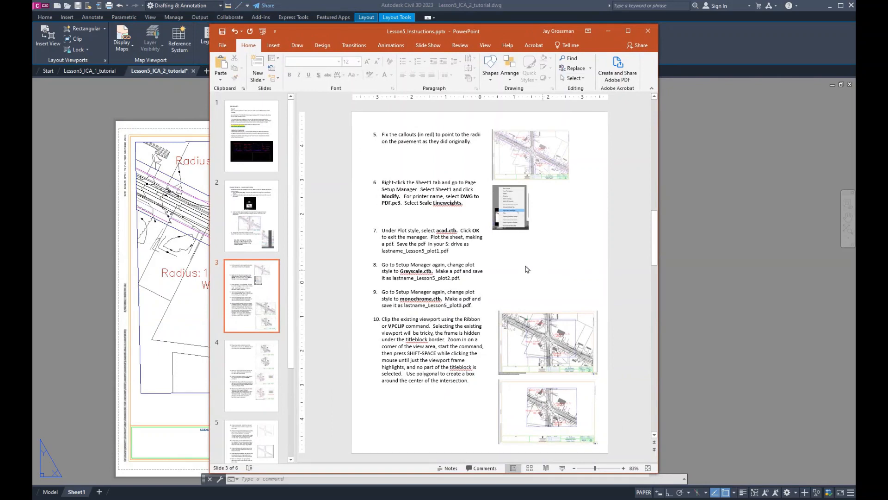
pyautogui.scroll(-3, 527, 269)
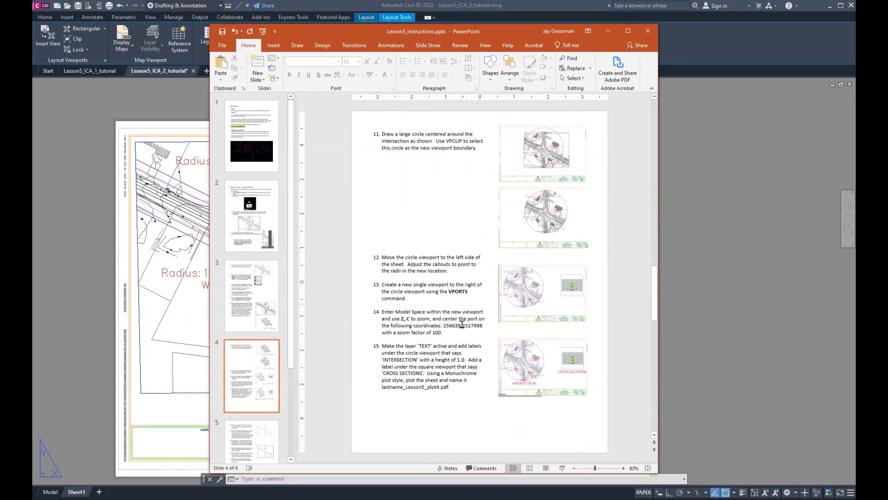
pyautogui.scroll(-2, 479, 327)
pyautogui.scroll(2, 473, 378)
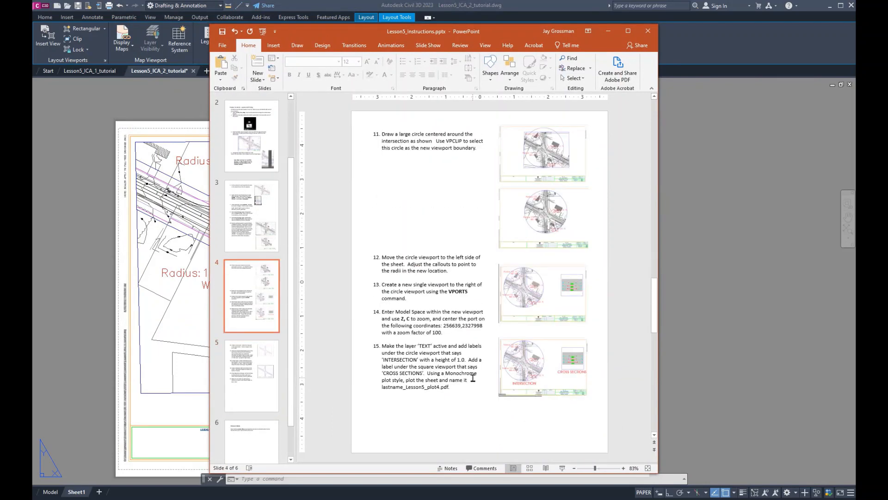
pyautogui.scroll(-2, 479, 363)
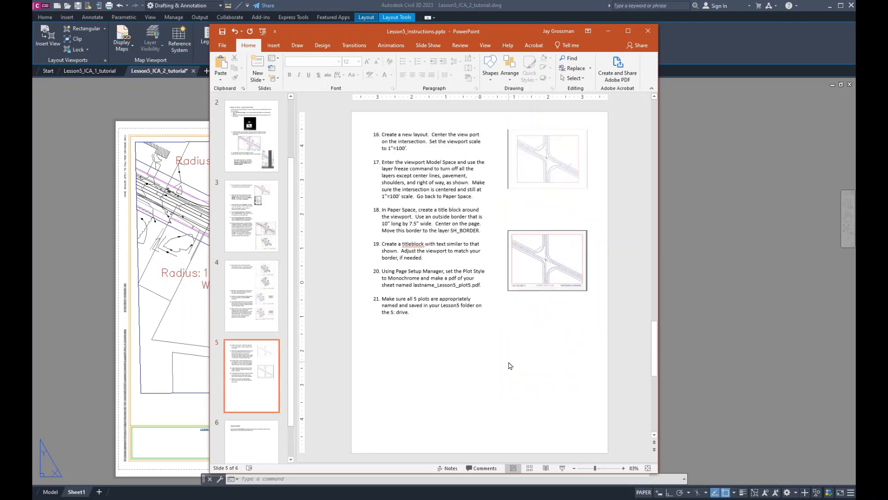
pyautogui.scroll(5, 532, 347)
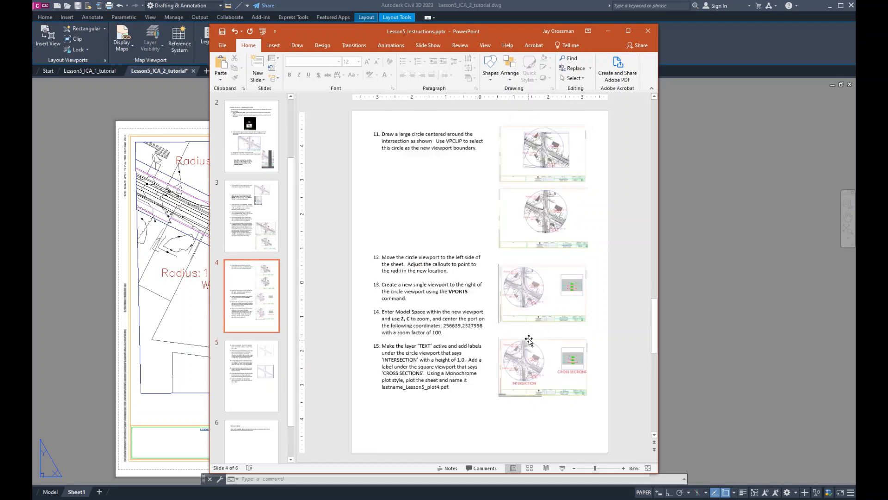
pyautogui.scroll(-1, 538, 350)
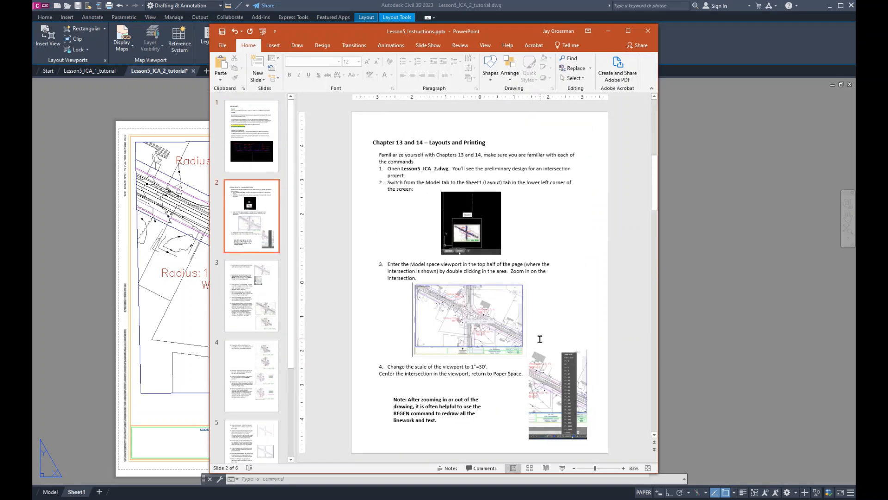
pyautogui.scroll(-1, 540, 339)
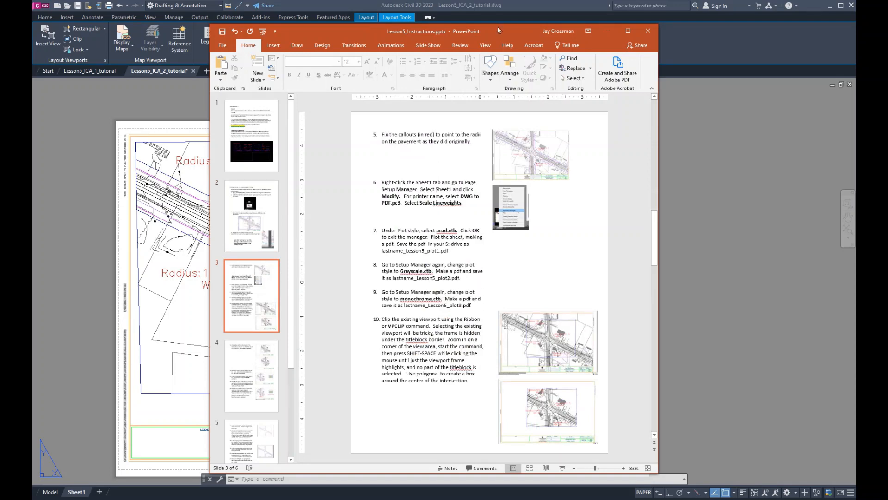
pyautogui.moveTo(495, 32); pyautogui.dragTo(855, 36)
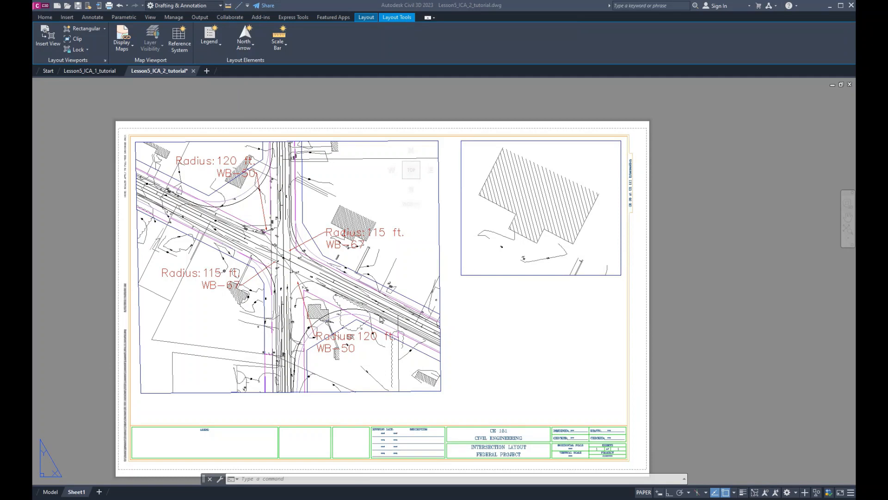
# Modify the Sheet1 page setup to use the DWG To PDF.pc3 plotter
pyautogui.rightClick(77, 492)
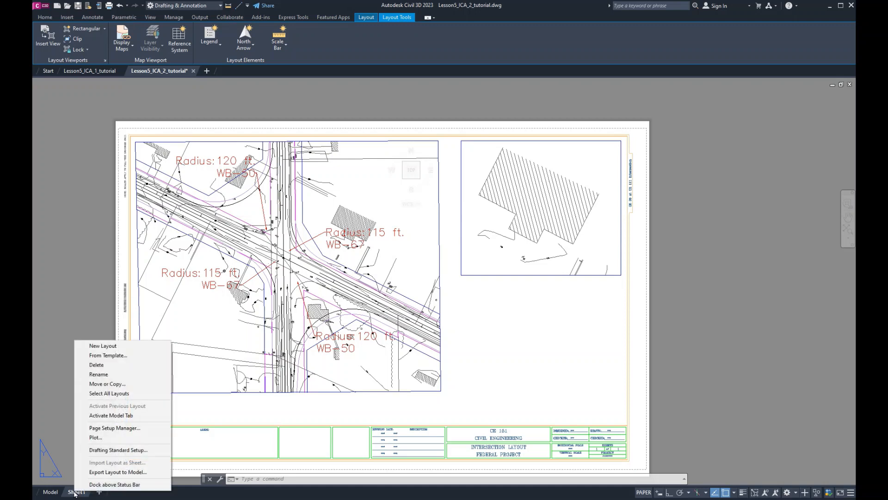
pyautogui.click(131, 429)
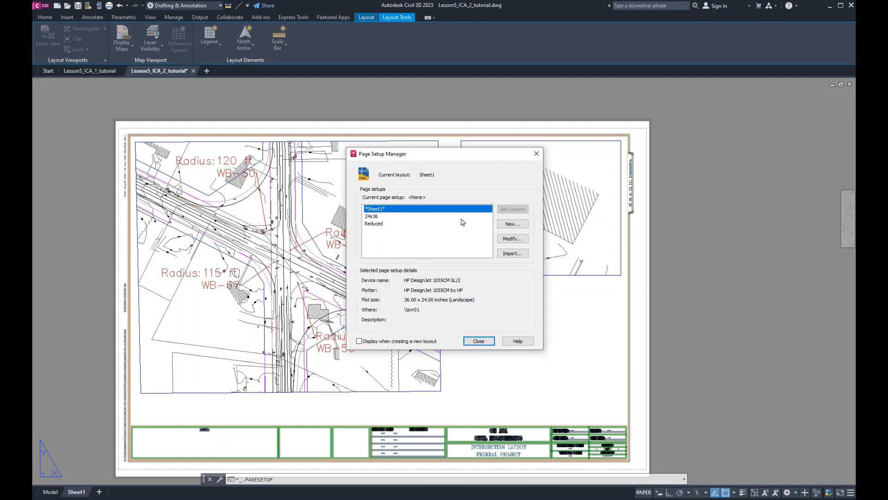
pyautogui.click(513, 238)
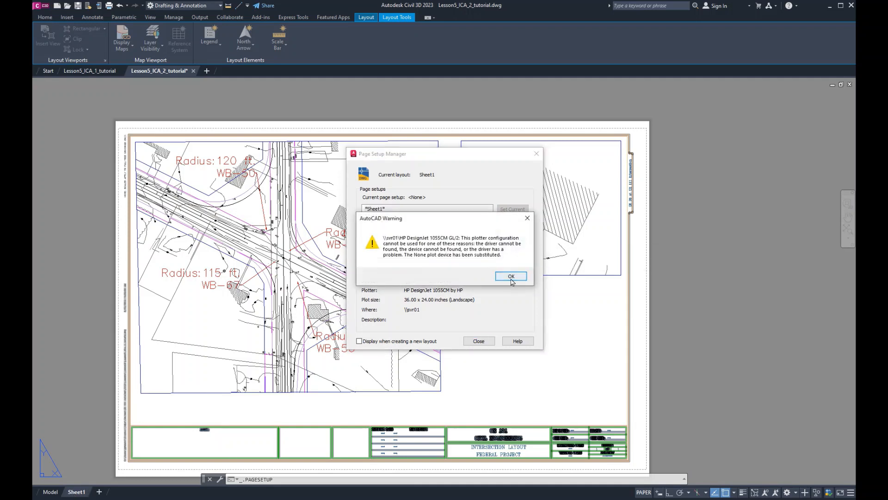
pyautogui.click(511, 277)
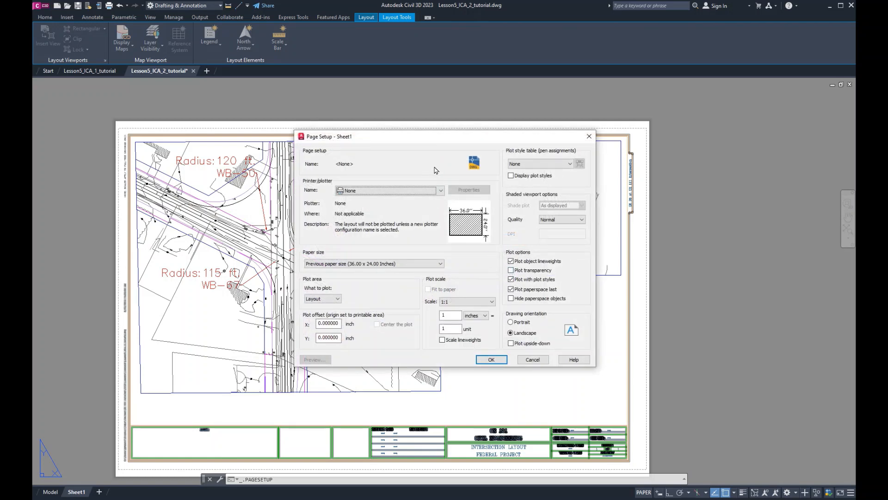
pyautogui.click(440, 190)
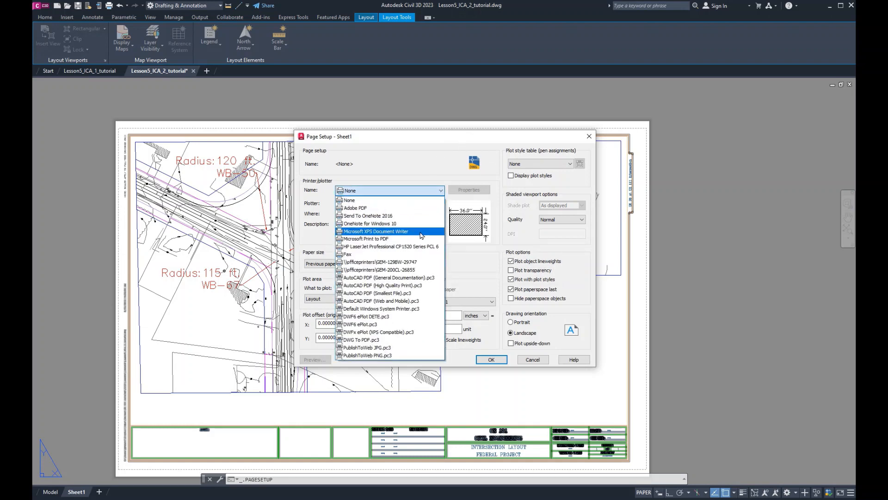
pyautogui.click(393, 342)
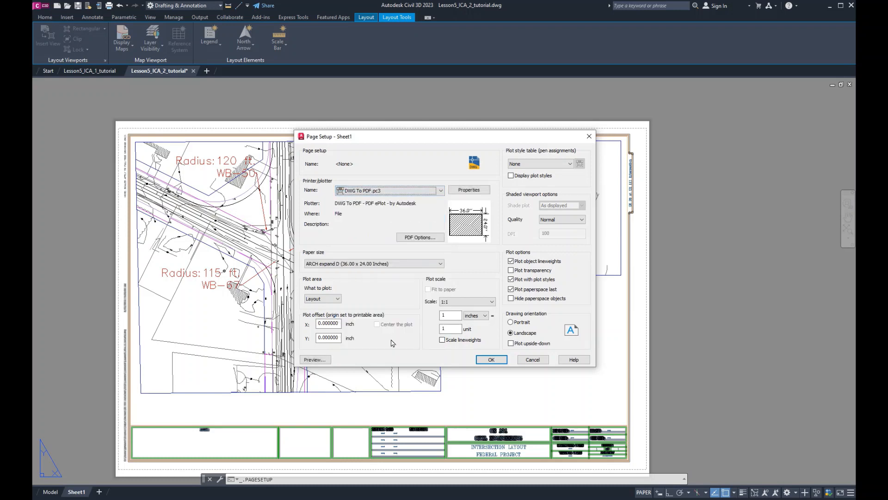
# Choose the ARCH expand D (36.00 x 24.00 Inches) paper size and Layout as the plot area
pyautogui.click(439, 263)
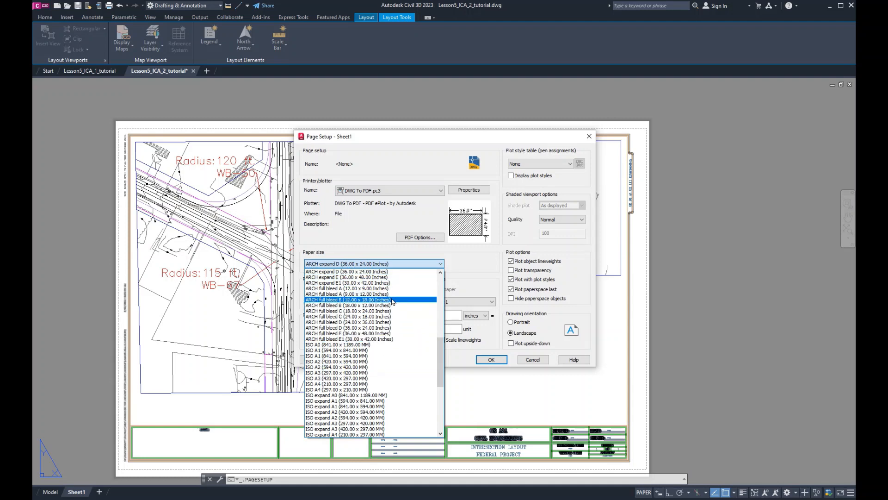
pyautogui.click(379, 272)
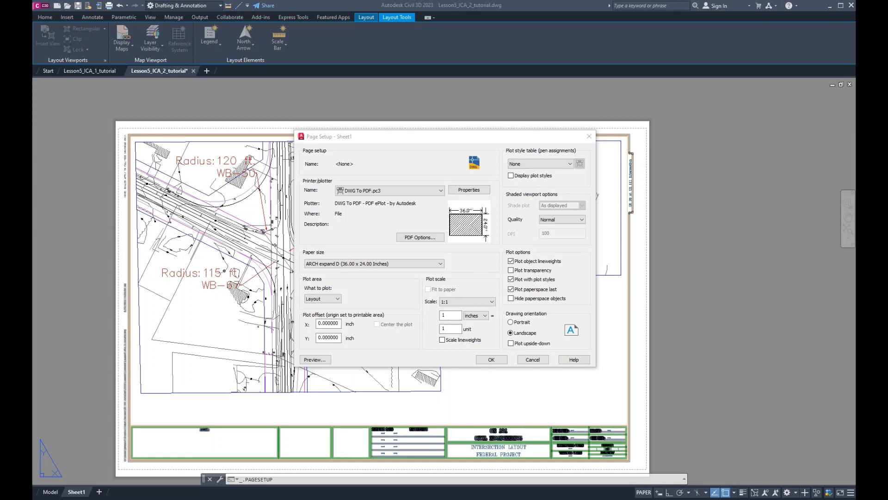
pyautogui.click(338, 301)
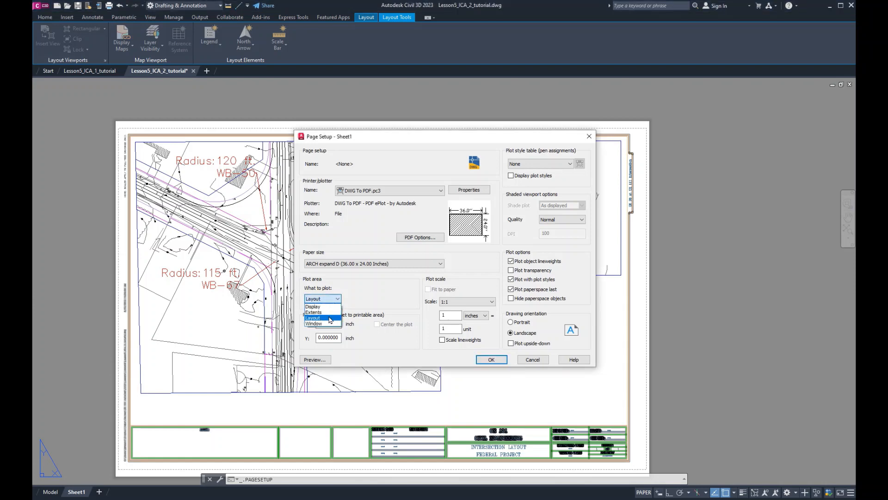
pyautogui.click(326, 318)
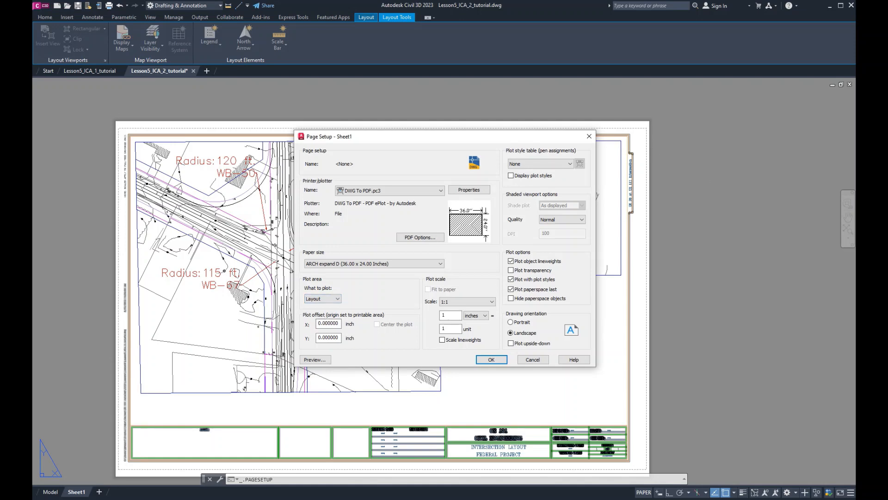
# Turn on Scale lineweights, assign the acad.ctb plot style table, and enable Display plot styles
pyautogui.click(443, 340)
pyautogui.click(571, 165)
pyautogui.click(534, 179)
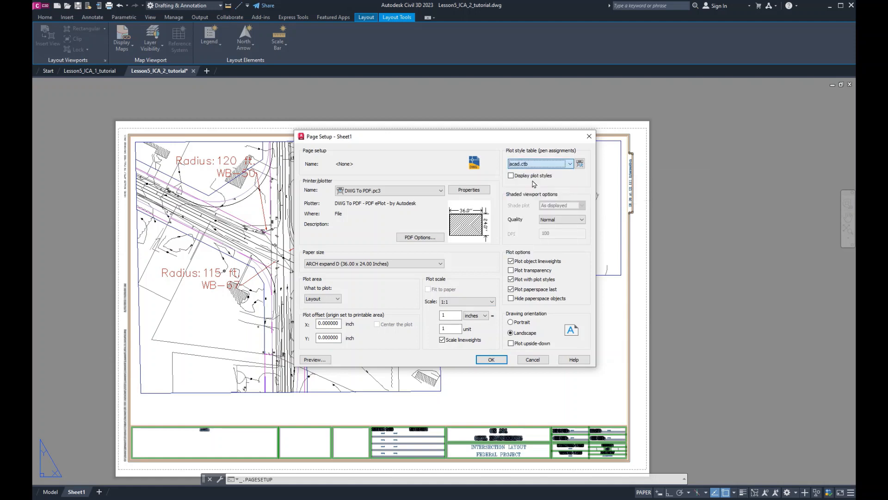
pyautogui.click(512, 176)
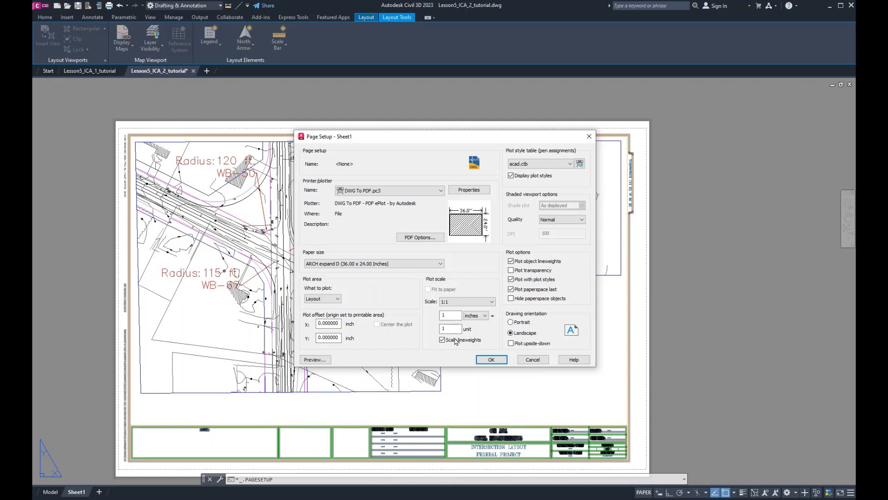
# Accept the modified Sheet1 page setup and close the Page Setup Manager
pyautogui.click(492, 359)
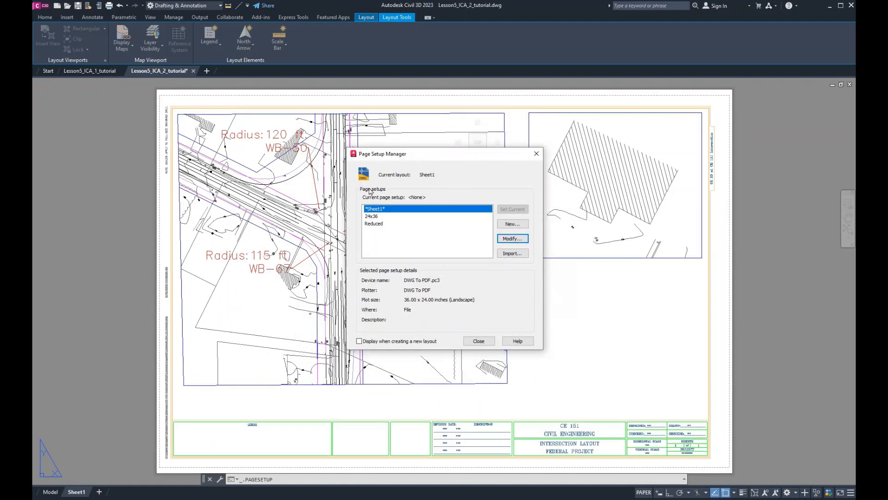
pyautogui.click(477, 341)
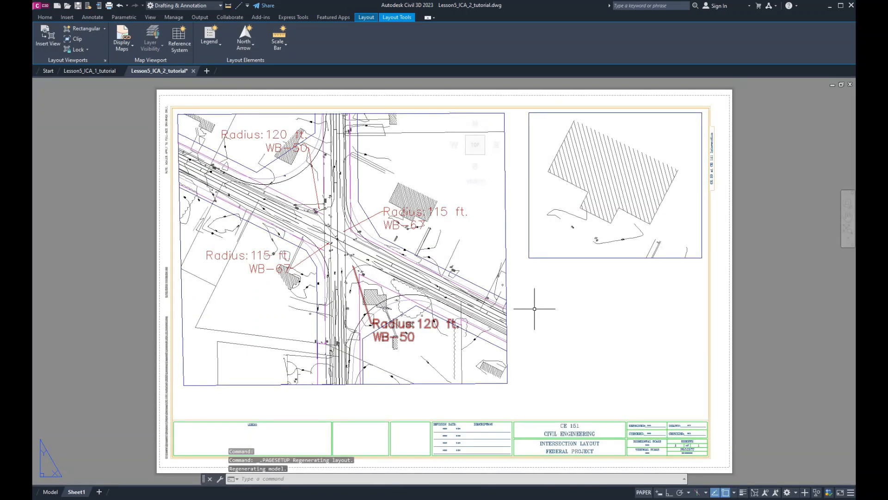
pyautogui.scroll(-2, 595, 312)
pyautogui.scroll(2, 587, 314)
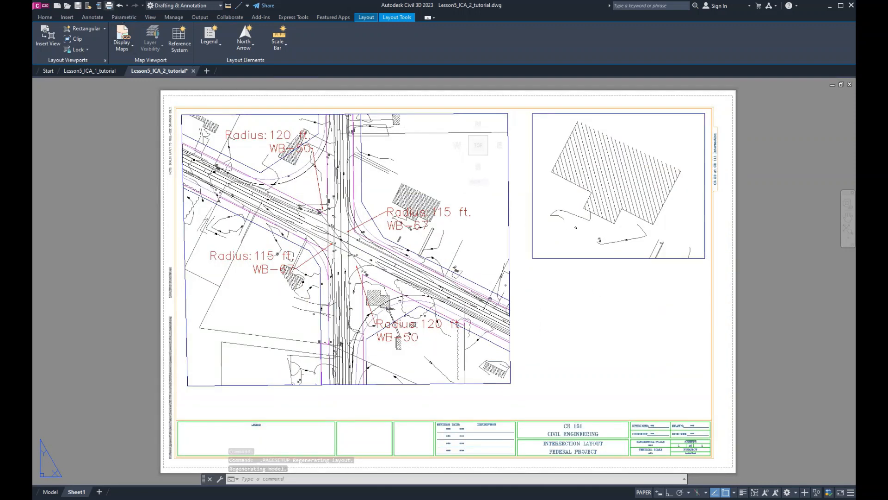
pyautogui.click(109, 6)
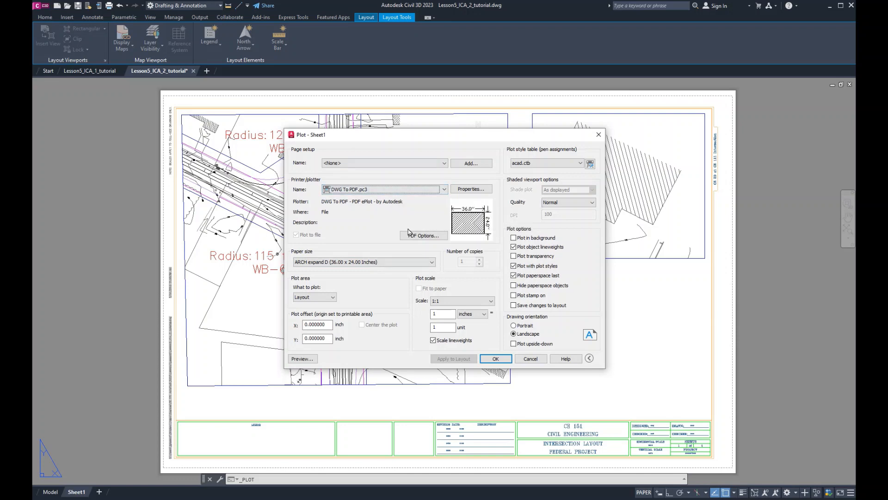
pyautogui.click(495, 360)
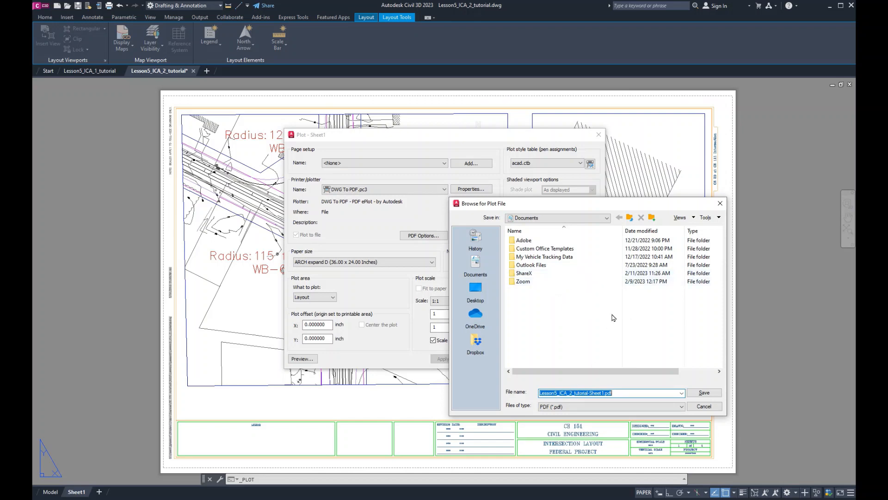
pyautogui.click(705, 407)
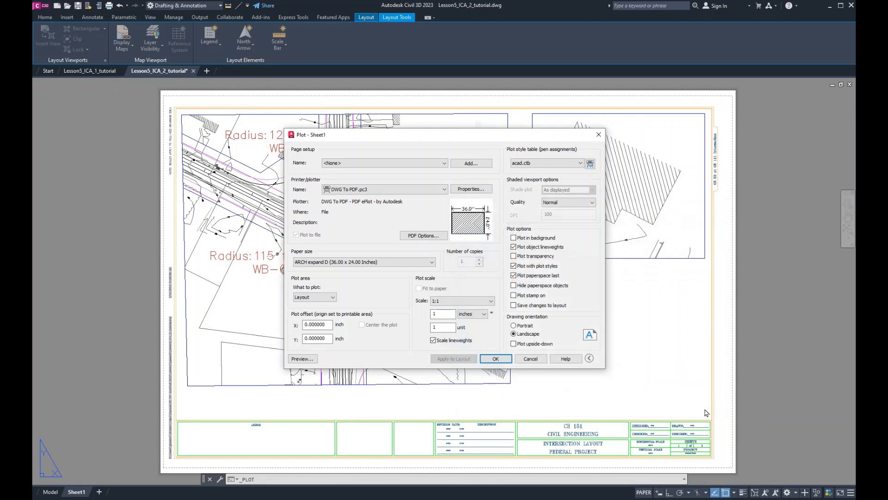
pyautogui.click(521, 360)
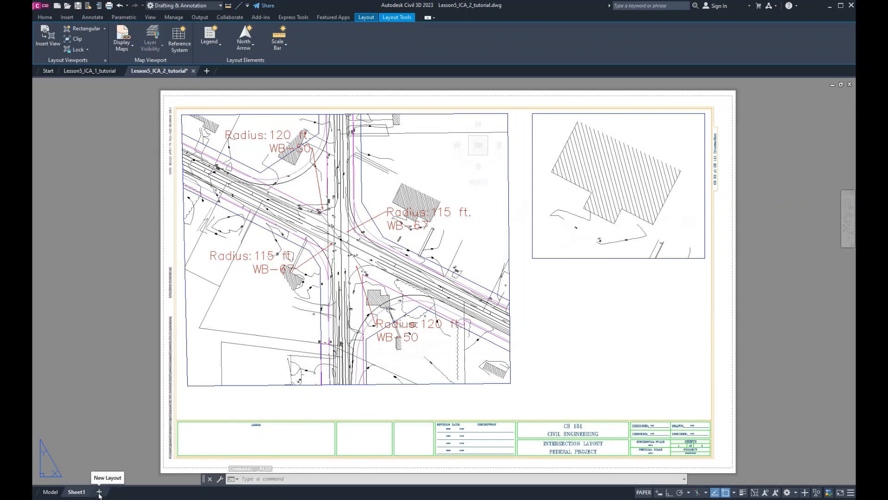
# Create a new layout and modify its page setup to use the DWG To PDF.pc3 plotter
pyautogui.click(99, 492)
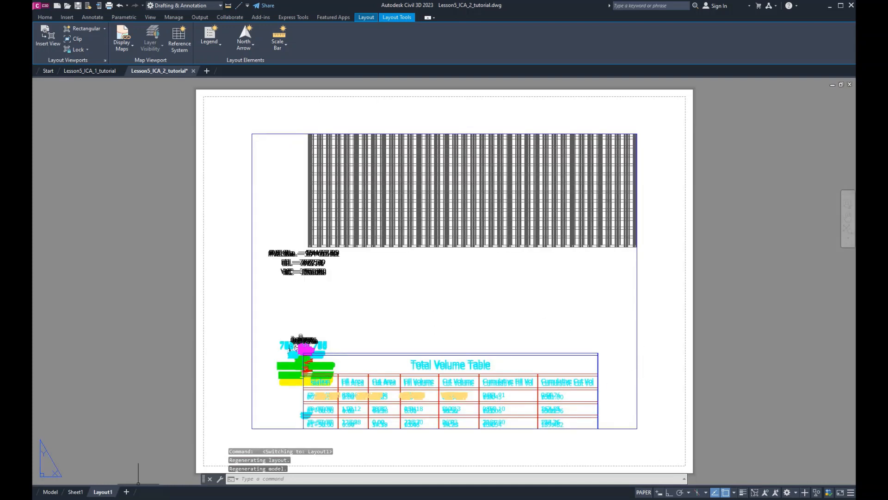
pyautogui.rightClick(100, 491)
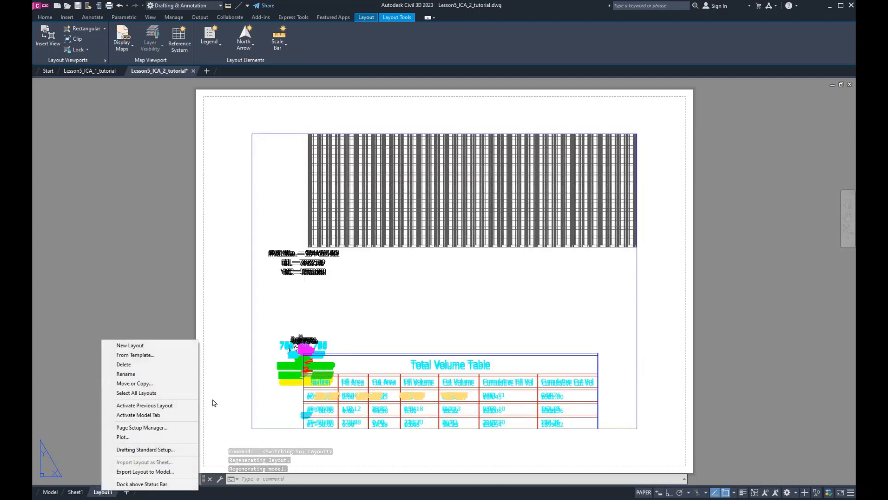
pyautogui.click(141, 428)
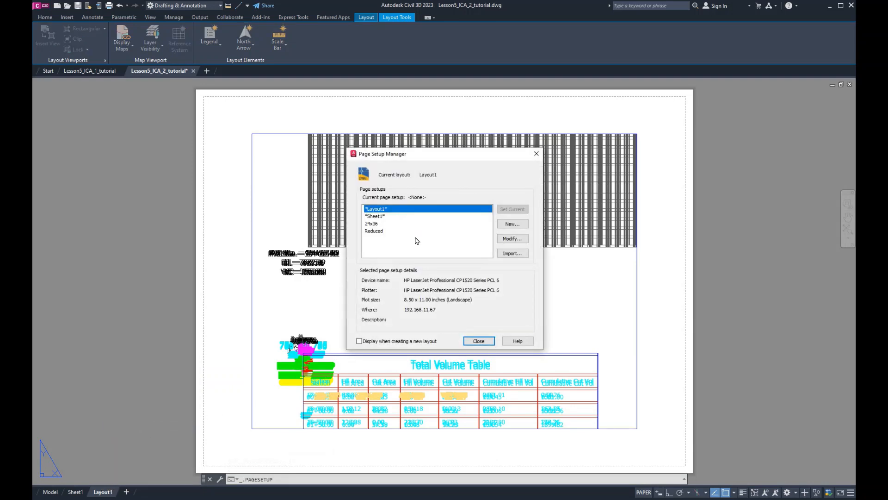
pyautogui.click(517, 239)
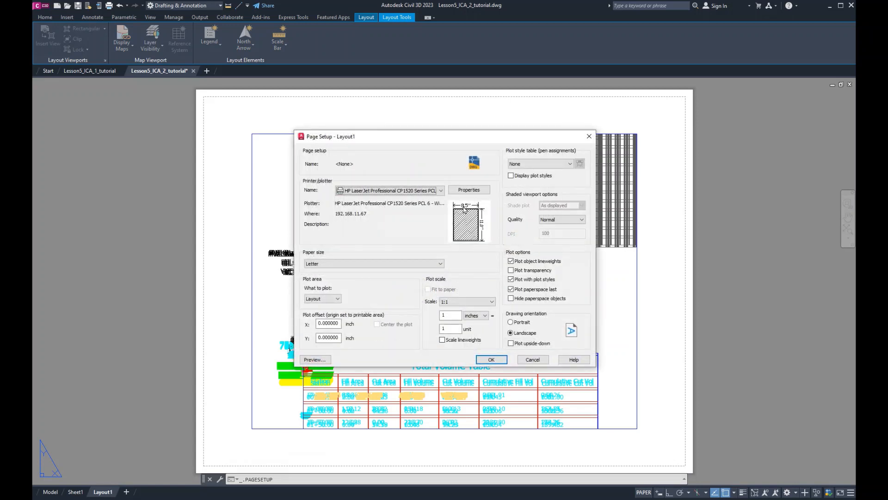
pyautogui.click(393, 190)
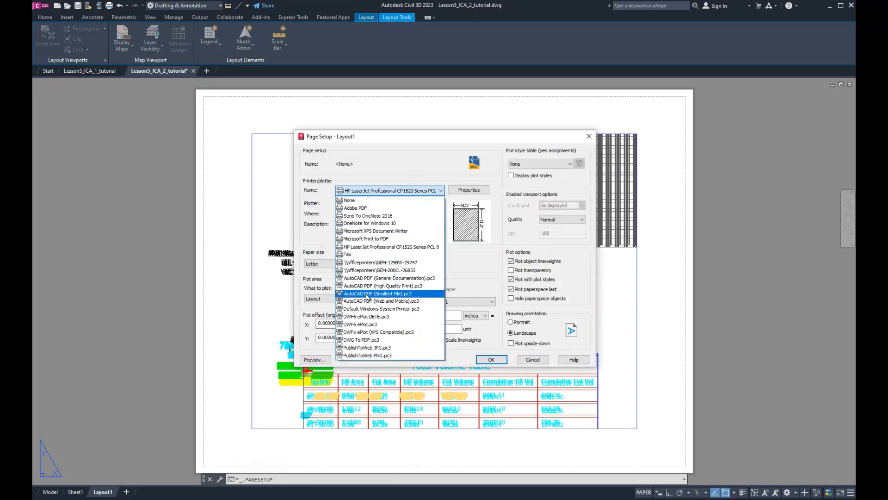
pyautogui.click(368, 340)
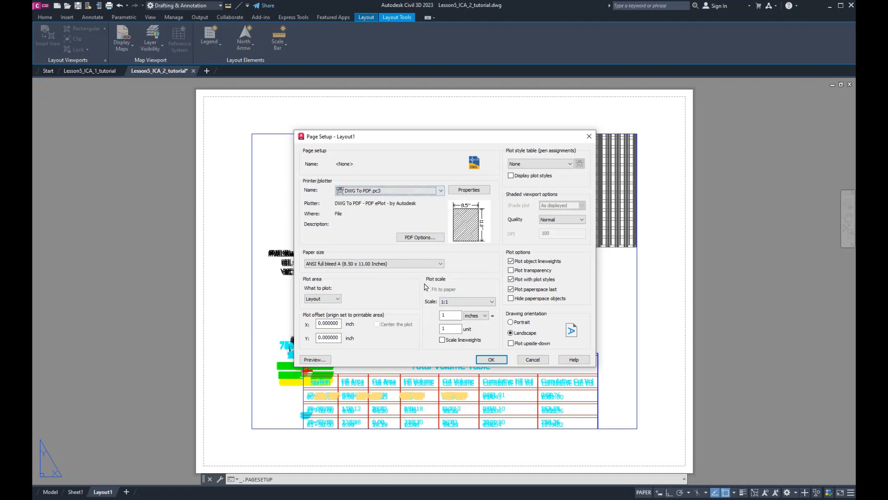
# Keep the ANSI full bleed A (8.50 x 11.00 Inches) paper size, assign the Grayscale.ctb plot style table, and accept the page setup
pyautogui.click(441, 268)
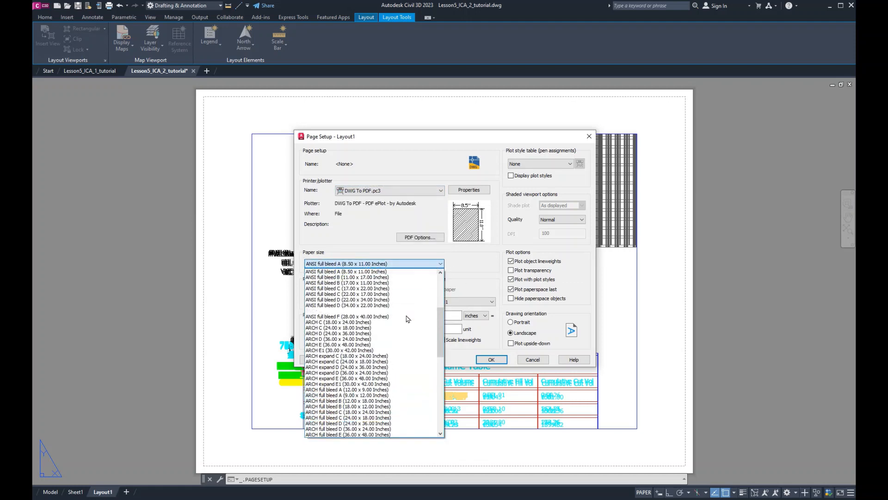
pyautogui.click(388, 274)
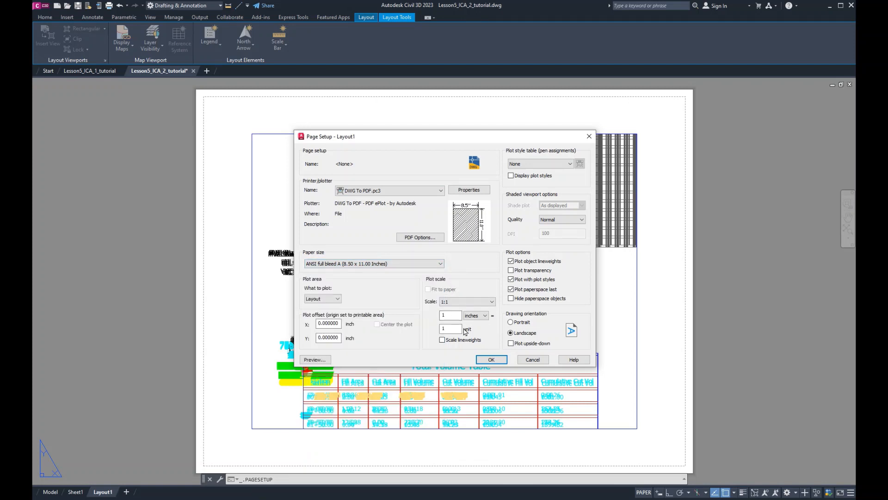
pyautogui.click(557, 164)
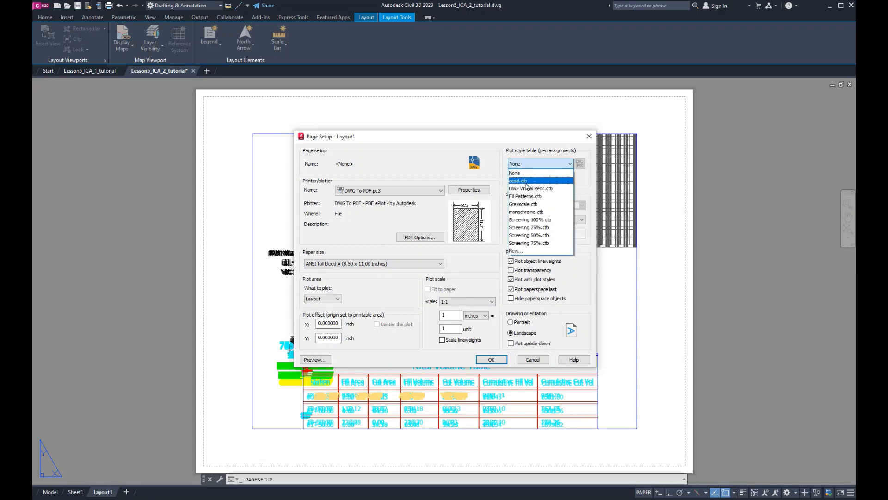
pyautogui.click(532, 180)
pyautogui.click(541, 164)
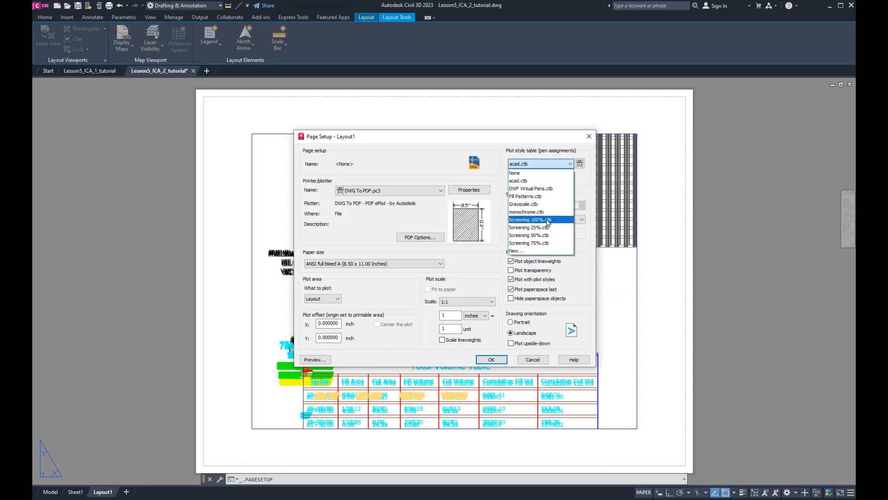
pyautogui.click(544, 206)
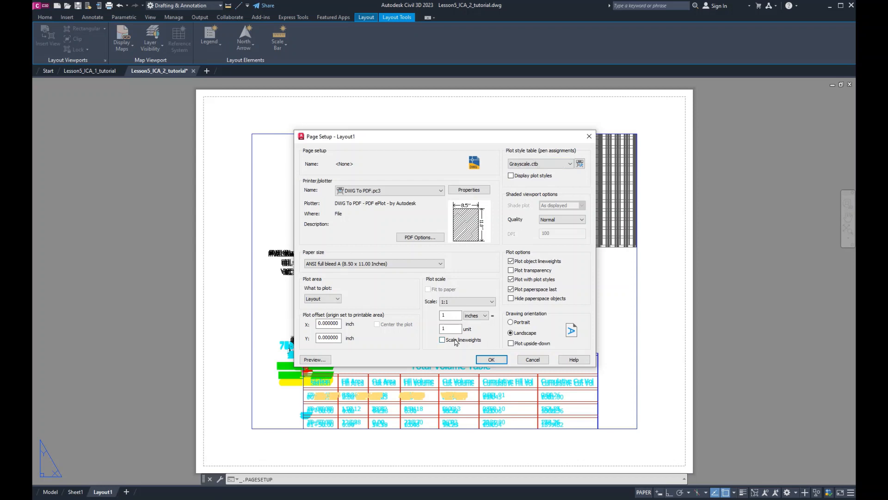
pyautogui.click(498, 361)
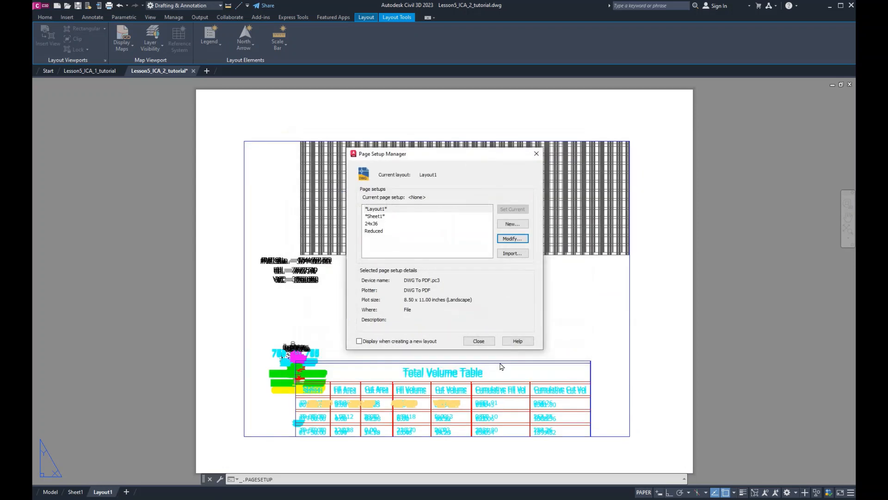
pyautogui.click(479, 341)
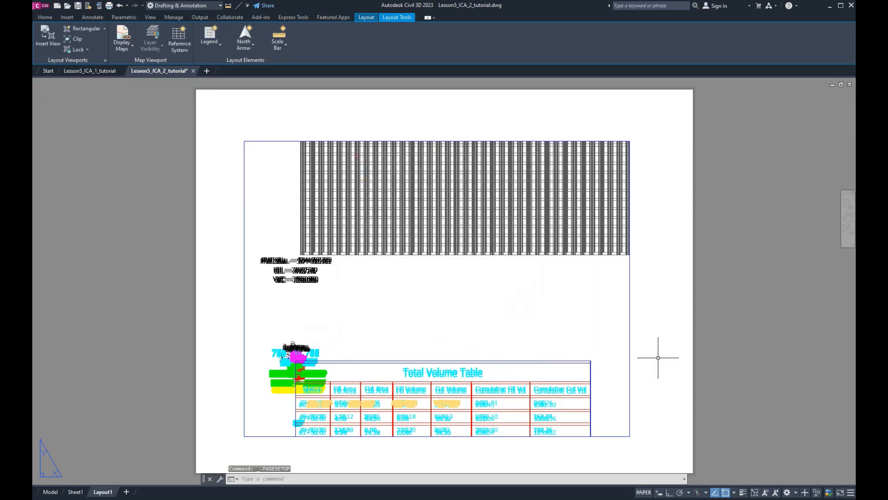
# Activate model space inside the new layout's viewport and regenerate its display around the road plan
pyautogui.click(629, 337)
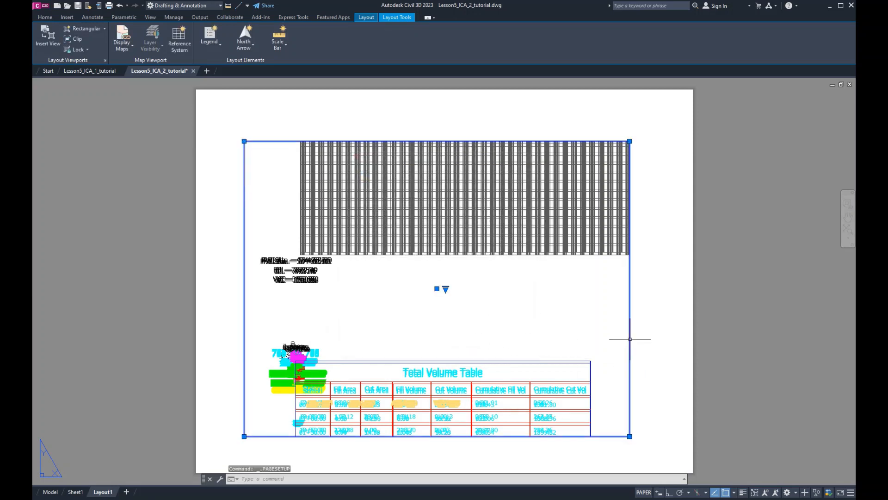
pyautogui.scroll(-2, 480, 342)
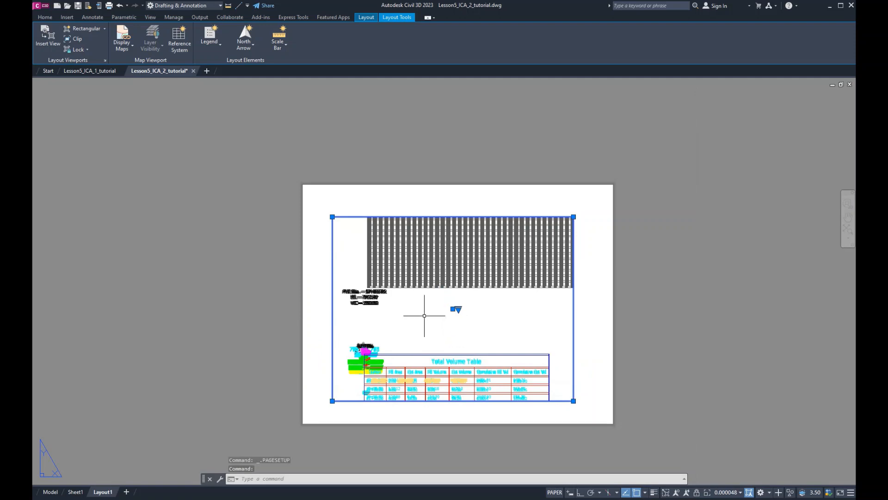
pyautogui.moveTo(377, 341); pyautogui.dragTo(454, 318, button='middle')
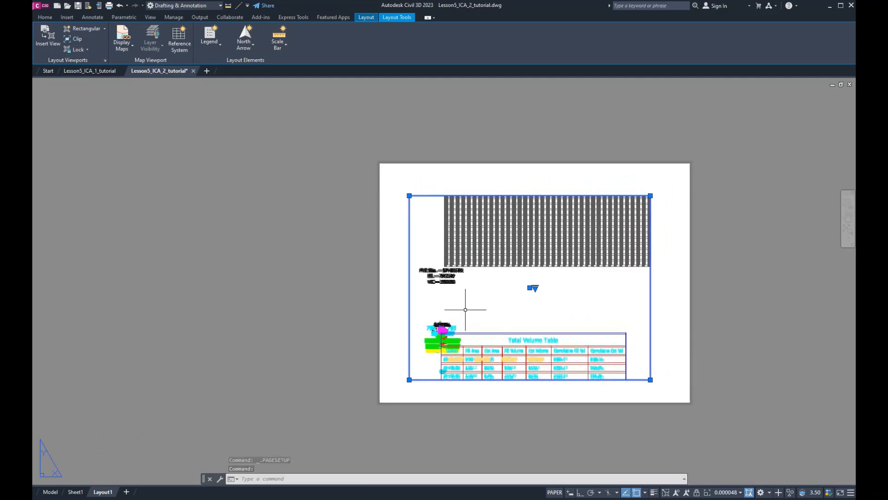
pyautogui.click(464, 308)
pyautogui.doubleClick(463, 308)
pyautogui.scroll(3, 442, 328)
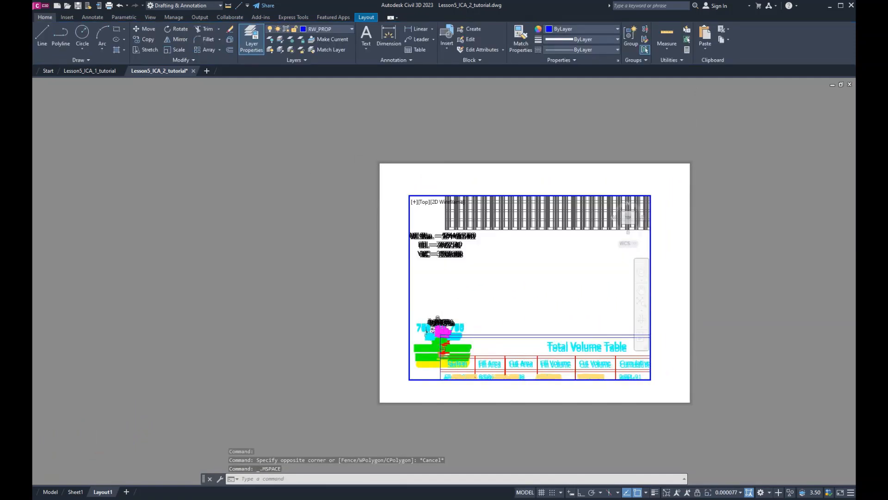
pyautogui.moveTo(455, 319); pyautogui.dragTo(566, 276, button='middle')
pyautogui.scroll(3, 542, 291)
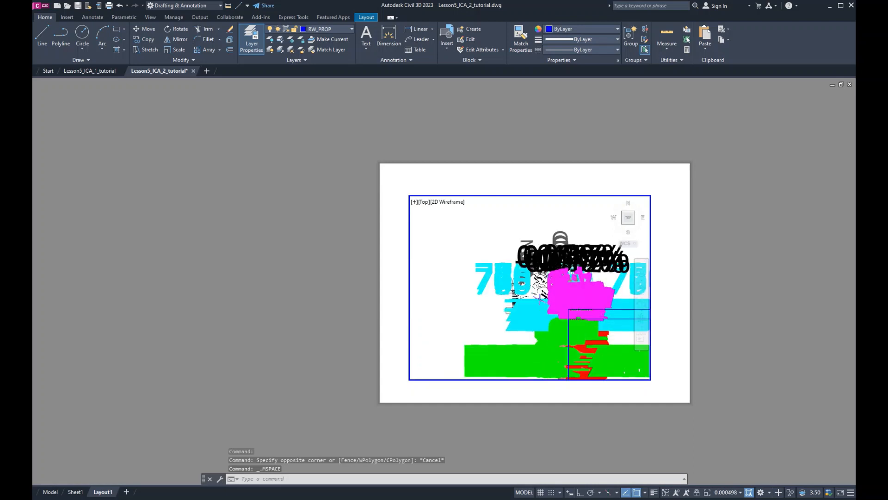
pyautogui.scroll(2, 560, 279)
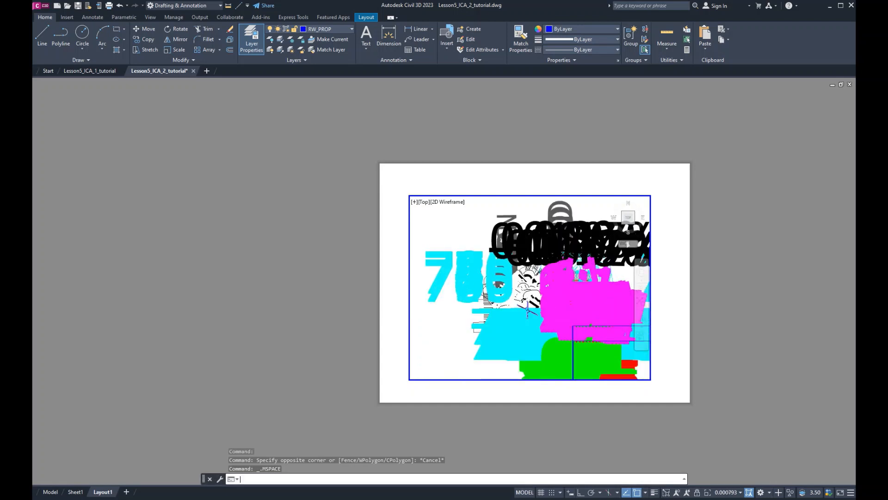
pyautogui.write('regen')
pyautogui.press('Return')
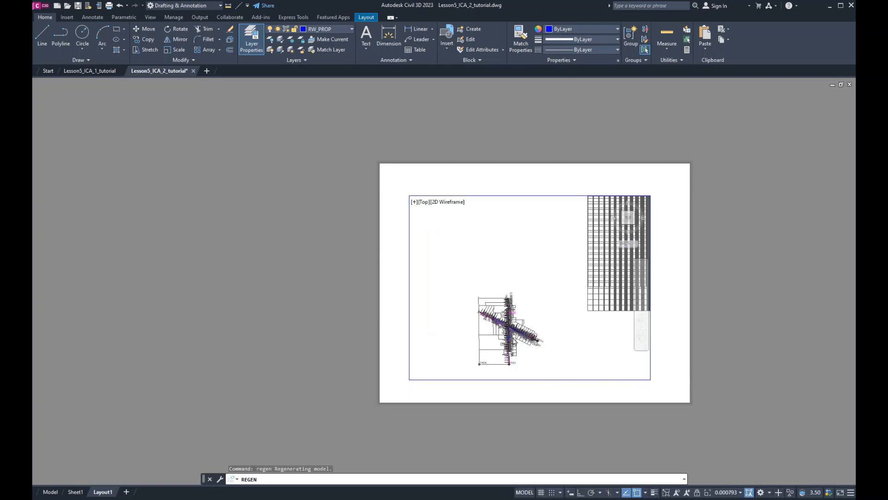
# Frame the road intersection in the active viewport, regenerate the display with REGEN, and return to paper space
pyautogui.doubleClick(515, 342)
pyautogui.scroll(8, 513, 339)
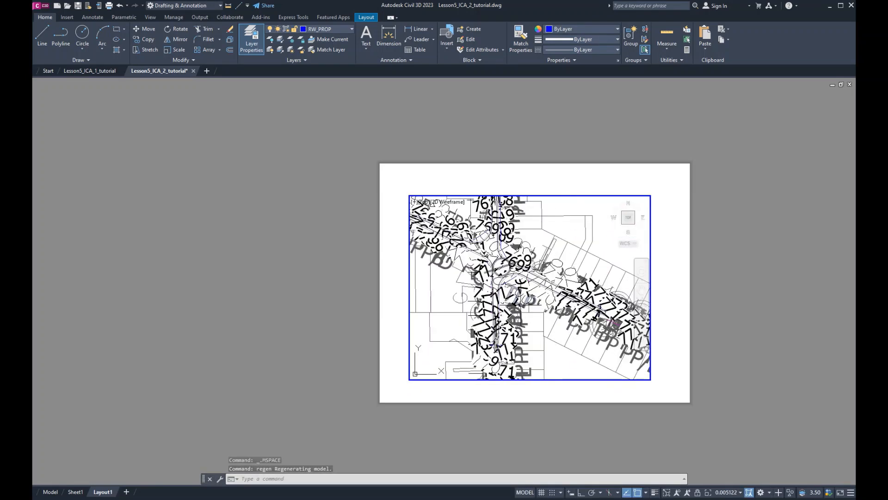
pyautogui.write('regen')
pyautogui.press('Return')
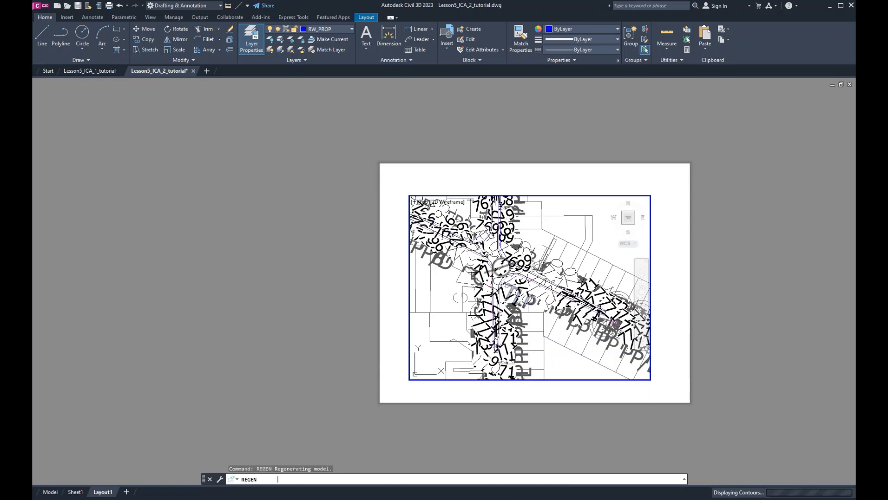
pyautogui.scroll(8, 498, 264)
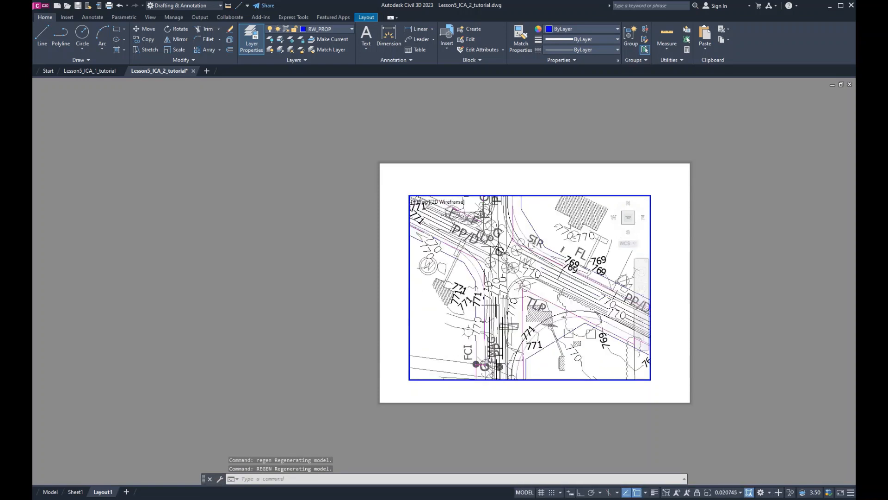
pyautogui.moveTo(499, 264); pyautogui.dragTo(542, 327, button='middle')
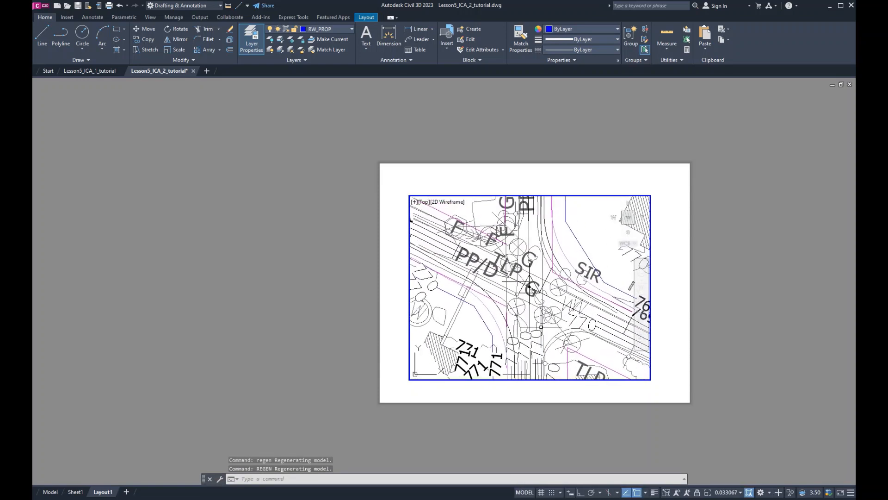
pyautogui.write('regen')
pyautogui.press('Return')
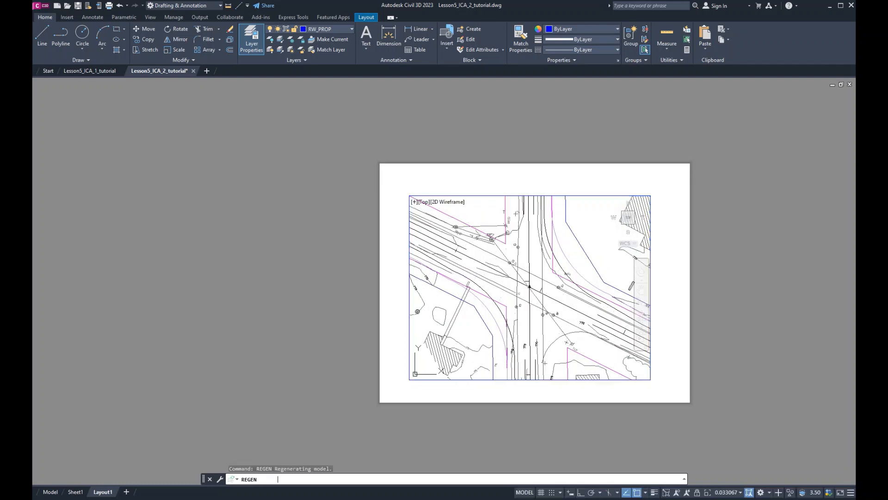
pyautogui.press('Return')
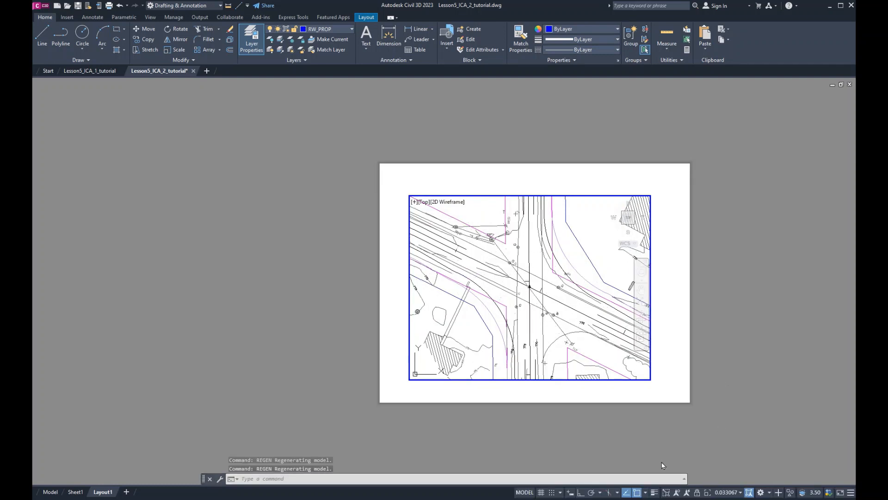
pyautogui.click(524, 492)
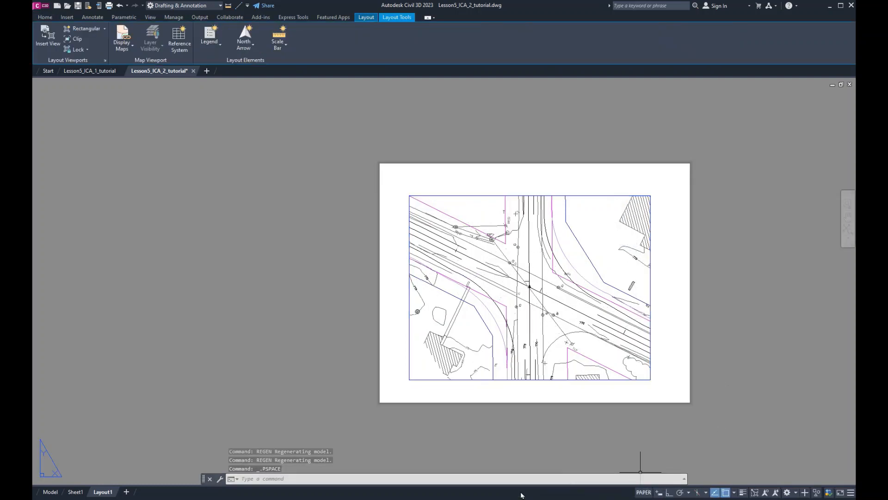
# Stretch the intersection viewport's upper-right and lower-left corners so it spans most of the sheet's width across the upper part
pyautogui.click(650, 222)
pyautogui.click(650, 196)
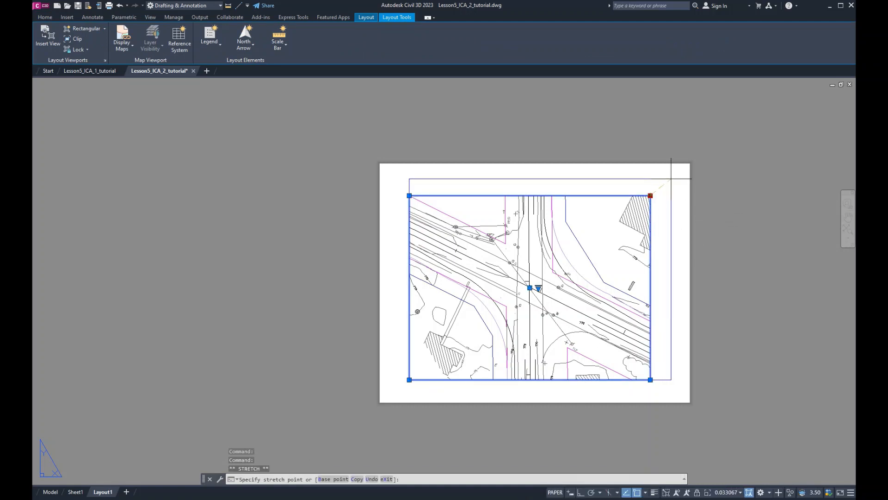
pyautogui.click(673, 179)
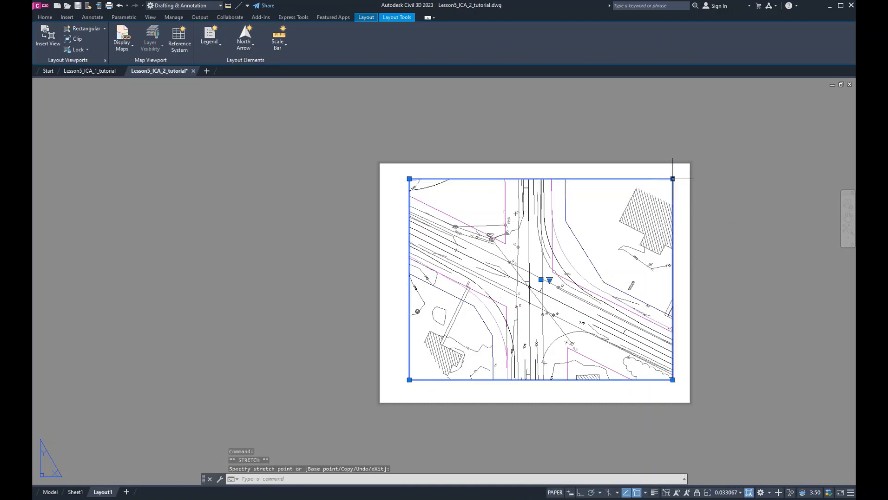
pyautogui.click(409, 379)
pyautogui.click(398, 324)
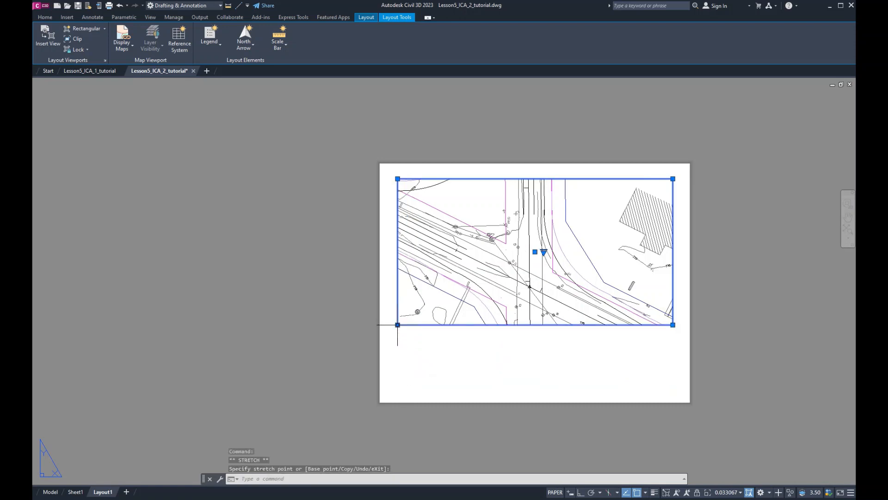
pyautogui.press('Escape')
pyautogui.press('Escape')
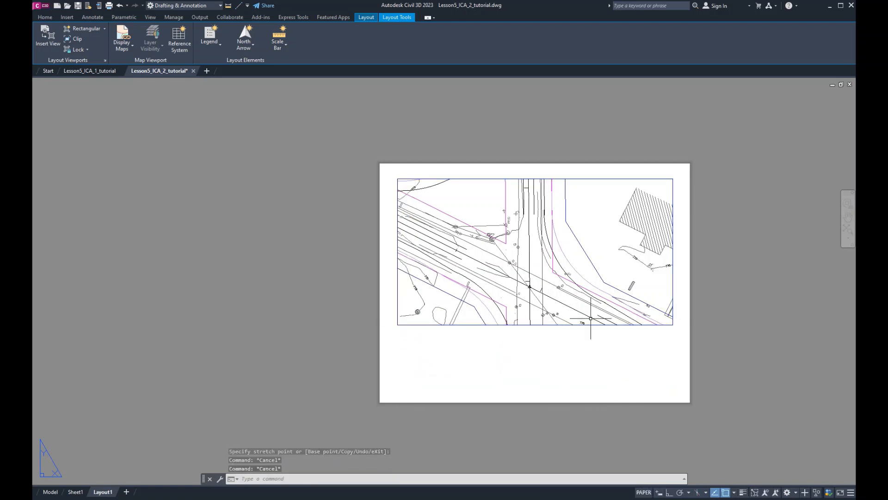
# Draw a rectangular border around the viewport, just inside the edges of the letter-size sheet
pyautogui.click(45, 17)
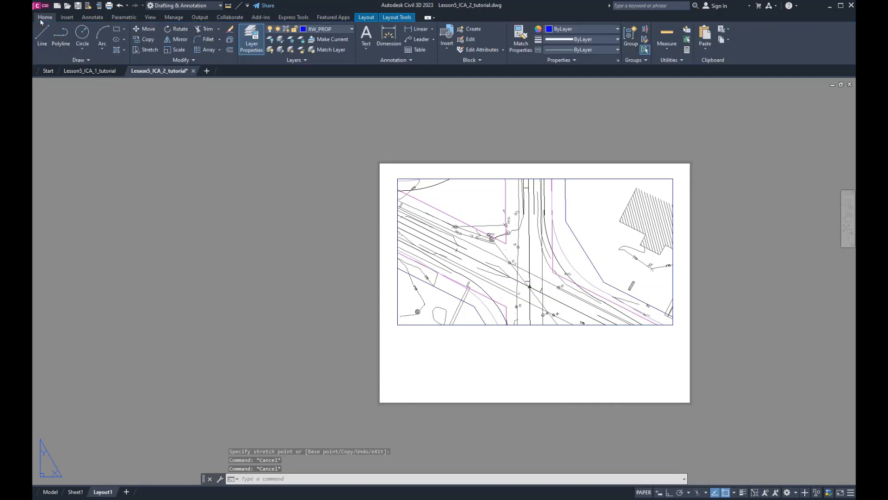
pyautogui.click(116, 30)
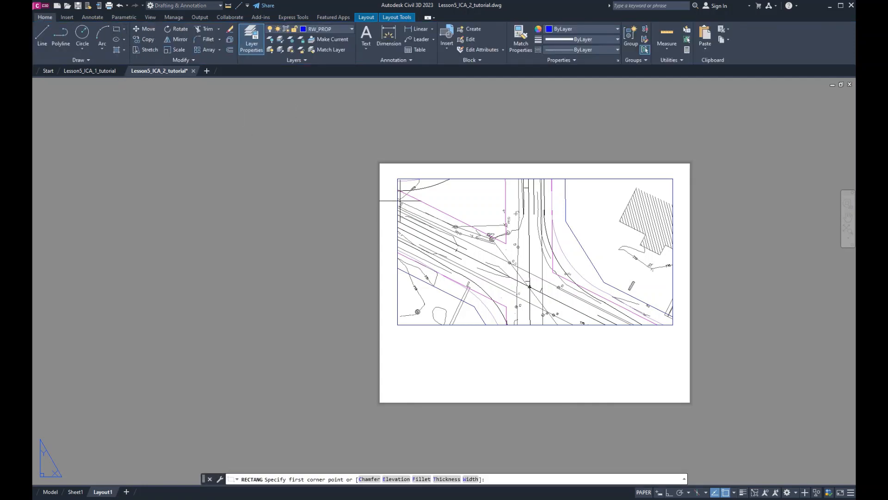
pyautogui.click(391, 176)
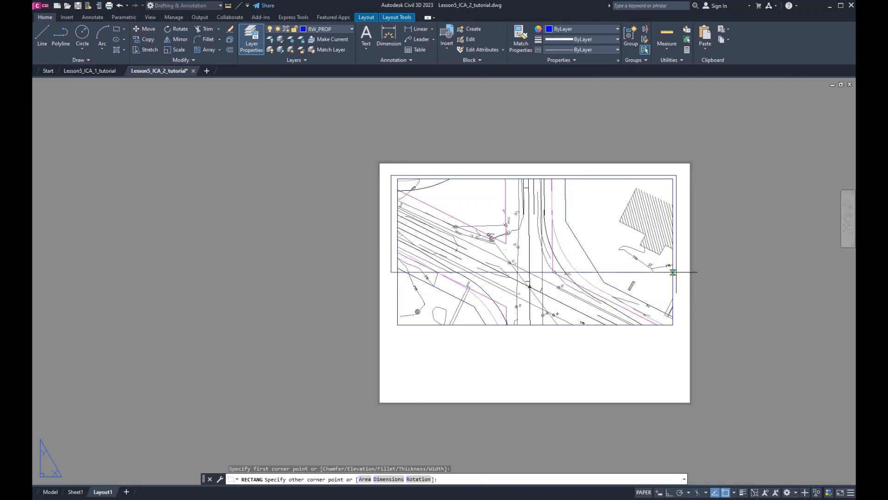
pyautogui.click(682, 390)
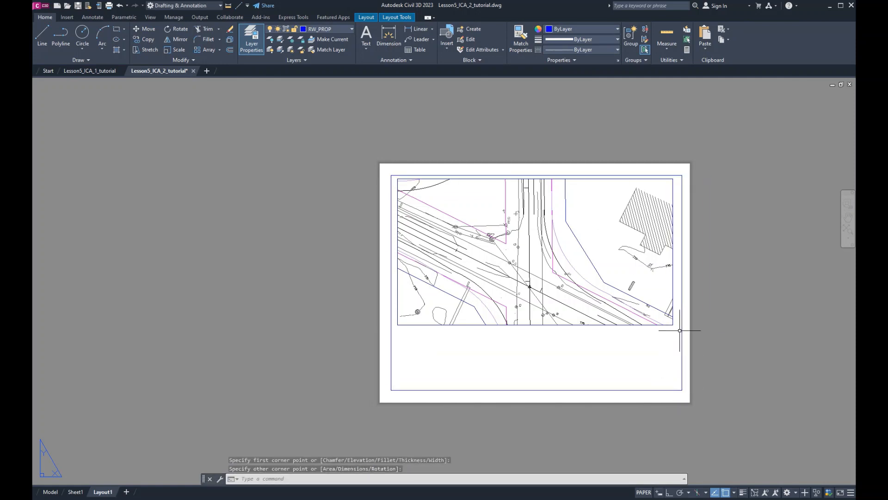
pyautogui.click(618, 389)
pyautogui.press('Escape')
pyautogui.press('Escape')
pyautogui.press('Escape')
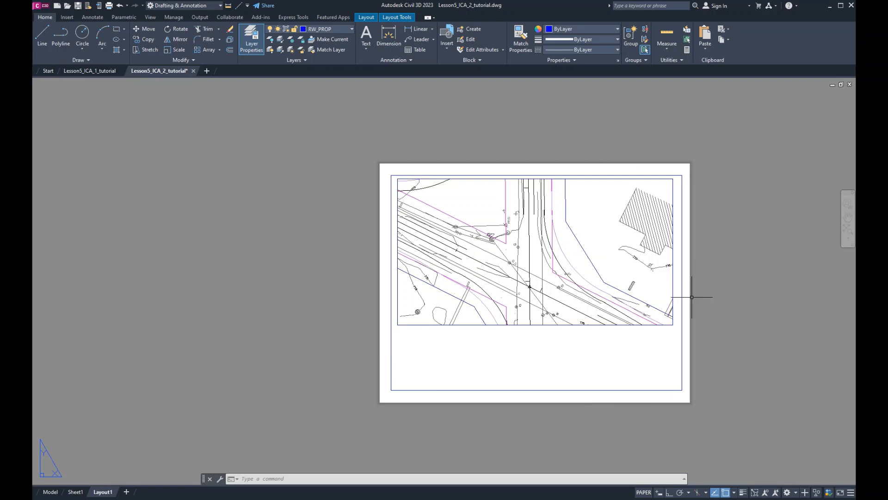
# Activate model space in the intersection viewport and set its scale to 1" = 10'
pyautogui.click(584, 325)
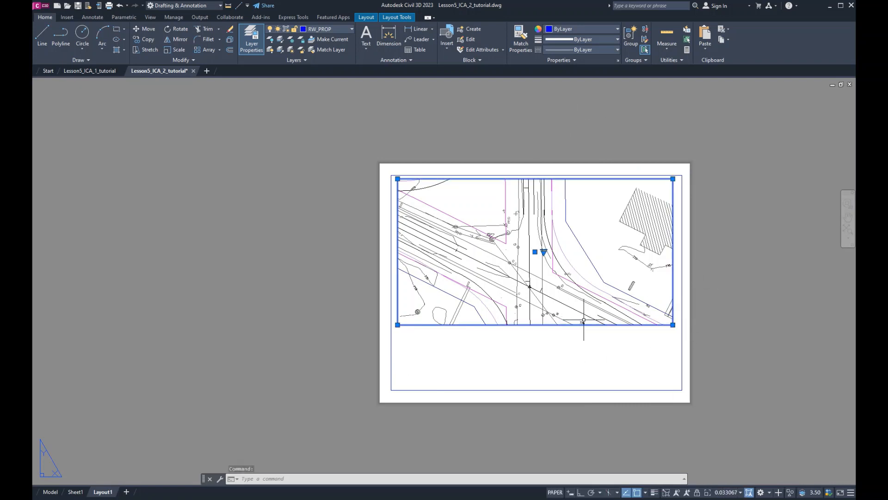
pyautogui.doubleClick(574, 286)
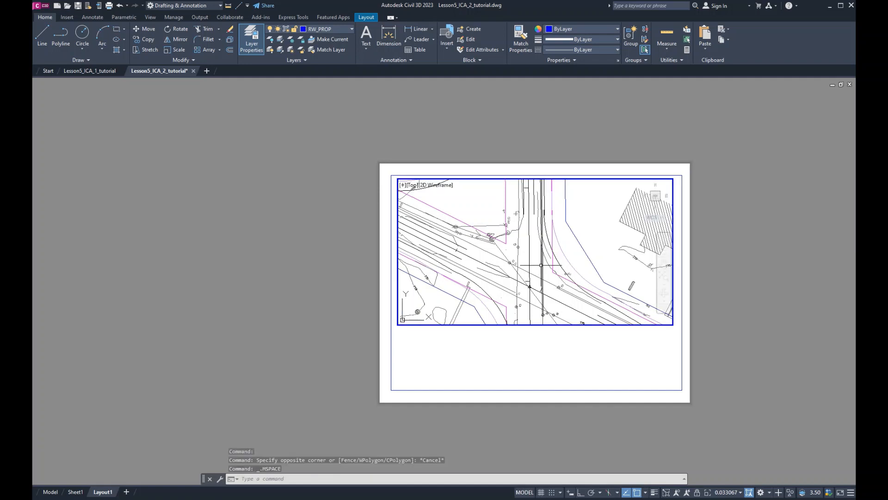
pyautogui.scroll(3, 541, 266)
pyautogui.scroll(-4, 505, 298)
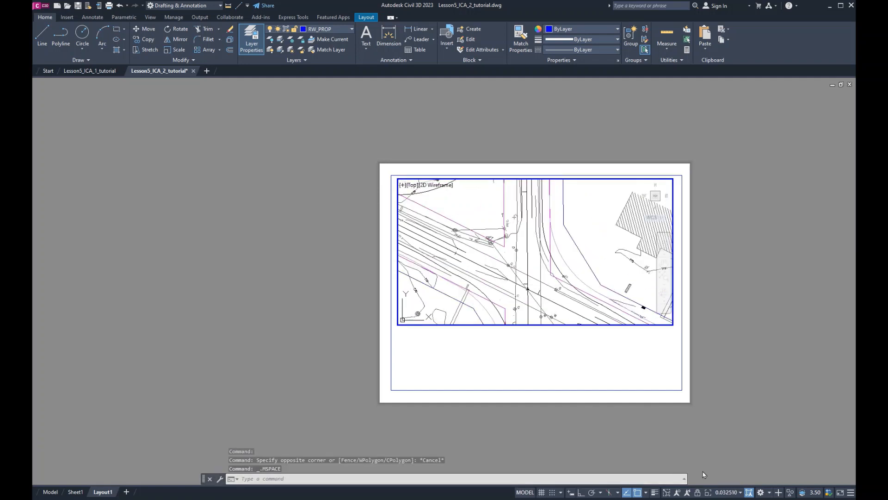
pyautogui.click(740, 493)
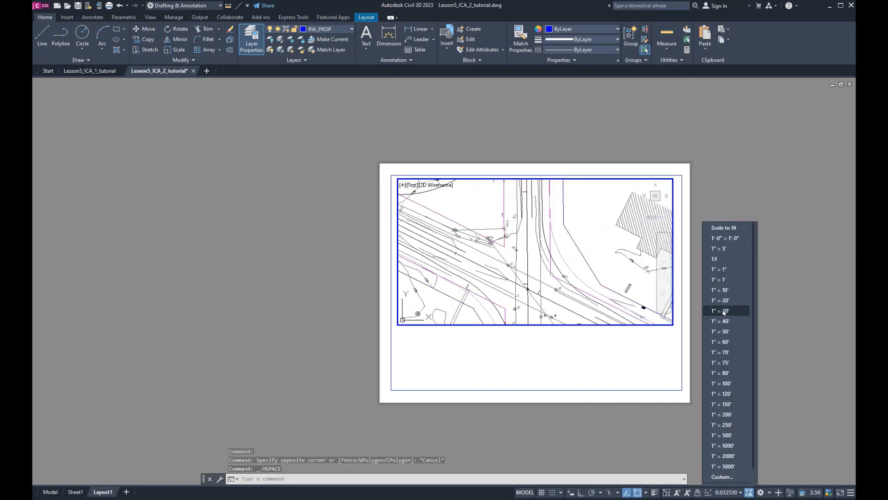
pyautogui.click(721, 291)
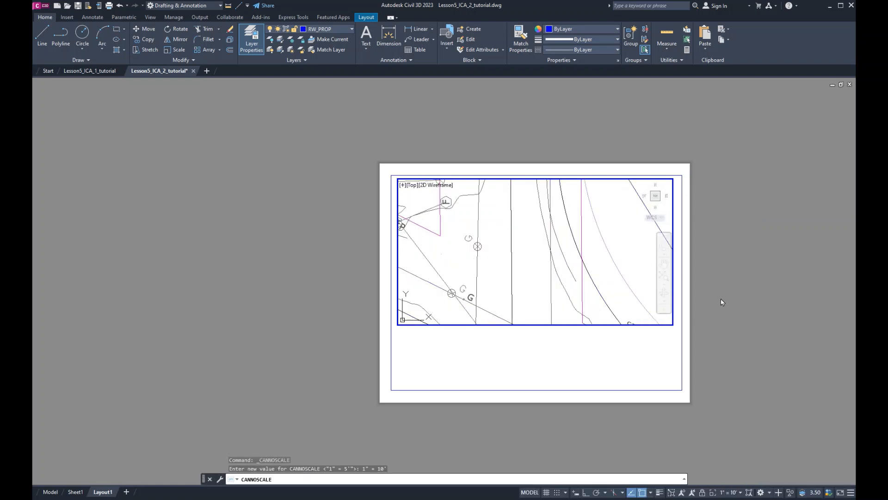
# Reposition the road plan inside the viewport, return to paper space, and regenerate the display with REGEN
pyautogui.scroll(4, 504, 291)
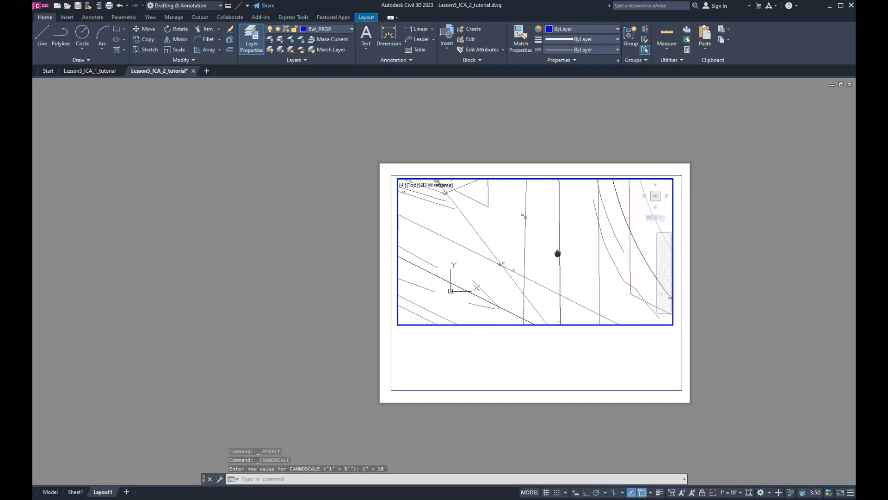
pyautogui.moveTo(579, 299); pyautogui.dragTo(530, 254, button='middle')
pyautogui.moveTo(470, 276); pyautogui.dragTo(552, 236, button='middle')
pyautogui.doubleClick(587, 359)
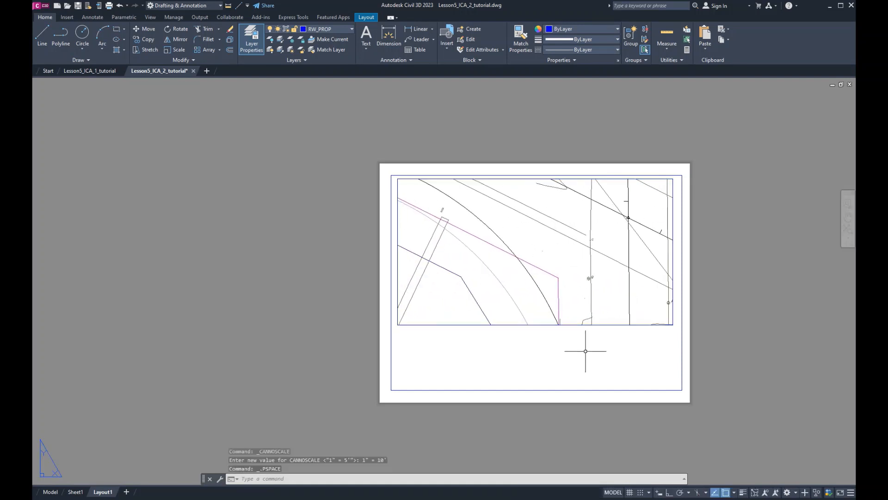
pyautogui.write('regen')
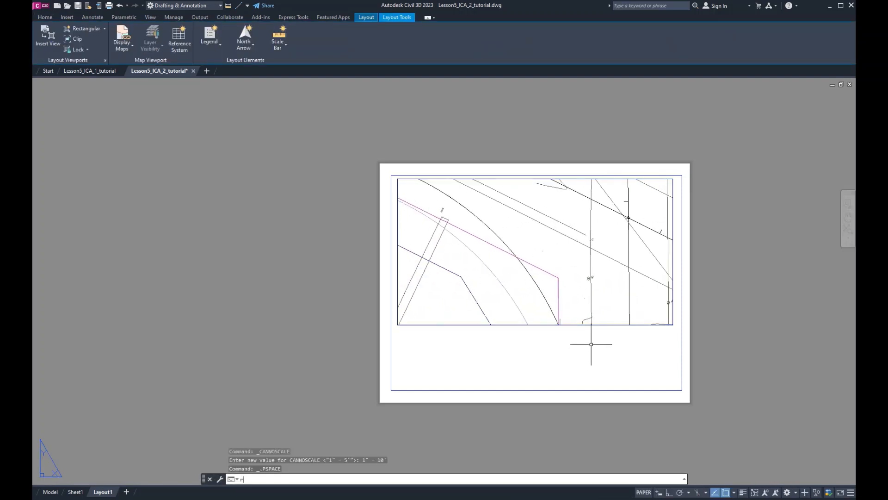
pyautogui.press('Return')
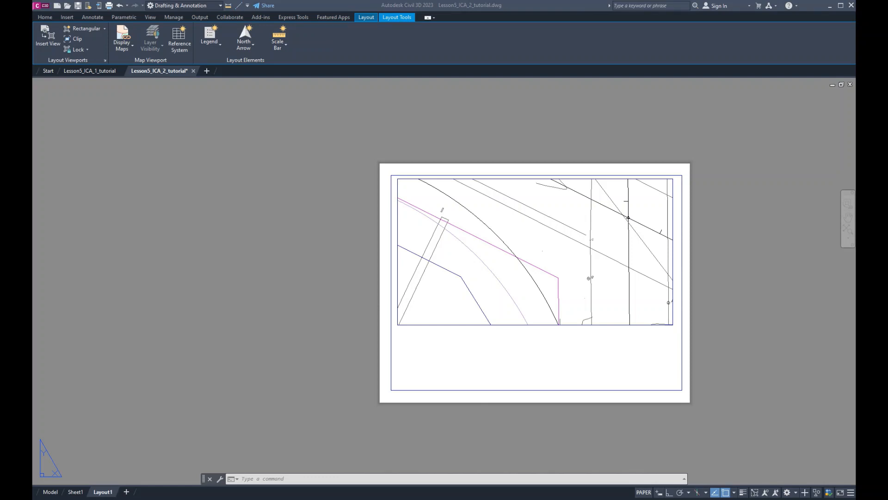
# Review slide 4 of Lesson5_Instructions.pptx in PowerPoint and open the drawing's Sheet1 layout in Civil 3D
pyautogui.moveTo(855, 27); pyautogui.dragTo(653, 34)
pyautogui.click(407, 273)
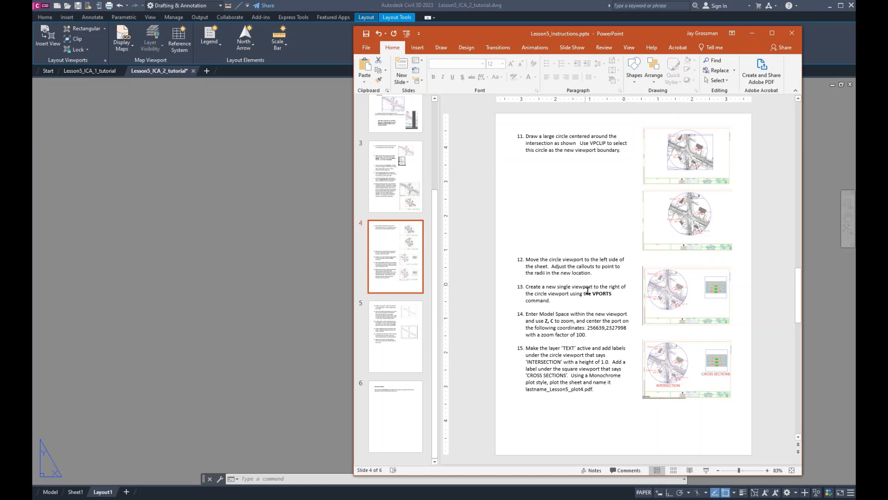
pyautogui.moveTo(645, 34); pyautogui.dragTo(856, 51)
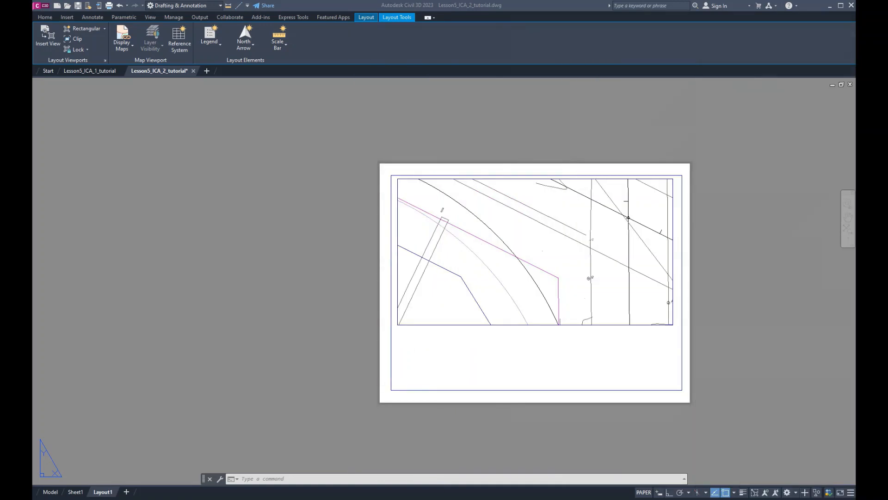
pyautogui.click(76, 493)
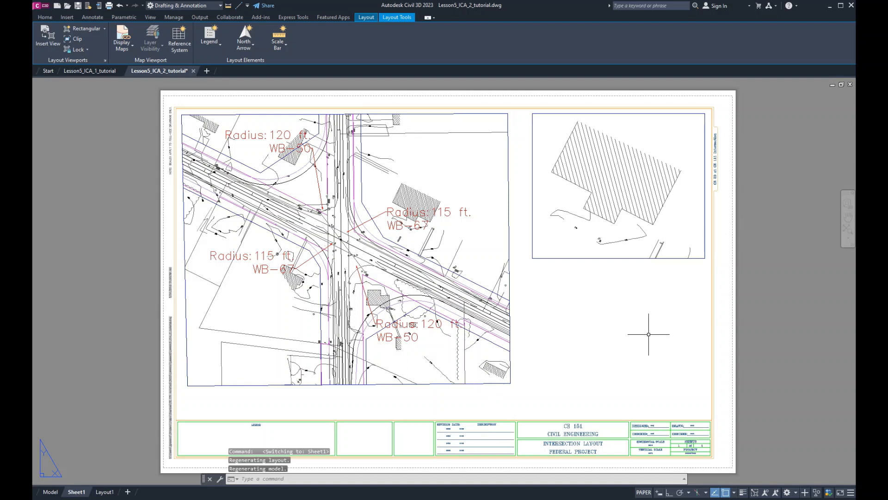
pyautogui.press('Escape')
pyautogui.press('Escape')
pyautogui.press('Escape')
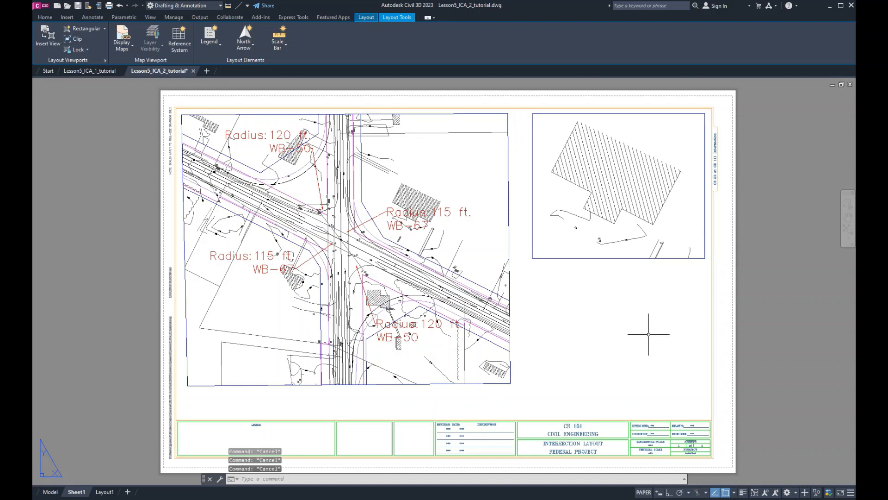
pyautogui.write('v')
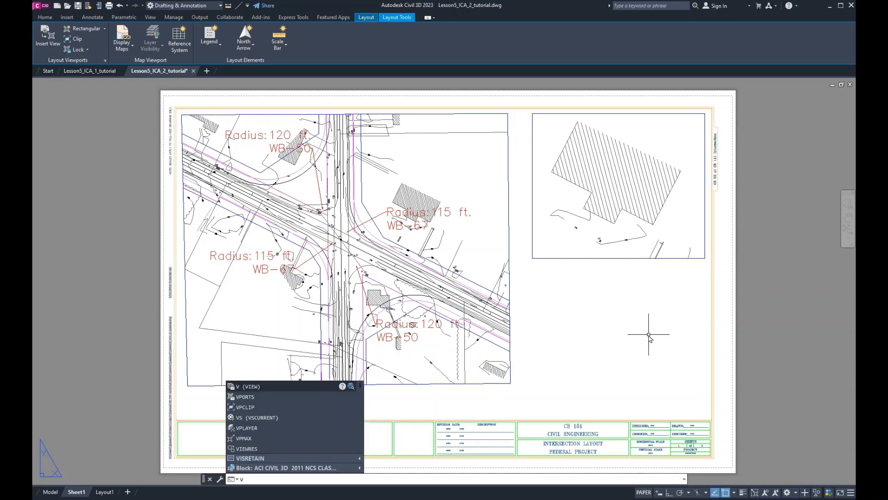
pyautogui.press('Down')
pyautogui.press('Down')
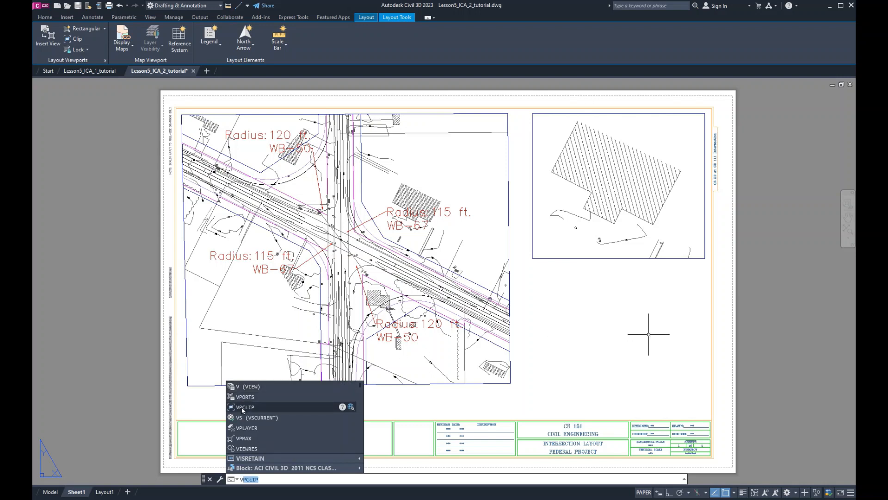
pyautogui.press('Return')
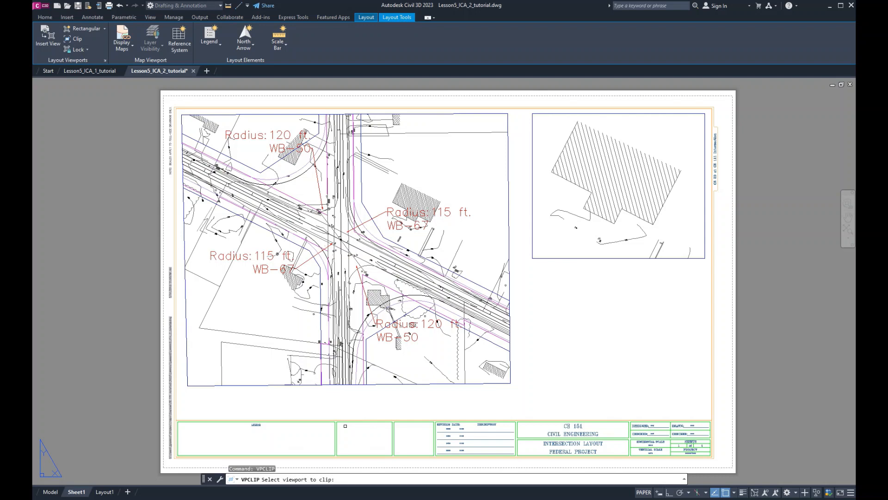
pyautogui.click(386, 385)
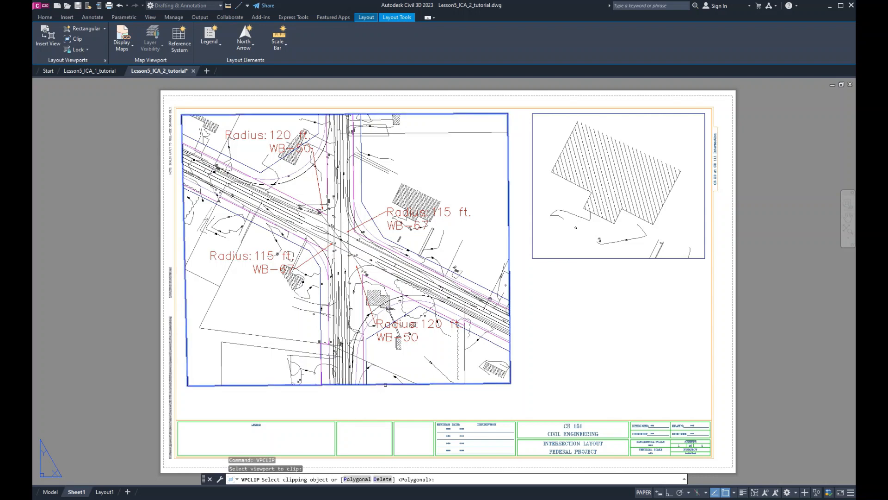
pyautogui.press('Escape')
pyautogui.press('Escape')
pyautogui.press('Escape')
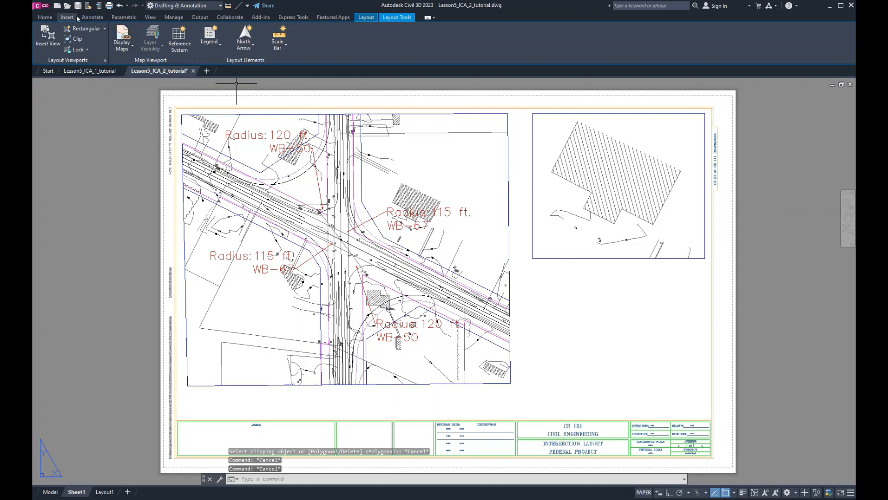
# Draw a large circle centered on the road intersection, extending slightly above and below the intersection viewport
pyautogui.click(48, 17)
pyautogui.click(82, 33)
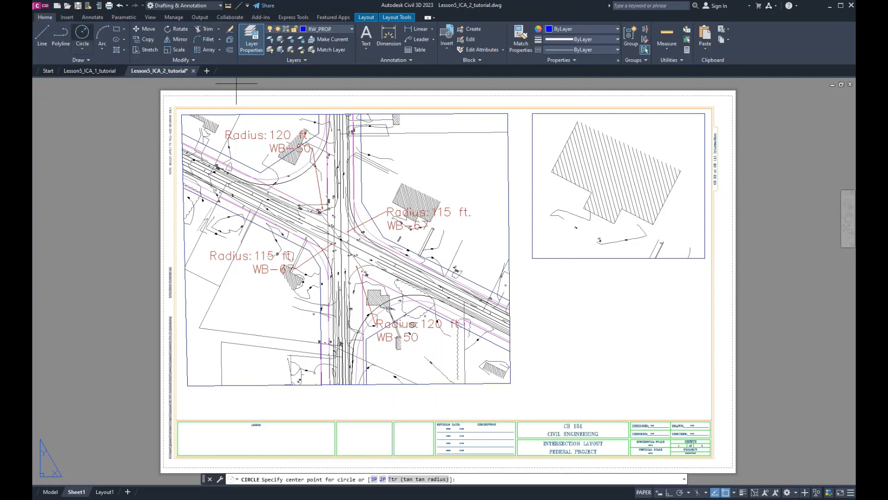
pyautogui.click(348, 258)
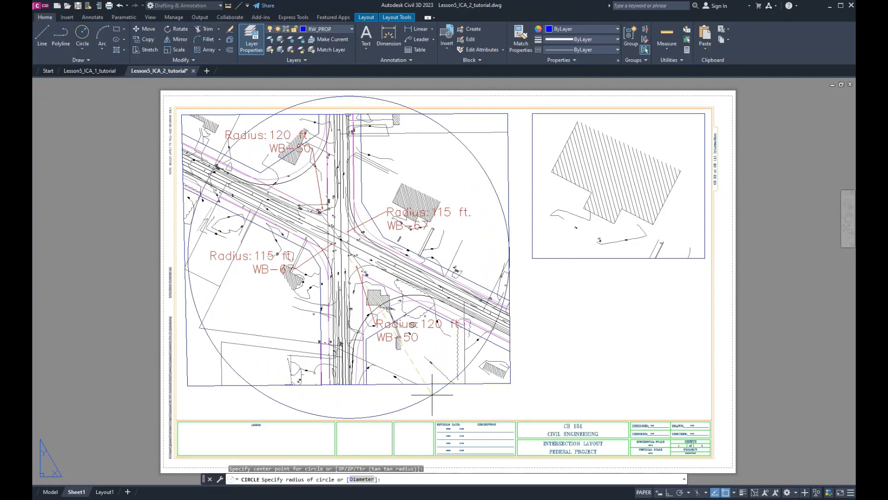
pyautogui.click(435, 379)
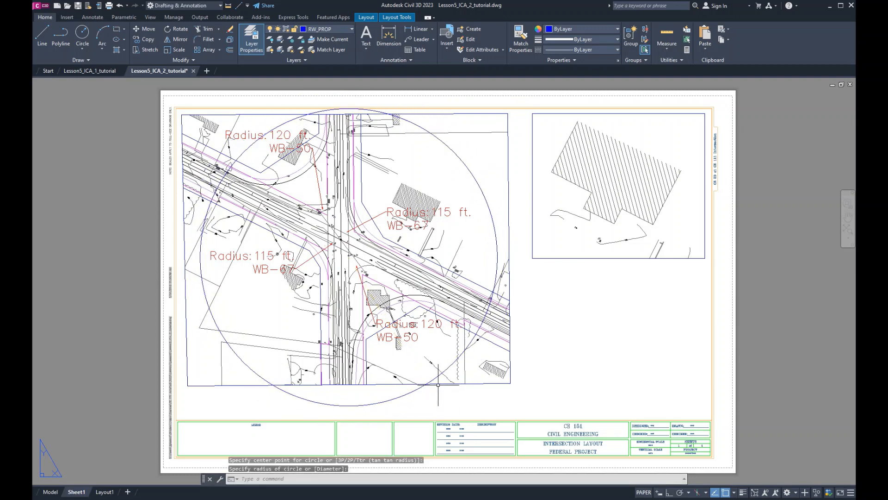
pyautogui.press('Escape')
pyautogui.press('Escape')
pyautogui.write('Vclips')
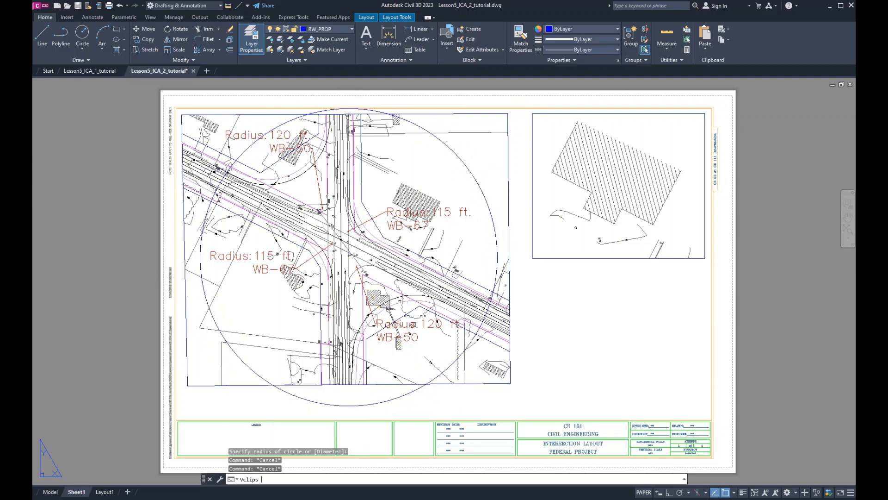
pyautogui.press('Return')
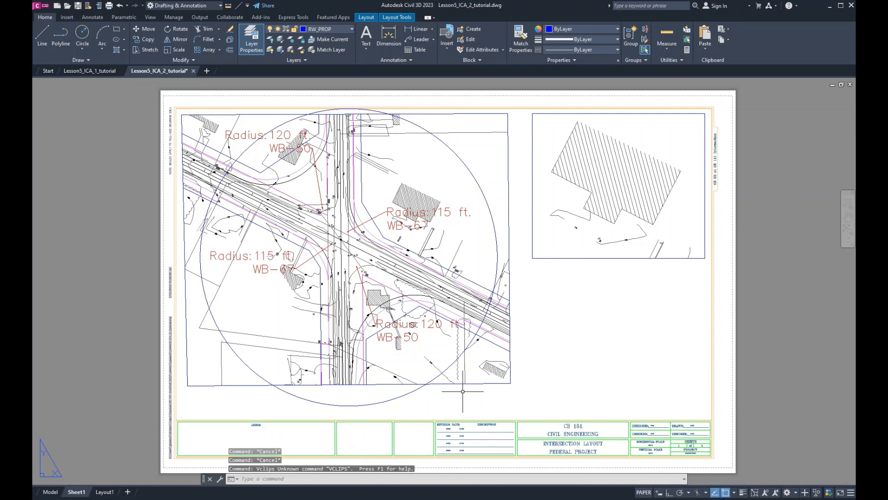
pyautogui.click(460, 383)
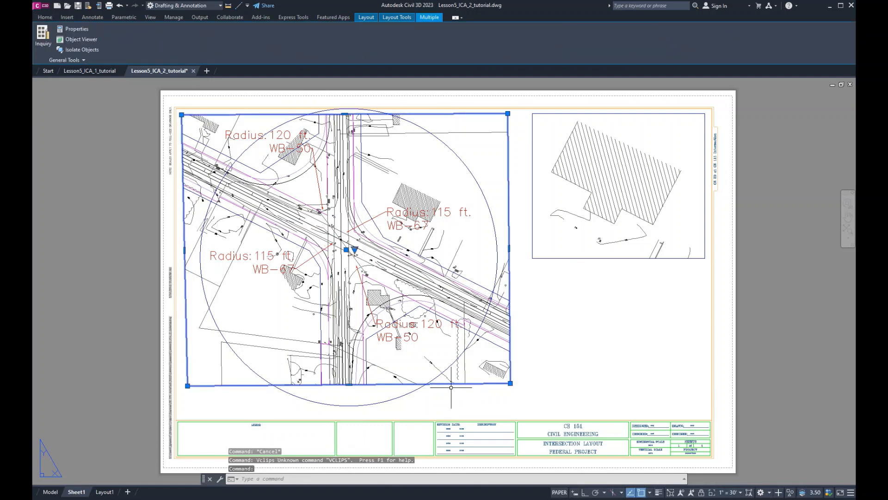
pyautogui.write('c')
pyautogui.press('Return')
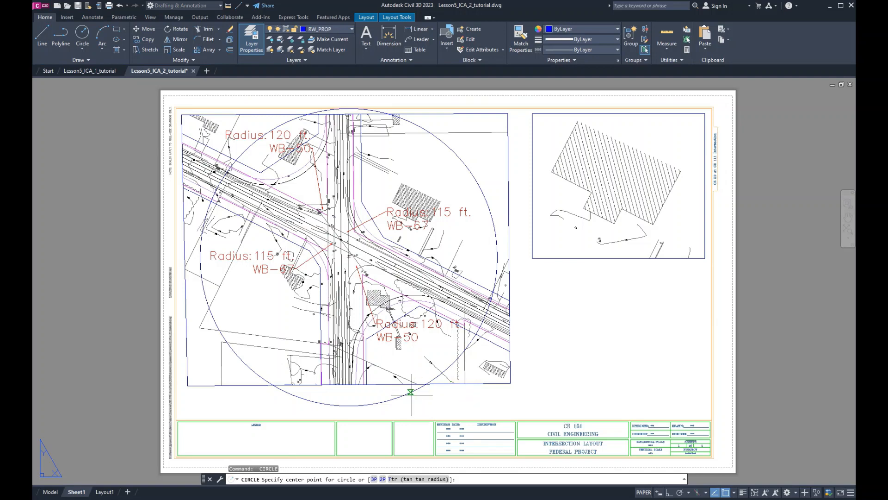
pyautogui.press('Escape')
pyautogui.press('Escape')
pyautogui.press('Escape')
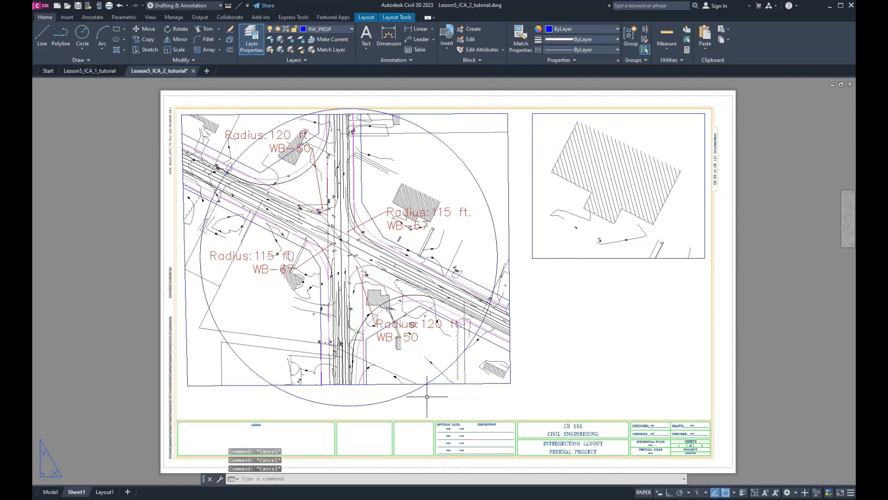
# Clip the intersection viewport with VPCLIP, using the large circle as its new boundary
pyautogui.write('VC')
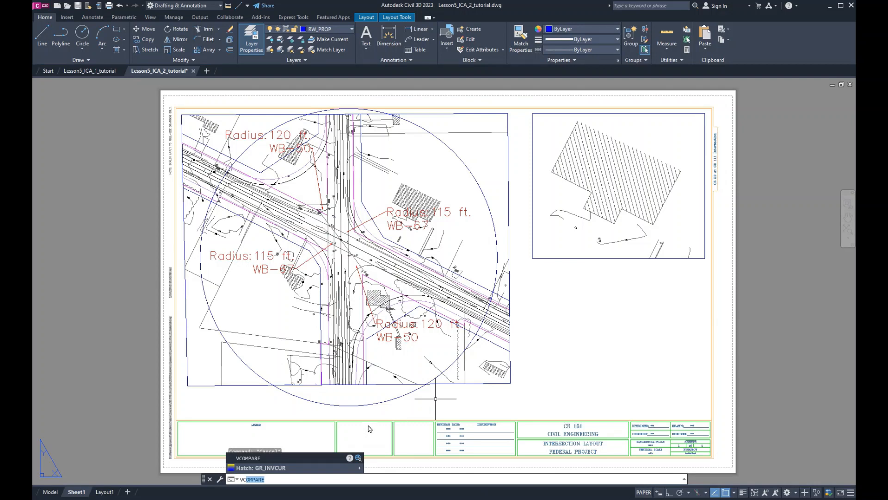
pyautogui.write('lip')
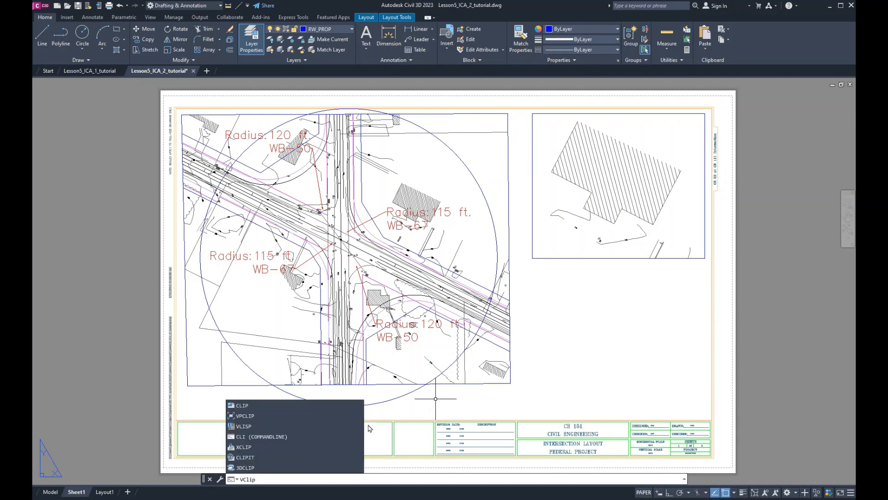
pyautogui.click(259, 415)
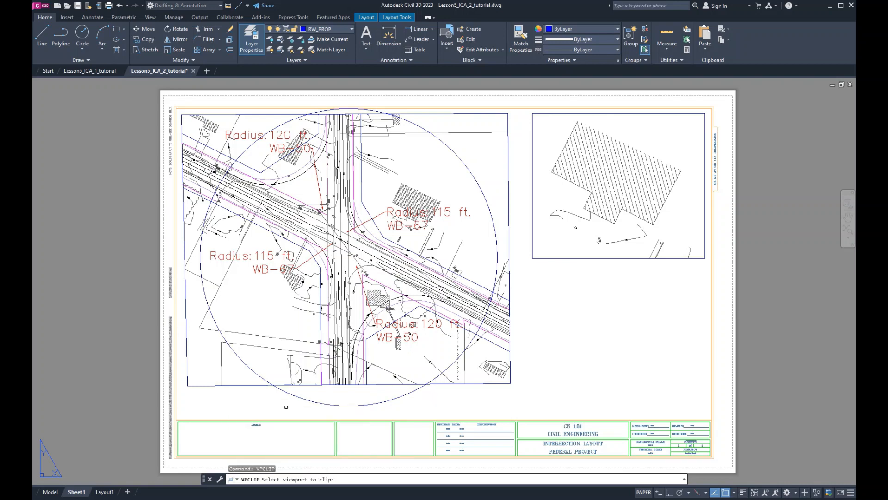
pyautogui.click(457, 384)
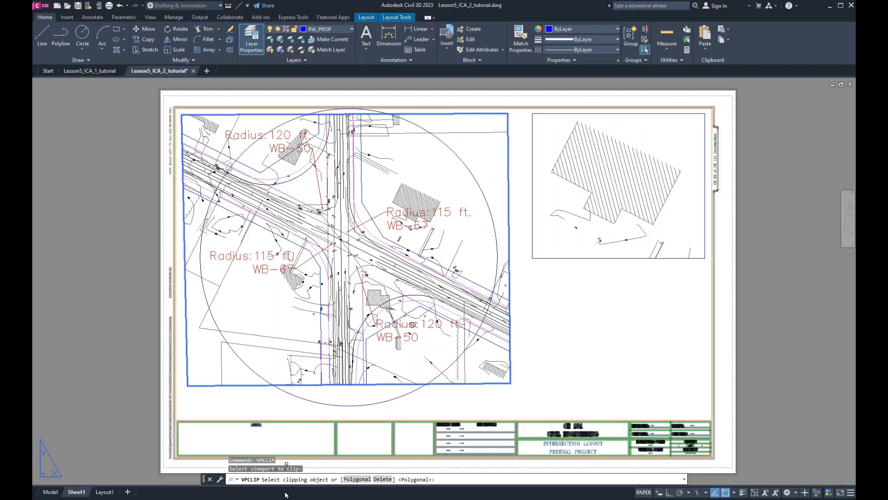
pyautogui.click(379, 402)
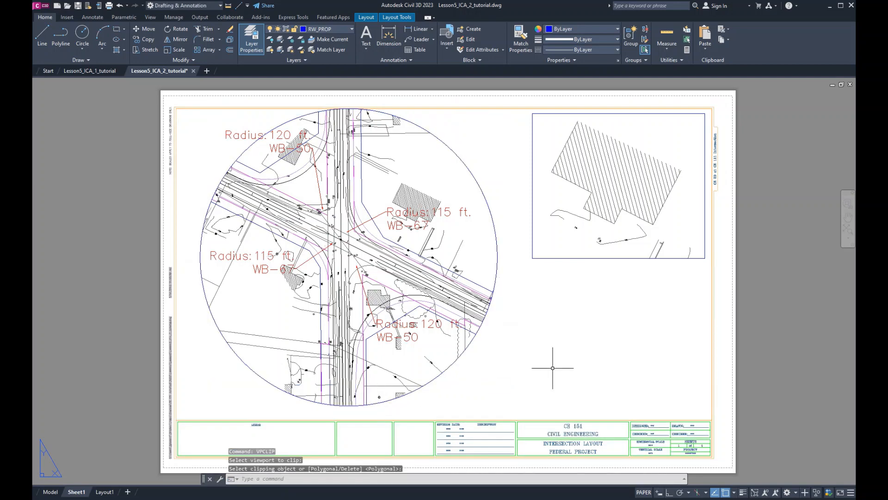